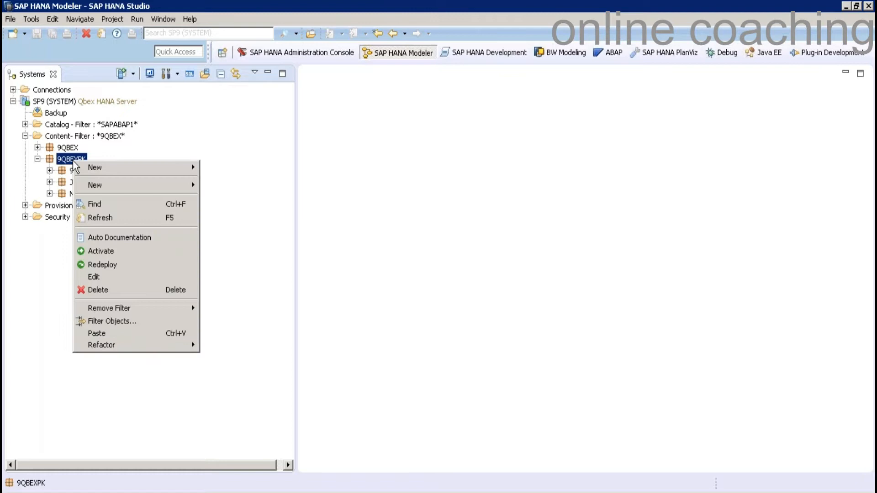
Create a subpackage named BWImported under the 9QBEXPK package and select it.
{"action": "mouse_move", "coordinate": [161, 187]}
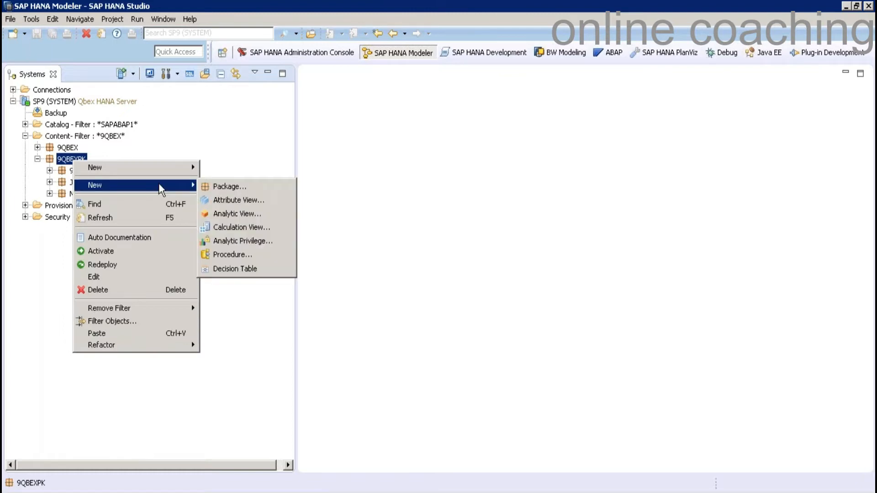
{"action": "left_click", "coordinate": [229, 187]}
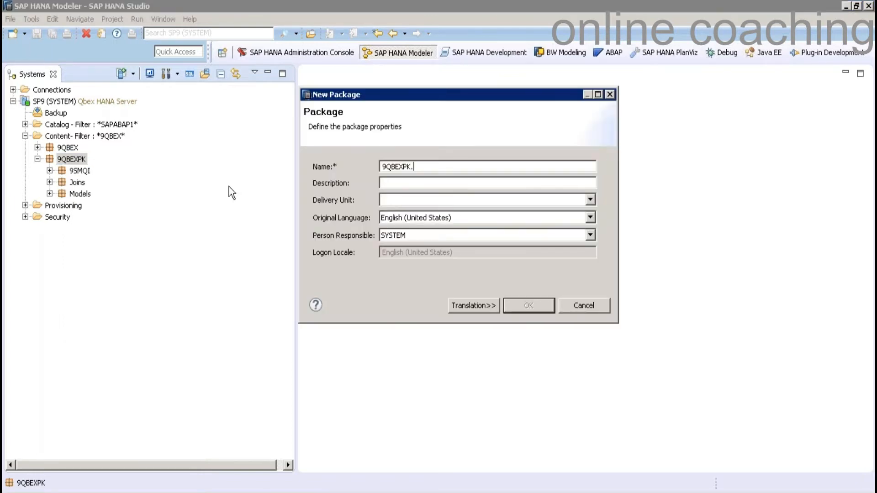
{"action": "type", "text": "Imported"}
{"action": "key", "text": "BackSpace"}
{"action": "key", "text": "BackSpace"}
{"action": "key", "text": "BackSpace"}
{"action": "key", "text": "BackSpace"}
{"action": "key", "text": "BackSpace"}
{"action": "key", "text": "BackSpace"}
{"action": "key", "text": "BackSpace"}
{"action": "key", "text": "BackSpace"}
{"action": "type", "text": "BWImported"}
{"action": "left_click", "coordinate": [516, 305]}
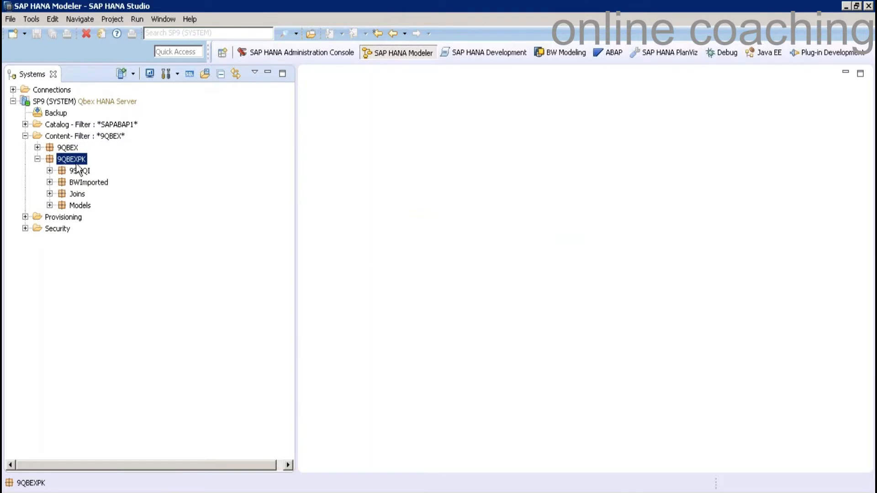
{"action": "left_click", "coordinate": [90, 183]}
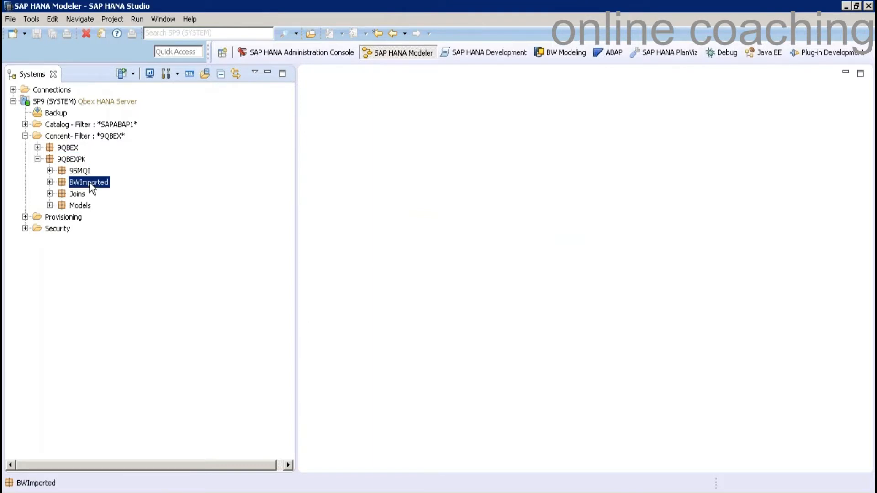
{"action": "left_click", "coordinate": [52, 182]}
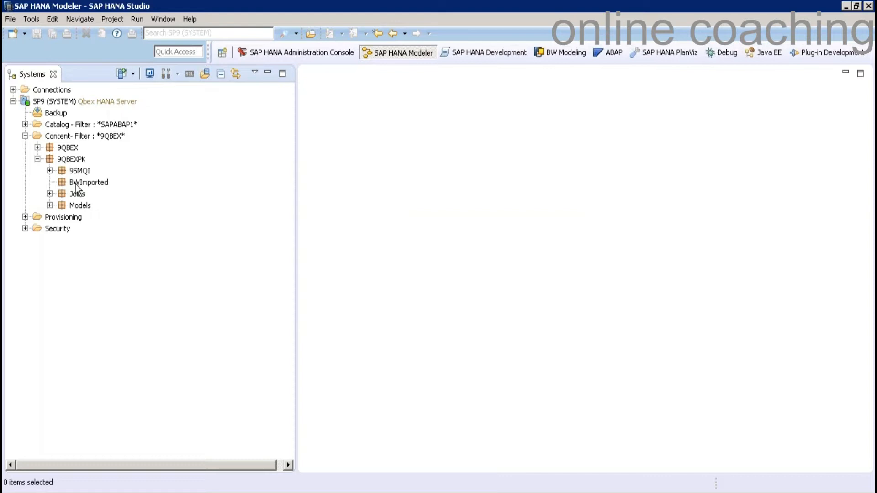
{"action": "left_click", "coordinate": [75, 184]}
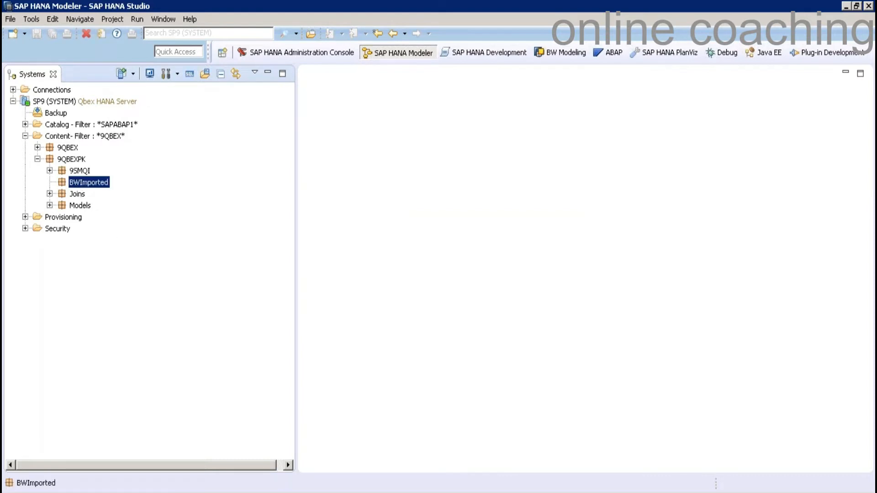
Switch to the SAP BW Data Warehousing Workbench and display the InfoCube IMPCWOMD (Cube Without MD).
{"action": "left_click", "coordinate": [283, 491]}
{"action": "left_click", "coordinate": [284, 478]}
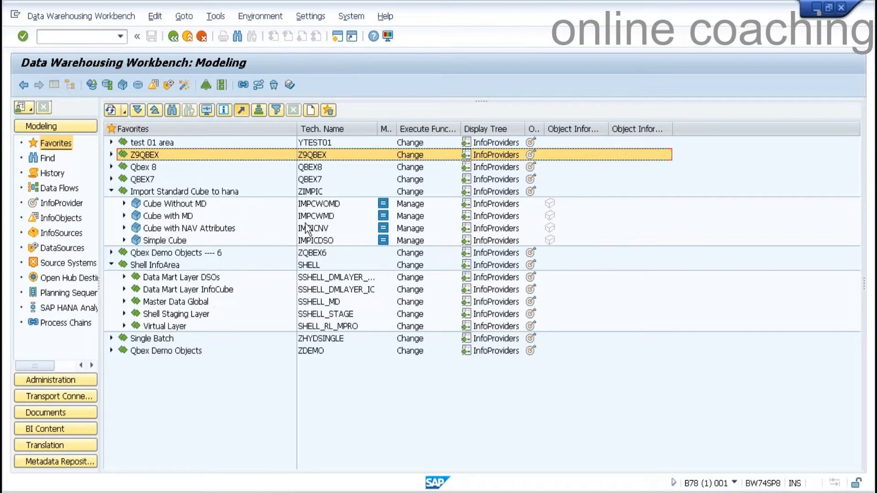
{"action": "left_click", "coordinate": [320, 207]}
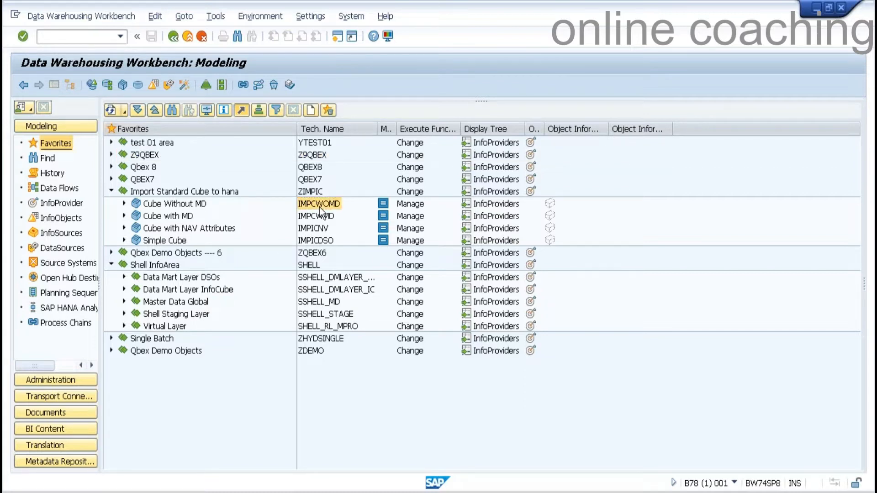
{"action": "right_click", "coordinate": [320, 208]}
{"action": "left_click", "coordinate": [344, 208]}
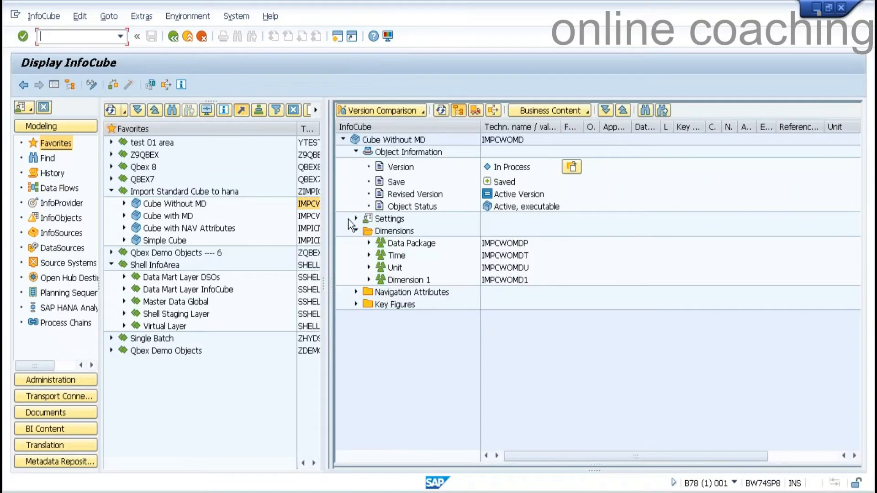
Examine the InfoCube's settings, Dimension 1 characteristics, key figures, time dimension, navigation attributes and technical name.
{"action": "left_click", "coordinate": [356, 218]}
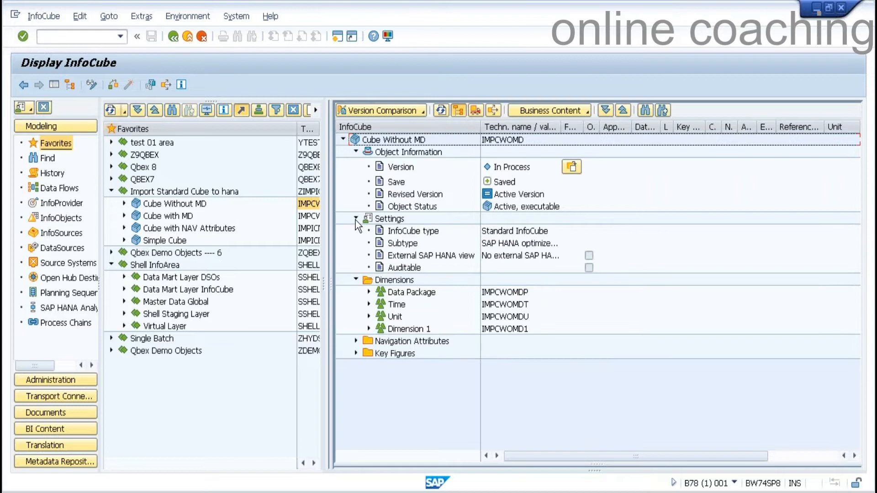
{"action": "left_click", "coordinate": [355, 218]}
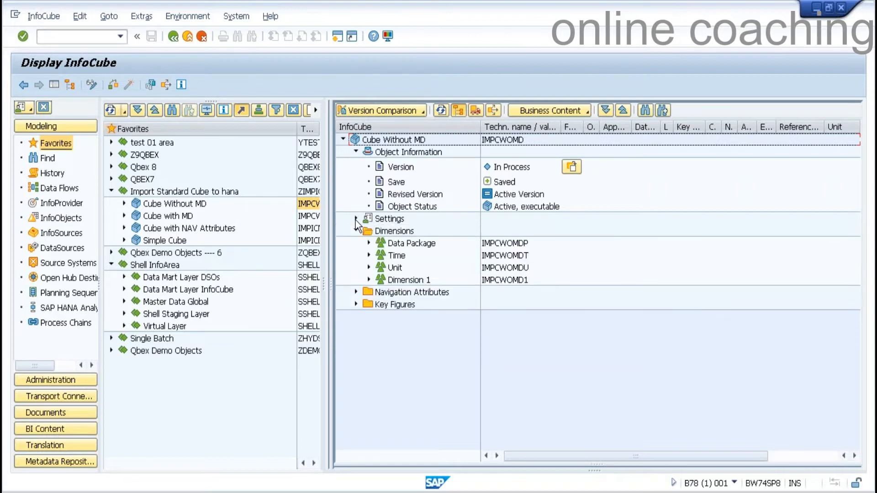
{"action": "left_click", "coordinate": [369, 280]}
{"action": "left_click", "coordinate": [490, 295]}
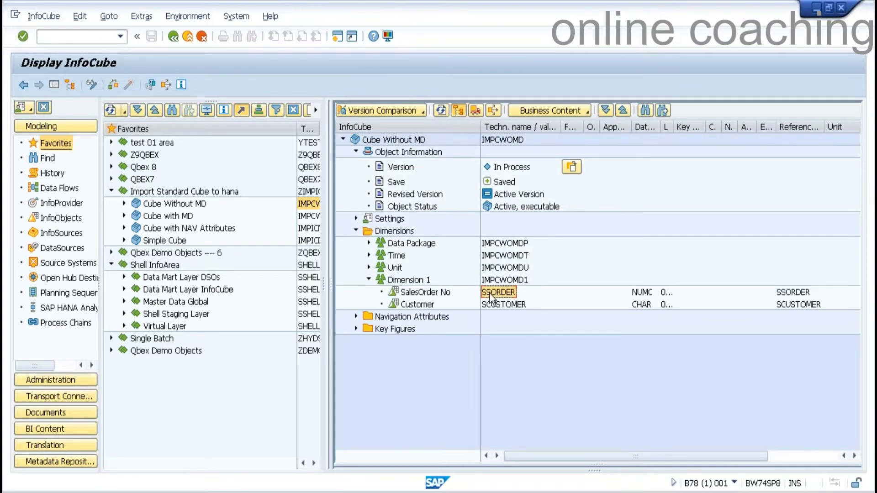
{"action": "left_click", "coordinate": [501, 304]}
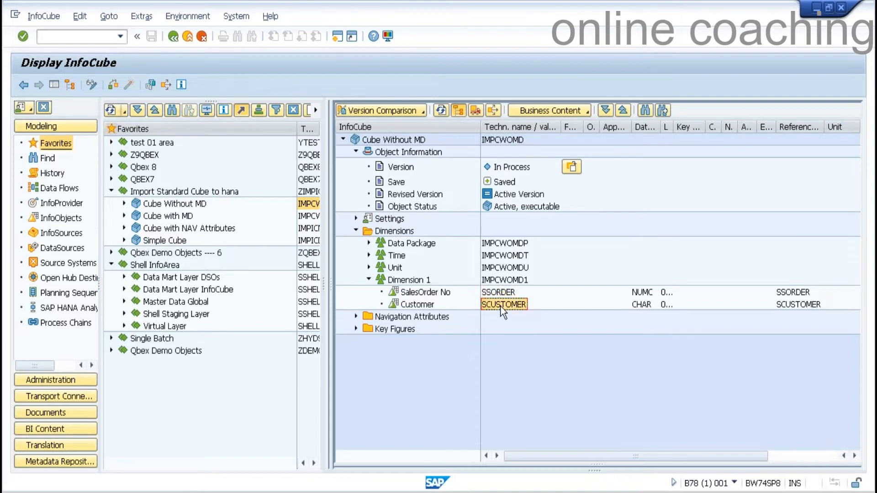
{"action": "left_click", "coordinate": [356, 329]}
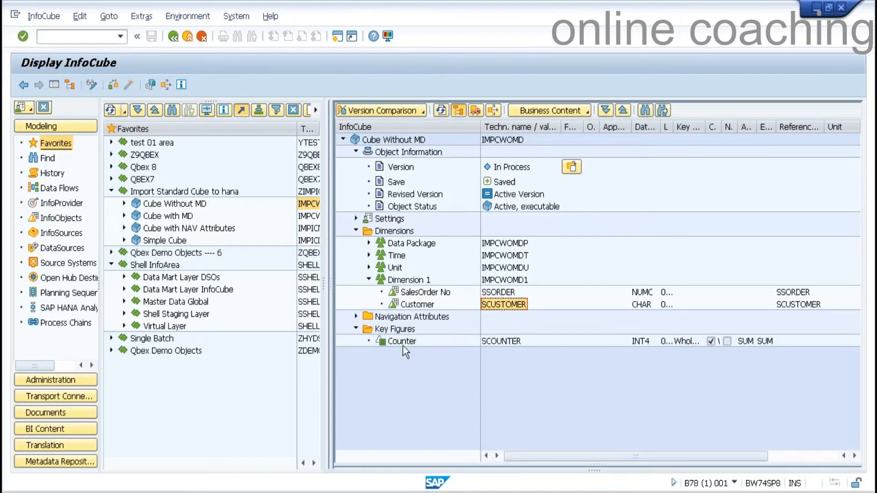
{"action": "left_click", "coordinate": [369, 255]}
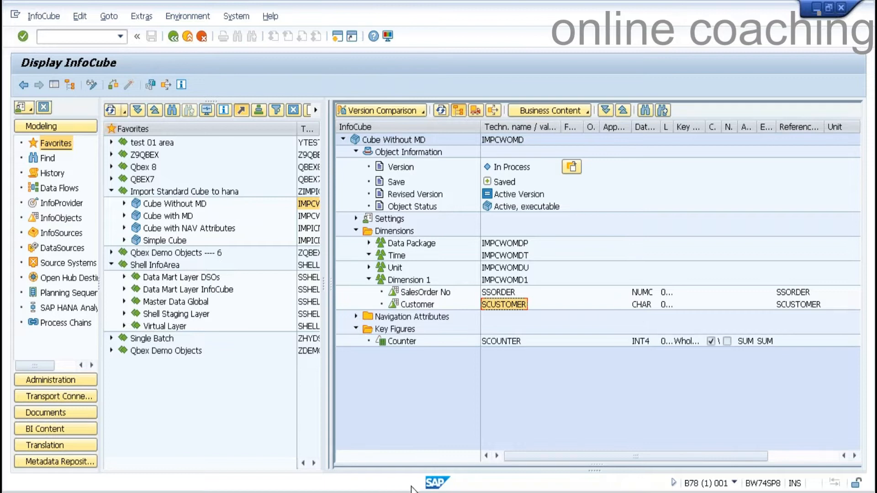
{"action": "left_click", "coordinate": [356, 317]}
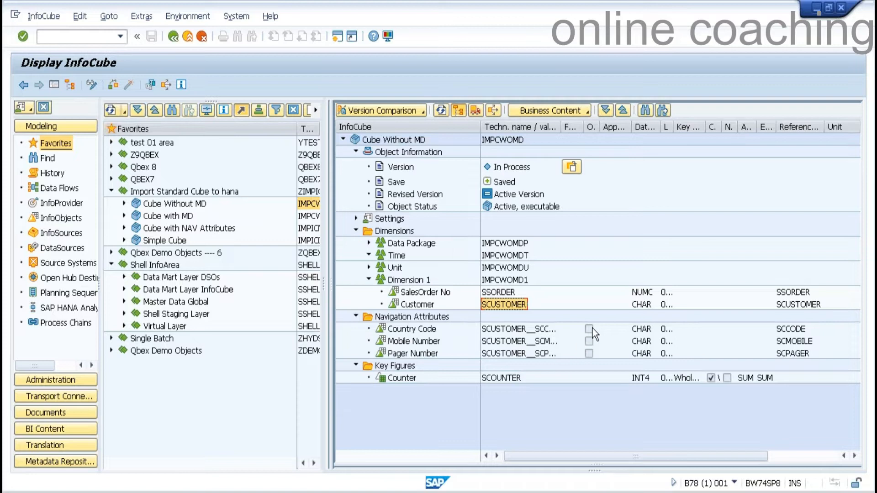
{"action": "left_click", "coordinate": [504, 139]}
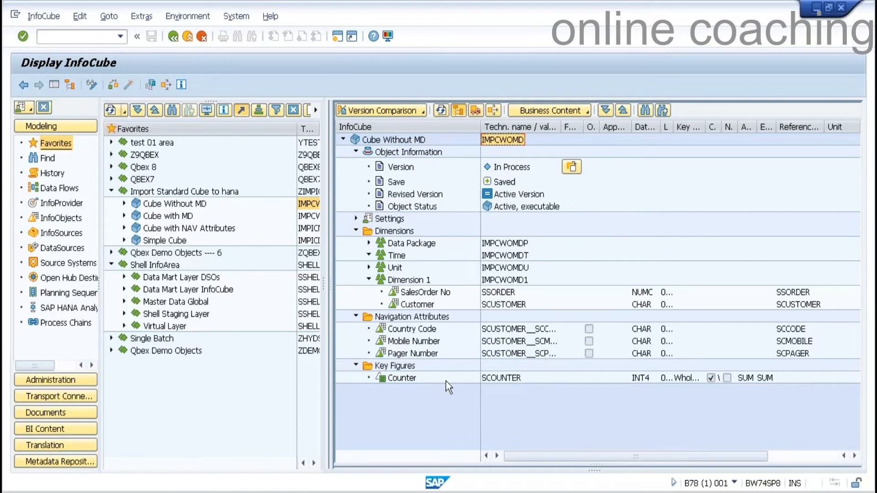
Switch back to SAP HANA Studio and start an import with SAP NetWeaver BW Models as the source.
{"action": "mouse_move", "coordinate": [354, 475]}
{"action": "left_click", "coordinate": [340, 491]}
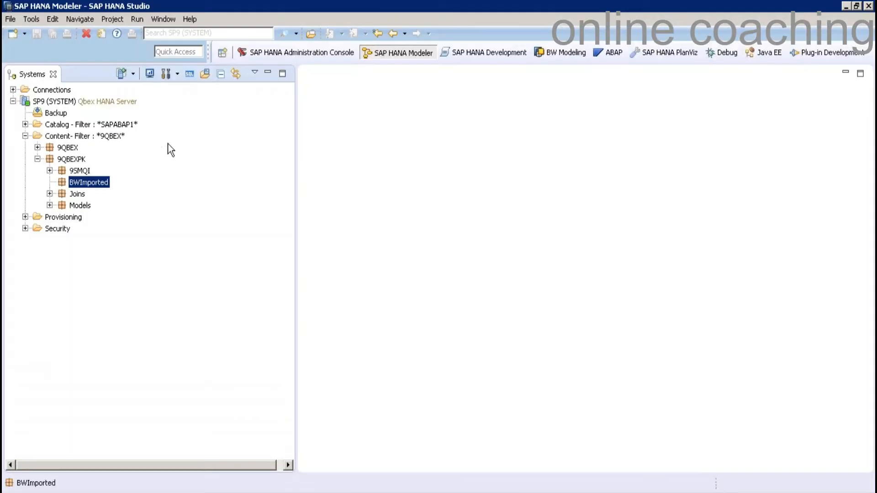
{"action": "left_click", "coordinate": [13, 19]}
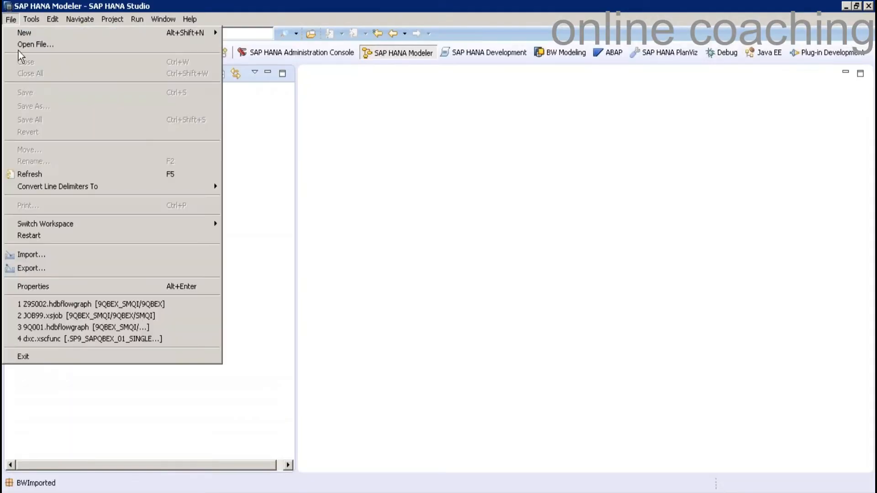
{"action": "left_click", "coordinate": [54, 255]}
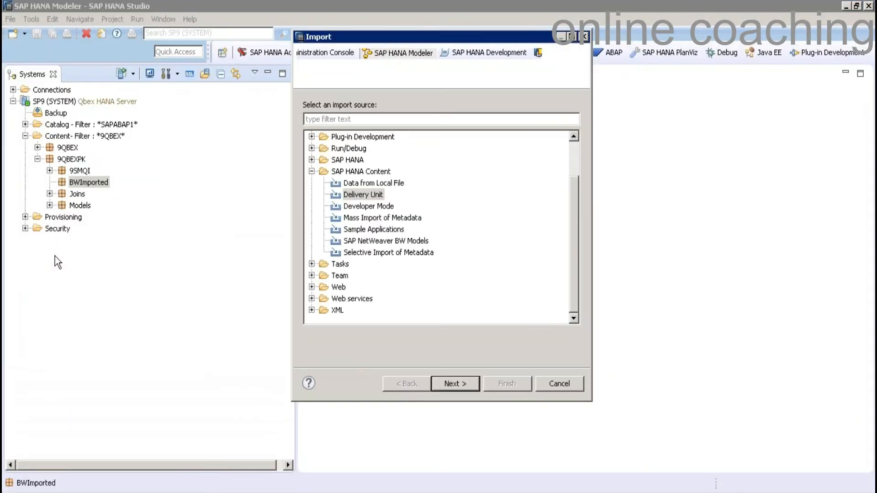
{"action": "left_click", "coordinate": [379, 242]}
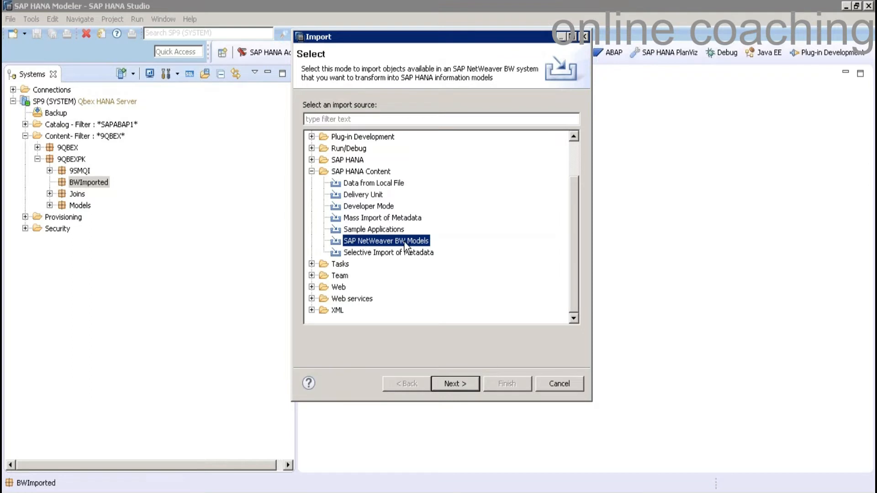
{"action": "left_click", "coordinate": [457, 379]}
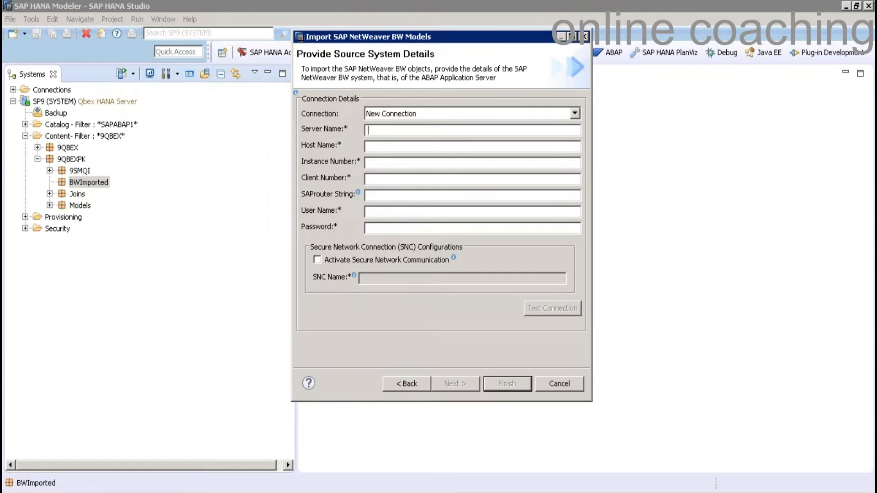
Switch to SAP Logon, open the properties of the BW74HANASP8 DEV entry and copy its application server name.
{"action": "left_click", "coordinate": [284, 492]}
{"action": "left_click", "coordinate": [274, 456]}
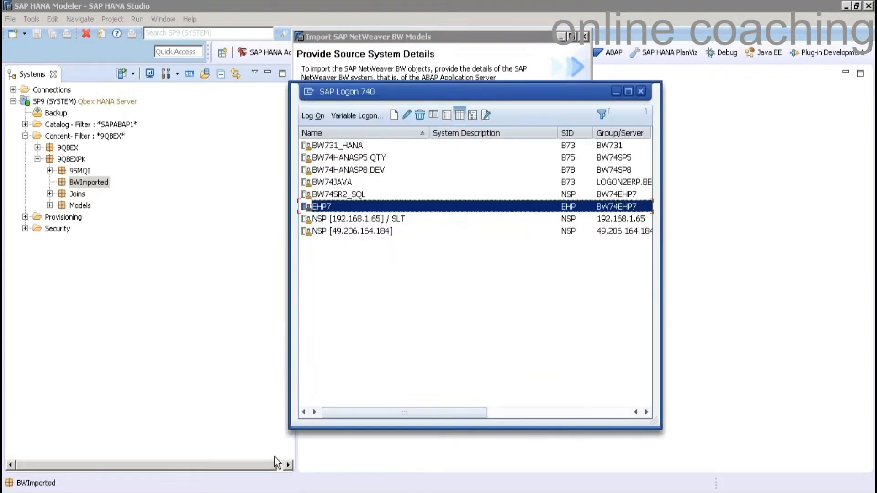
{"action": "left_click", "coordinate": [358, 170]}
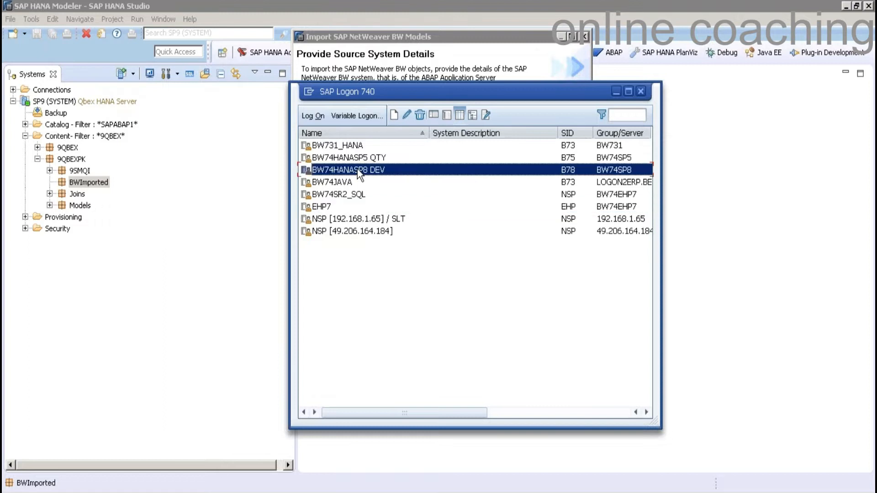
{"action": "left_click", "coordinate": [407, 114]}
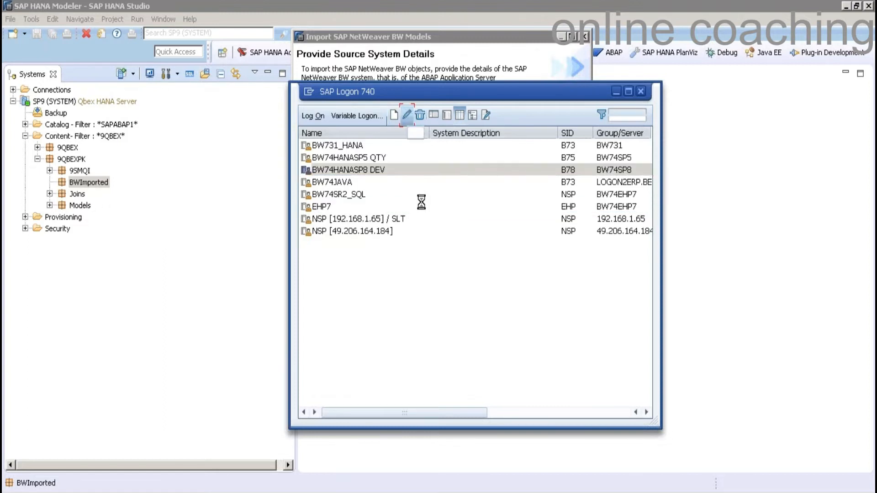
{"action": "double_click", "coordinate": [484, 244]}
{"action": "key", "text": "ctrl+c"}
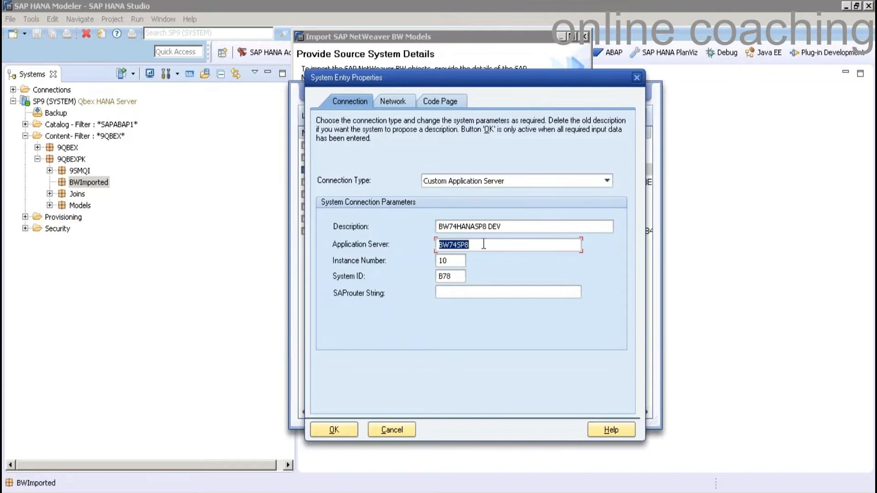
In the HANA Studio import's source system details, enter BW74SP8 as server and host name and 10 as instance number.
{"action": "key", "text": "alt+Tab"}
{"action": "key", "text": "ctrl+v"}
{"action": "key", "text": "Tab"}
{"action": "key", "text": "ctrl+v"}
{"action": "key", "text": "Tab"}
{"action": "key", "text": "alt+Tab"}
{"action": "key", "text": "alt+Tab"}
{"action": "type", "text": "10"}
{"action": "key", "text": "Tab"}
{"action": "key", "text": "alt+Tab"}
{"action": "key", "text": "alt+Tab"}
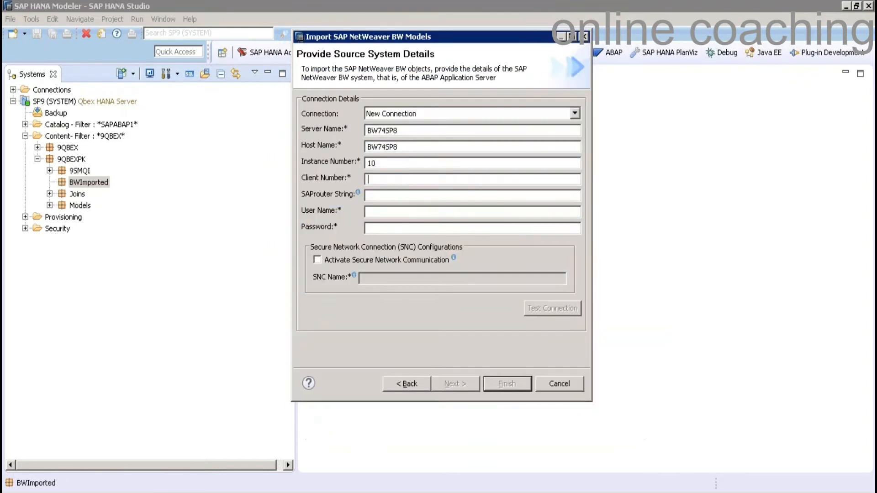
Enter client number 001, the user name and the account password, and test the BW connection.
{"action": "type", "text": "001"}
{"action": "key", "text": "Tab"}
{"action": "type", "text": "QBEX"}
{"action": "key", "text": "Tab"}
{"action": "type", "text": "********"}
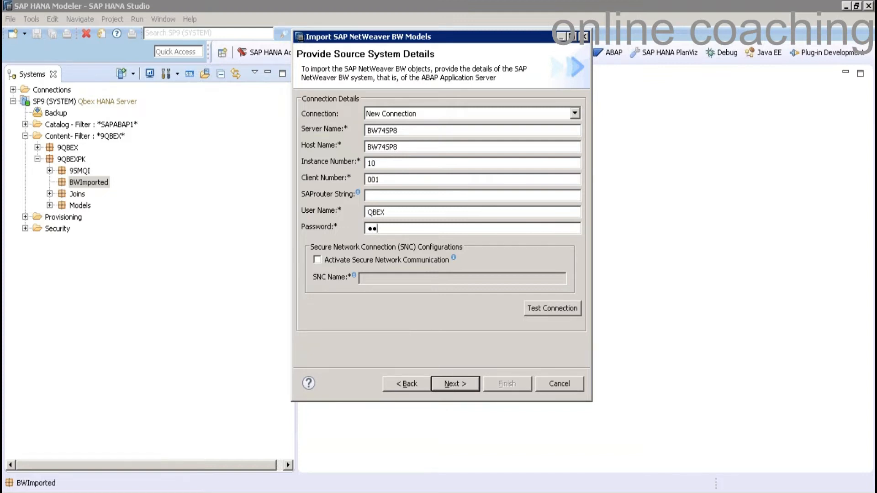
{"action": "type", "text": "**"}
{"action": "left_click", "coordinate": [541, 308]}
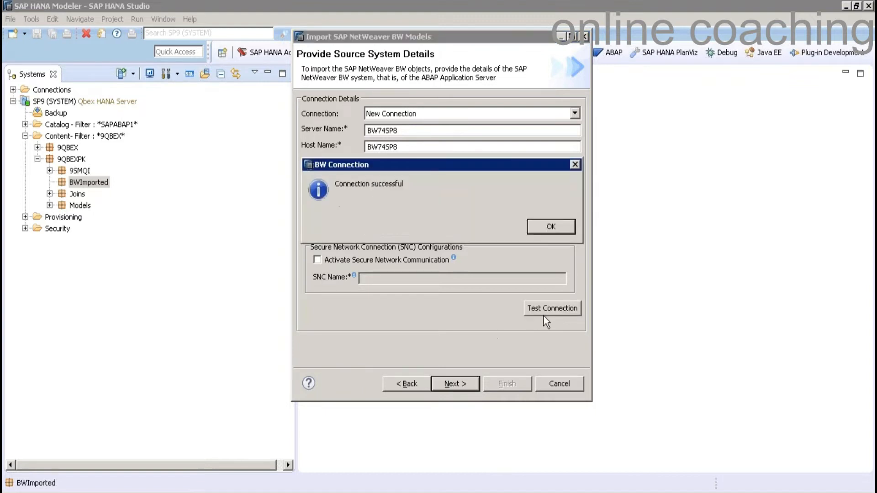
{"action": "left_click", "coordinate": [547, 226]}
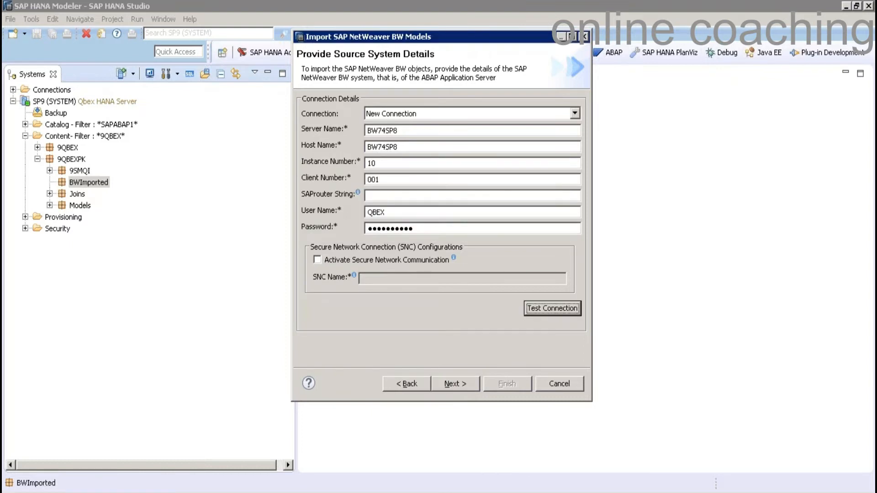
Choose SP9 (SYSTEM) Qbex HANA Server as target system, proceed to object selection and recheck the cube's technical name in BW.
{"action": "left_click", "coordinate": [459, 383]}
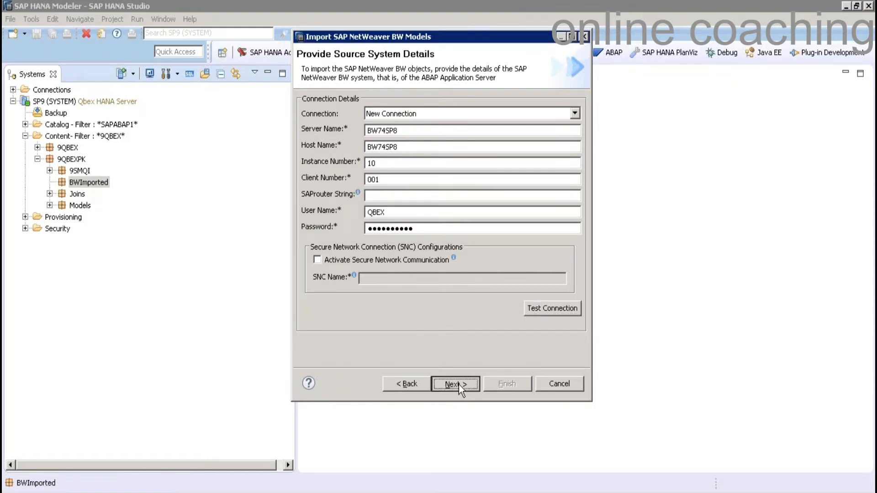
{"action": "left_click", "coordinate": [410, 131]}
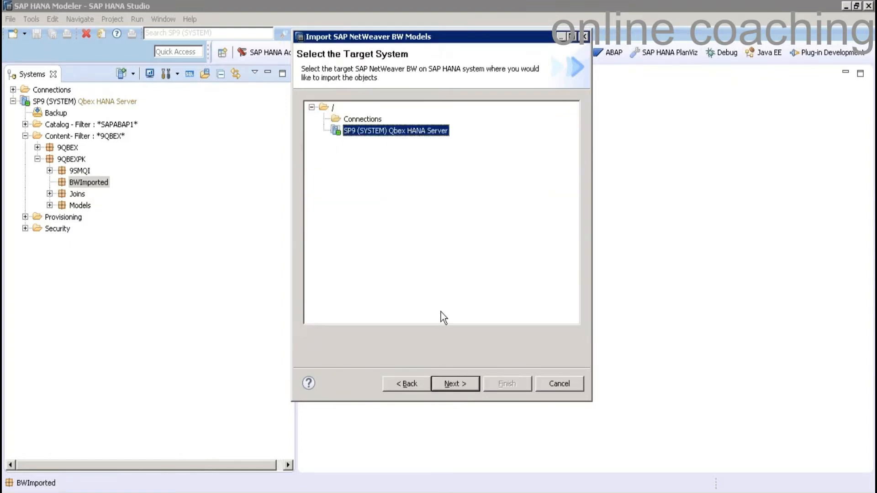
{"action": "left_click", "coordinate": [458, 384]}
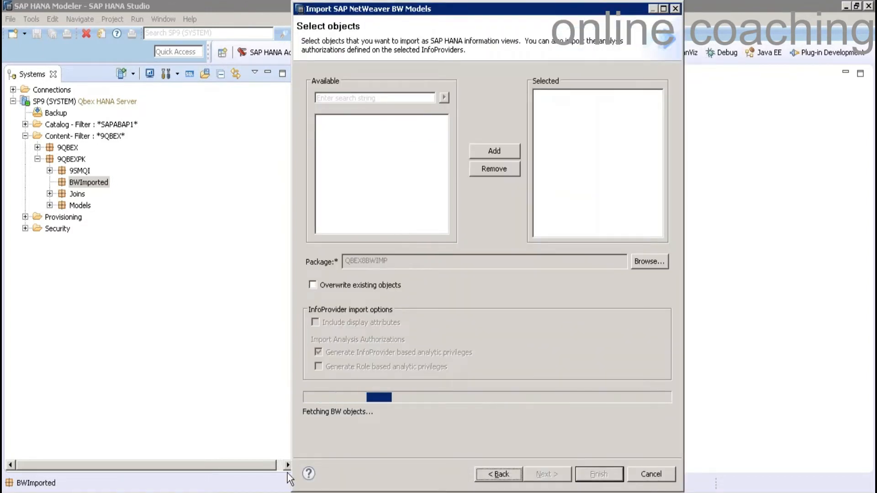
{"action": "left_click", "coordinate": [281, 475]}
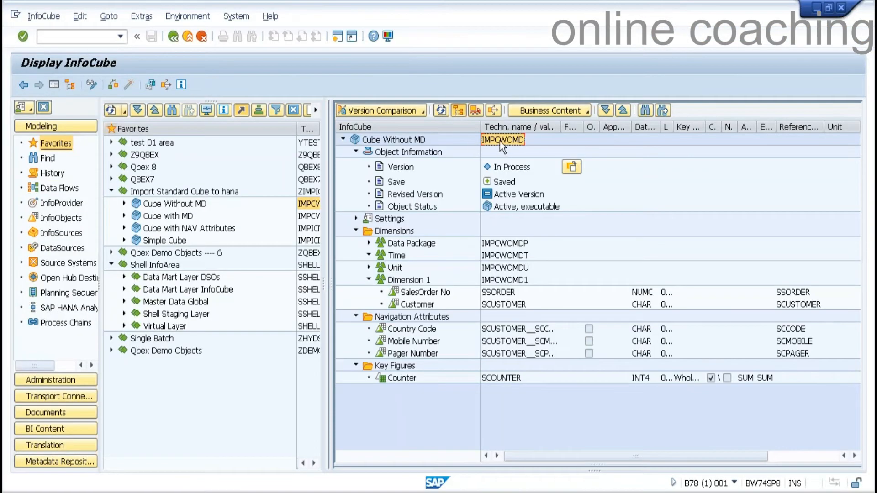
{"action": "key", "text": "alt+Tab"}
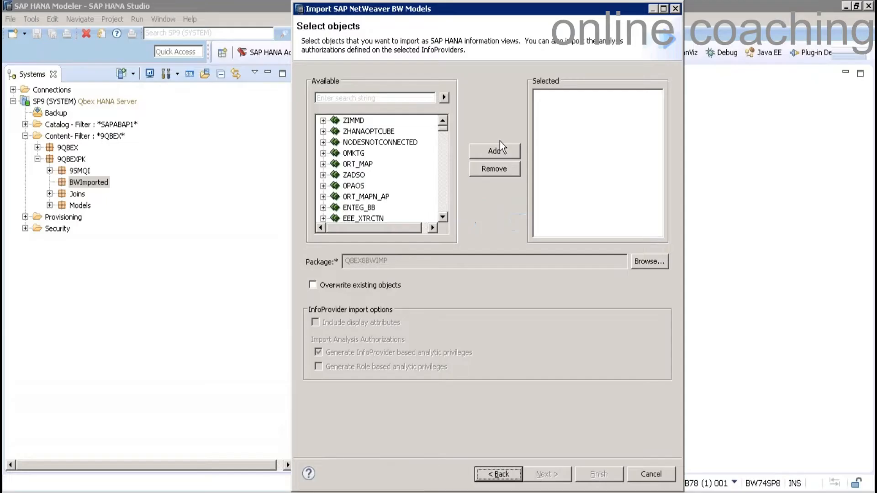
Search the available BW objects for IMPCWOMD and add the cube from InfoArea ZIMPIC to the import selection.
{"action": "left_click", "coordinate": [352, 96]}
{"action": "type", "text": "IMPCWOMD"}
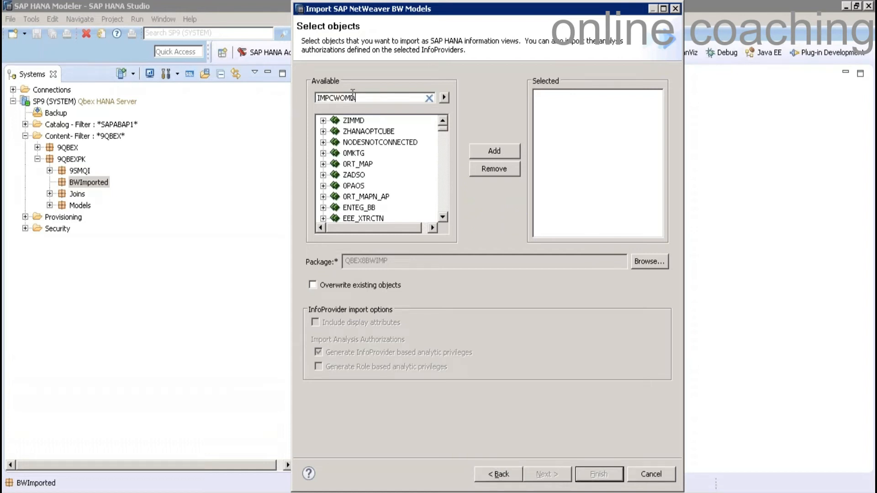
{"action": "left_click", "coordinate": [443, 97]}
{"action": "left_click", "coordinate": [382, 132]}
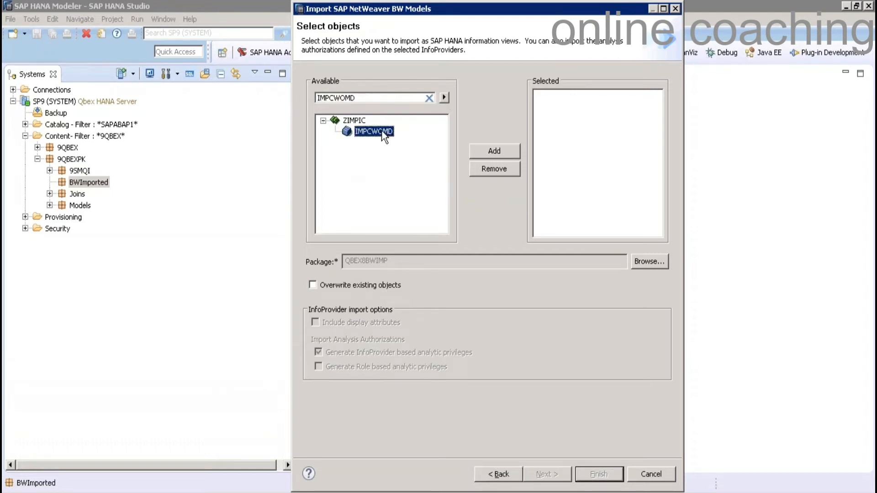
{"action": "left_click", "coordinate": [496, 150]}
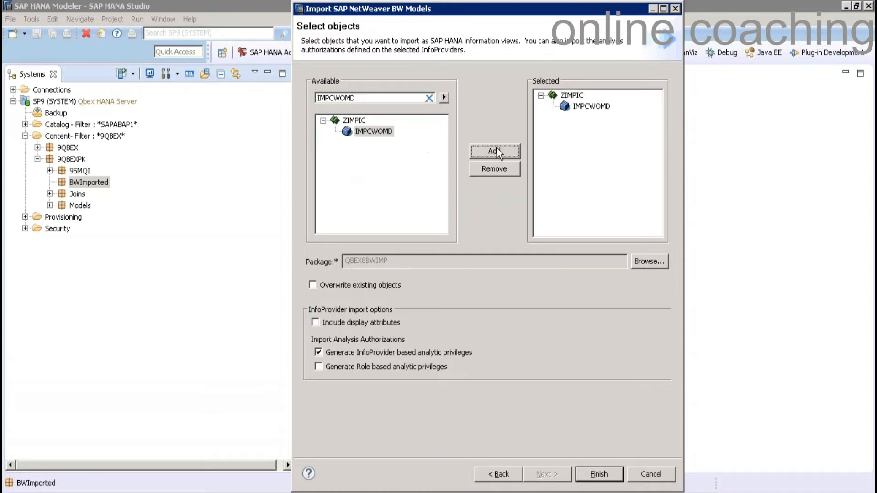
Set the import's target package to BWImported under 9QBEXPK.
{"action": "left_click", "coordinate": [639, 263]}
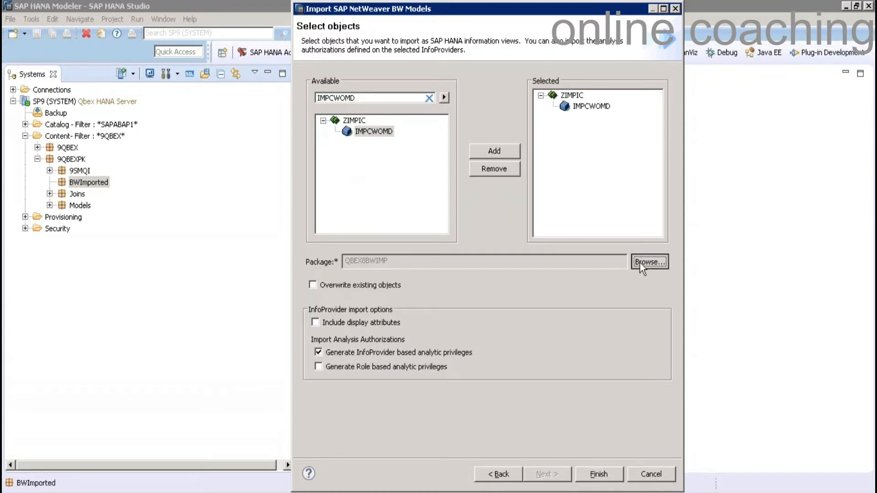
{"action": "left_click", "coordinate": [447, 246]}
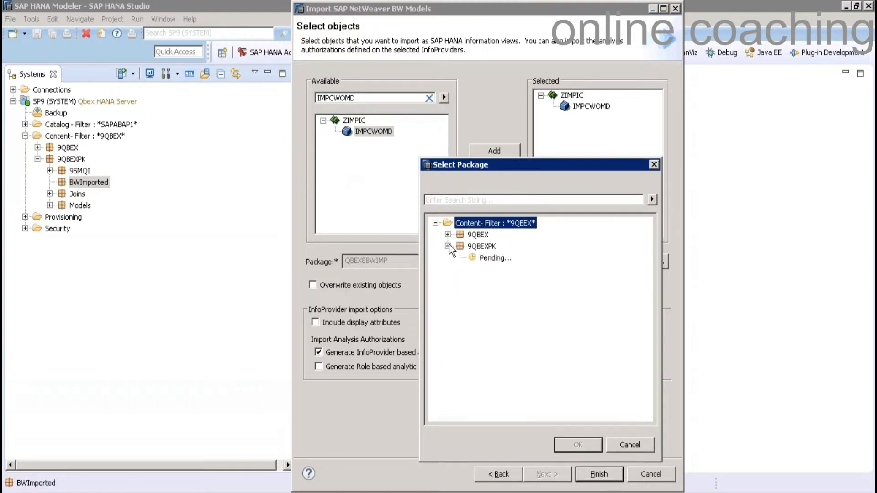
{"action": "left_click", "coordinate": [502, 272]}
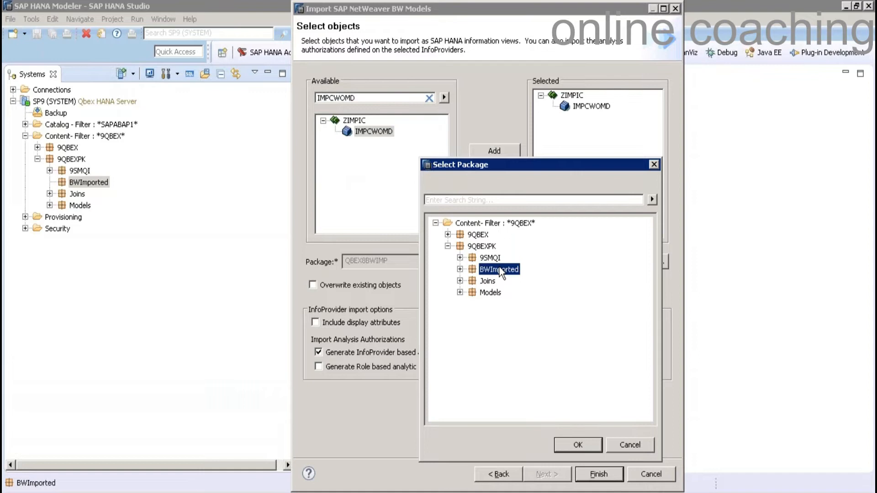
{"action": "left_click", "coordinate": [575, 445]}
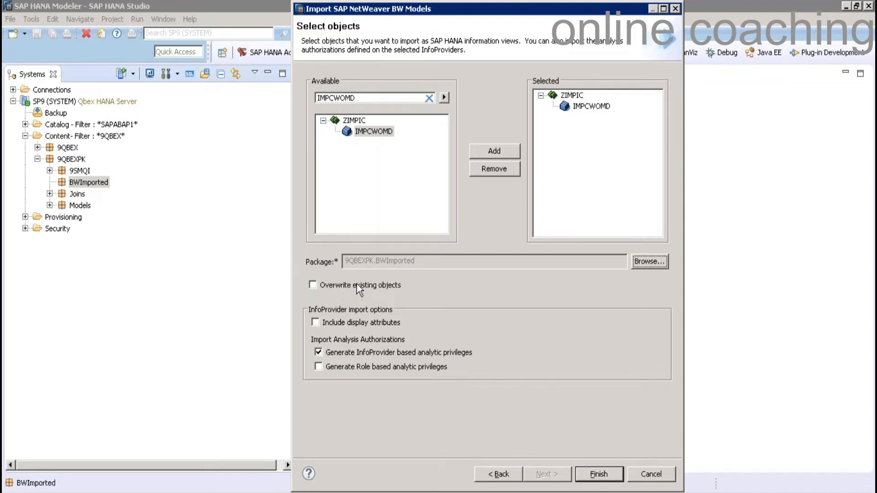
Sign back in to the remote desktop at 192.168.1.65 with the account password and connect despite the certificate errors.
{"action": "mouse_move", "coordinate": [365, 7]}
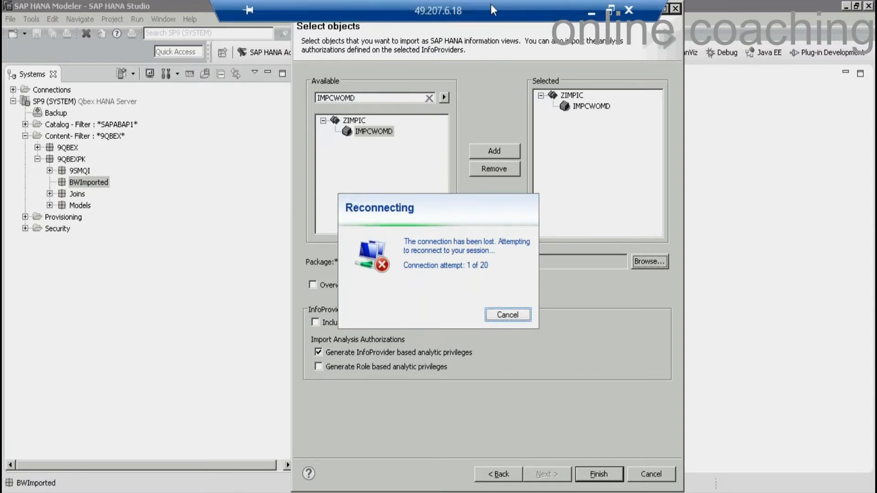
{"action": "left_click_drag", "start_coordinate": [490, 4], "coordinate": [385, 12]}
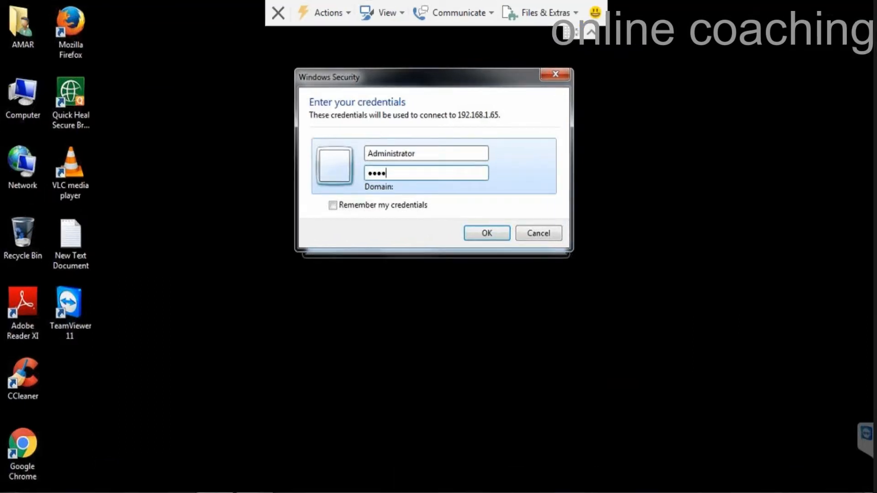
{"action": "type", "text": "*****"}
{"action": "left_click", "coordinate": [485, 234]}
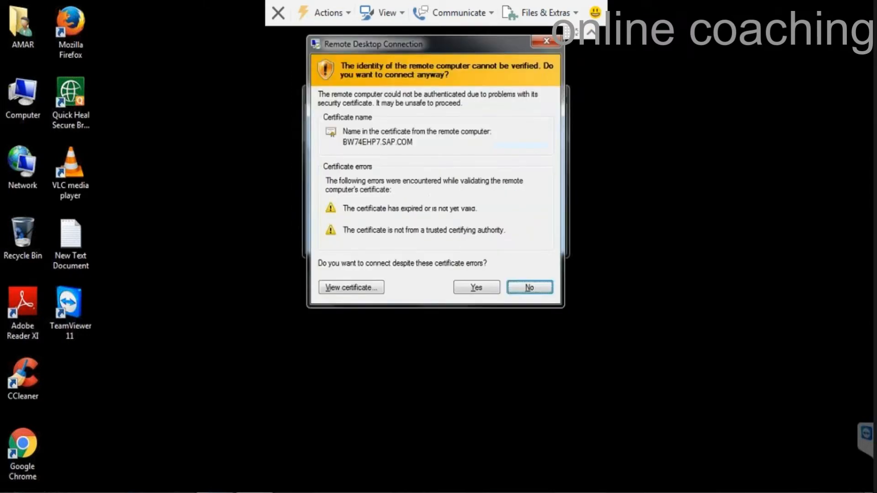
{"action": "left_click", "coordinate": [477, 286]}
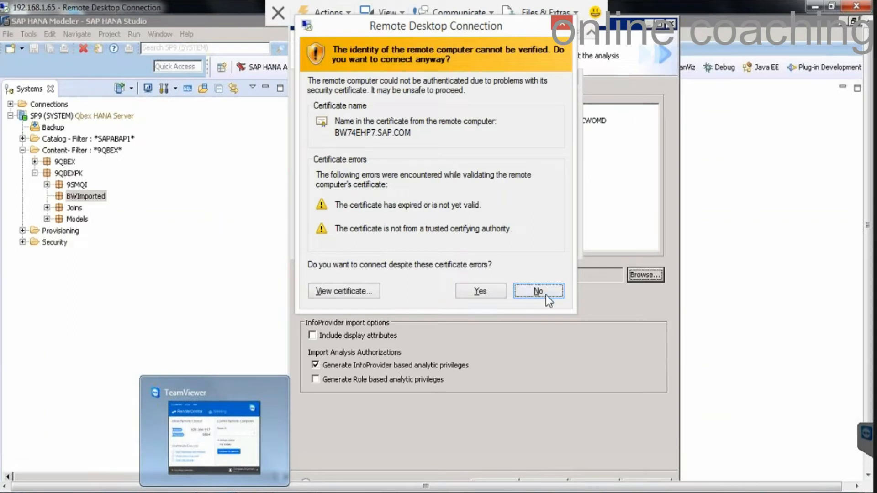
Decline the leftover certificate prompt, close the 49.207.6.18 connection window and return to the 192.168.1.65 remote session.
{"action": "left_click", "coordinate": [545, 292]}
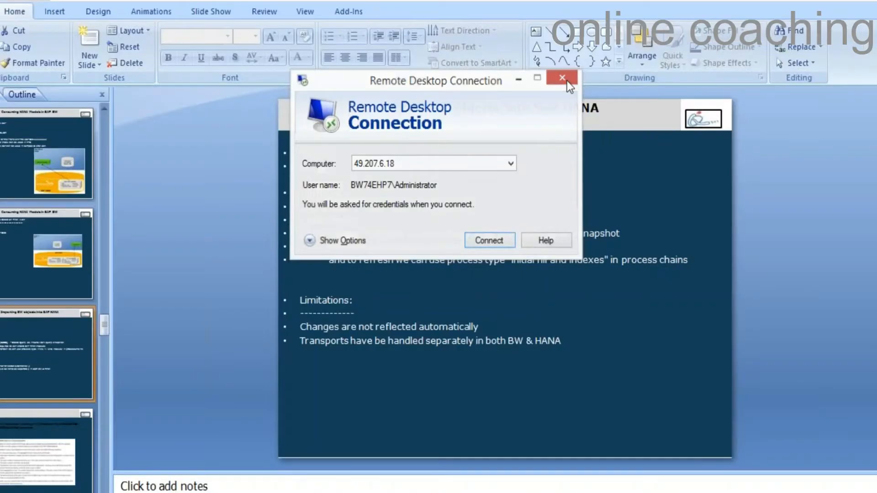
{"action": "left_click", "coordinate": [566, 81]}
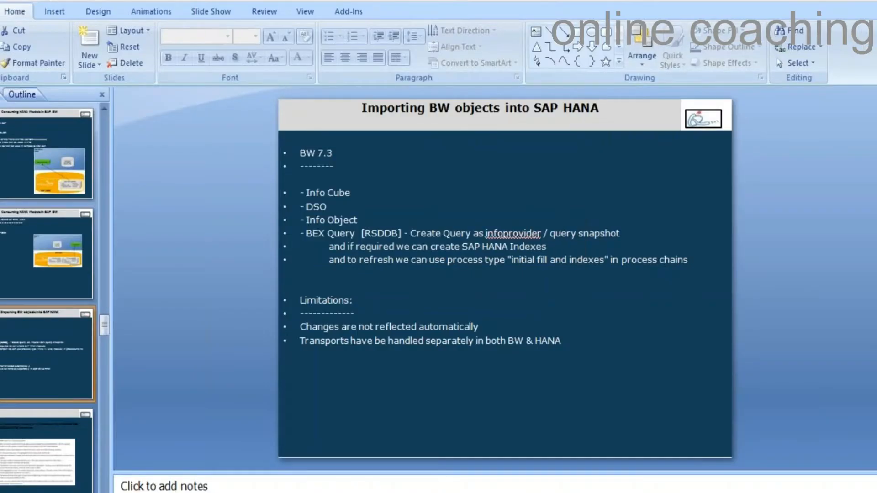
{"action": "left_click", "coordinate": [617, 464]}
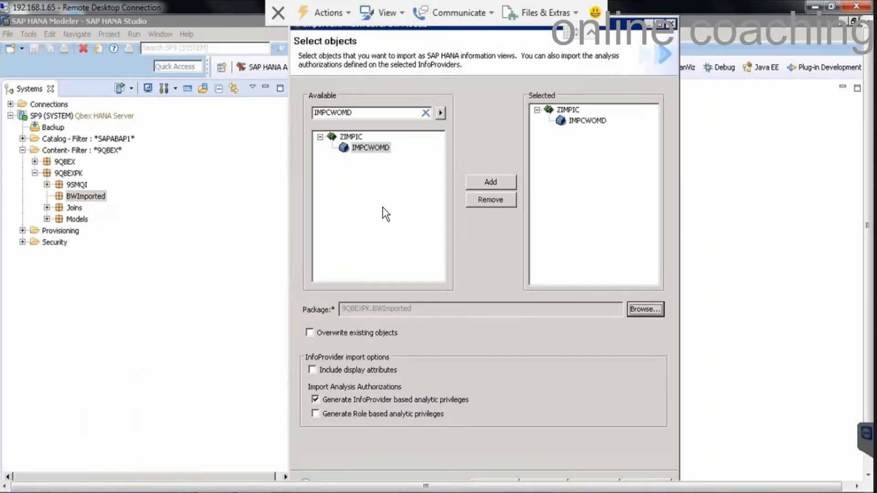
Run the IMPCWOMD import with overwriting of existing objects and display attributes off, generating InfoProvider based analytic privileges.
{"action": "left_click", "coordinate": [374, 147]}
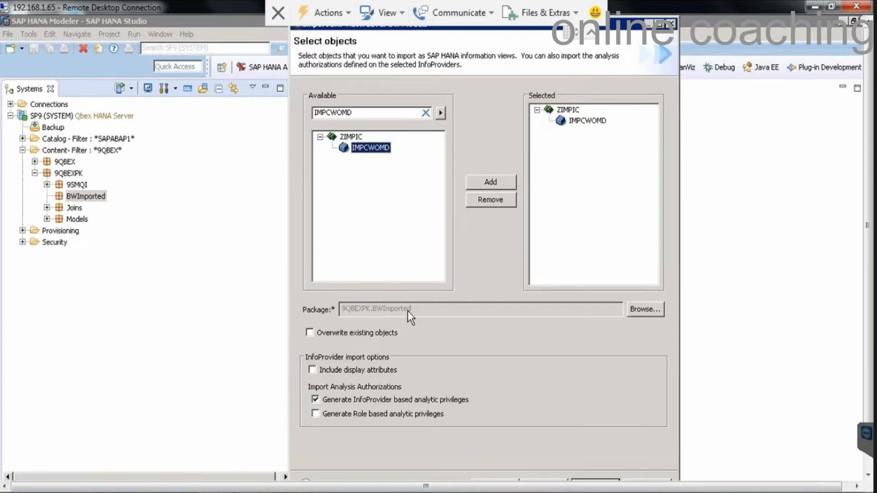
{"action": "left_click", "coordinate": [349, 334]}
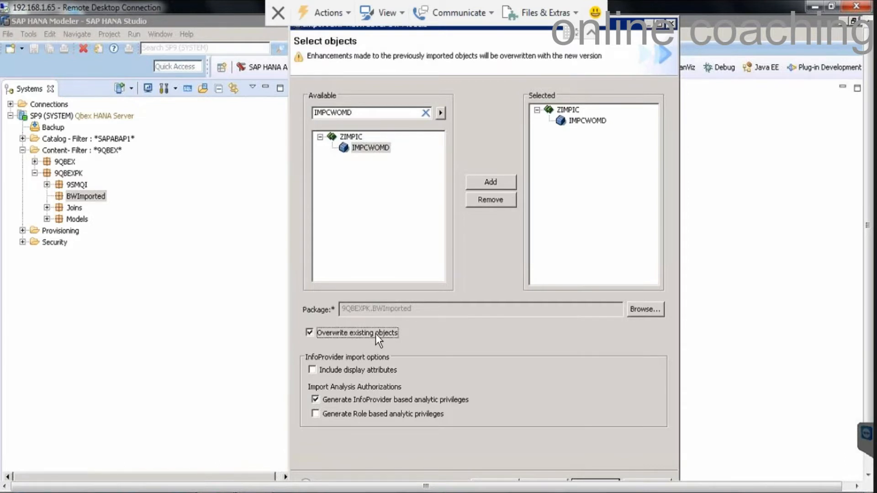
{"action": "left_click", "coordinate": [376, 333]}
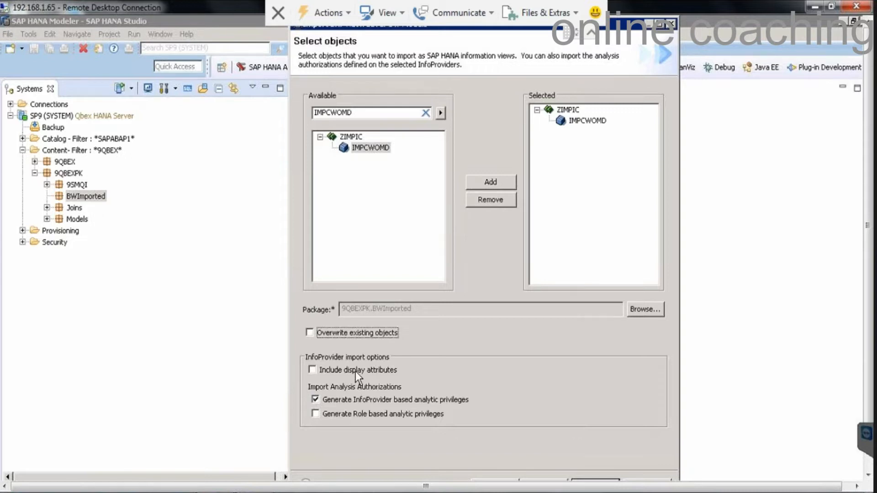
{"action": "left_click", "coordinate": [590, 121]}
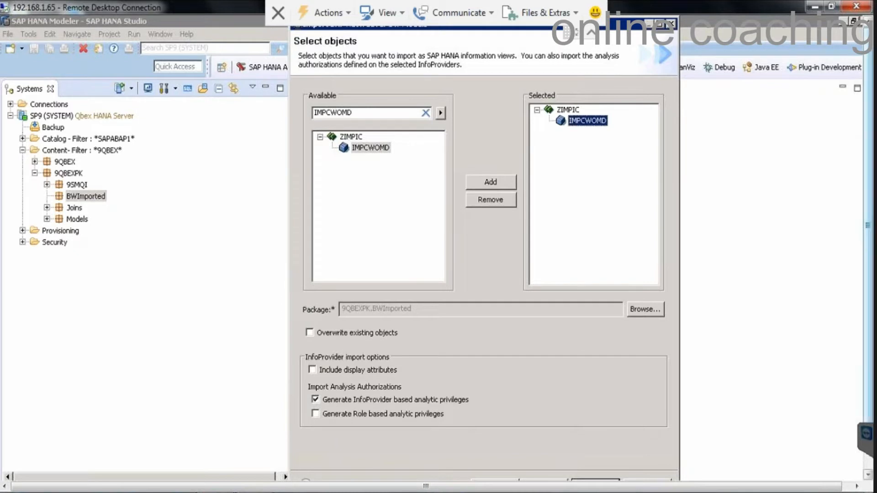
{"action": "left_click_drag", "start_coordinate": [867, 415], "coordinate": [867, 461]}
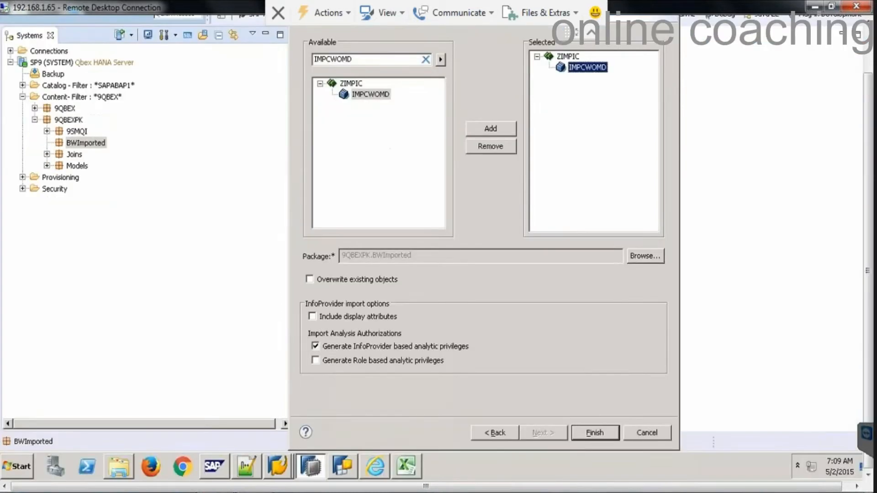
{"action": "left_click", "coordinate": [600, 430]}
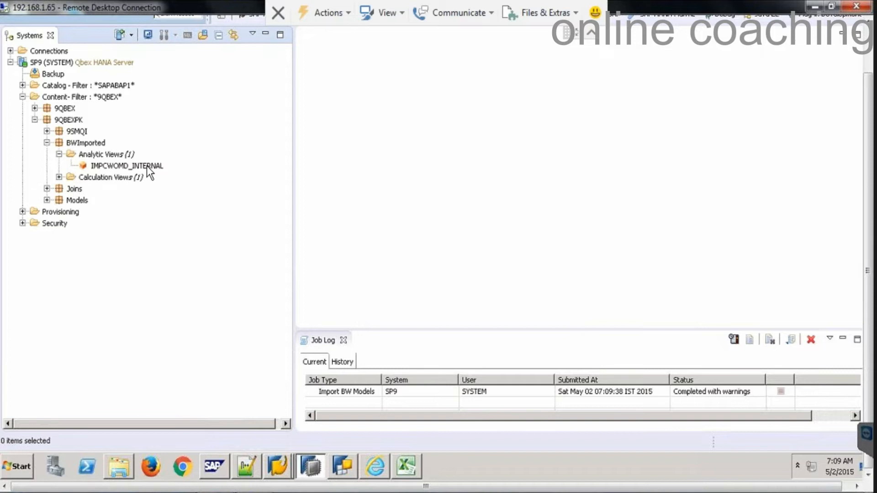
Open the imported analytic view IMPCWOMD_INTERNAL and display its Data Foundation with the Job Log closed and the Systems view minimized.
{"action": "left_click", "coordinate": [59, 177]}
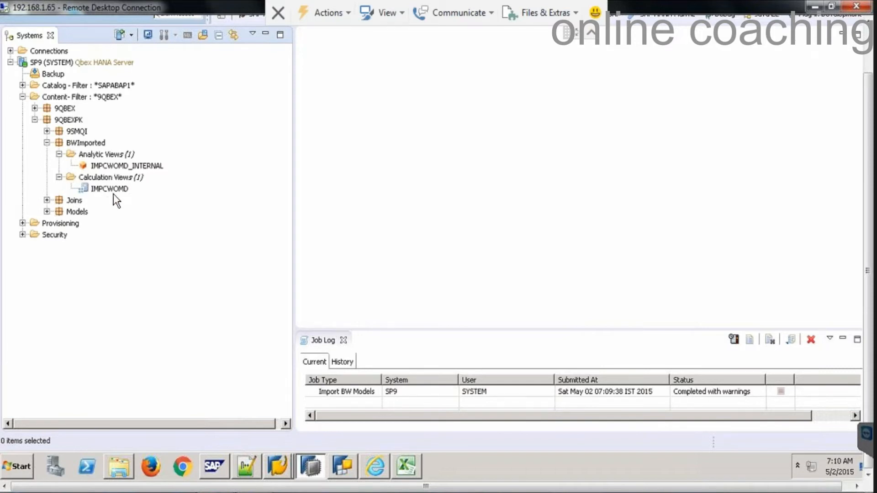
{"action": "left_click", "coordinate": [121, 167]}
{"action": "double_click", "coordinate": [121, 168]}
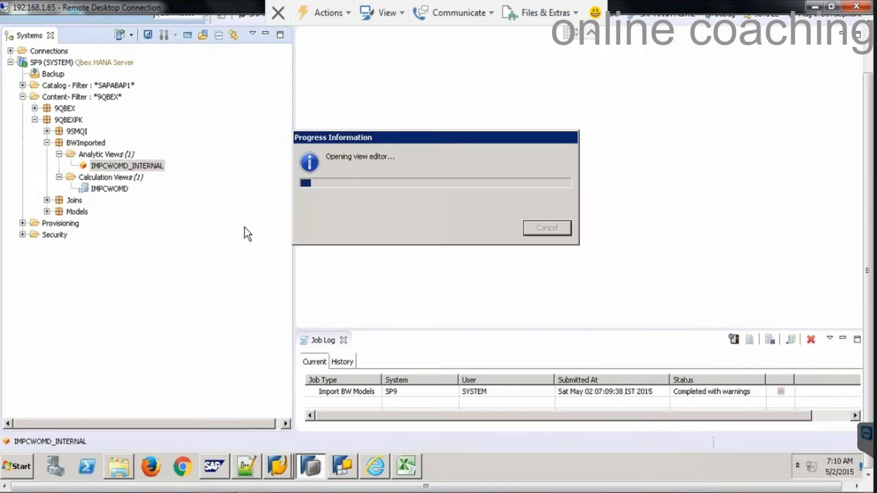
{"action": "left_click", "coordinate": [343, 341]}
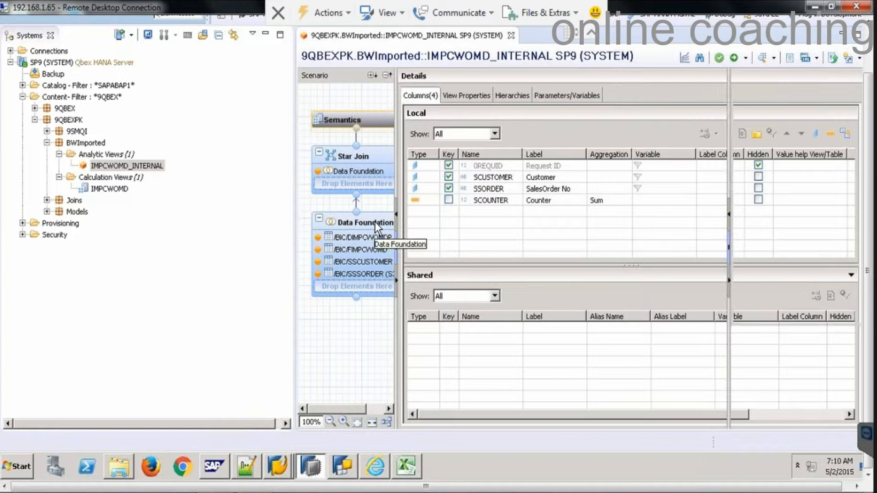
{"action": "left_click", "coordinate": [374, 221]}
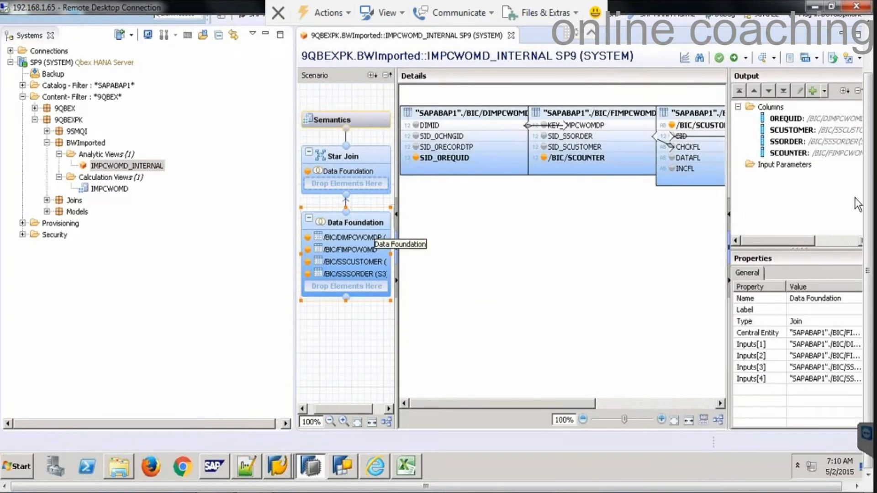
{"action": "left_click", "coordinate": [867, 141]}
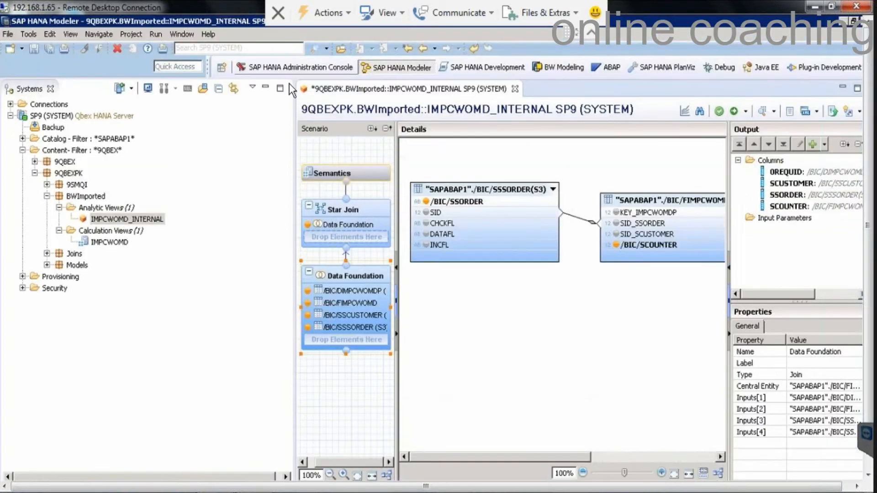
{"action": "left_click", "coordinate": [267, 86]}
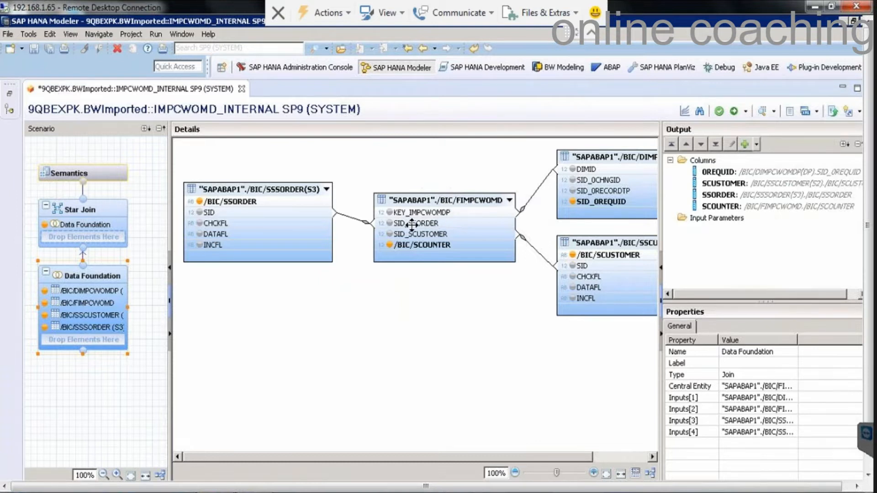
Examine the FIMPCWOMD fact table's SID and SCOUNTER fields and the joined SSORDER and SCUSTOMER SID tables in the Data Foundation.
{"action": "left_click", "coordinate": [431, 212]}
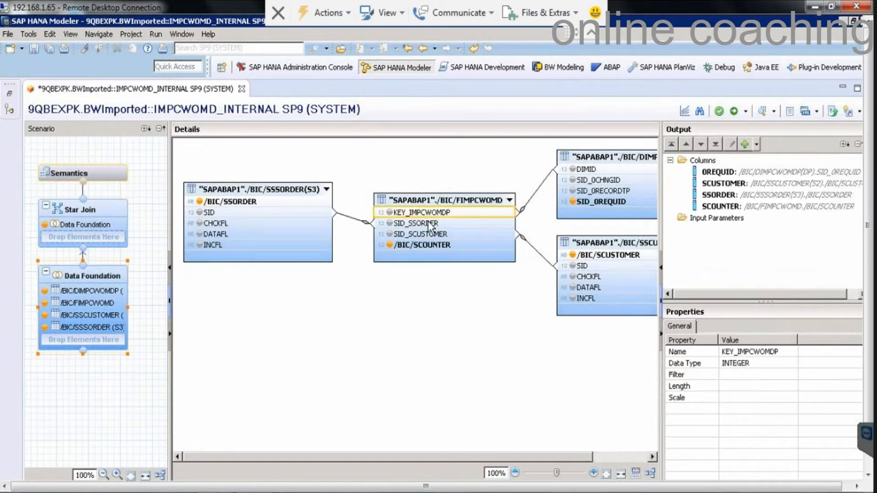
{"action": "left_click", "coordinate": [428, 233]}
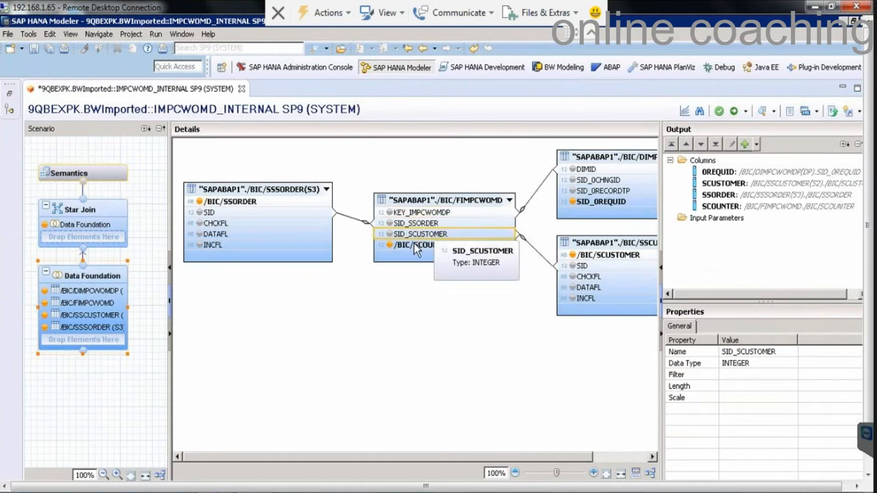
{"action": "left_click", "coordinate": [414, 243], "text": "ctrl"}
{"action": "left_click", "coordinate": [398, 224]}
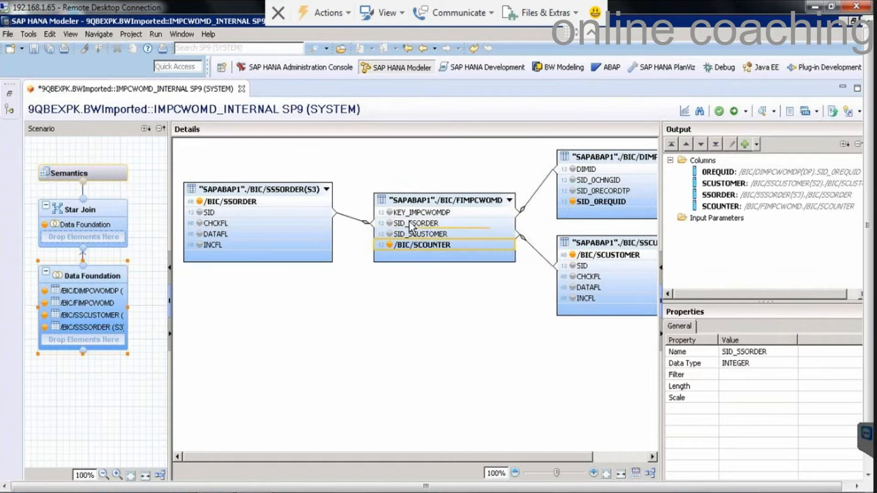
{"action": "left_click", "coordinate": [295, 187]}
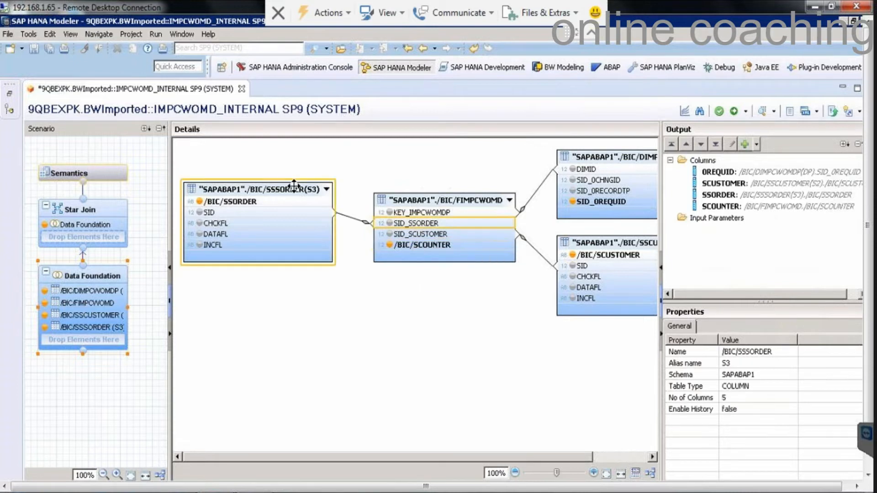
{"action": "left_click", "coordinate": [419, 235]}
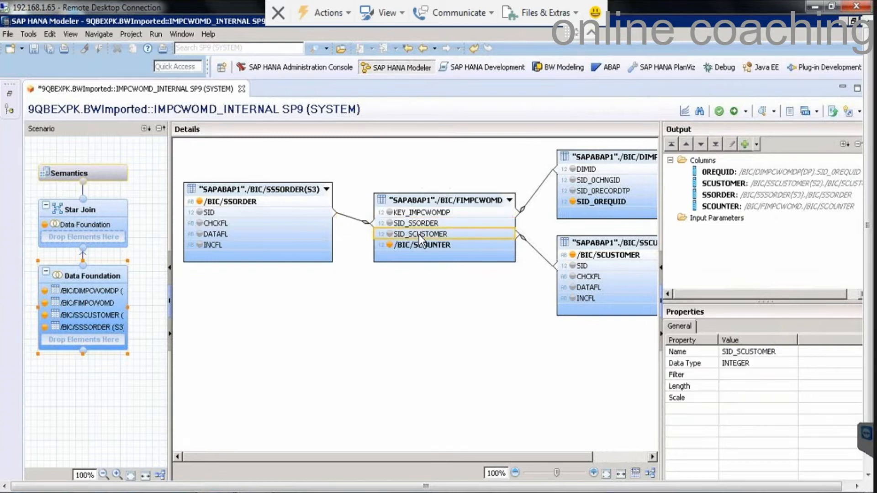
{"action": "left_click", "coordinate": [597, 238]}
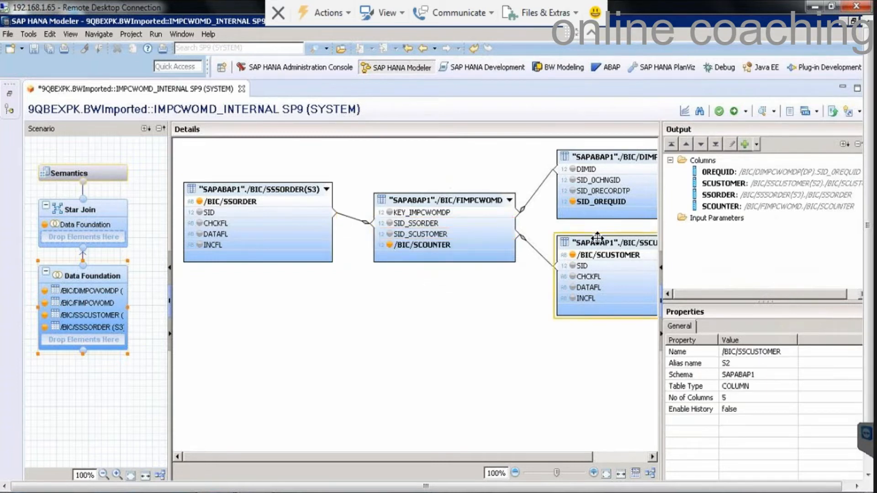
{"action": "left_click", "coordinate": [256, 203]}
{"action": "left_click", "coordinate": [613, 256]}
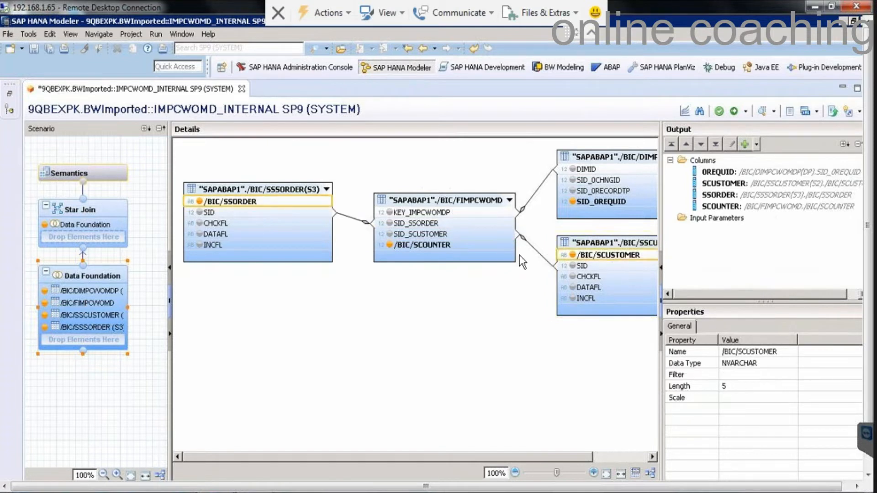
{"action": "left_click", "coordinate": [445, 243]}
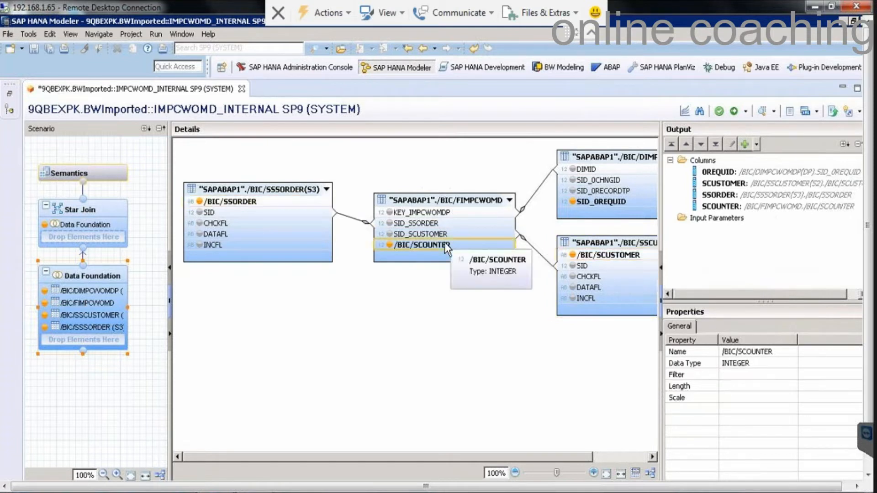
Close the analytic view without saving, then open the calculation view IMPCWOMD from BWImported with its scenario nodes auto-arranged.
{"action": "left_click", "coordinate": [242, 90]}
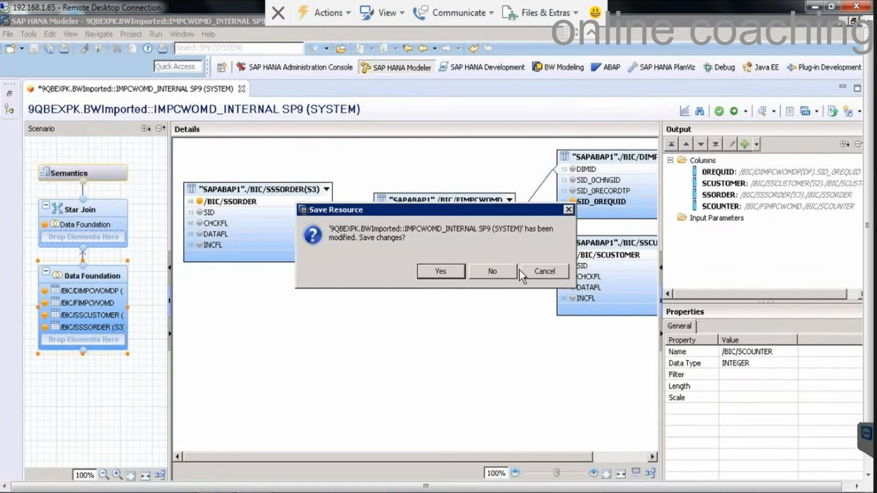
{"action": "left_click", "coordinate": [503, 273]}
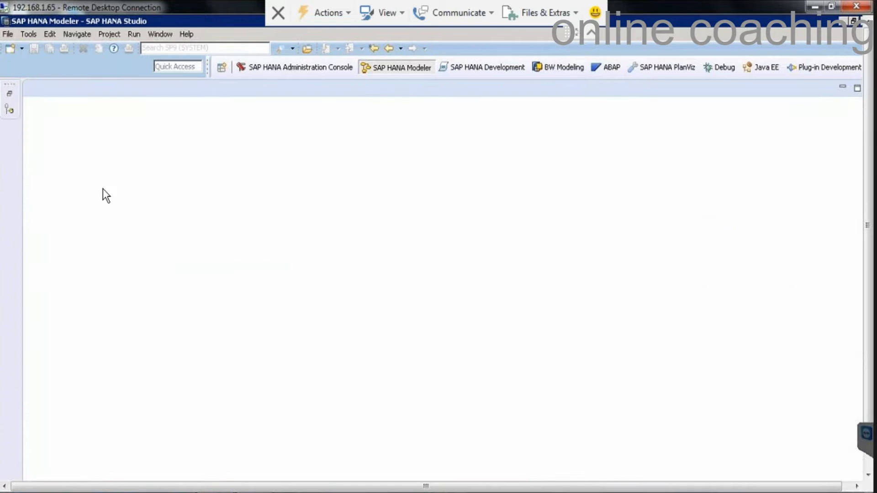
{"action": "left_click", "coordinate": [10, 97]}
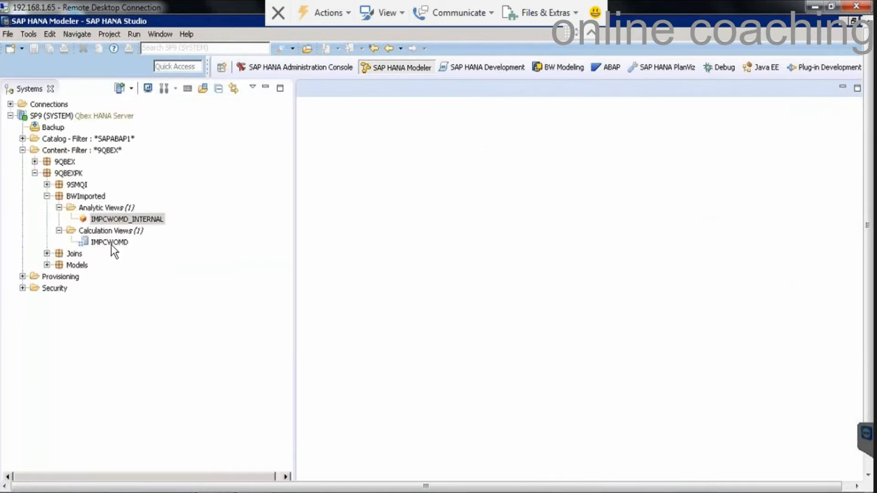
{"action": "double_click", "coordinate": [110, 243]}
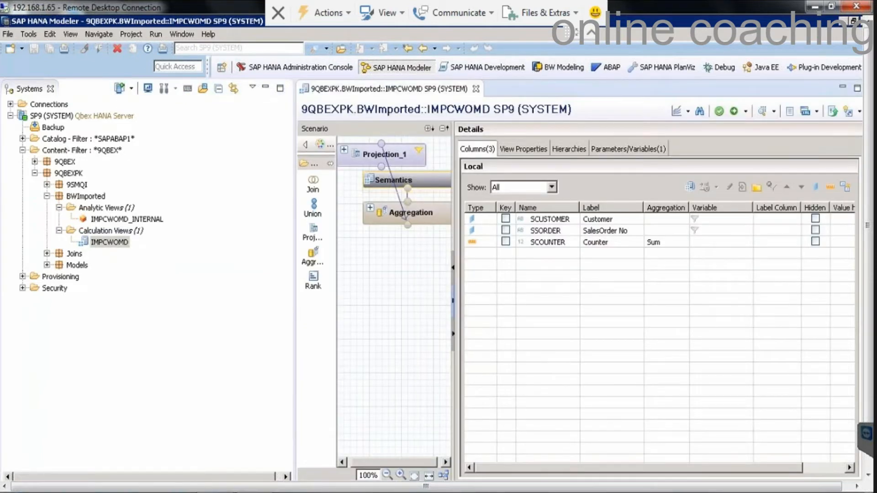
{"action": "left_click", "coordinate": [443, 475]}
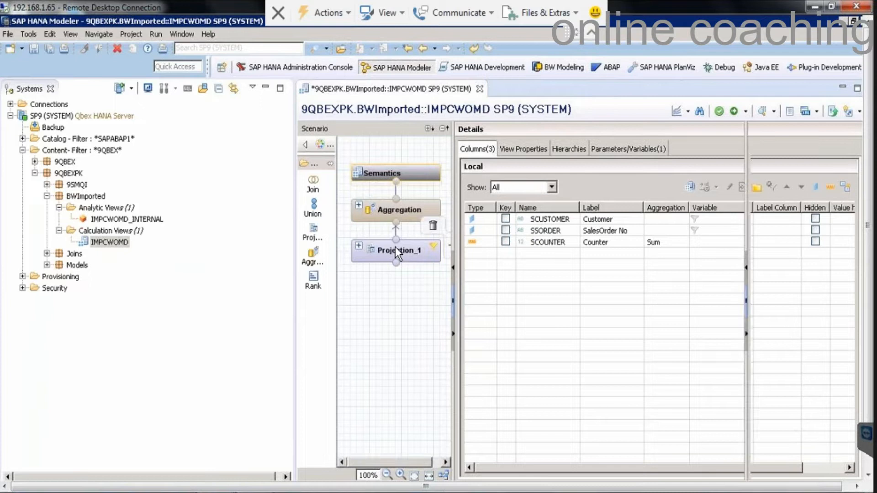
Inspect the calculation view's Projection_1, Aggregation and Semantics nodes.
{"action": "left_click", "coordinate": [395, 247]}
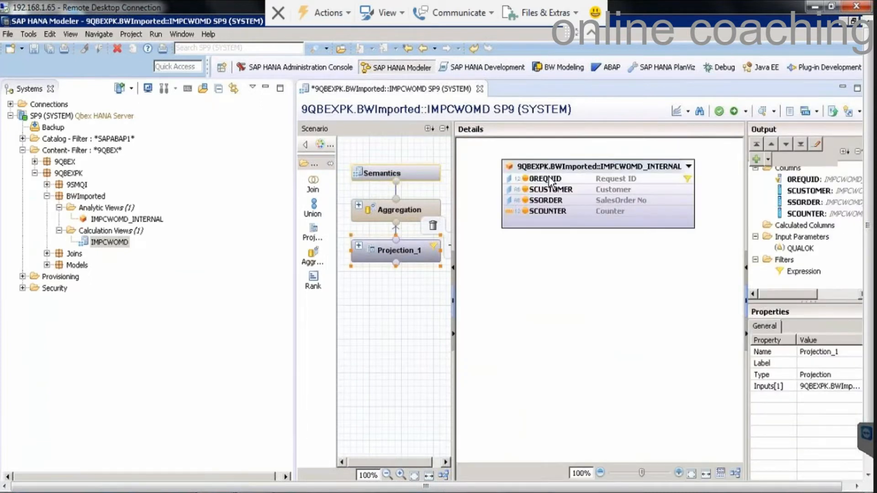
{"action": "left_click", "coordinate": [413, 208]}
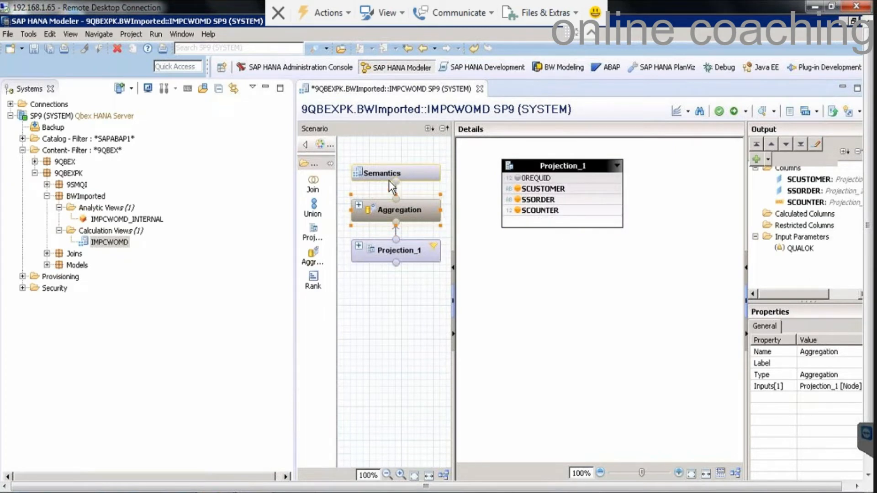
{"action": "left_click", "coordinate": [426, 170]}
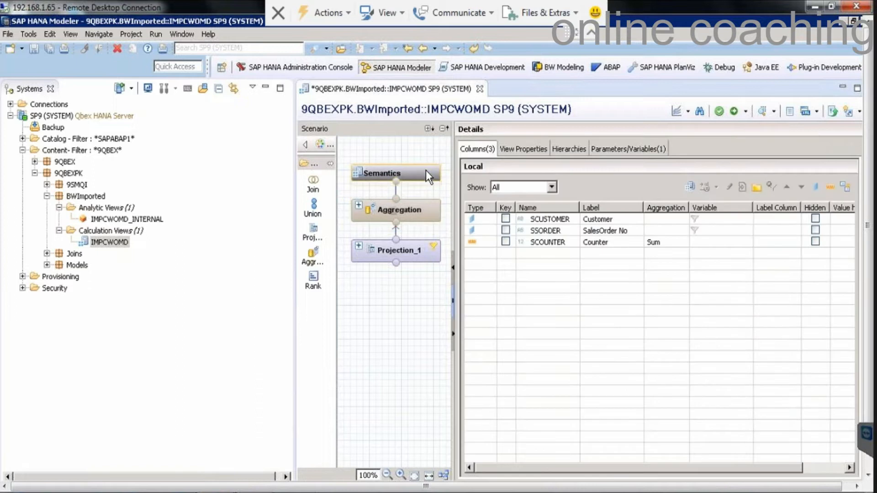
Preview the calculation view's raw data, then close the preview and the view.
{"action": "left_click", "coordinate": [762, 112]}
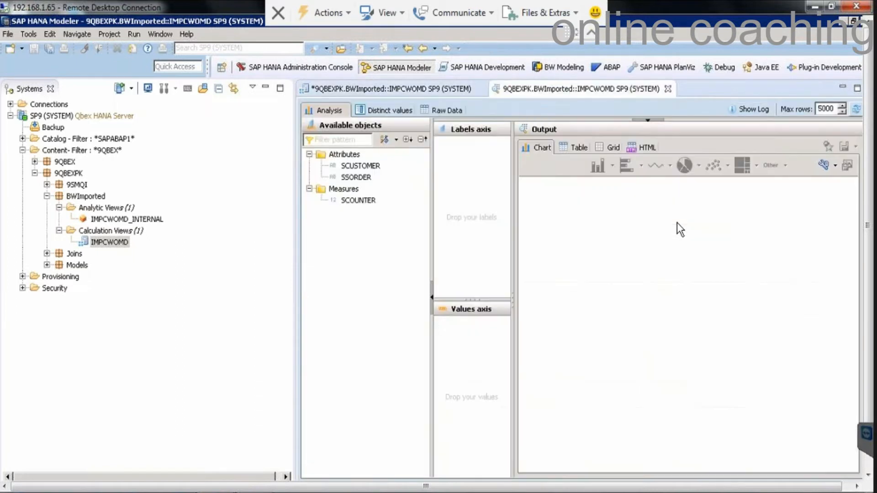
{"action": "left_click", "coordinate": [453, 112]}
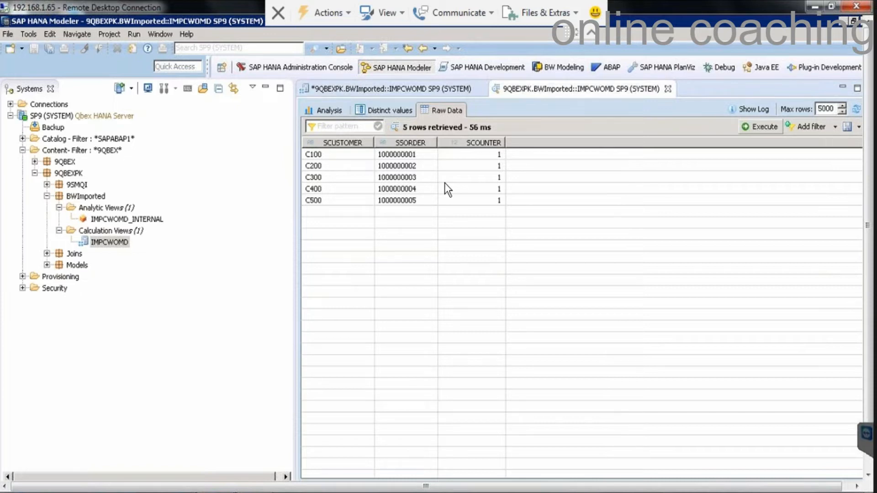
{"action": "left_click", "coordinate": [668, 88]}
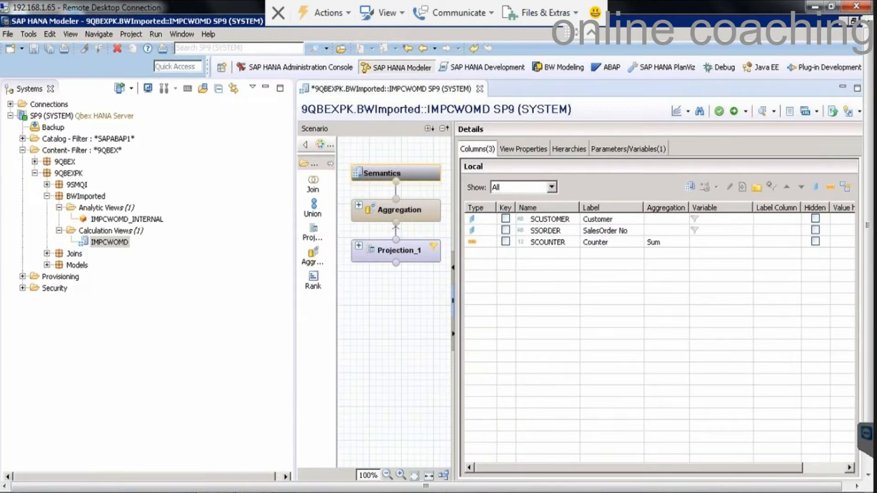
{"action": "left_click", "coordinate": [479, 89]}
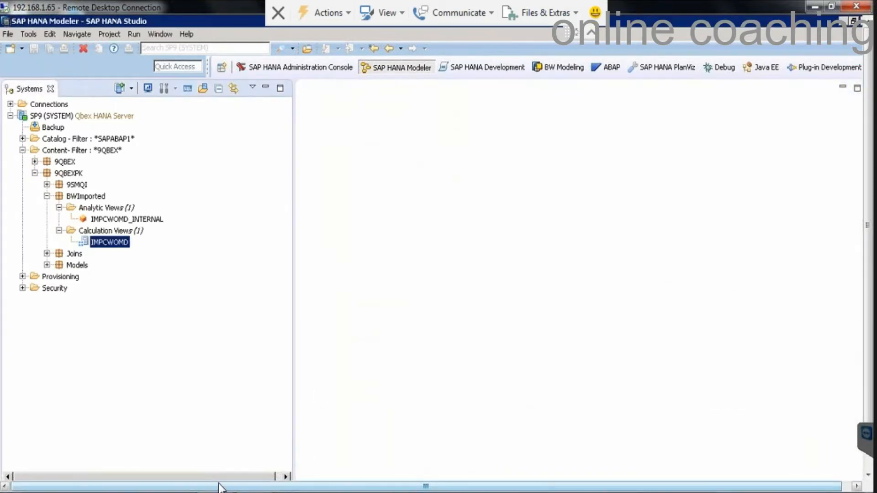
Switch to the SAP GUI Display InfoCube window and go back to the Data Warehousing Workbench's modeling overview.
{"action": "left_click_drag", "start_coordinate": [866, 318], "coordinate": [857, 392]}
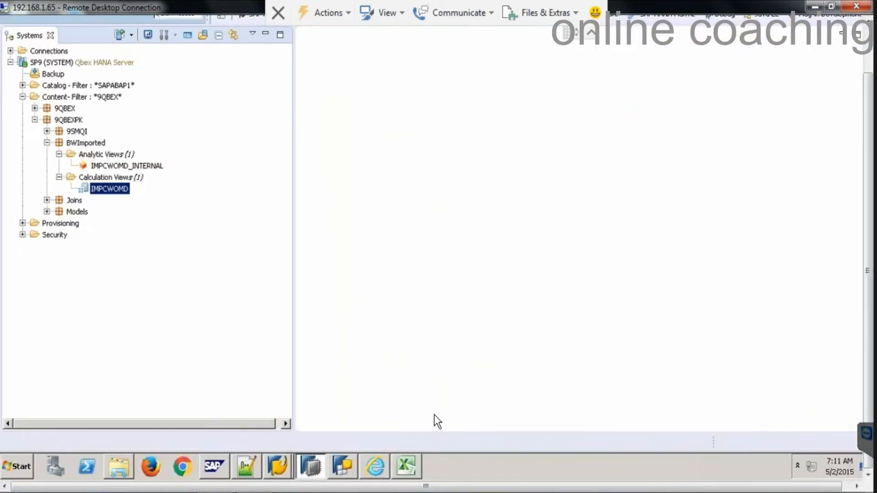
{"action": "left_click", "coordinate": [278, 462]}
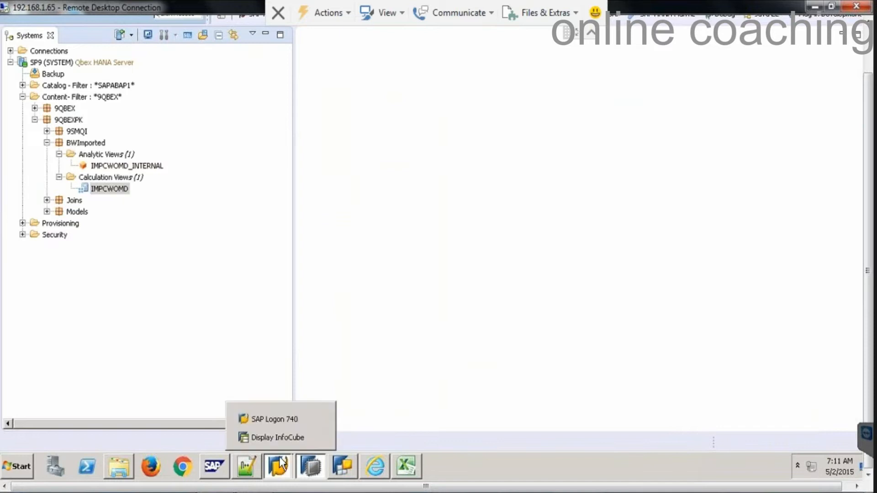
{"action": "left_click", "coordinate": [286, 436]}
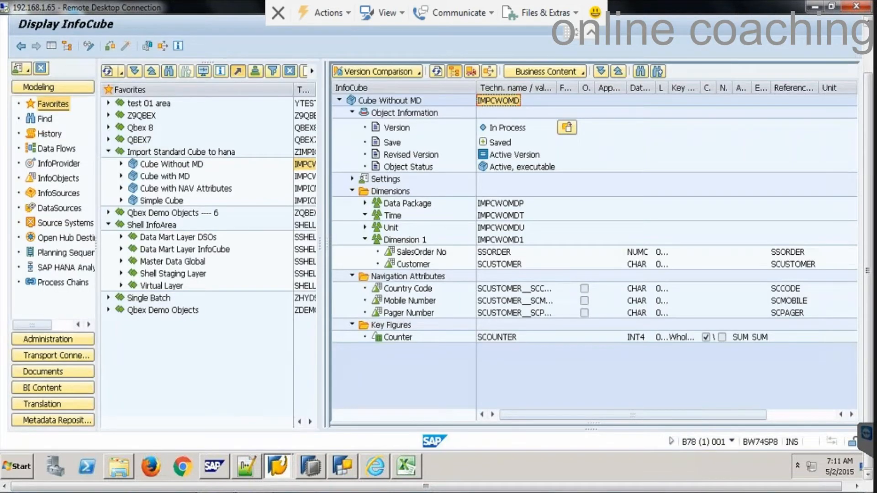
{"action": "left_click", "coordinate": [868, 35]}
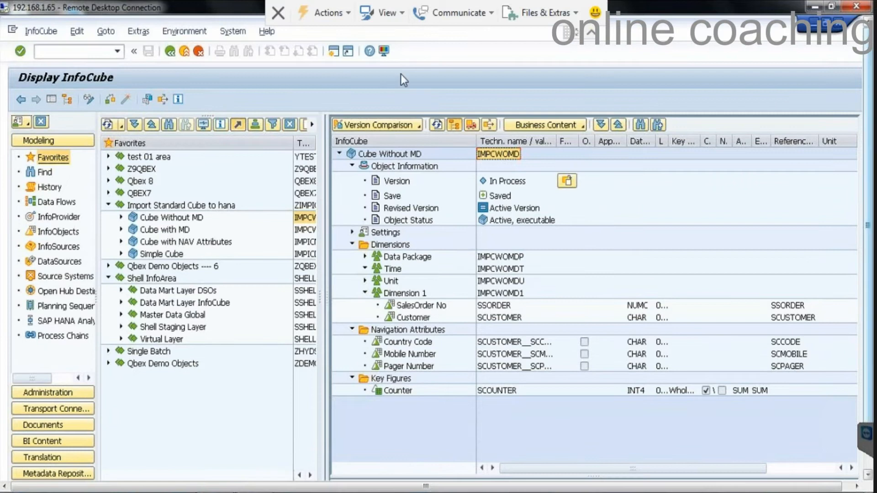
{"action": "left_click", "coordinate": [170, 50]}
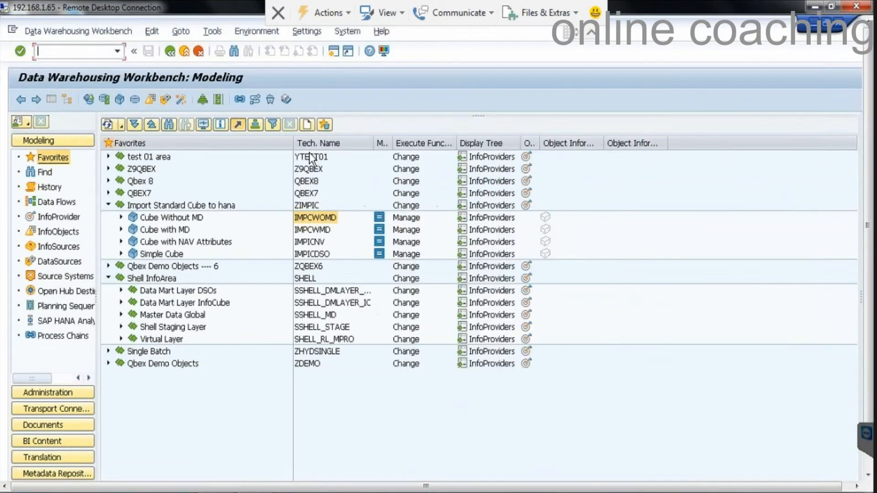
Display the InfoCube Cube with MD (IMPCWMD) and expand its Dimension 1, Navigation Attributes and Key Figures.
{"action": "right_click", "coordinate": [303, 231]}
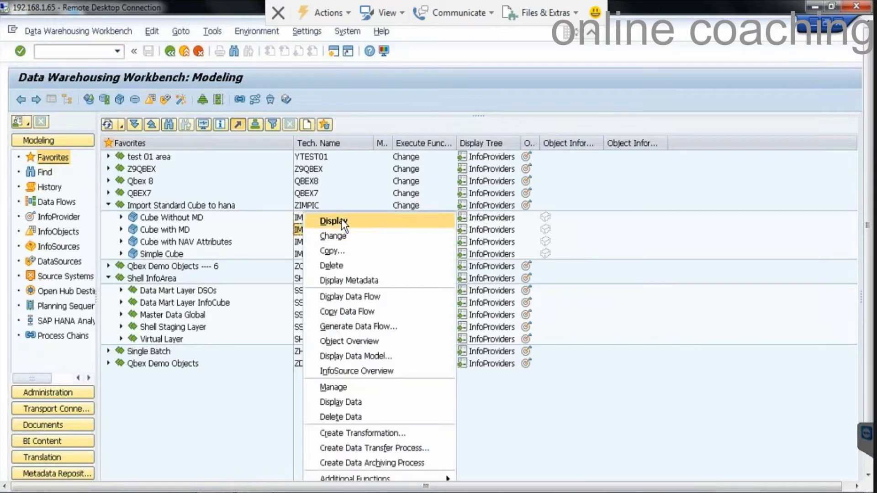
{"action": "left_click", "coordinate": [341, 220]}
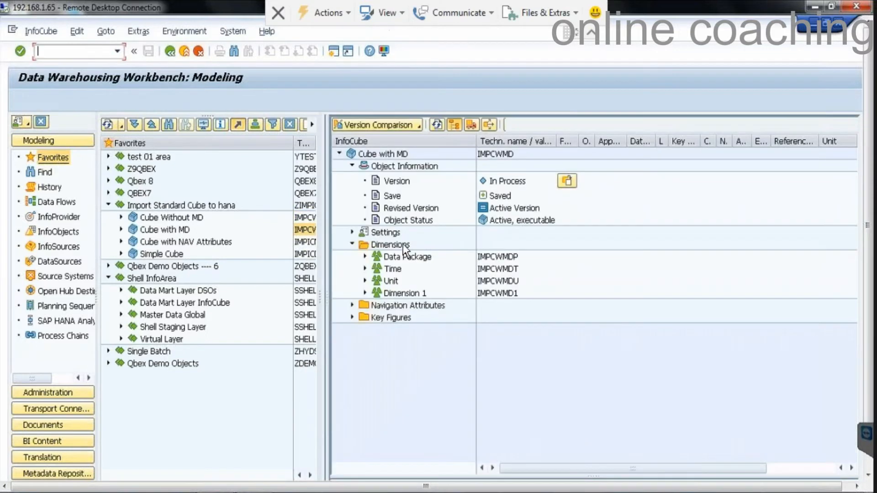
{"action": "left_click", "coordinate": [366, 292]}
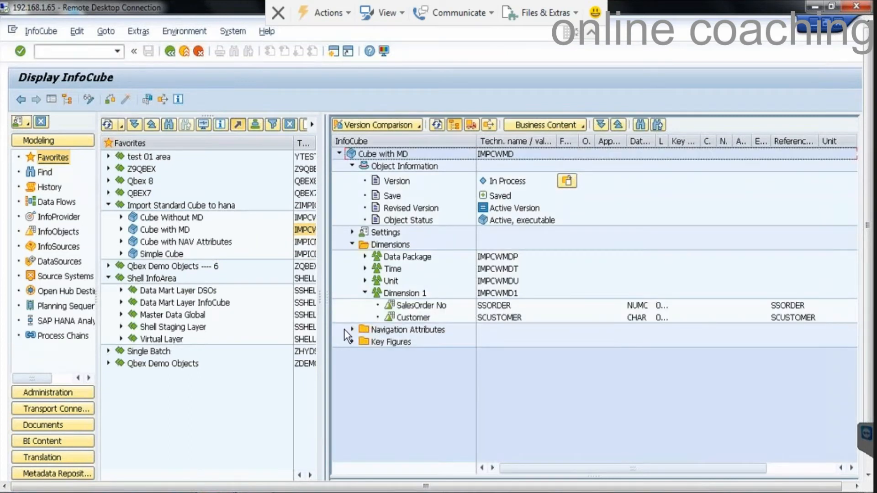
{"action": "left_click", "coordinate": [351, 330]}
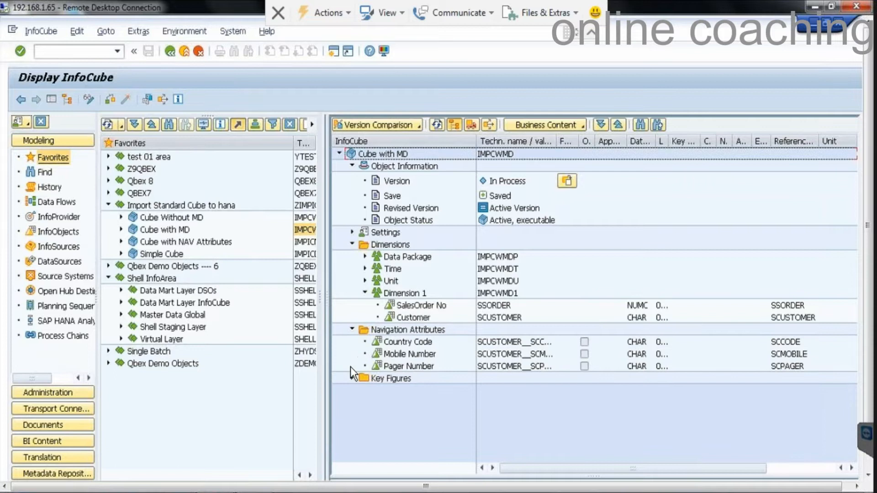
{"action": "left_click", "coordinate": [352, 378]}
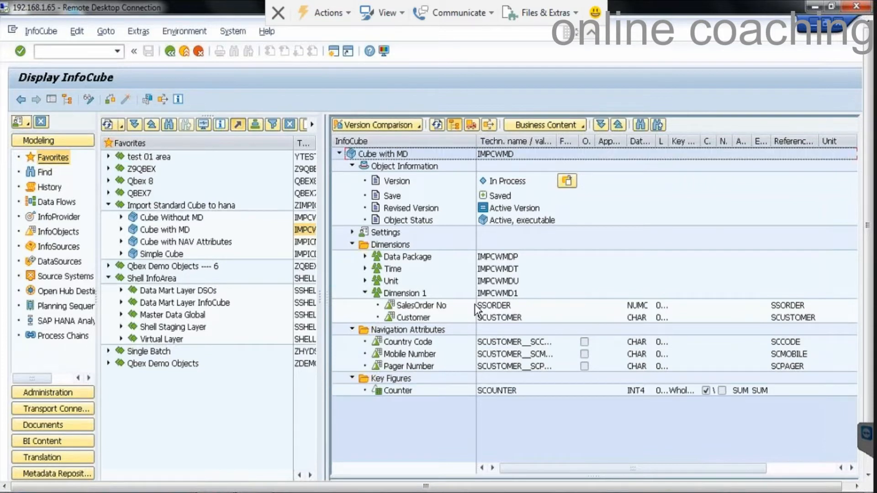
View the attributes of the characteristic SCUSTOMER, then return to the InfoCube and select its technical name IMPCWMD.
{"action": "double_click", "coordinate": [495, 316]}
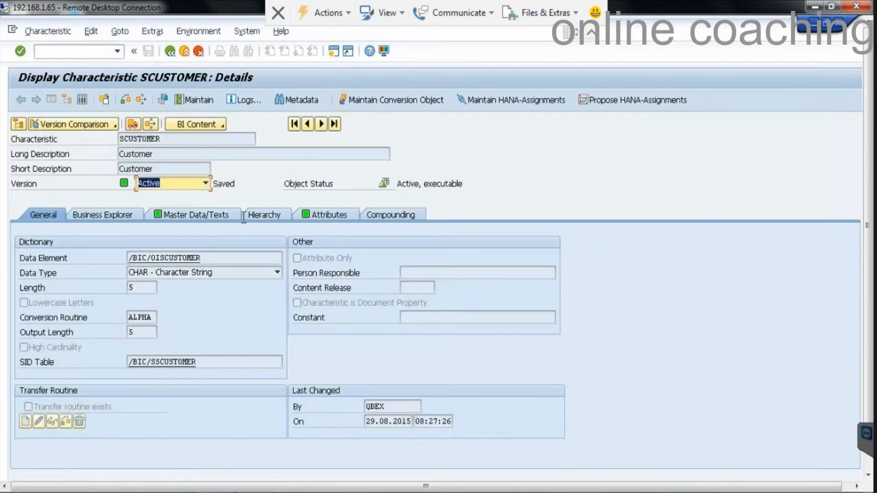
{"action": "left_click", "coordinate": [326, 215]}
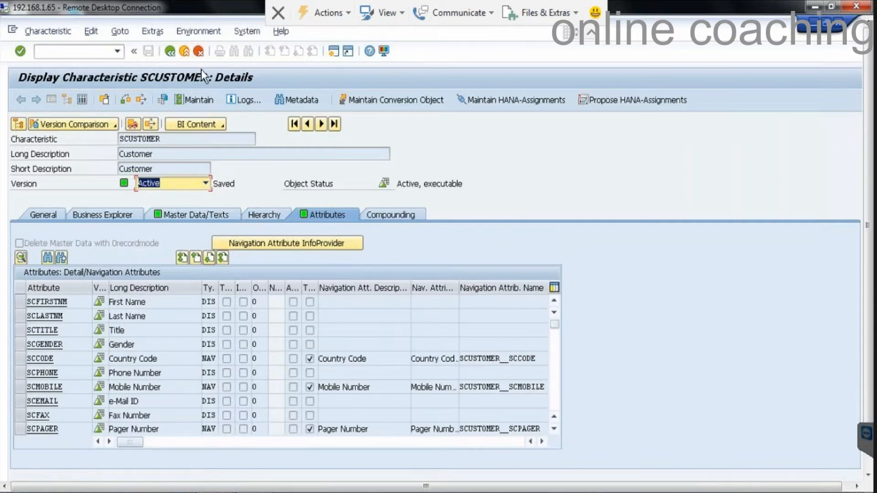
{"action": "left_click", "coordinate": [173, 54]}
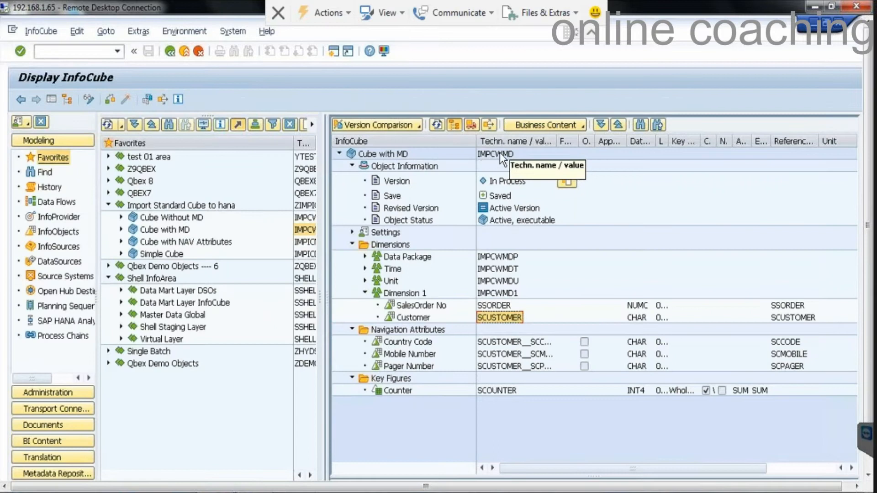
{"action": "left_click", "coordinate": [499, 152]}
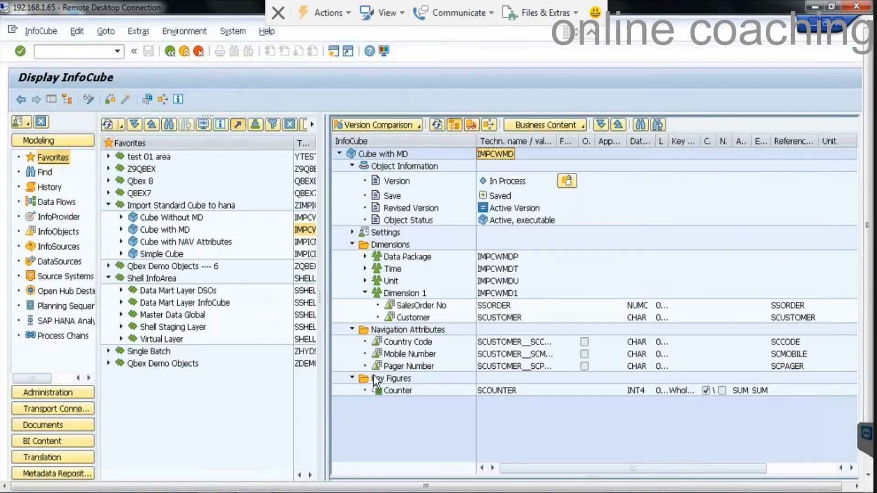
{"action": "mouse_move", "coordinate": [254, 489]}
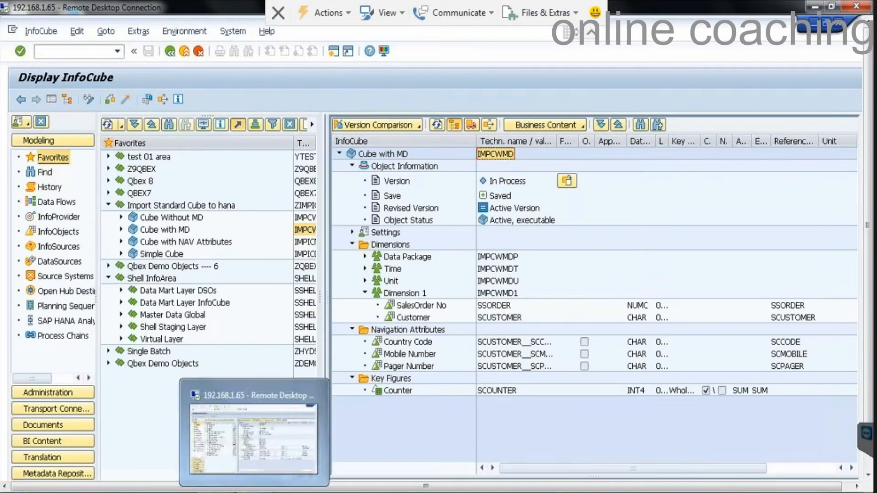
Switch to SAP HANA Studio and start an import with SAP NetWeaver BW Models as the source.
{"action": "left_click", "coordinate": [868, 460]}
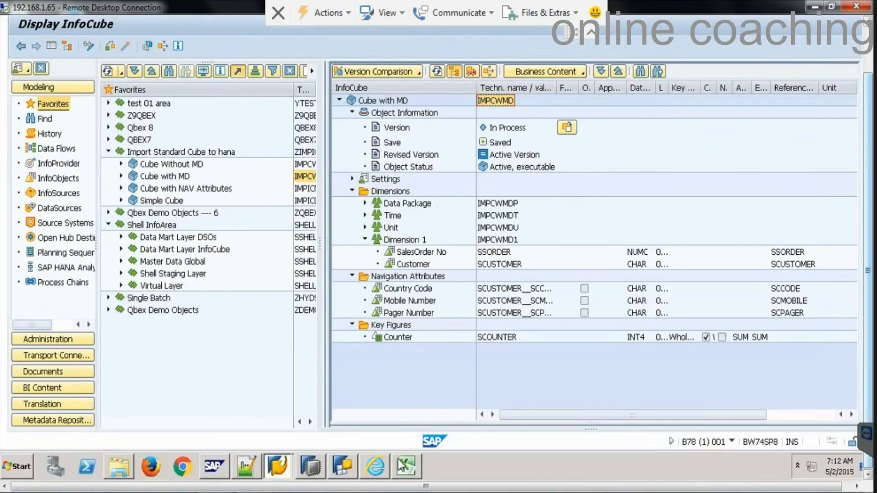
{"action": "left_click", "coordinate": [307, 466]}
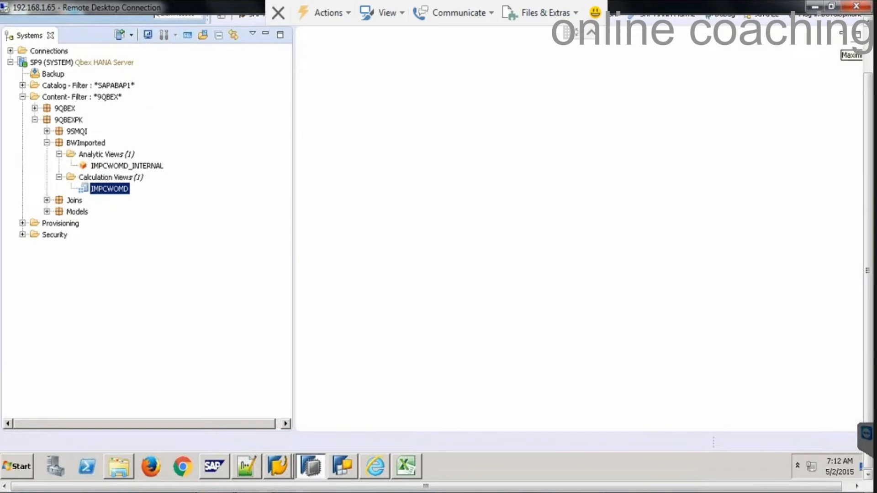
{"action": "left_click", "coordinate": [868, 54]}
{"action": "left_click", "coordinate": [9, 34]}
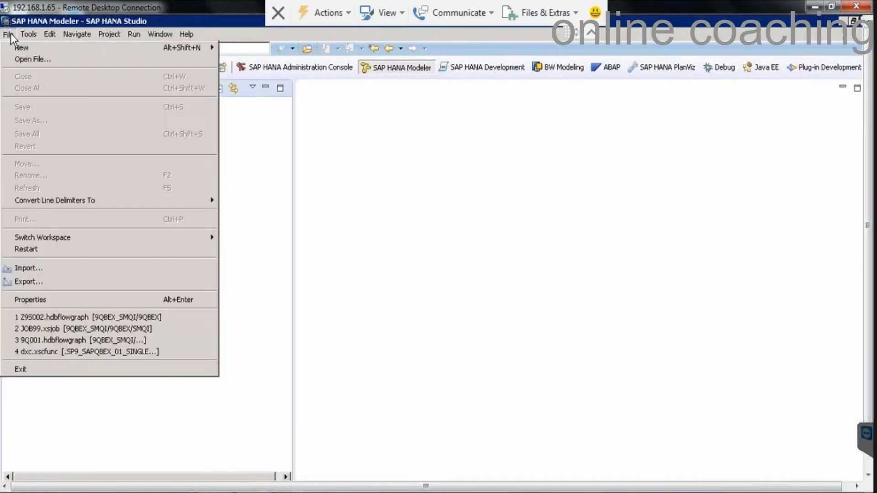
{"action": "left_click", "coordinate": [77, 268]}
{"action": "left_click", "coordinate": [381, 256]}
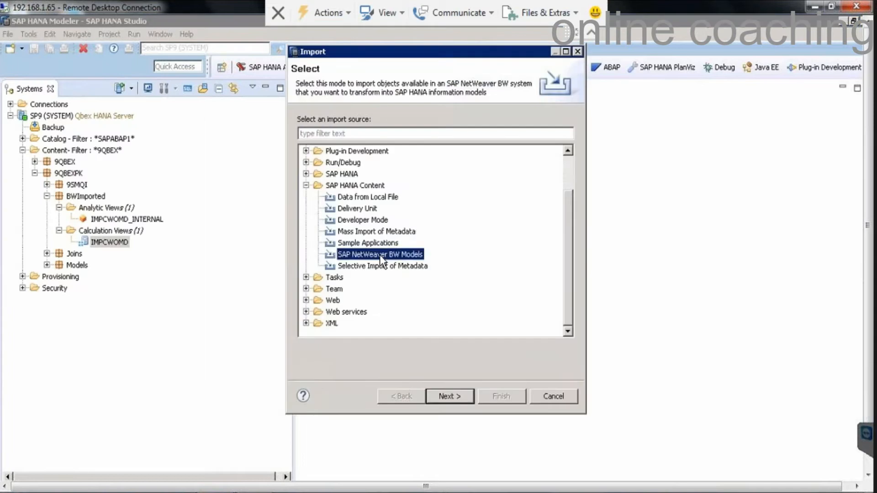
{"action": "left_click", "coordinate": [448, 396]}
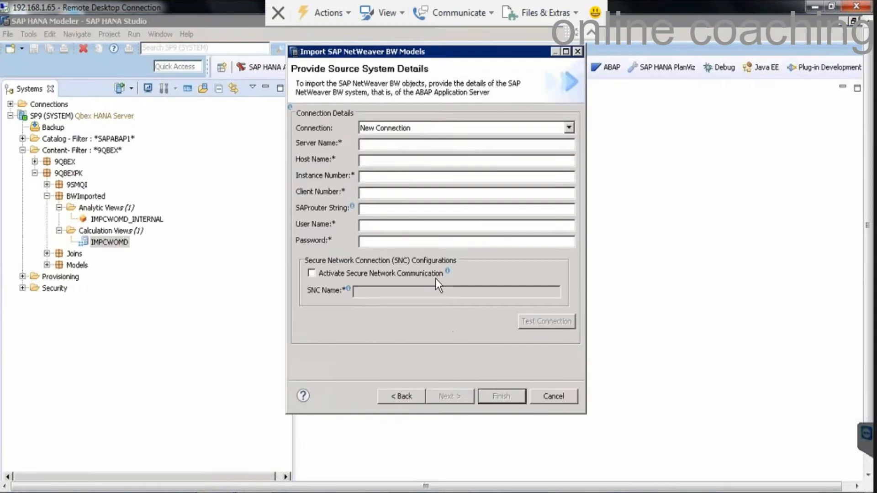
Choose the source connection BW74SP8(BW74SP8:10:001), enter the user name and password, and continue to the target system selection.
{"action": "left_click", "coordinate": [416, 129]}
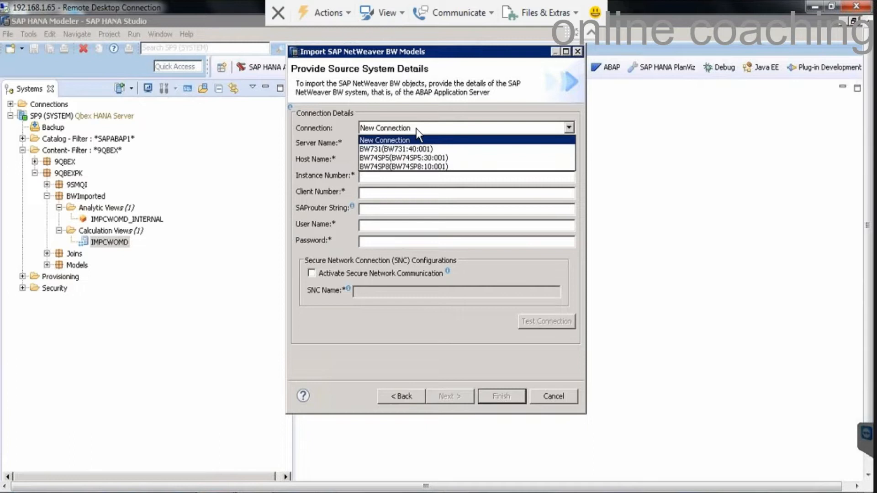
{"action": "left_click", "coordinate": [442, 166]}
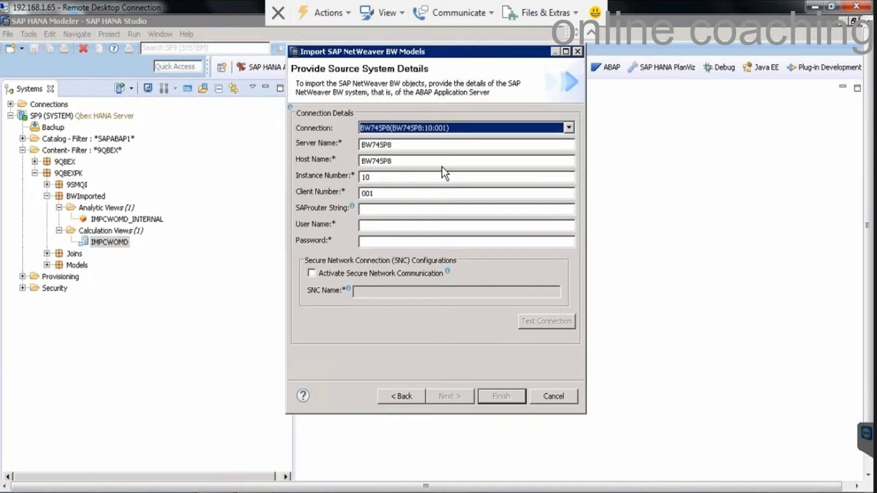
{"action": "left_click", "coordinate": [369, 225]}
{"action": "type", "text": "QBEX"}
{"action": "key", "text": "Tab"}
{"action": "type", "text": "••••••••"}
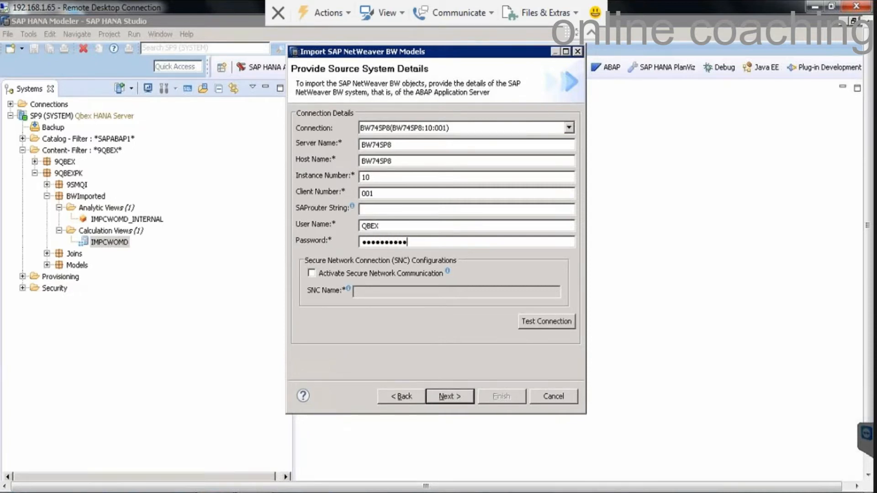
{"action": "key", "text": "Return"}
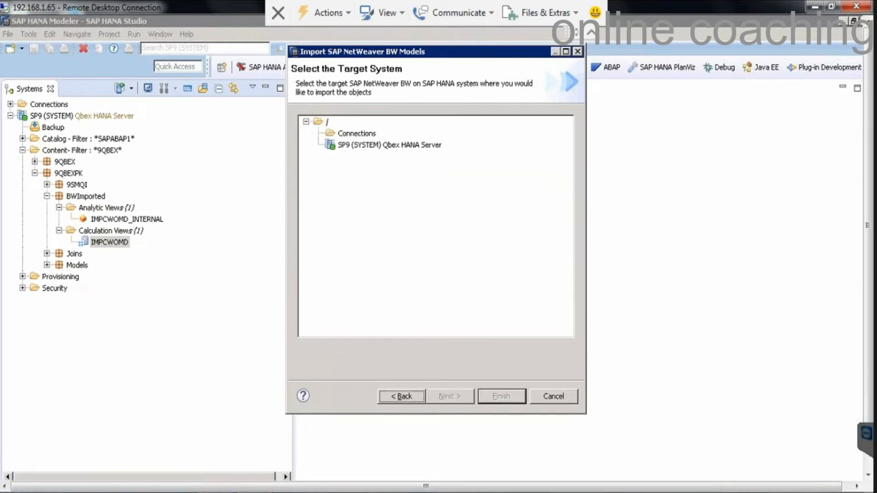
Select SP9 (SYSTEM) as the target system, search for IMPCWMD and add that InfoCube to the objects to import.
{"action": "left_click", "coordinate": [383, 146]}
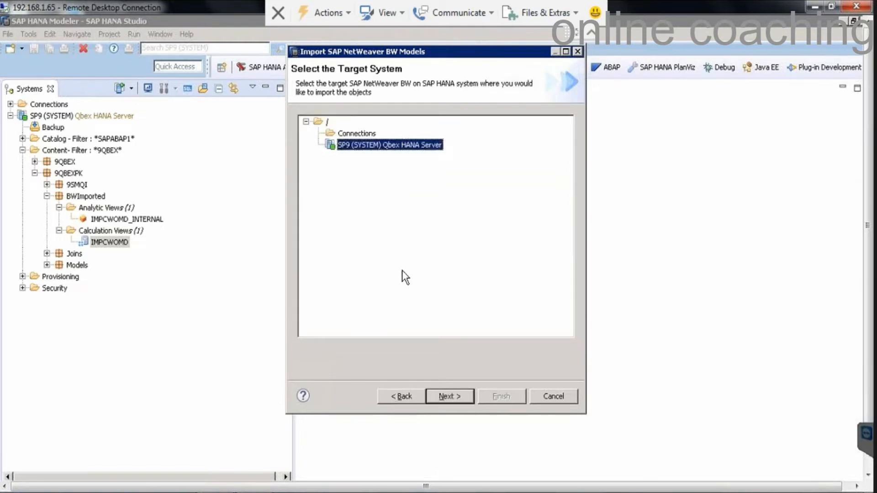
{"action": "left_click", "coordinate": [448, 396]}
{"action": "left_click", "coordinate": [358, 114]}
{"action": "type", "text": "IMPCWMD"}
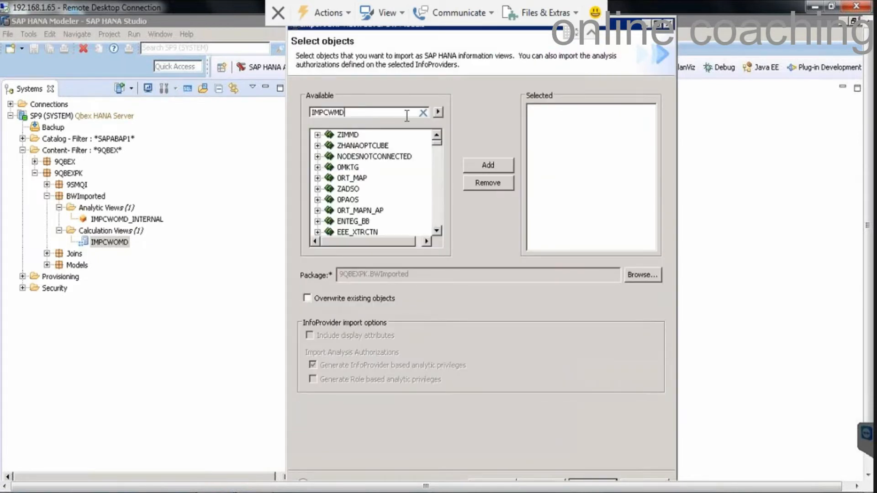
{"action": "left_click", "coordinate": [438, 112]}
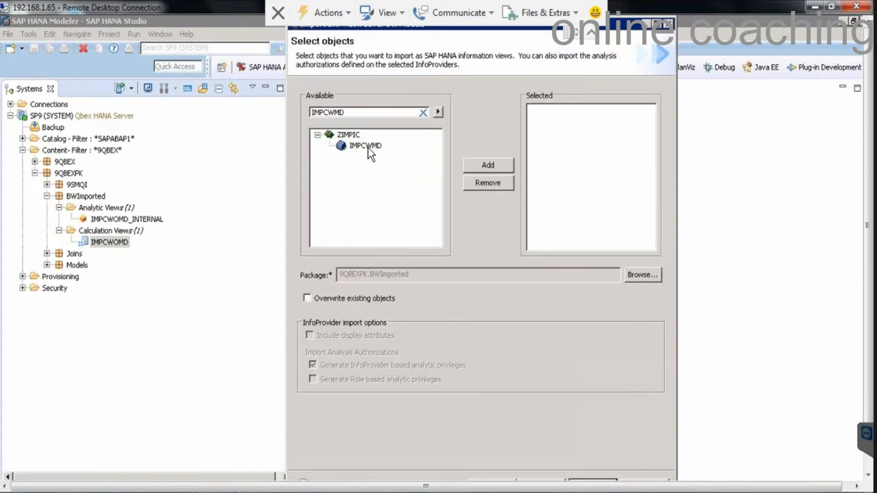
{"action": "left_click", "coordinate": [497, 164]}
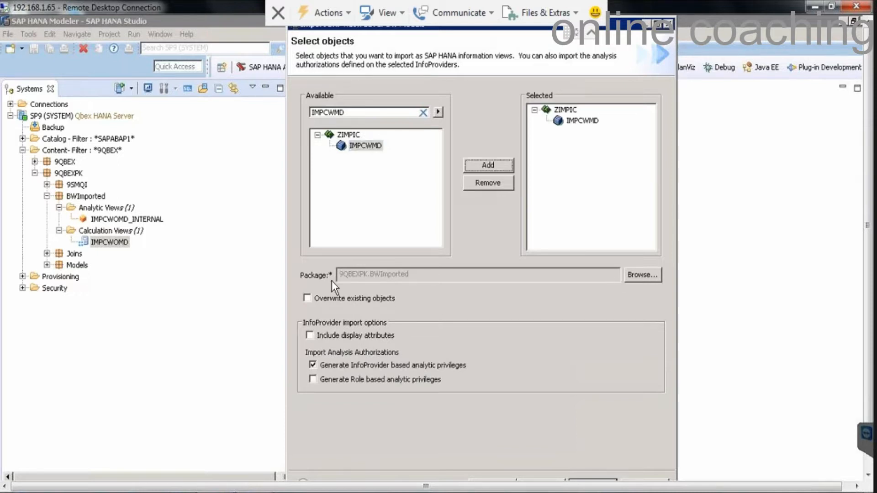
Enable overwriting of existing objects and inclusion of display attributes, and run the import into the 9QBEXPK.BWImported package.
{"action": "left_click", "coordinate": [339, 298]}
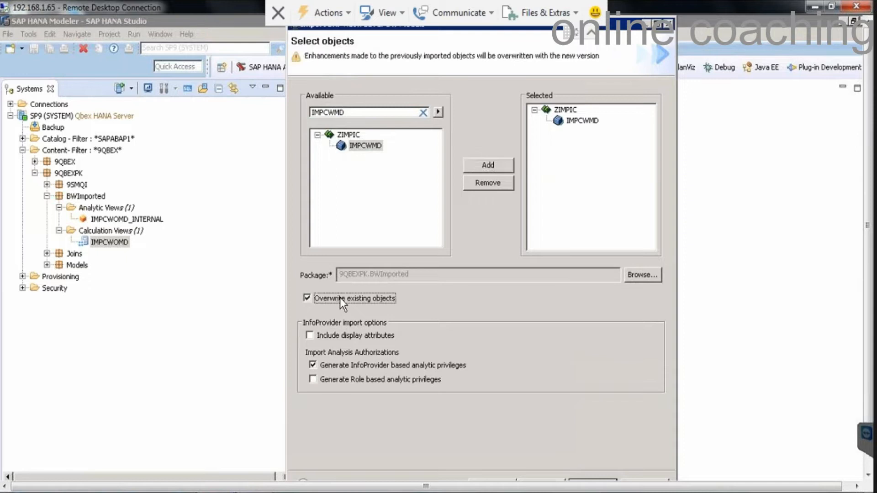
{"action": "left_click", "coordinate": [375, 338]}
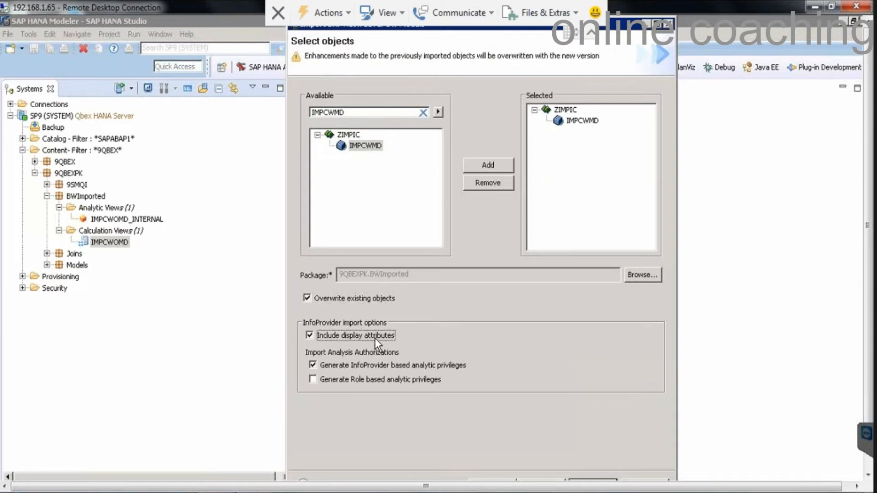
{"action": "left_click_drag", "start_coordinate": [869, 263], "coordinate": [871, 346]}
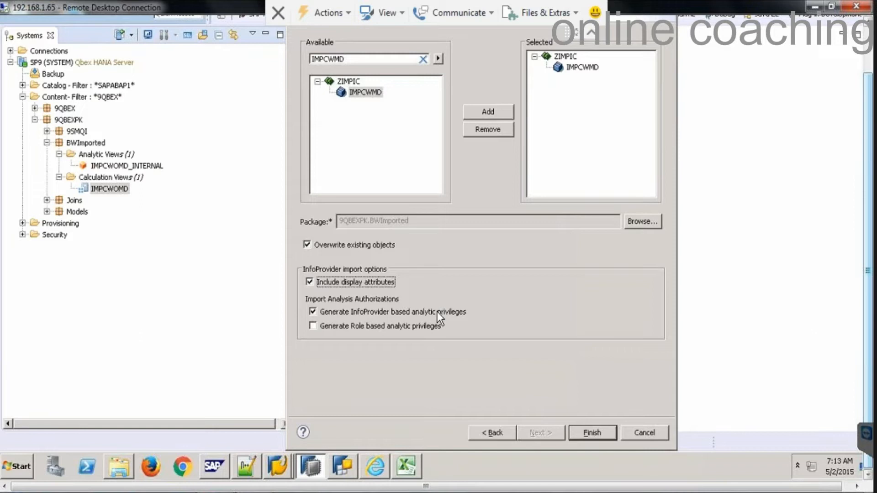
{"action": "left_click", "coordinate": [594, 431]}
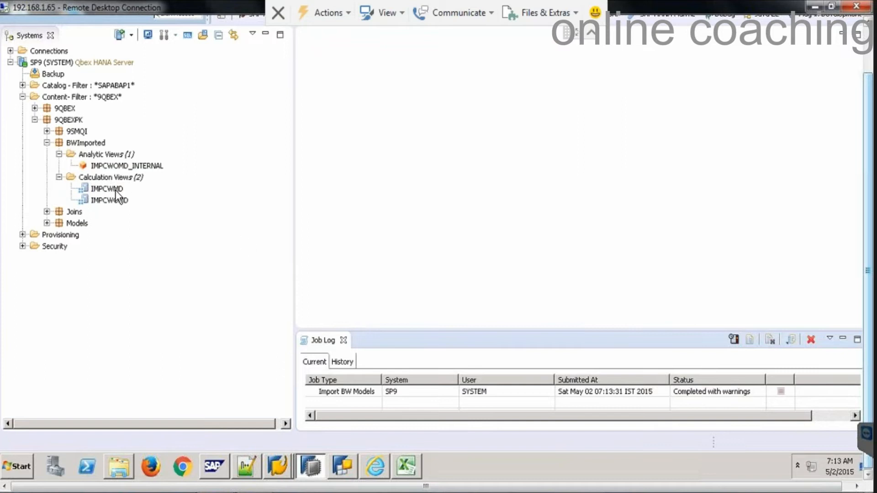
Refresh the BWImported package, open its analytic view IMPCWMD_INTERNAL and close the Job Log.
{"action": "right_click", "coordinate": [81, 145]}
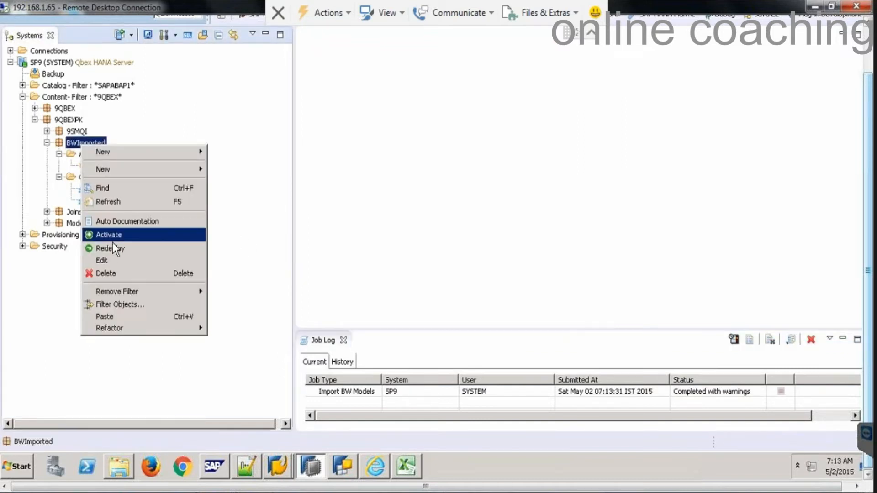
{"action": "left_click", "coordinate": [105, 203]}
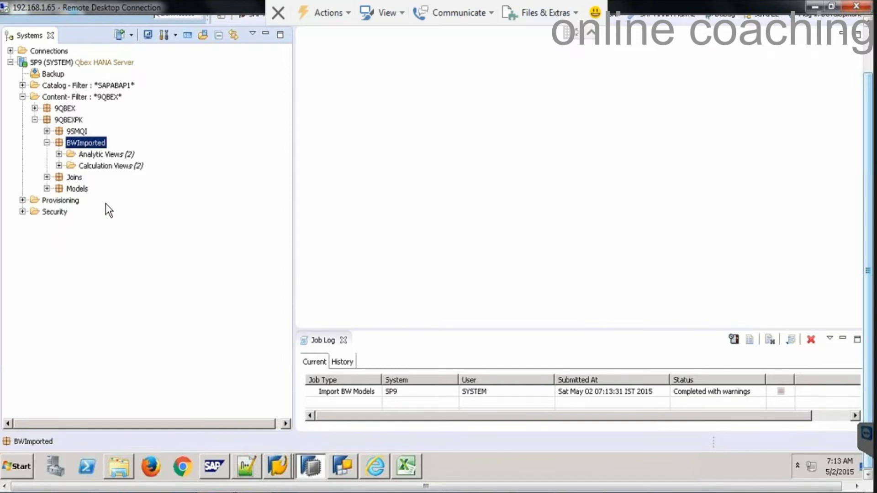
{"action": "left_click", "coordinate": [59, 155]}
{"action": "double_click", "coordinate": [144, 167]}
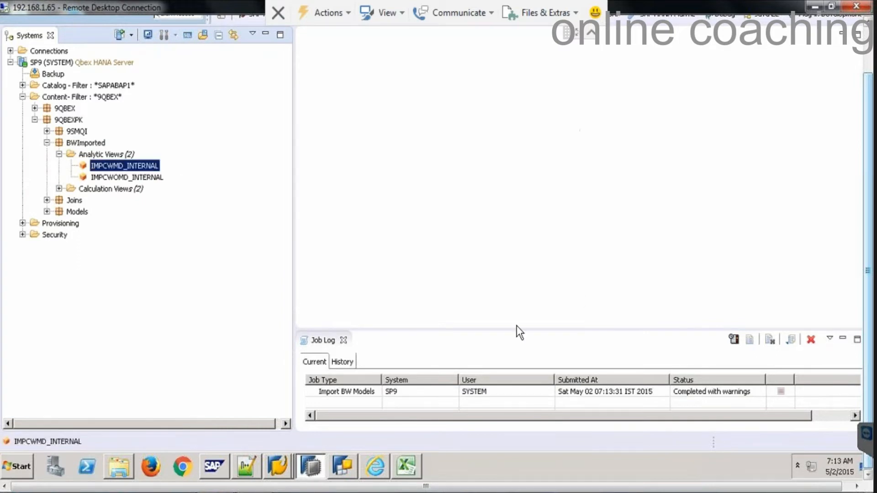
{"action": "left_click", "coordinate": [343, 340]}
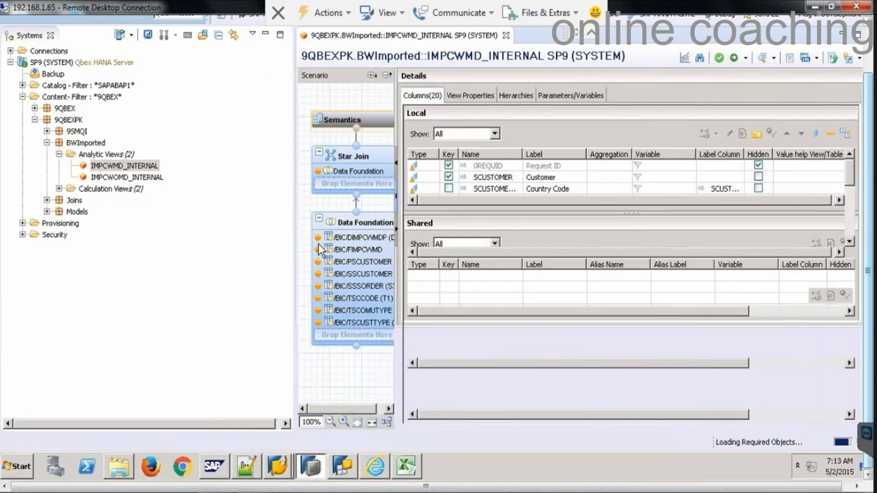
Enlarge the view editor, display the Data Foundation and auto-arrange its joined tables.
{"action": "left_click_drag", "start_coordinate": [294, 276], "coordinate": [22, 269]}
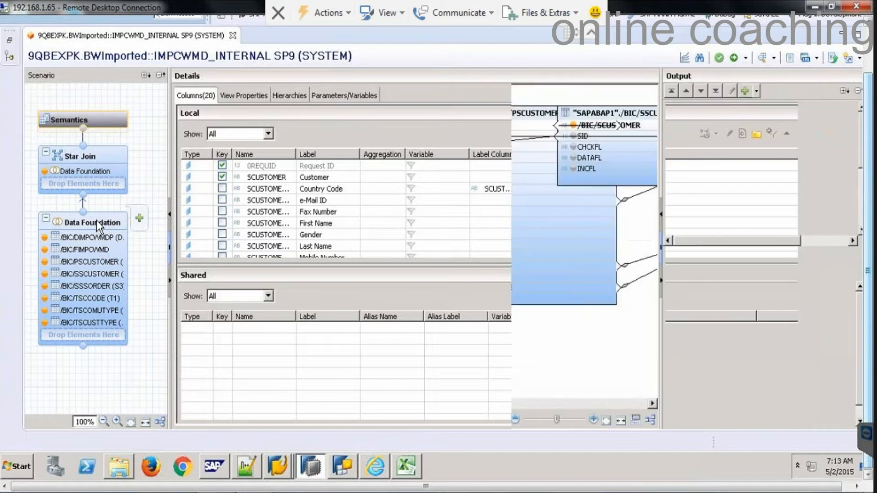
{"action": "left_click", "coordinate": [97, 220]}
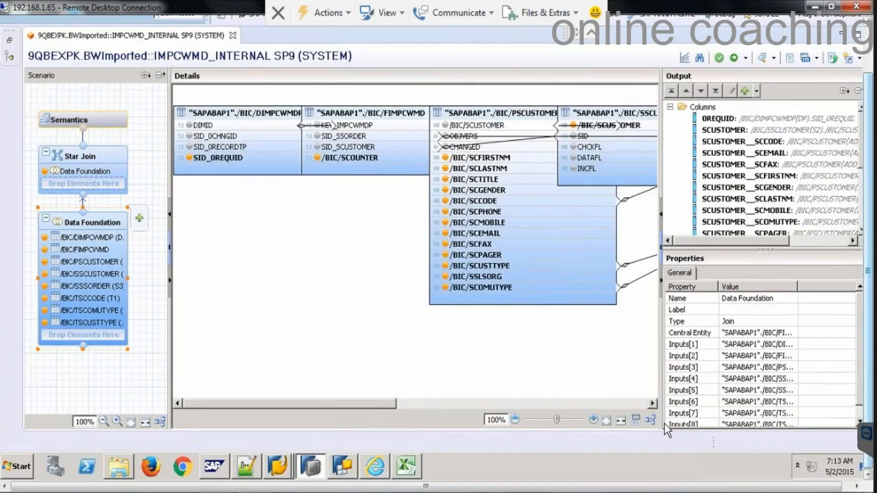
{"action": "left_click", "coordinate": [651, 420]}
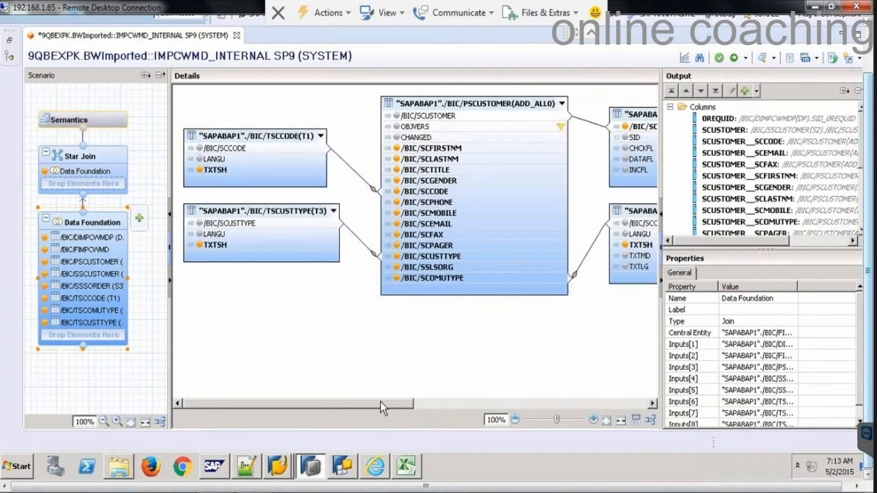
Examine the KEY_IMPCWMDP and SID_SSORDER columns of the fact table /BIC/FIMPCWMD and the joined table /BIC/SSSORDER.
{"action": "left_click_drag", "start_coordinate": [380, 402], "coordinate": [571, 413]}
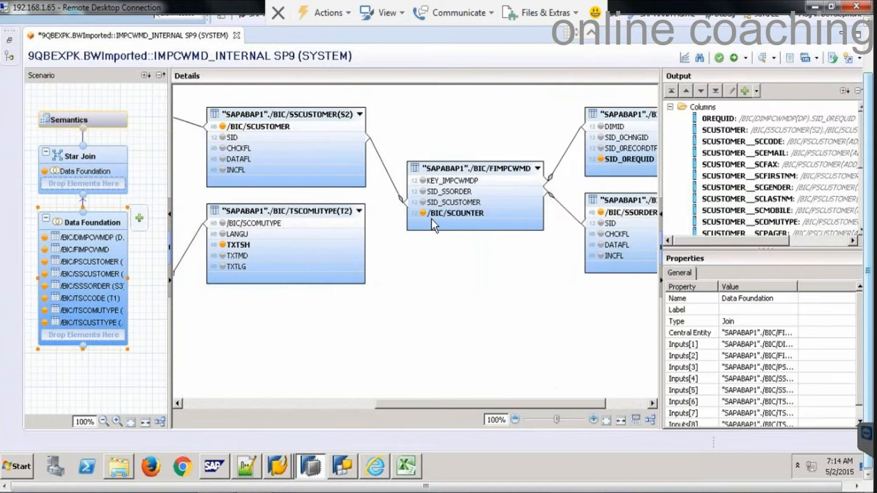
{"action": "left_click", "coordinate": [460, 182]}
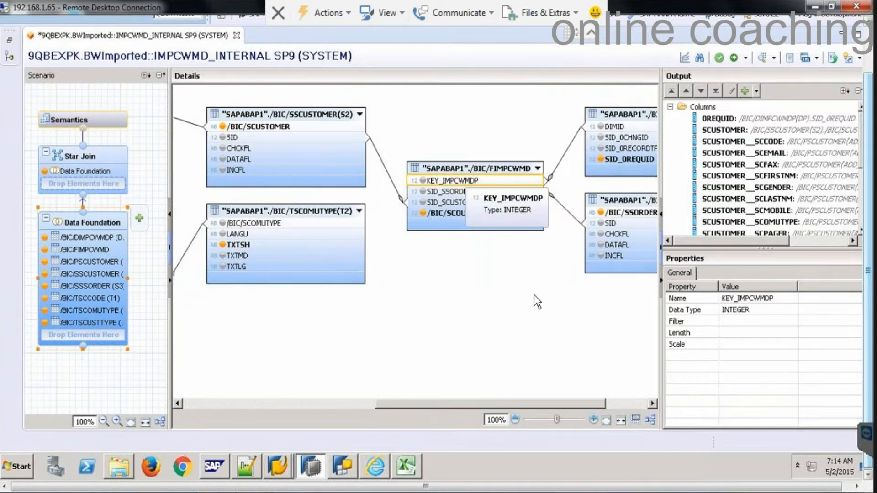
{"action": "left_click_drag", "start_coordinate": [486, 402], "coordinate": [545, 406]}
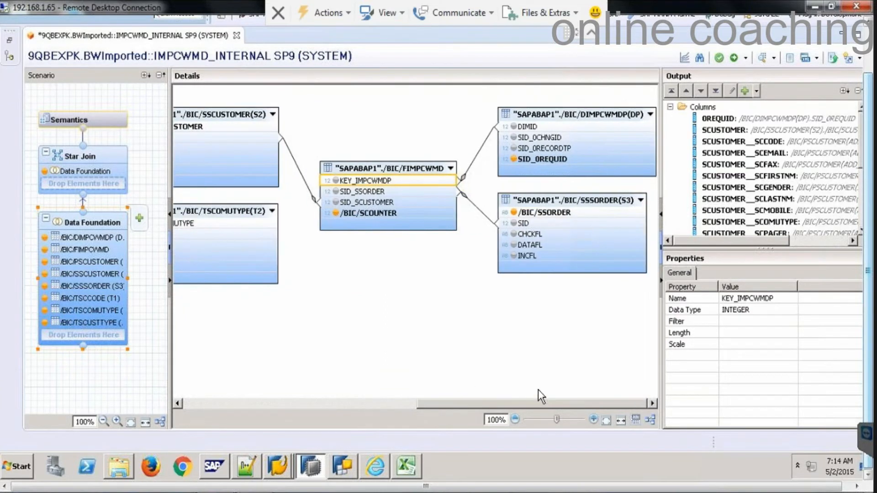
{"action": "left_click", "coordinate": [365, 193]}
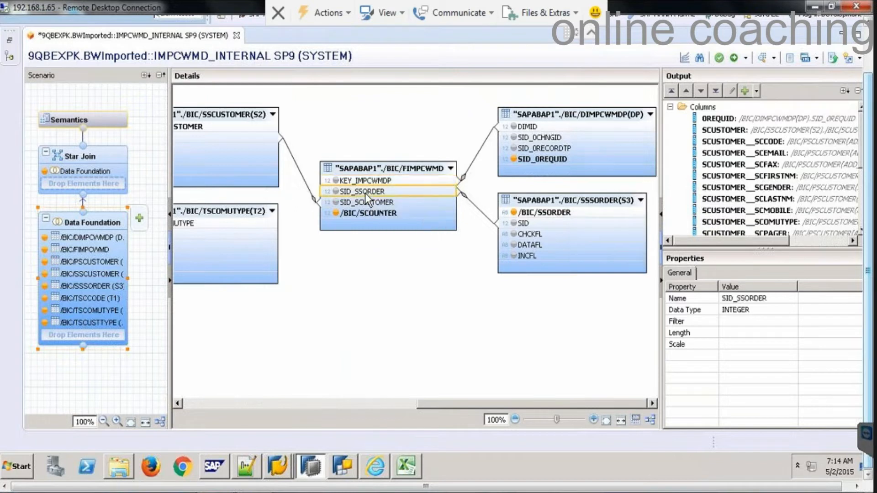
{"action": "left_click", "coordinate": [555, 199]}
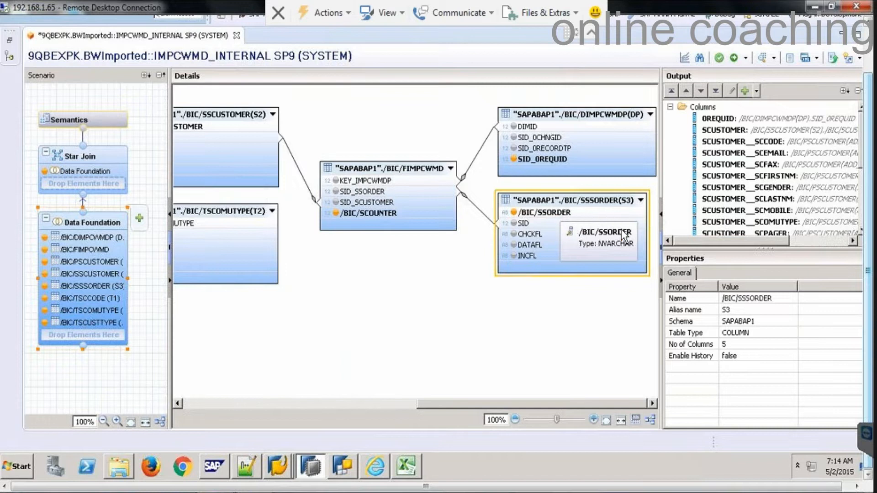
Trace the fact table's SID_SCUSTOMER column to the table /BIC/SSCUSTOMER and inspect its SID and /BIC/SCUSTOMER columns.
{"action": "left_click", "coordinate": [393, 406]}
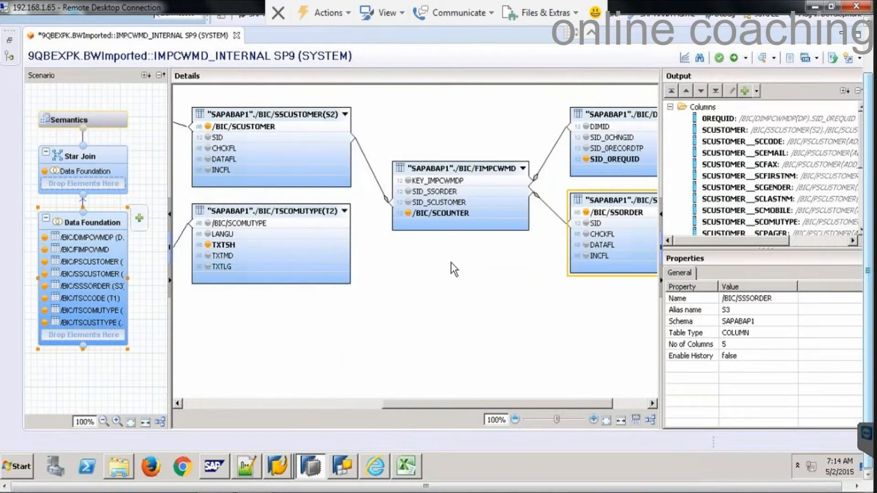
{"action": "left_click", "coordinate": [443, 205]}
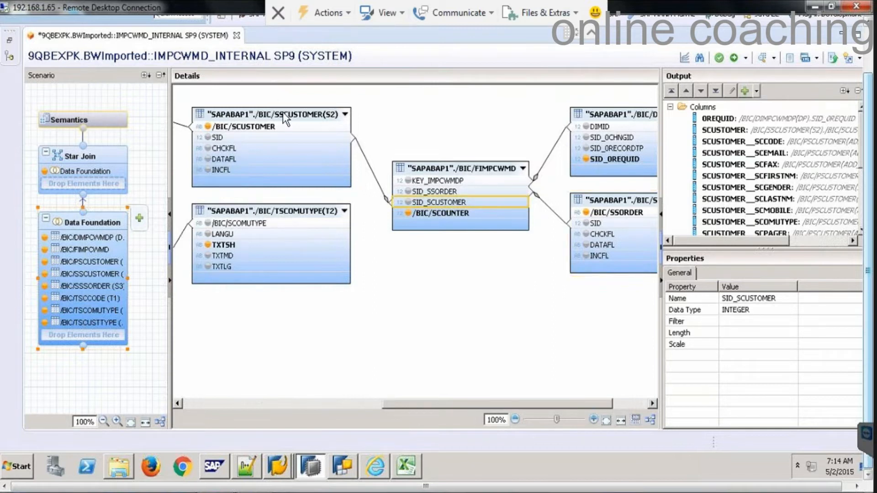
{"action": "left_click", "coordinate": [283, 107]}
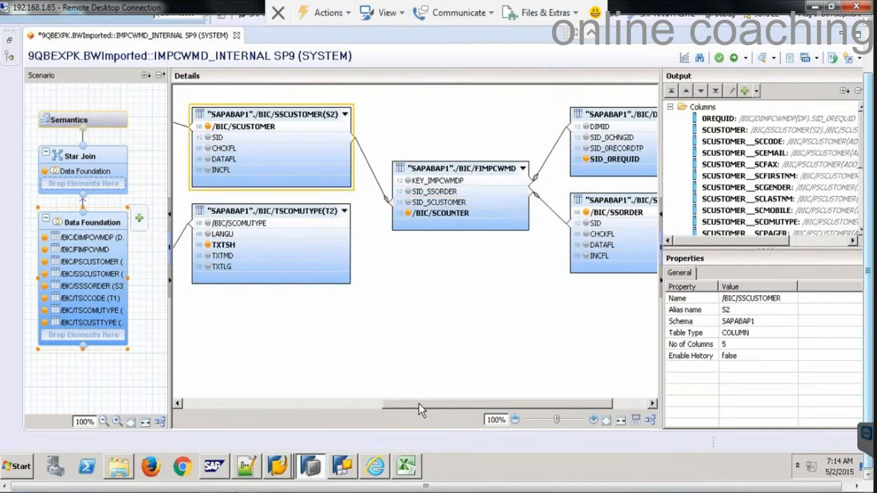
{"action": "left_click_drag", "start_coordinate": [418, 403], "coordinate": [364, 408]}
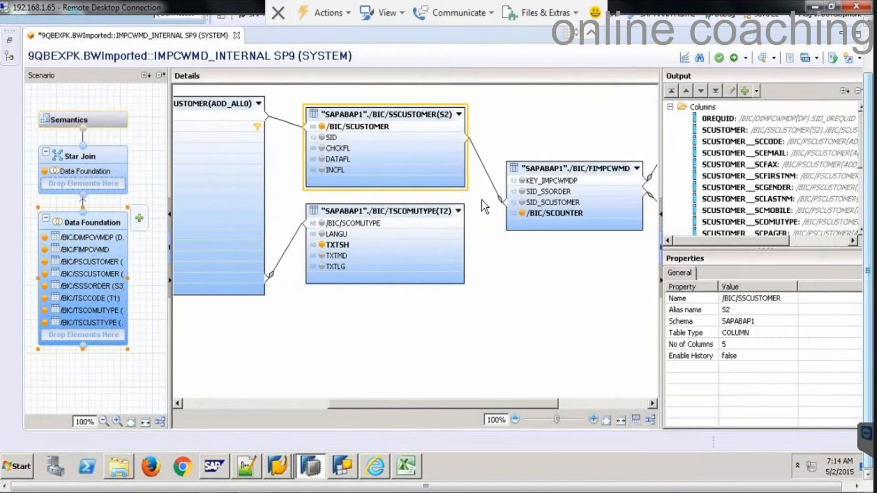
{"action": "left_click", "coordinate": [427, 137]}
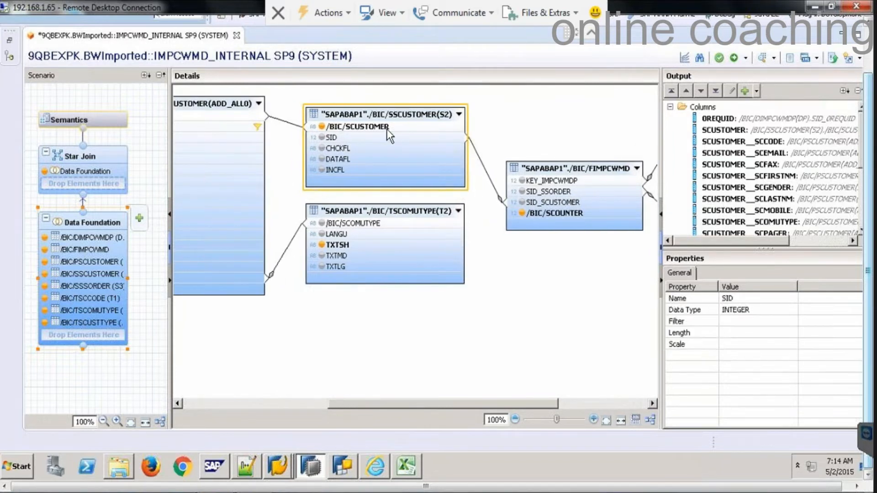
{"action": "left_click", "coordinate": [382, 126]}
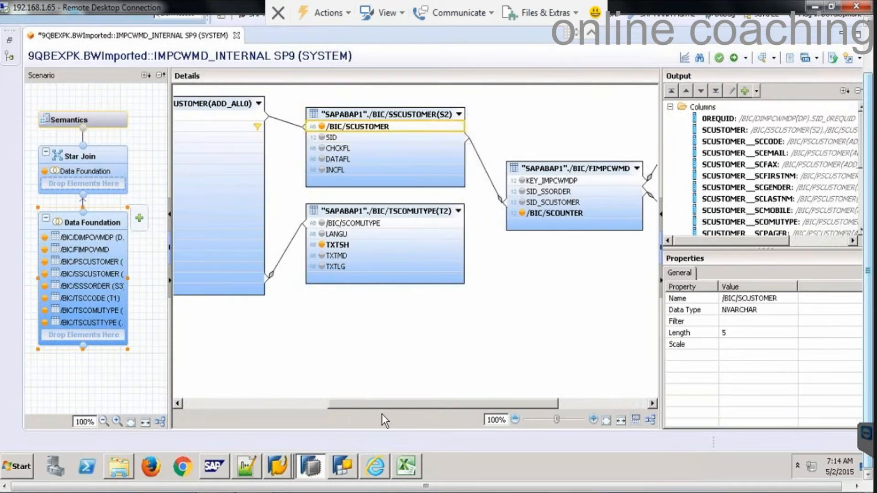
Inspect the /BIC/PSCUSTOMER table's joins in the Data Foundation and preview the analytic view's raw data.
{"action": "left_click_drag", "start_coordinate": [382, 402], "coordinate": [316, 406]}
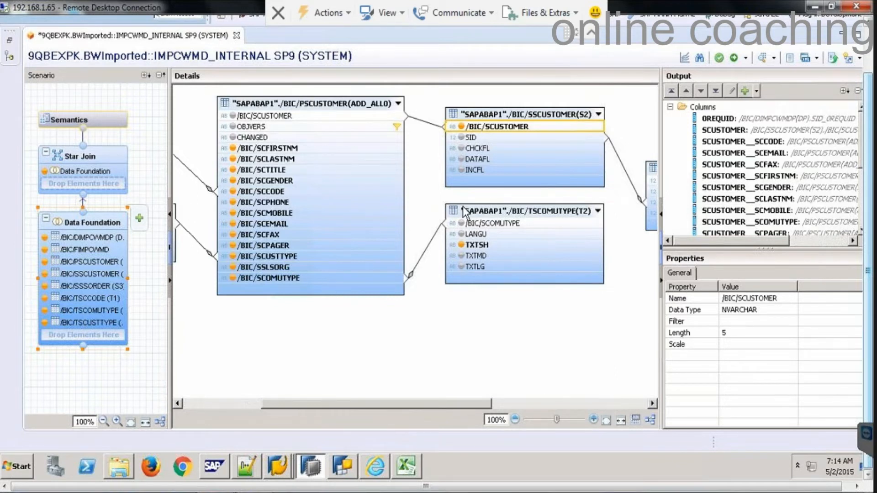
{"action": "left_click_drag", "start_coordinate": [297, 402], "coordinate": [248, 402]}
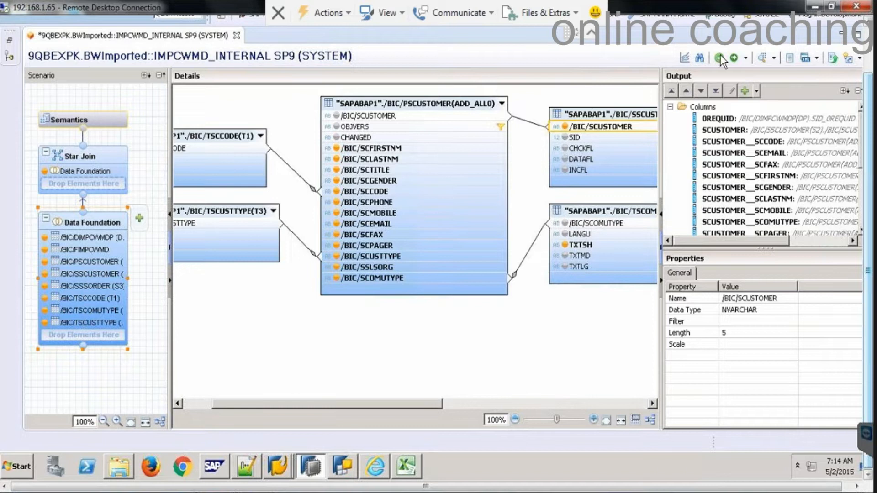
{"action": "left_click", "coordinate": [247, 175]}
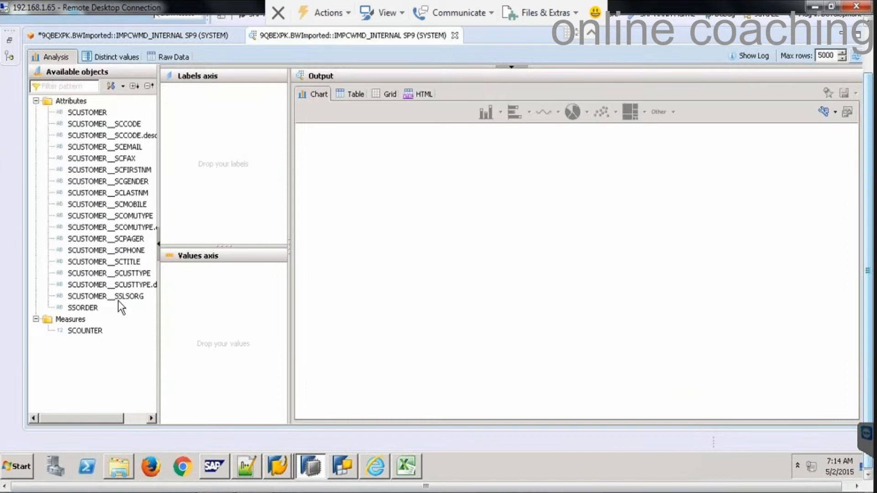
{"action": "left_click", "coordinate": [182, 56]}
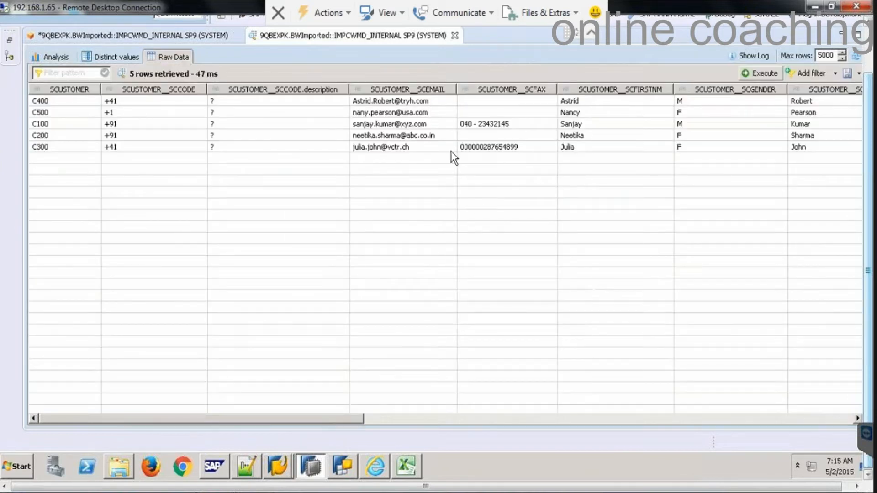
Close the data preview and the IMPCWMD_INTERNAL editor, and restore the Systems view.
{"action": "left_click", "coordinate": [455, 35]}
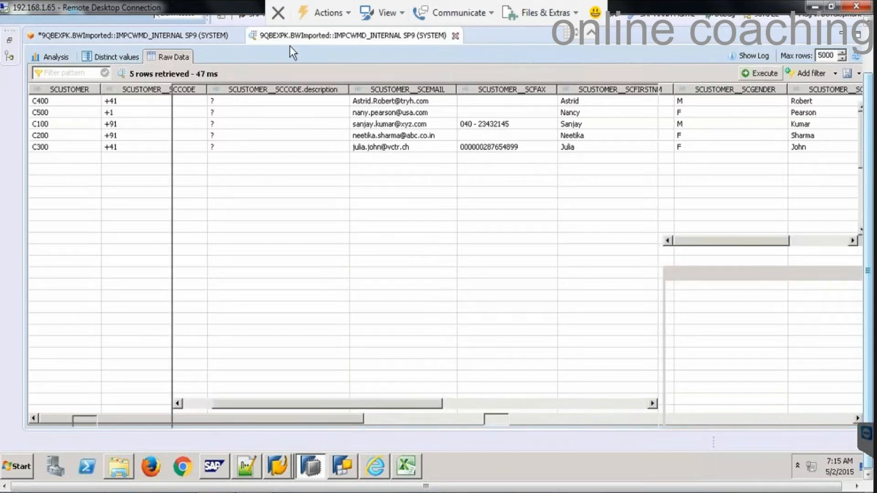
{"action": "left_click", "coordinate": [237, 35]}
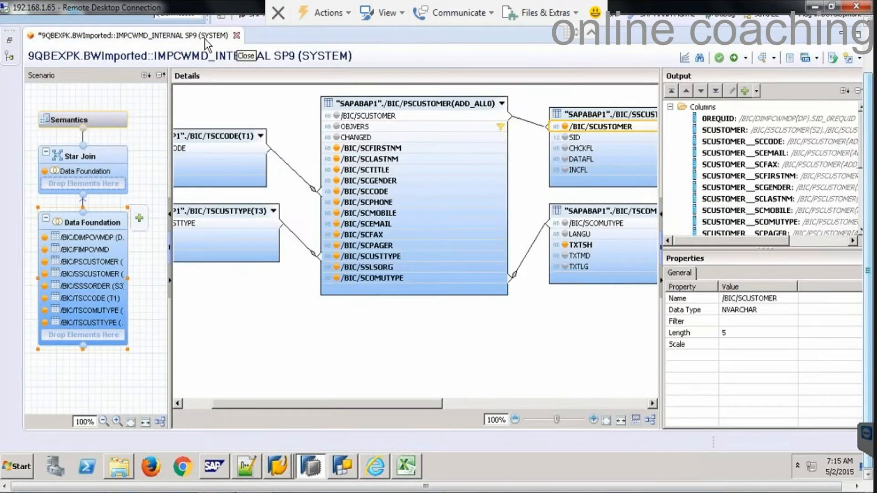
{"action": "left_click", "coordinate": [477, 216]}
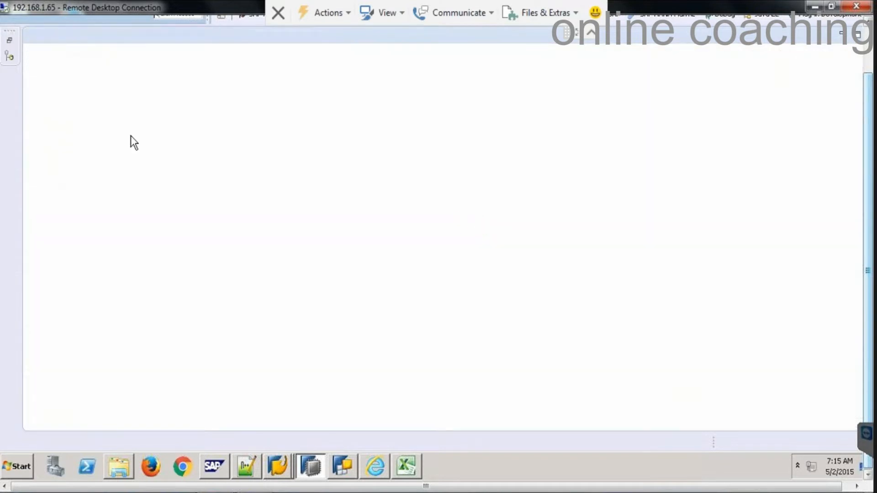
{"action": "left_click", "coordinate": [10, 42]}
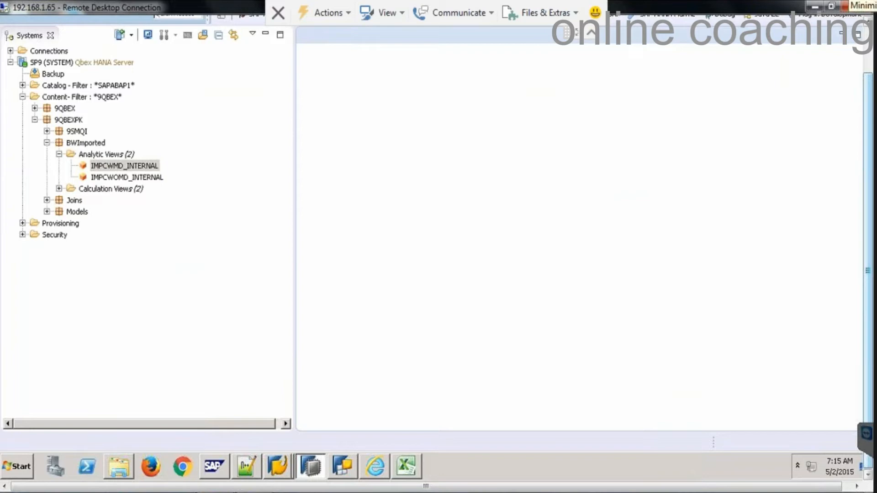
Switch to the PowerPoint slide on importing BW objects into SAP HANA and highlight its DSO entry.
{"action": "left_click", "coordinate": [815, 6]}
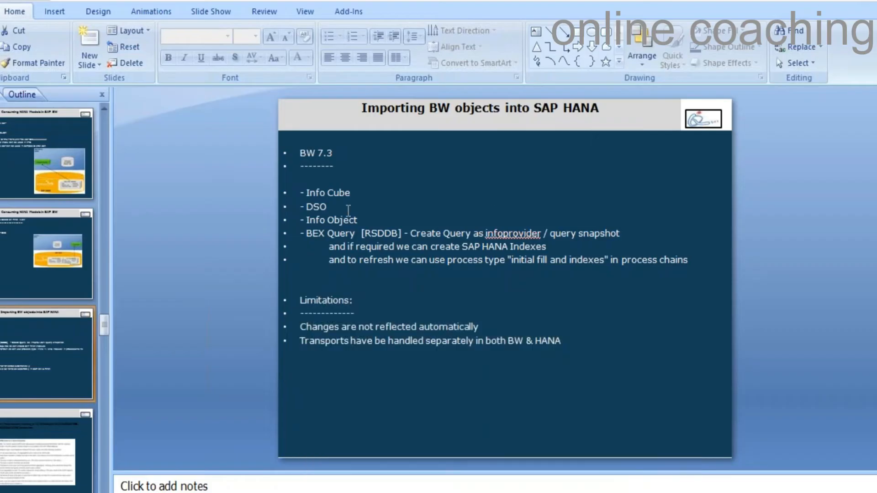
{"action": "left_click", "coordinate": [334, 208]}
{"action": "left_click_drag", "start_coordinate": [334, 209], "coordinate": [303, 208]}
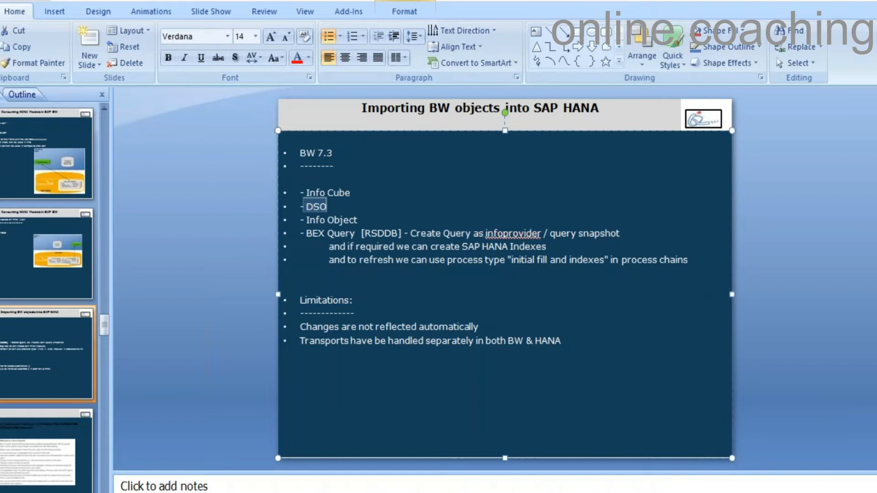
Return to the remote desktop, bring up SAP GUI's Display InfoCube window and collapse the TeamViewer toolbar.
{"action": "left_click", "coordinate": [596, 461]}
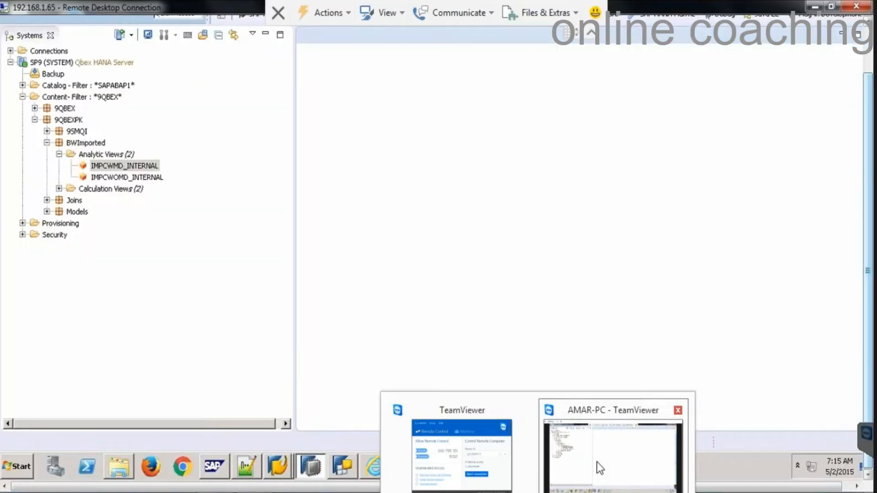
{"action": "left_click", "coordinate": [275, 465]}
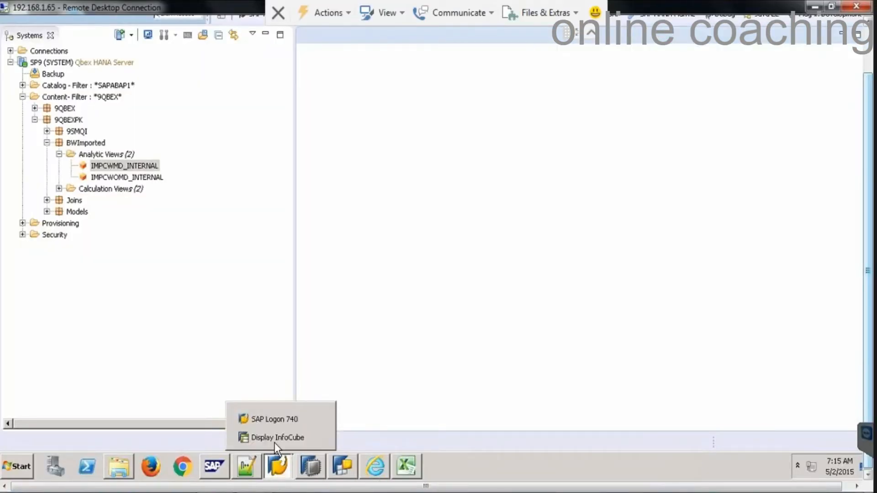
{"action": "left_click", "coordinate": [275, 439]}
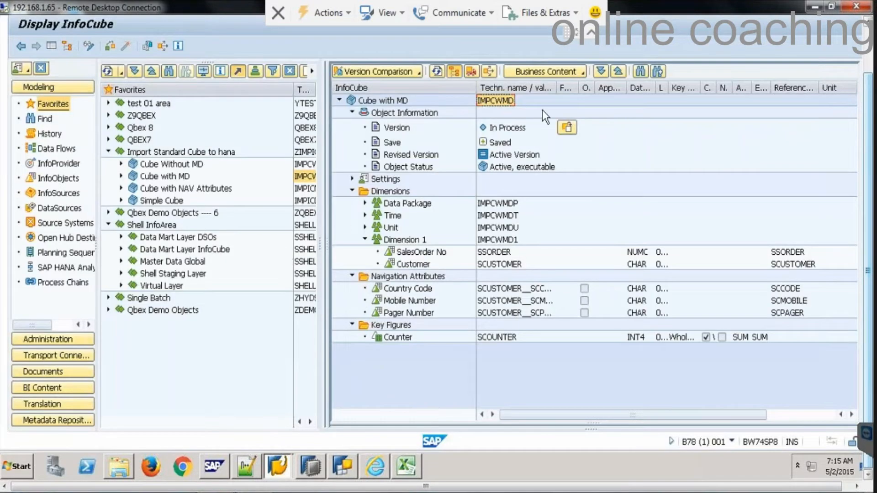
{"action": "left_click", "coordinate": [869, 49]}
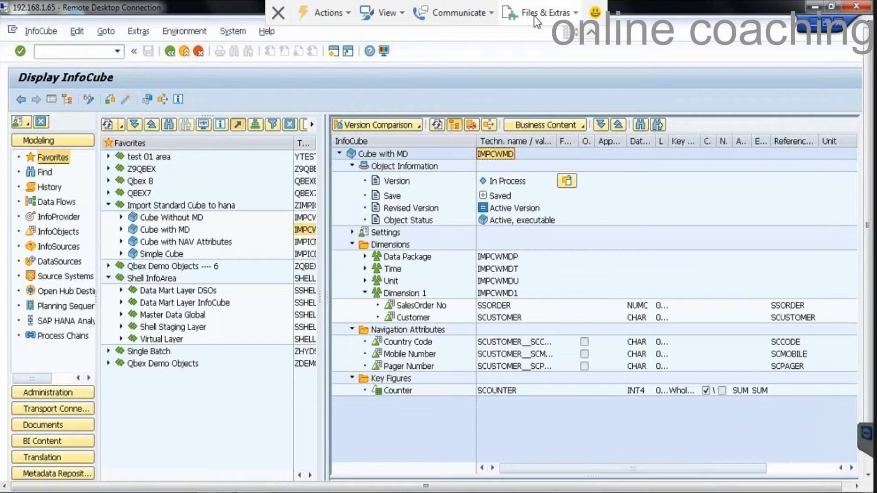
{"action": "left_click", "coordinate": [593, 34]}
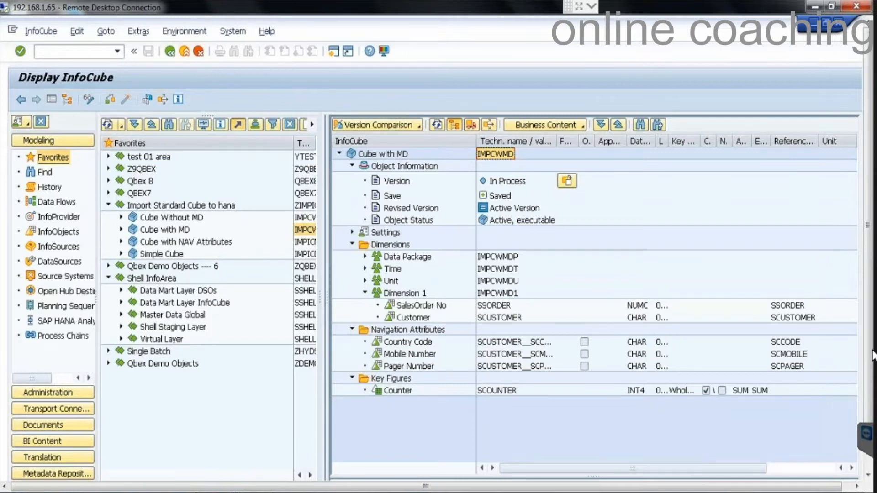
{"action": "left_click_drag", "start_coordinate": [867, 349], "coordinate": [866, 421]}
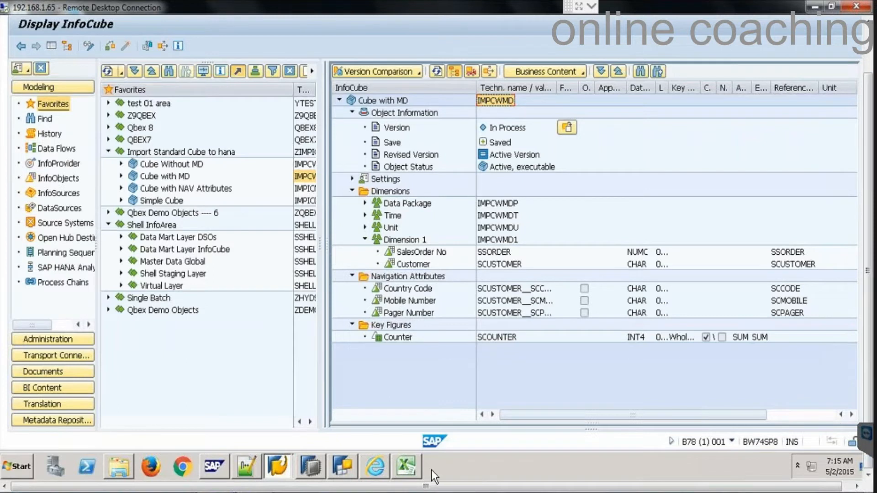
{"action": "mouse_move", "coordinate": [310, 470]}
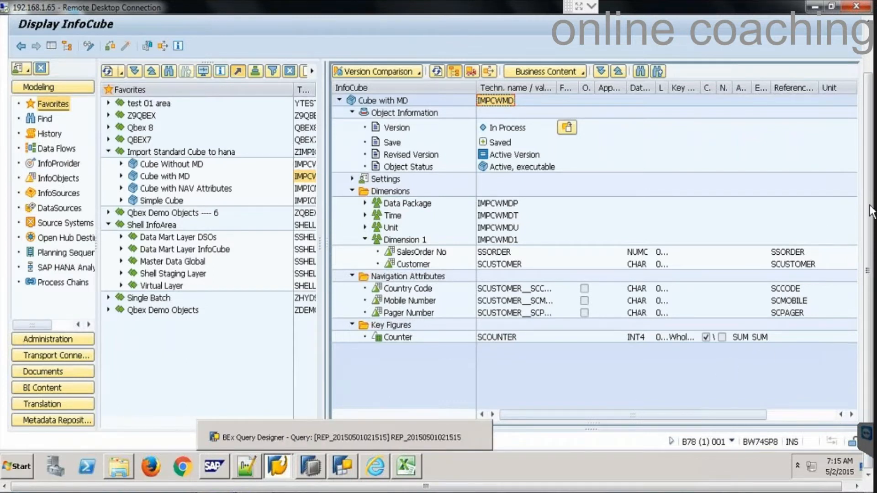
{"action": "left_click_drag", "start_coordinate": [868, 207], "coordinate": [863, 155]}
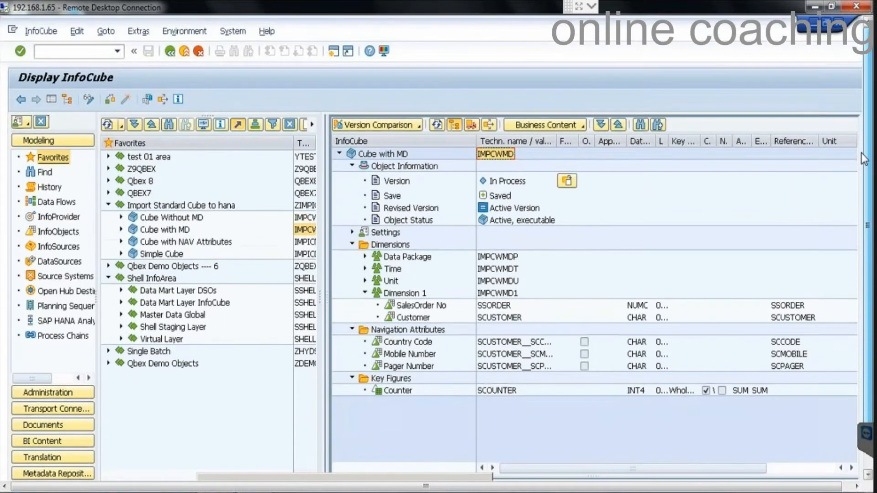
Leave the InfoCube display, expand Data Mart Layer DSOs and select the technical name SOBKCOMP.
{"action": "left_click", "coordinate": [184, 51]}
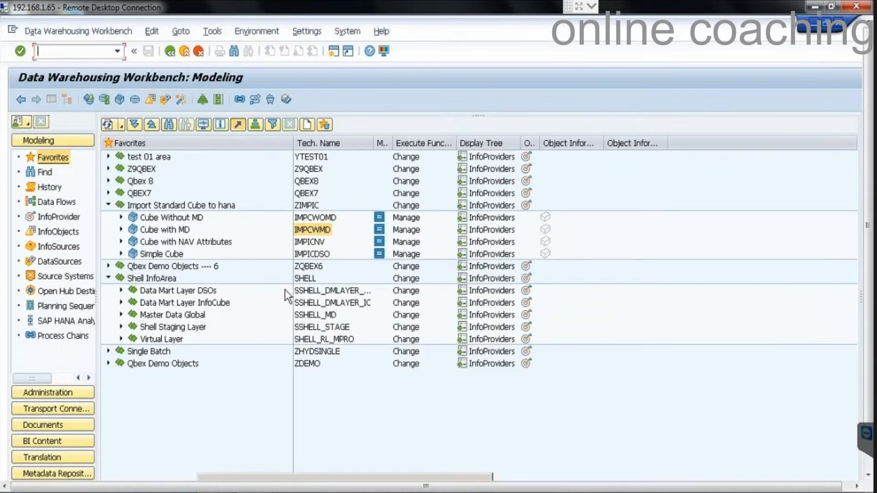
{"action": "left_click", "coordinate": [122, 290]}
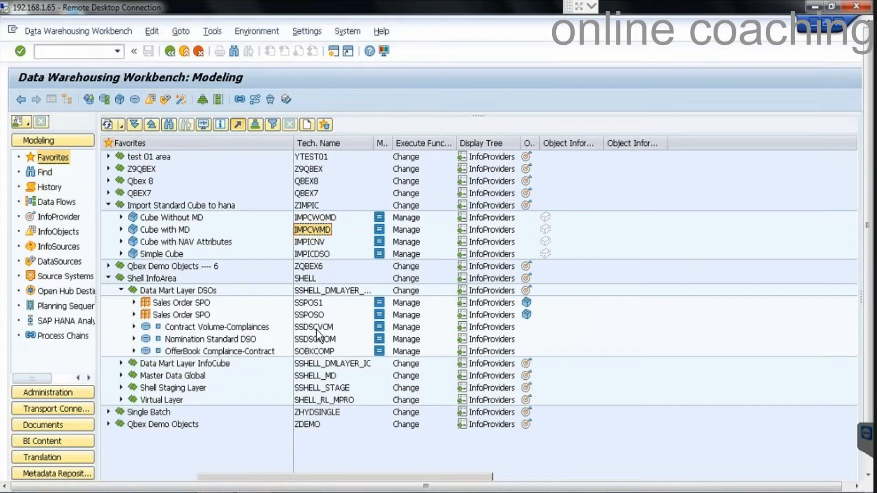
{"action": "left_click", "coordinate": [319, 351]}
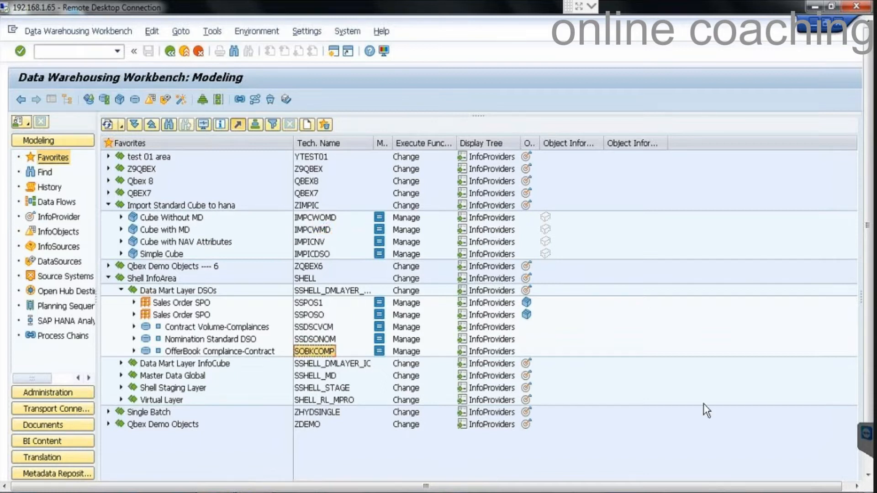
Switch to SAP HANA Studio and start an import of SAP NetWeaver BW Models.
{"action": "left_click", "coordinate": [869, 463]}
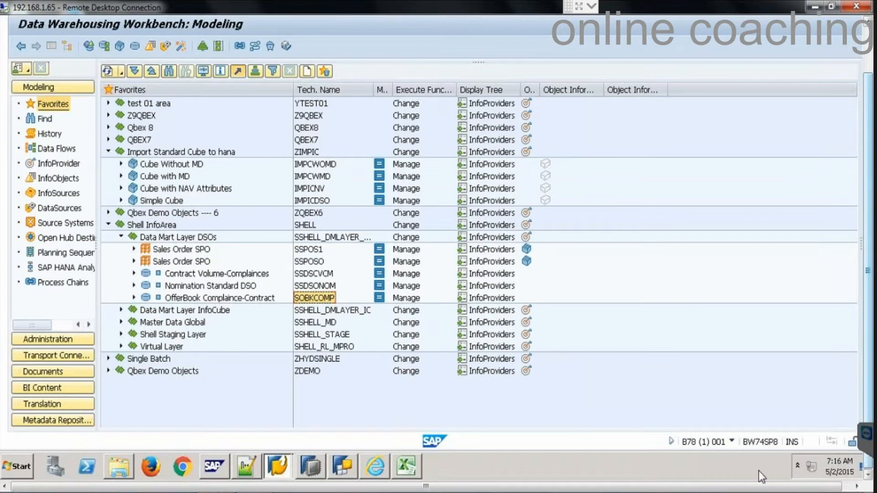
{"action": "left_click", "coordinate": [310, 467]}
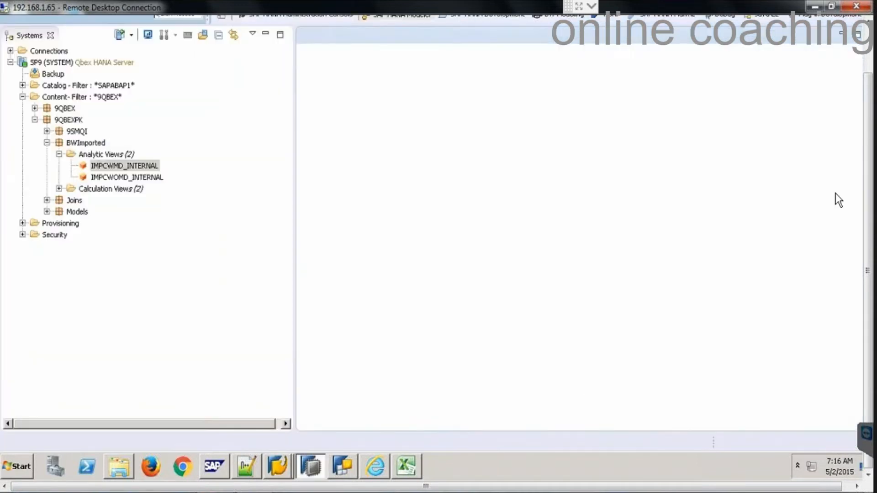
{"action": "left_click", "coordinate": [869, 43]}
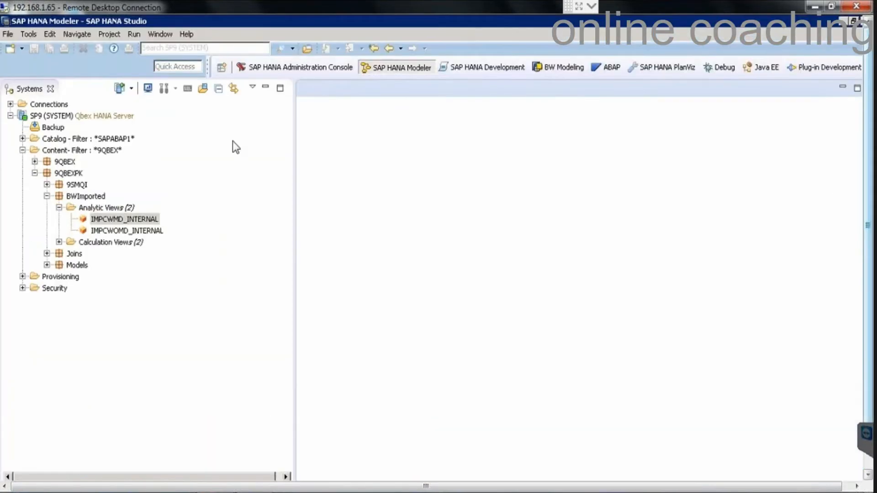
{"action": "left_click", "coordinate": [8, 35]}
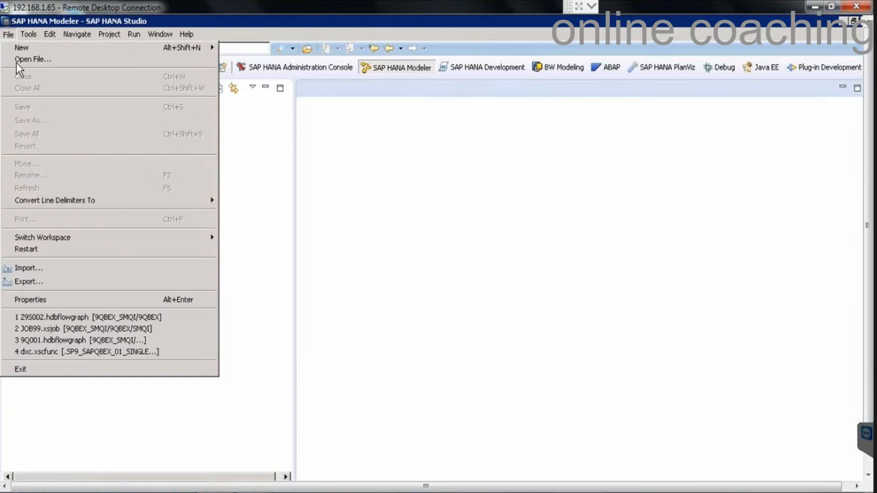
{"action": "left_click", "coordinate": [45, 271]}
{"action": "double_click", "coordinate": [386, 255]}
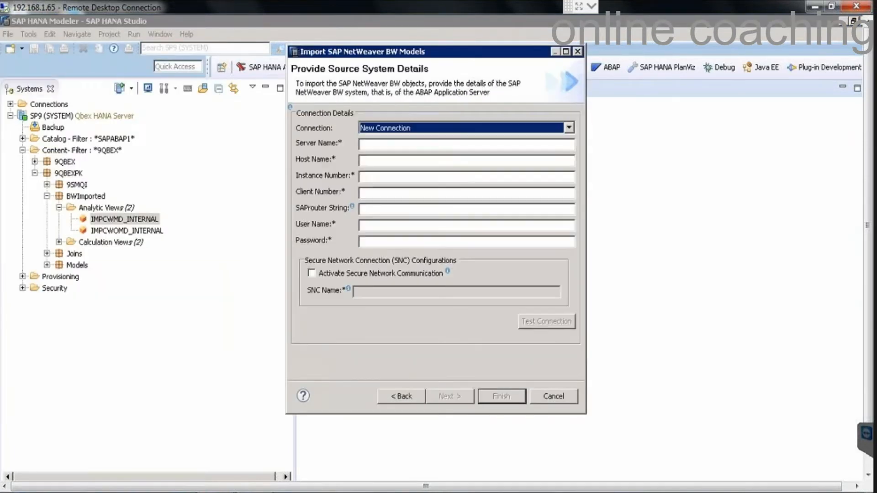
Choose the source connection BW74SP8(BW74SP8:10:001), enter its user name and password, and select SP9 (SYSTEM) as the target system.
{"action": "left_click", "coordinate": [444, 130]}
{"action": "left_click", "coordinate": [381, 167]}
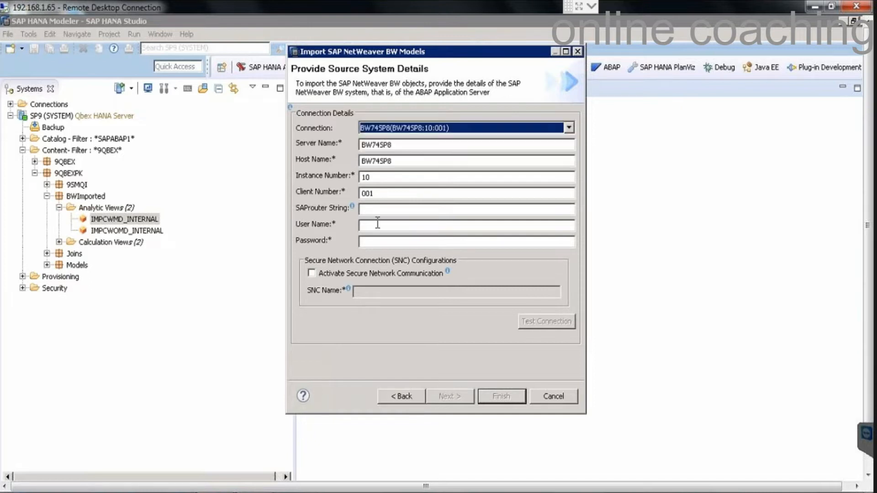
{"action": "left_click", "coordinate": [377, 225]}
{"action": "type", "text": "QBEX"}
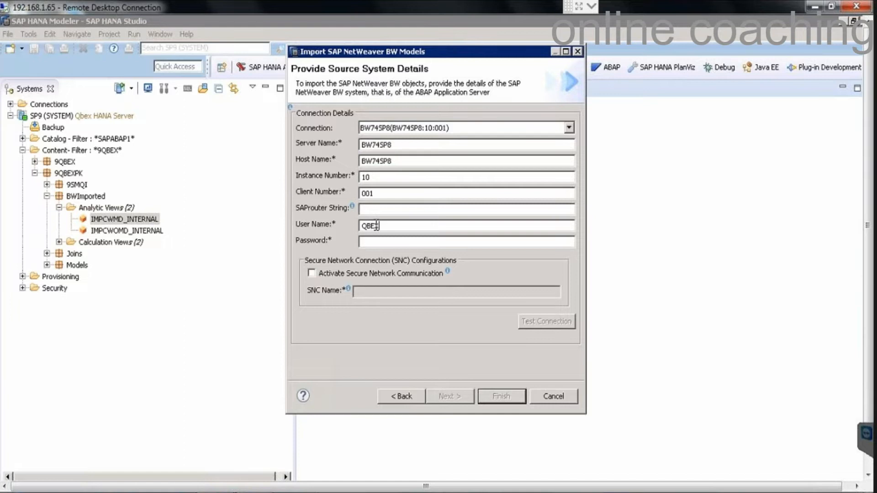
{"action": "key", "text": "Tab"}
{"action": "type", "text": "*******"}
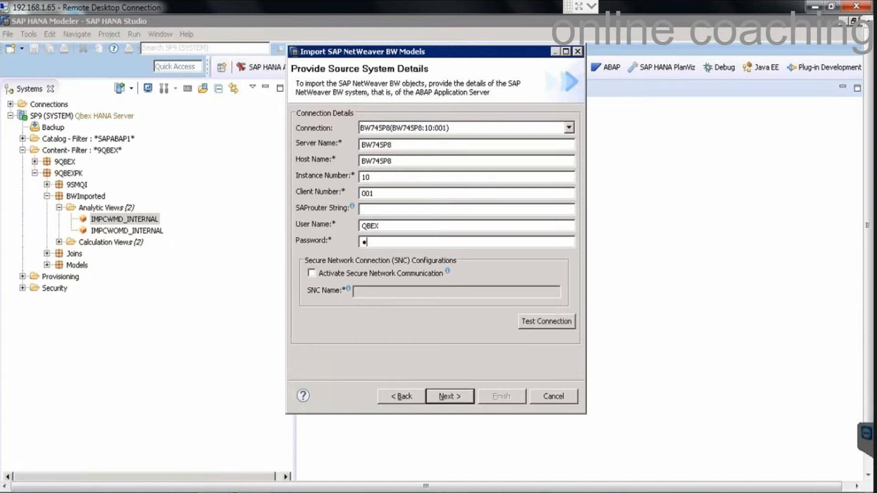
{"action": "type", "text": "***"}
{"action": "key", "text": "Return"}
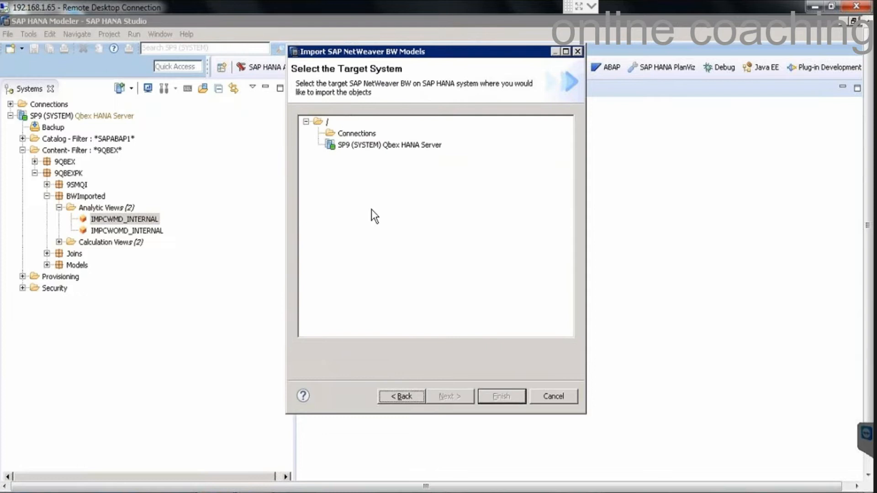
{"action": "double_click", "coordinate": [378, 148]}
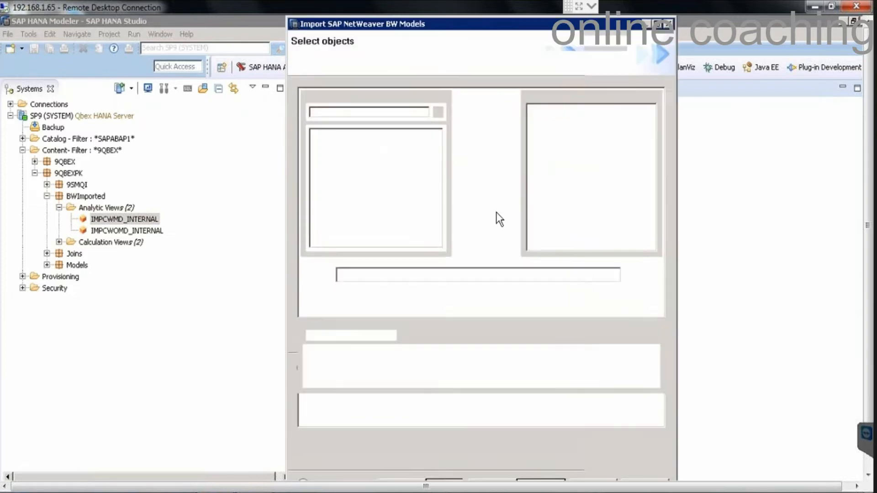
Find and add the DSO SOBKCOMP to the import, including display attributes and overwriting existing objects.
{"action": "type", "text": "SOBKCOMP"}
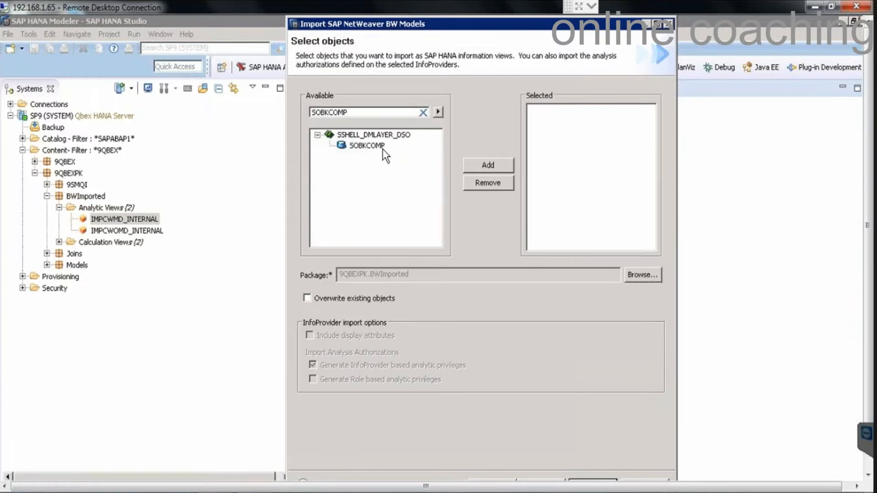
{"action": "left_click", "coordinate": [494, 163]}
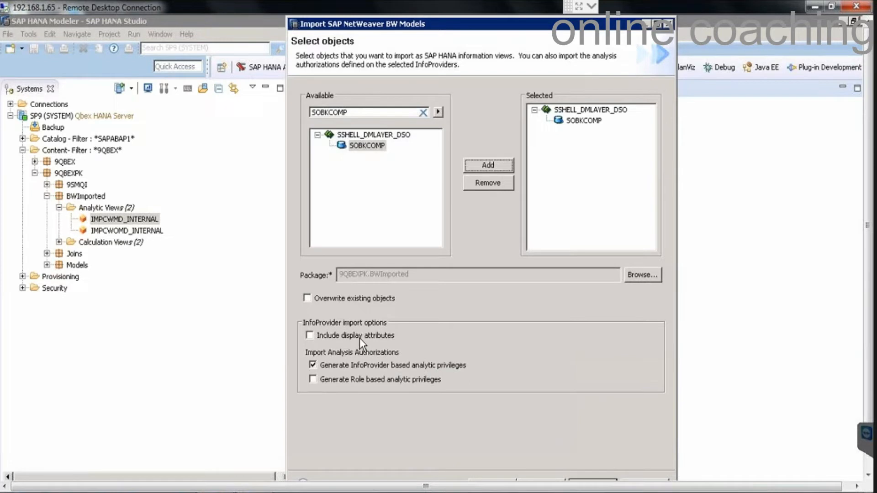
{"action": "left_click", "coordinate": [360, 336]}
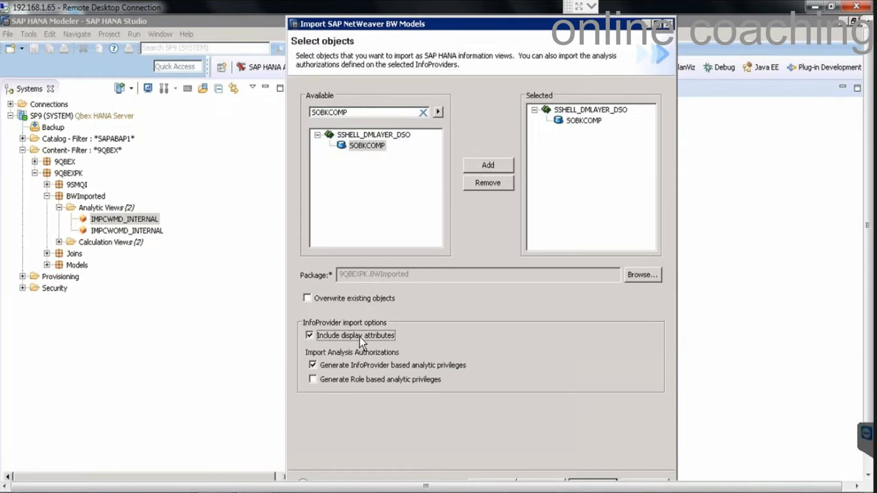
{"action": "left_click", "coordinate": [336, 300]}
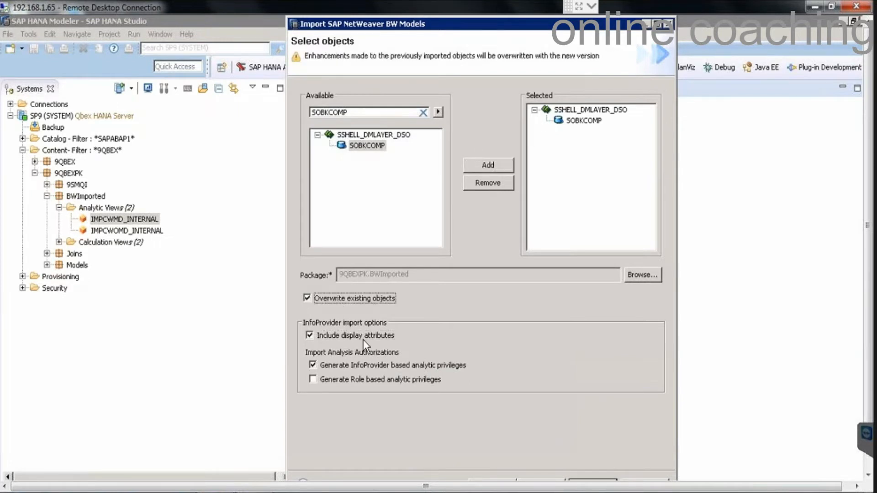
Clear the option to include display attributes, run the import of DSO SOBKCOMP and close the job log.
{"action": "left_click", "coordinate": [363, 335]}
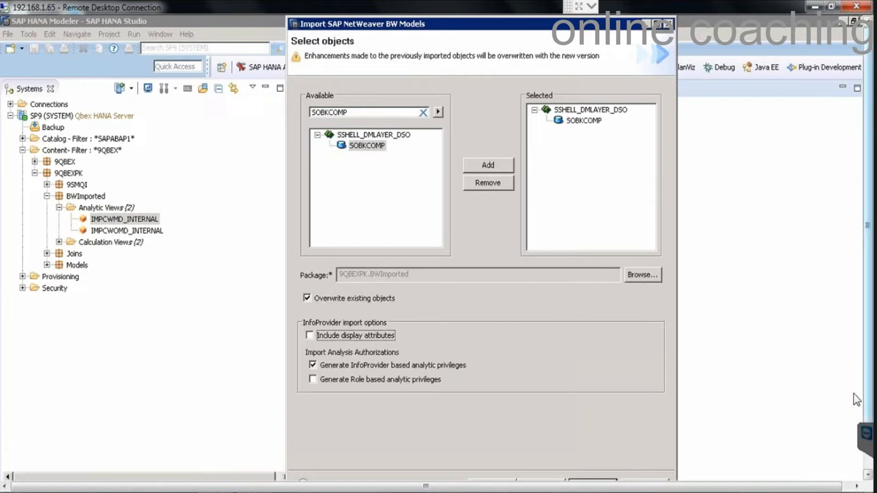
{"action": "left_click", "coordinate": [589, 433]}
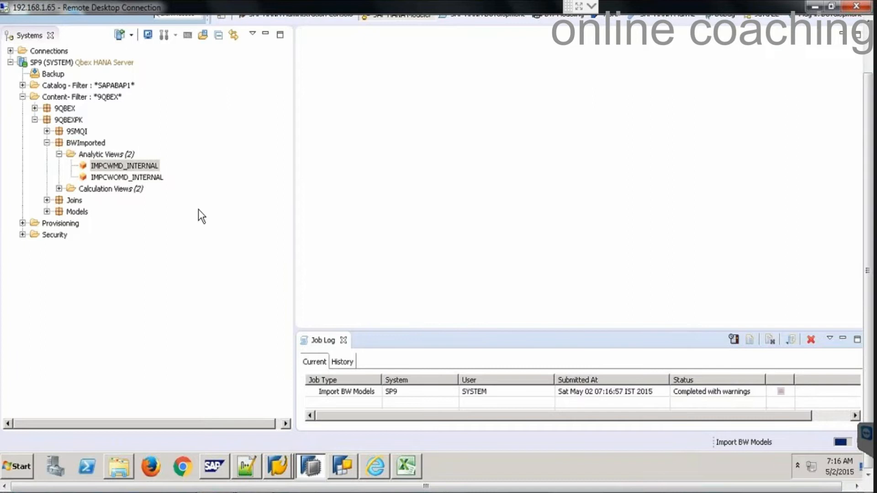
{"action": "left_click", "coordinate": [344, 339]}
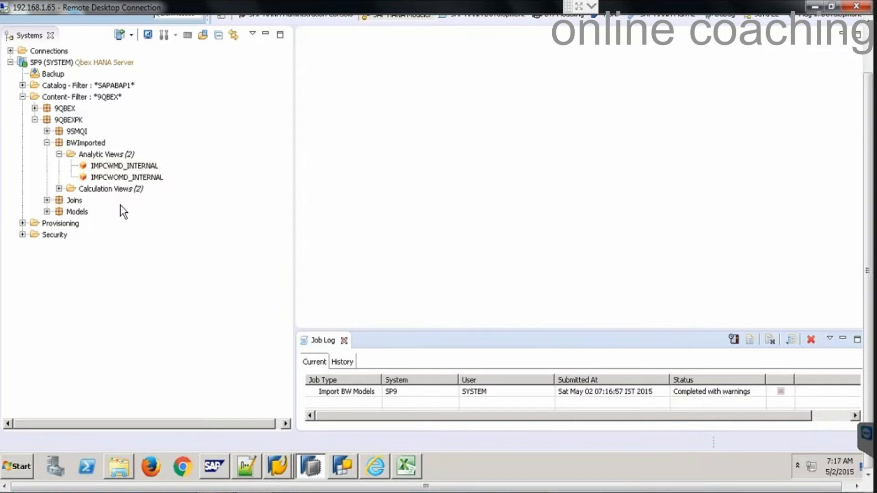
Refresh the BWImported package, expand its analytic views and open SOBKCOMP.
{"action": "left_click", "coordinate": [78, 141]}
{"action": "right_click", "coordinate": [78, 142]}
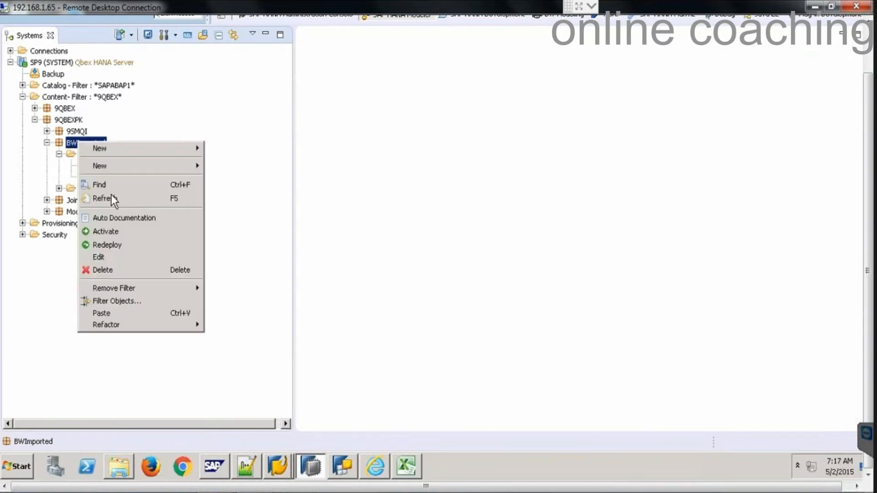
{"action": "left_click", "coordinate": [104, 201]}
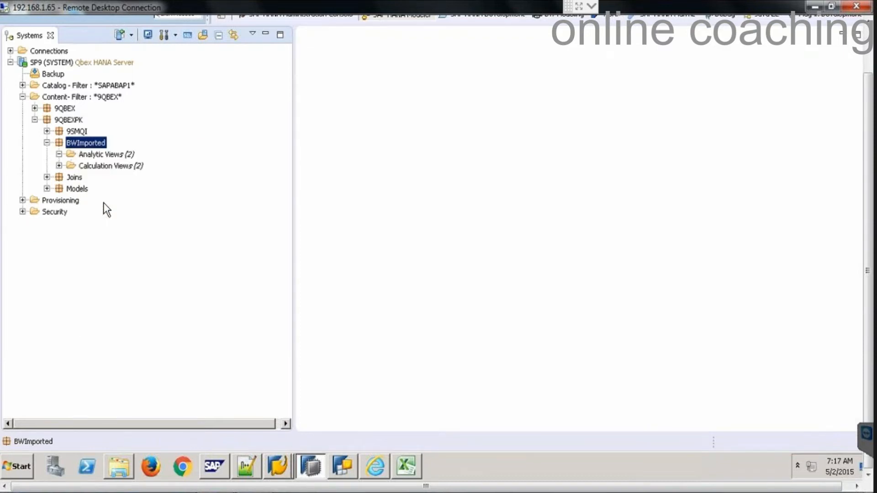
{"action": "left_click", "coordinate": [69, 156]}
{"action": "left_click", "coordinate": [59, 153]}
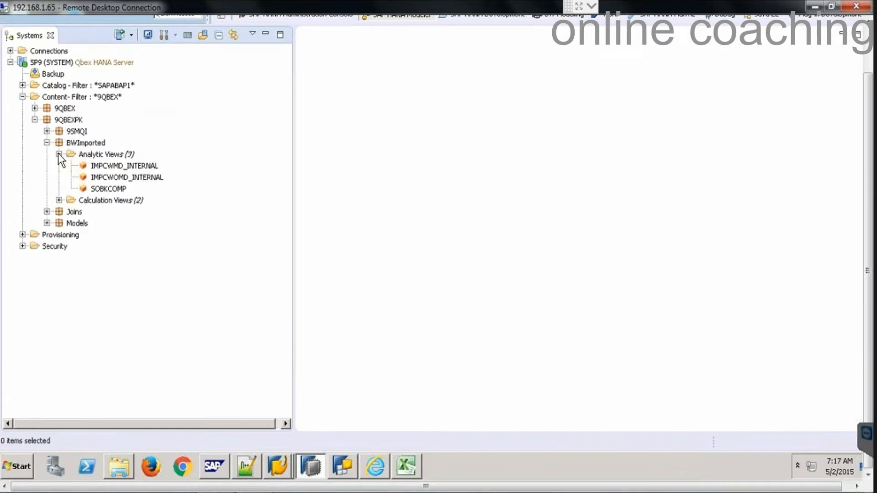
{"action": "double_click", "coordinate": [114, 186]}
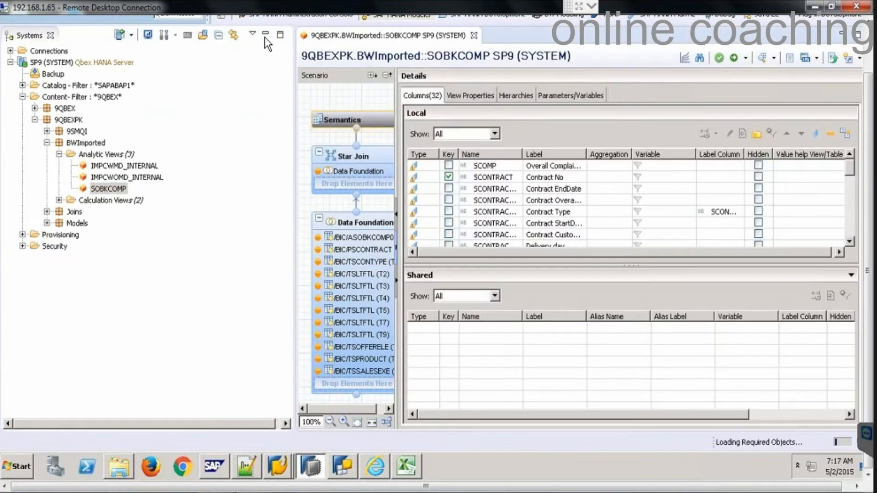
Minimize the Systems view, display SOBKCOMP's data foundation and auto-arrange its joined tables.
{"action": "left_click", "coordinate": [265, 36]}
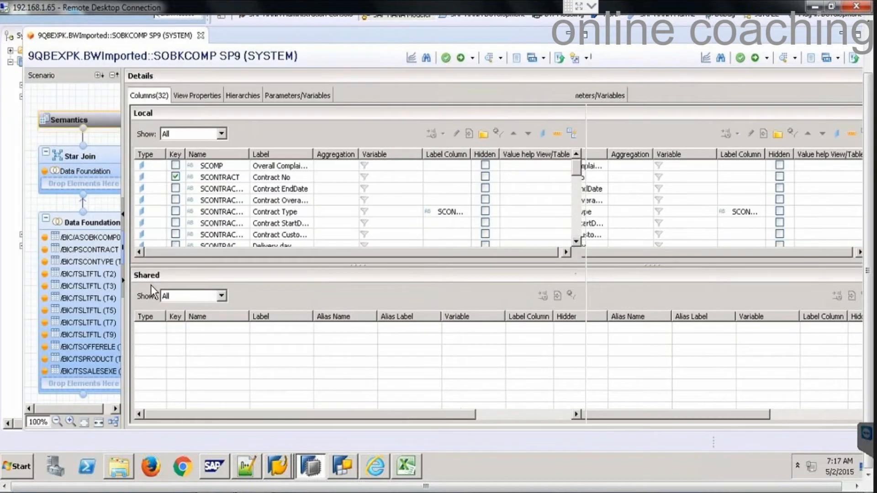
{"action": "left_click", "coordinate": [92, 264]}
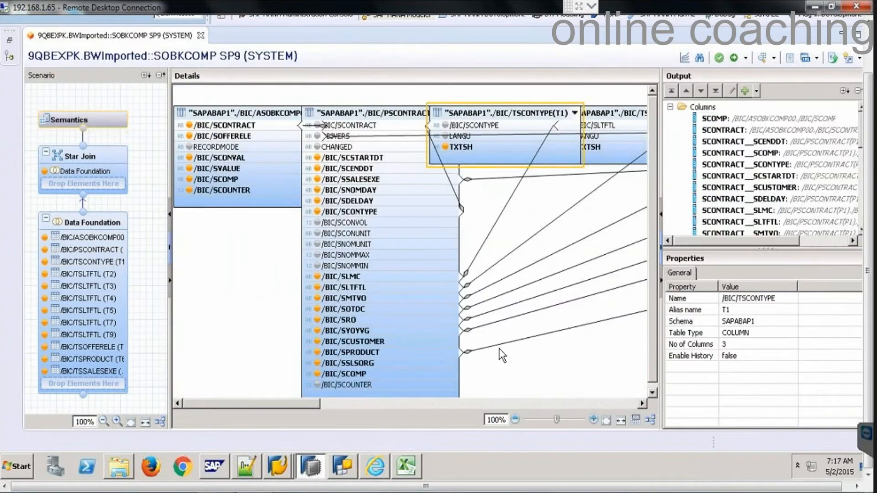
{"action": "left_click", "coordinate": [648, 417]}
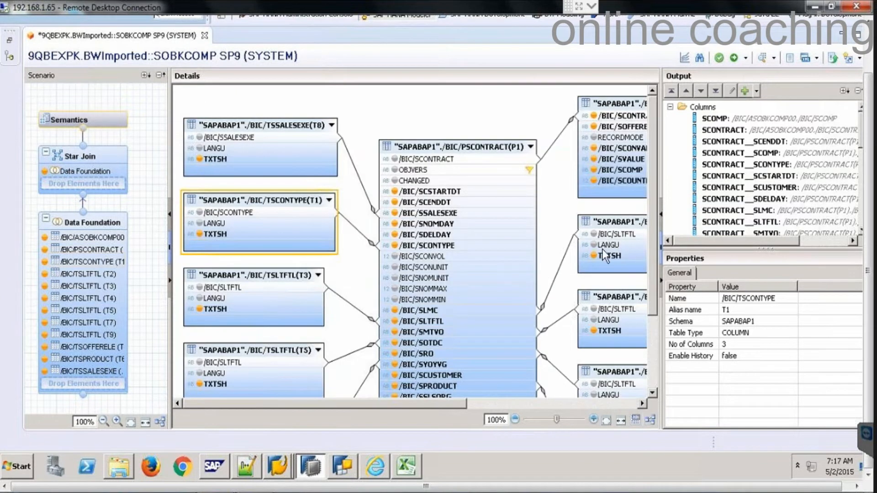
{"action": "scroll", "coordinate": [650, 231], "scroll_direction": "down", "scroll_amount": 2}
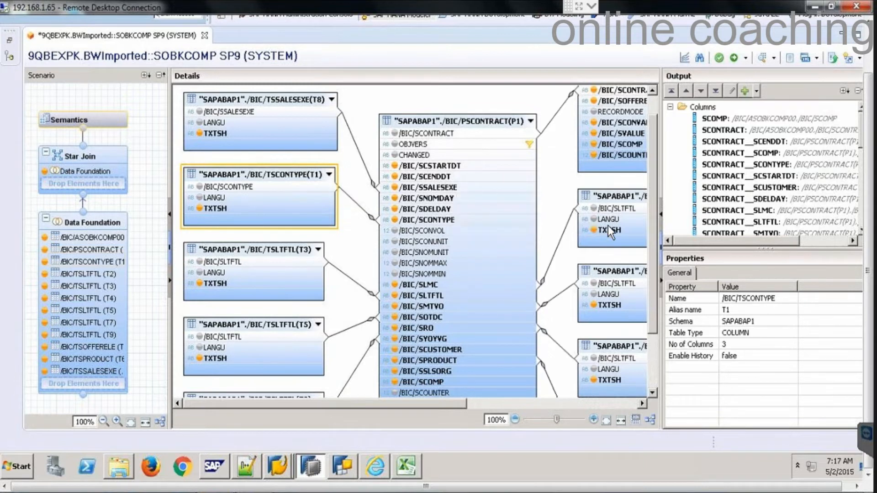
Examine how /BIC/ASOBKCOMP00 joins to the contract master data and offer element text tables, including its SCONTRACT, SOFFERELE, SCONVAL and SCOMP fields.
{"action": "left_click", "coordinate": [498, 134]}
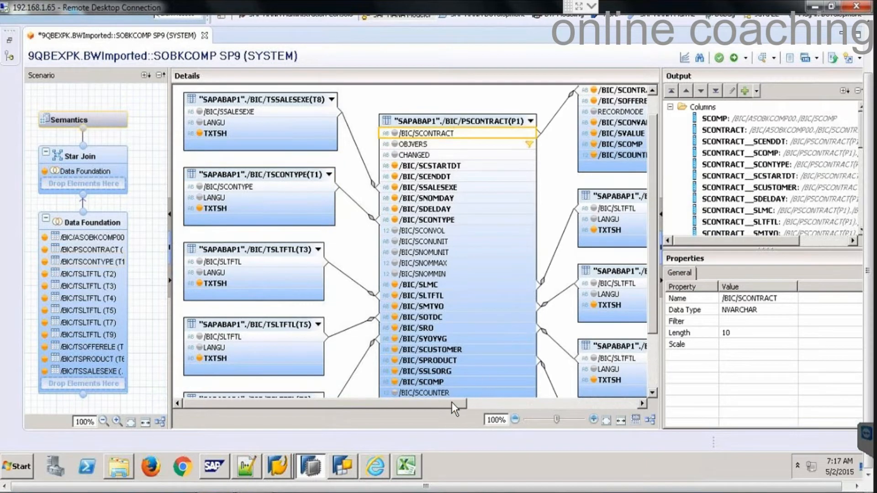
{"action": "left_click_drag", "start_coordinate": [451, 402], "coordinate": [566, 402]}
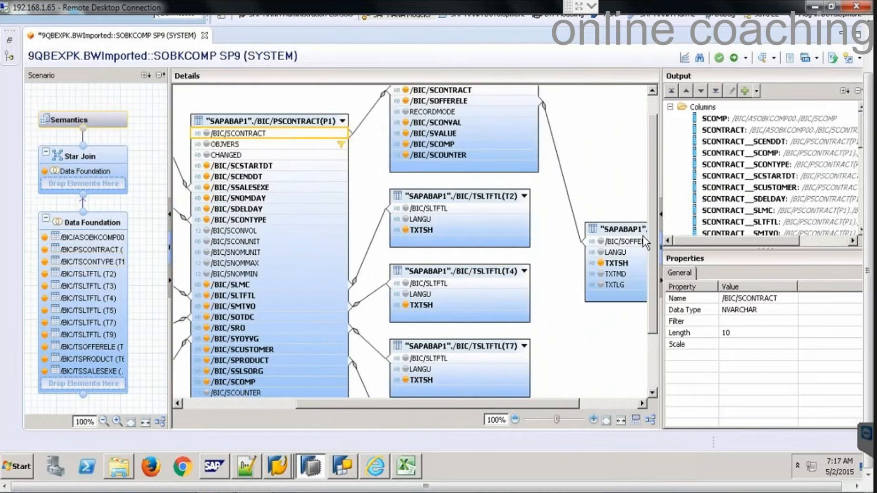
{"action": "left_click", "coordinate": [651, 103]}
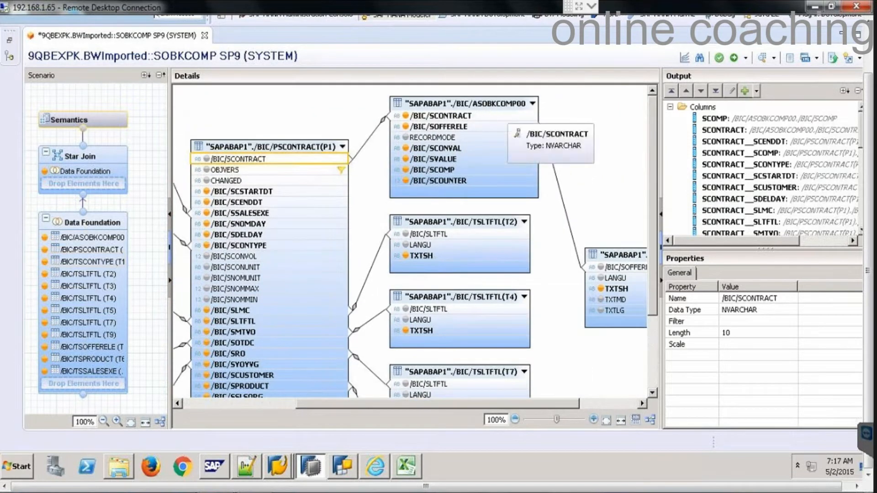
{"action": "left_click", "coordinate": [489, 107]}
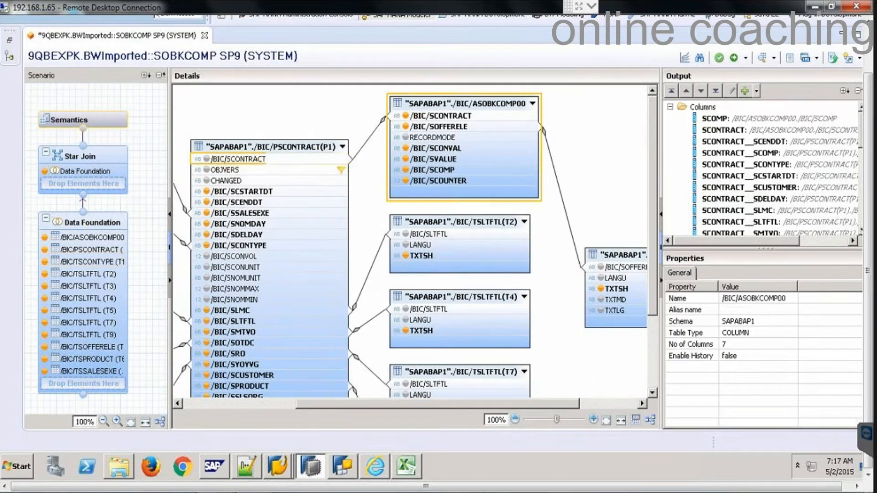
{"action": "left_click", "coordinate": [439, 116]}
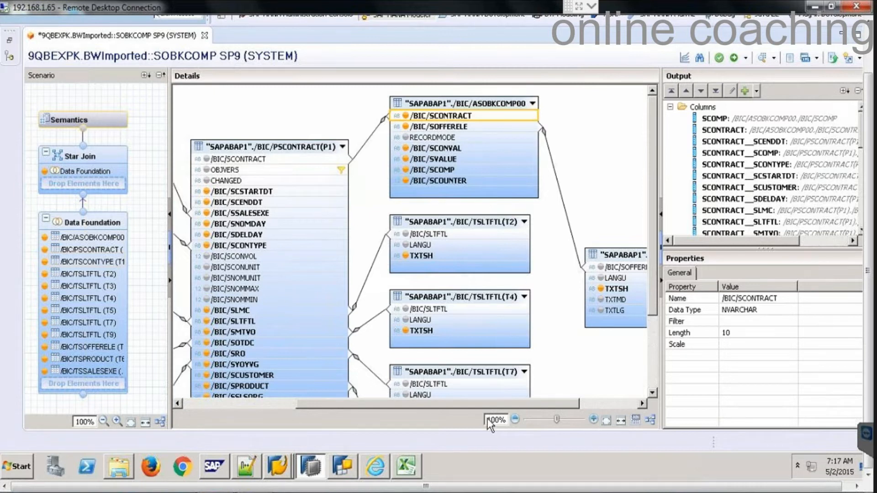
{"action": "left_click", "coordinate": [490, 127]}
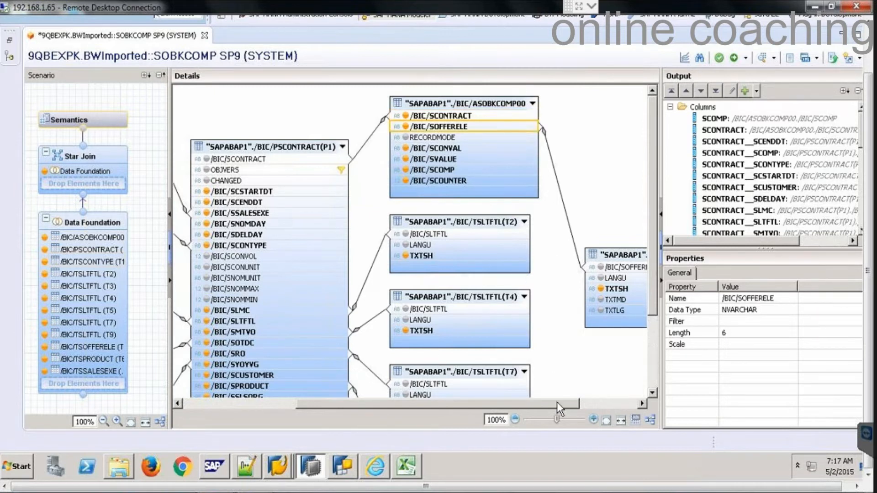
{"action": "left_click", "coordinate": [613, 406]}
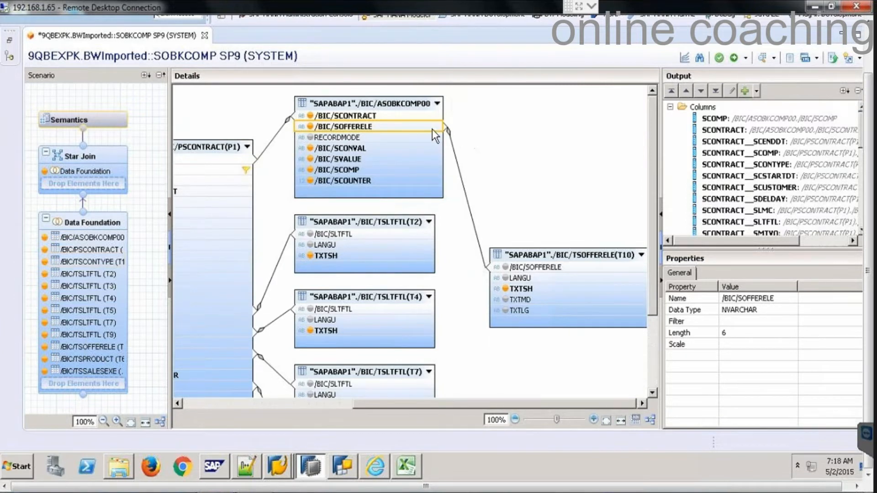
{"action": "left_click", "coordinate": [367, 147]}
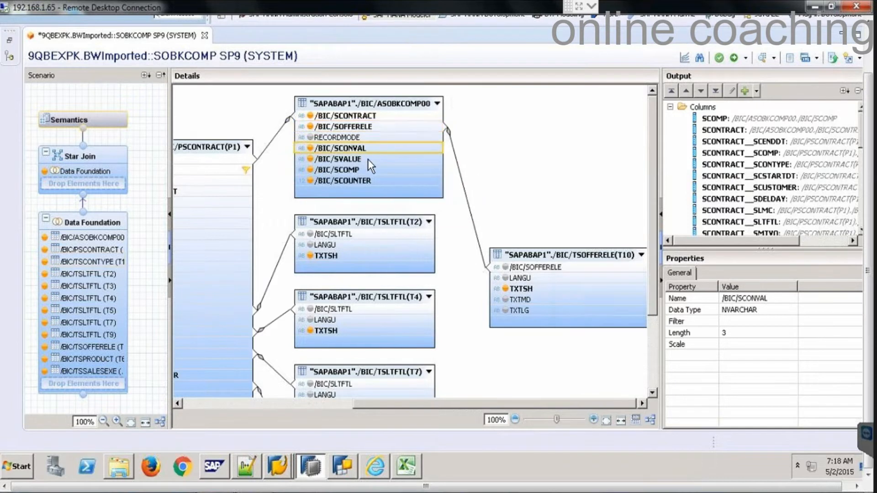
{"action": "left_click", "coordinate": [364, 169]}
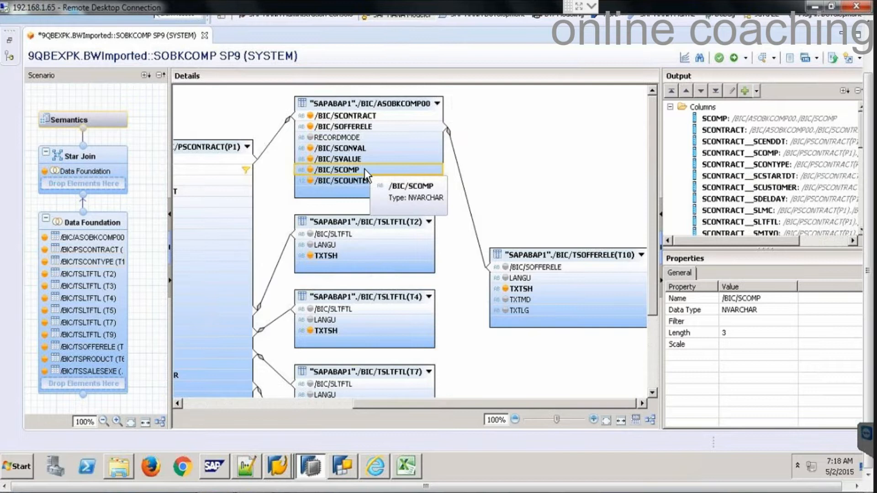
Preview the raw data of the SOBKCOMP analytic view.
{"action": "left_click", "coordinate": [764, 59]}
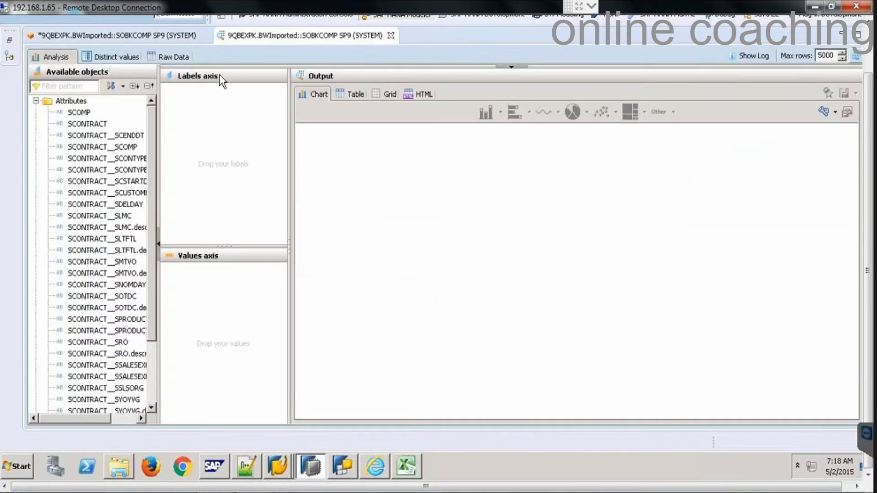
{"action": "left_click", "coordinate": [172, 56]}
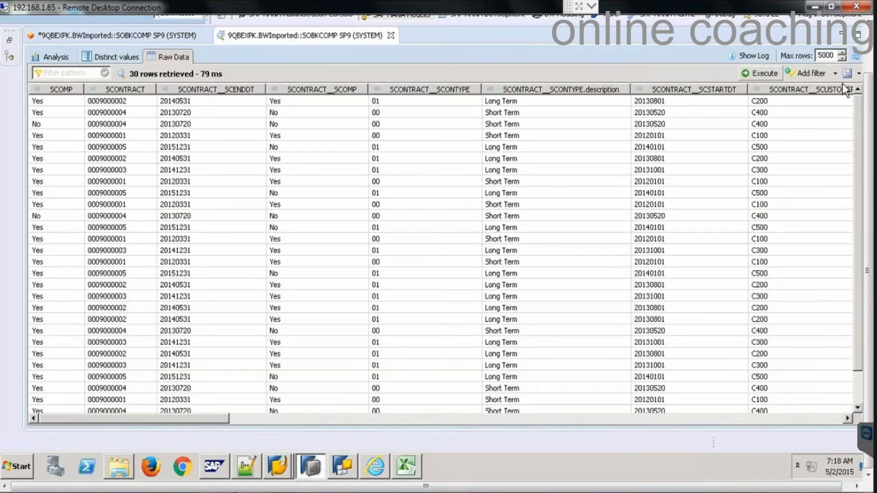
Switch to the PowerPoint slide on importing BW objects into SAP HANA and highlight the Info Object entry.
{"action": "left_click", "coordinate": [868, 51]}
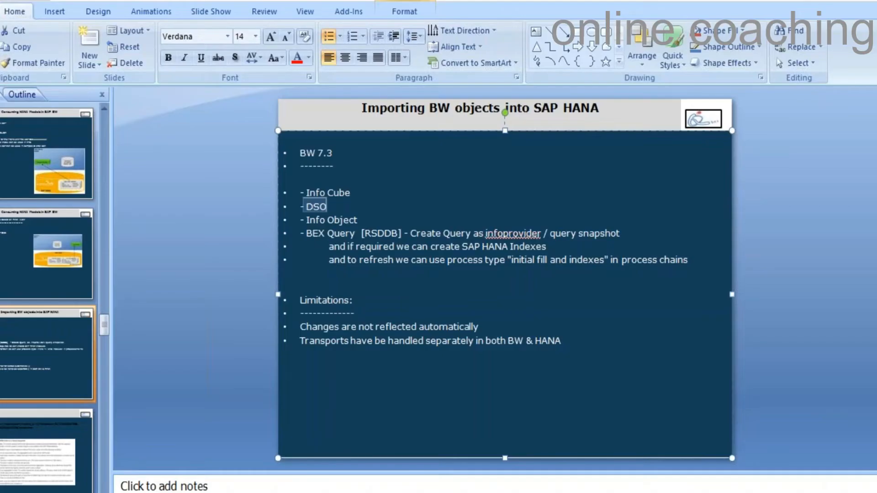
{"action": "left_click", "coordinate": [358, 221]}
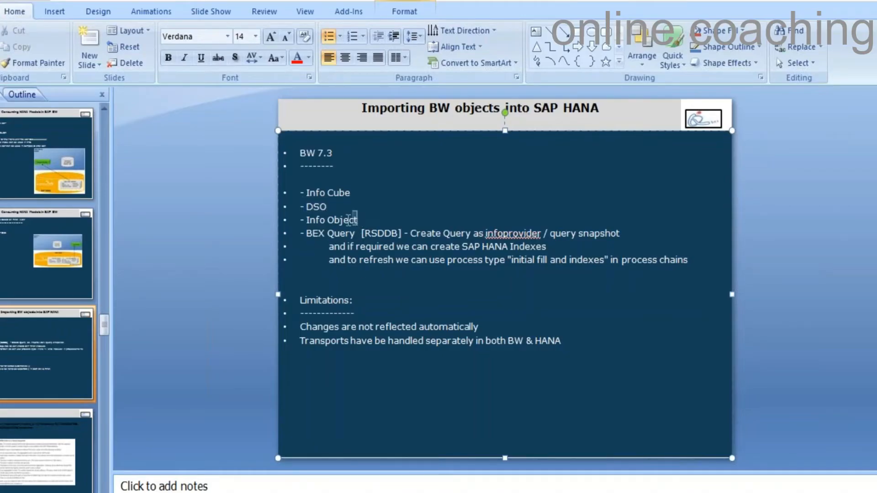
{"action": "left_click_drag", "start_coordinate": [356, 220], "coordinate": [299, 206]}
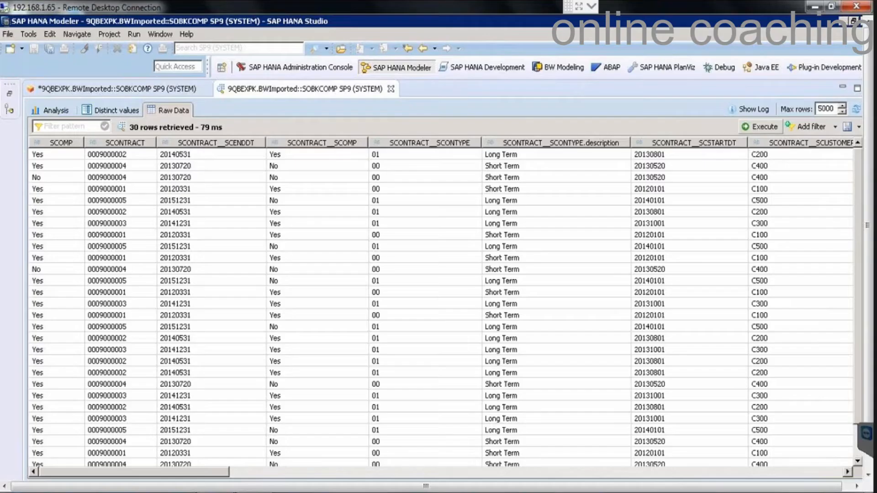
Back in SAP HANA Studio, close the data preview and the SOBKCOMP view without saving changes, and restore the Systems view.
{"action": "left_click", "coordinate": [391, 89]}
{"action": "left_click", "coordinate": [206, 89]}
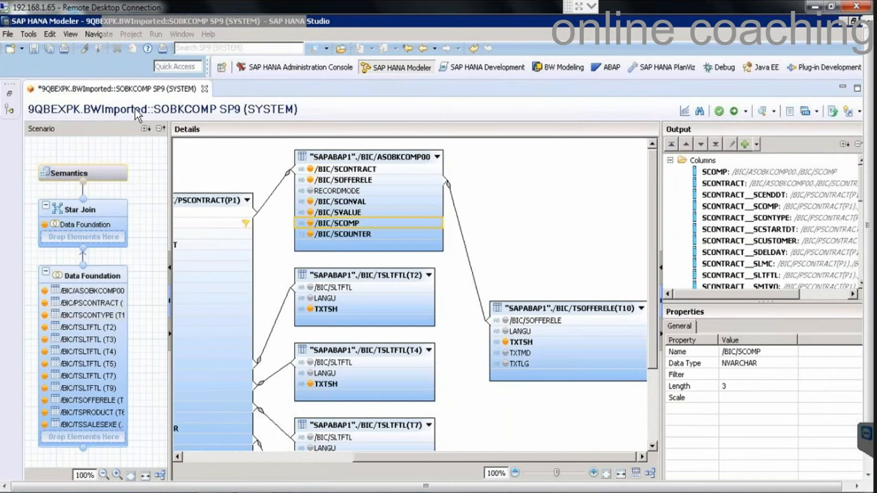
{"action": "left_click", "coordinate": [492, 271]}
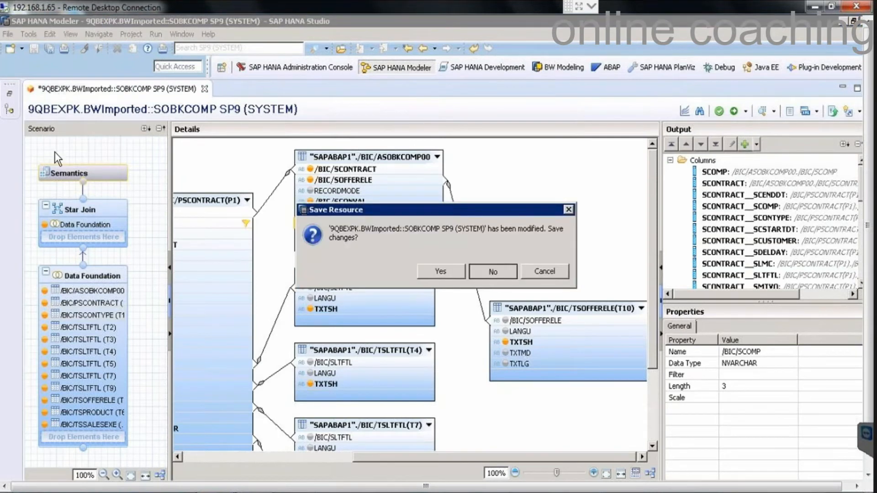
{"action": "left_click", "coordinate": [11, 93]}
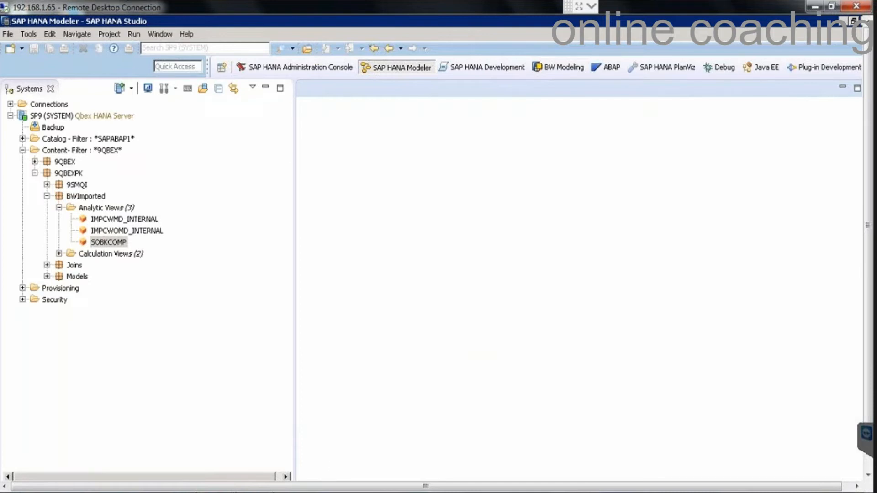
Switch to the SAP BW Data Warehousing Workbench, search the InfoProviders for SCONTRACT and select the technical name of Contract No.
{"action": "left_click", "coordinate": [869, 462]}
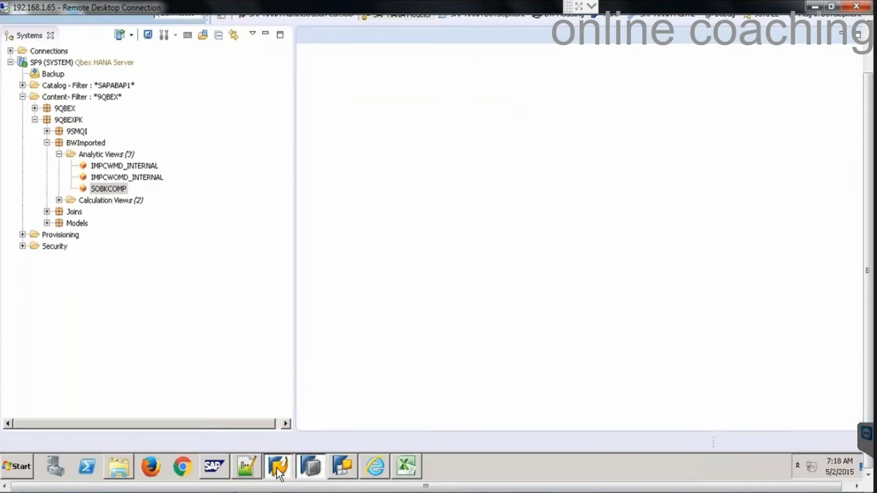
{"action": "mouse_move", "coordinate": [276, 467]}
{"action": "left_click", "coordinate": [284, 437]}
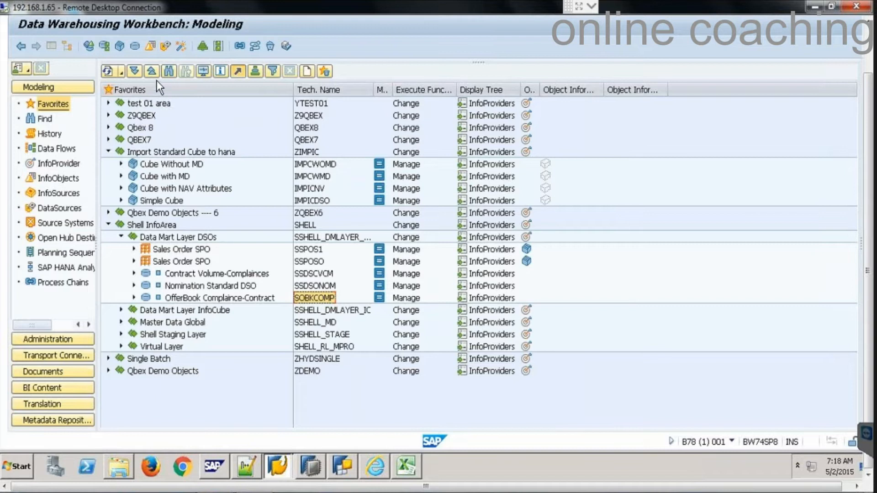
{"action": "left_click", "coordinate": [59, 163]}
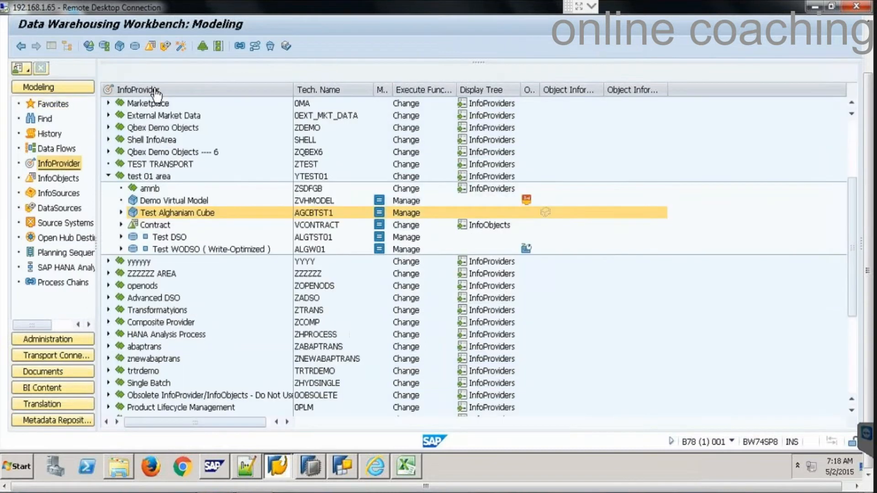
{"action": "left_click", "coordinate": [168, 71]}
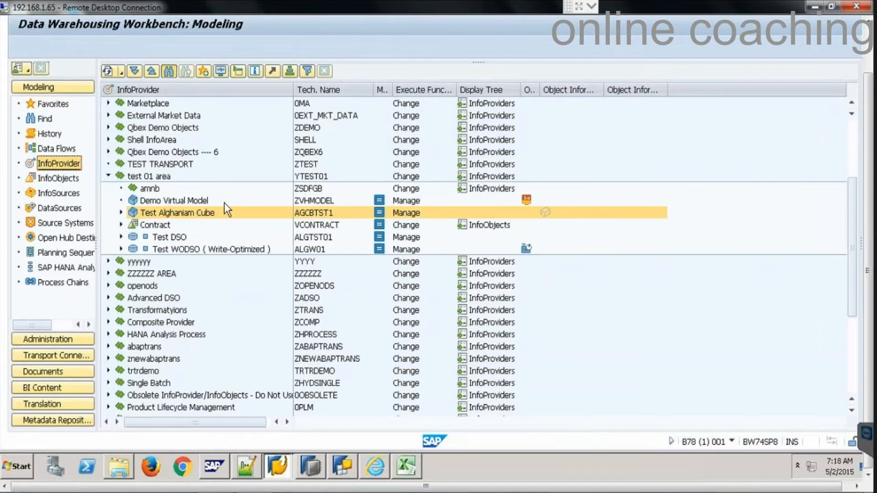
{"action": "type", "text": "SCONTRACT"}
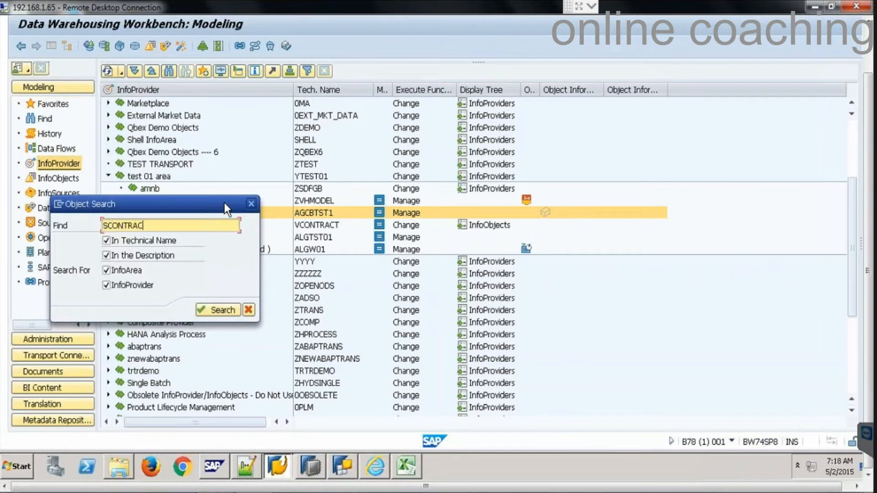
{"action": "key", "text": "Return"}
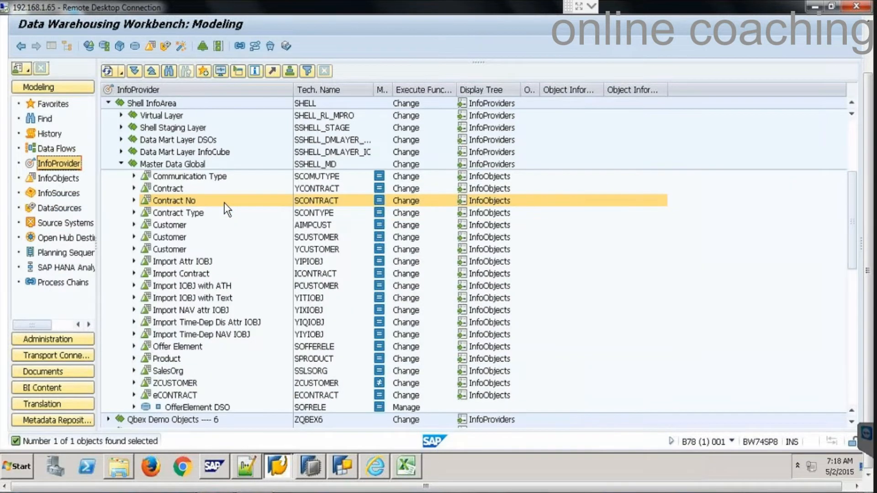
{"action": "left_click", "coordinate": [322, 201]}
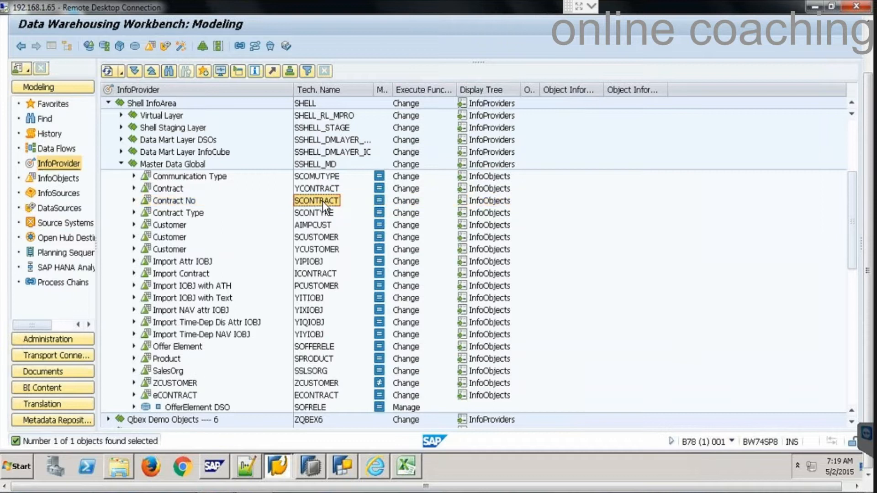
Try to switch off the InfoProvider property of SCONTRACT, accepting the proposed Workbench request and the new task.
{"action": "right_click", "coordinate": [322, 201]}
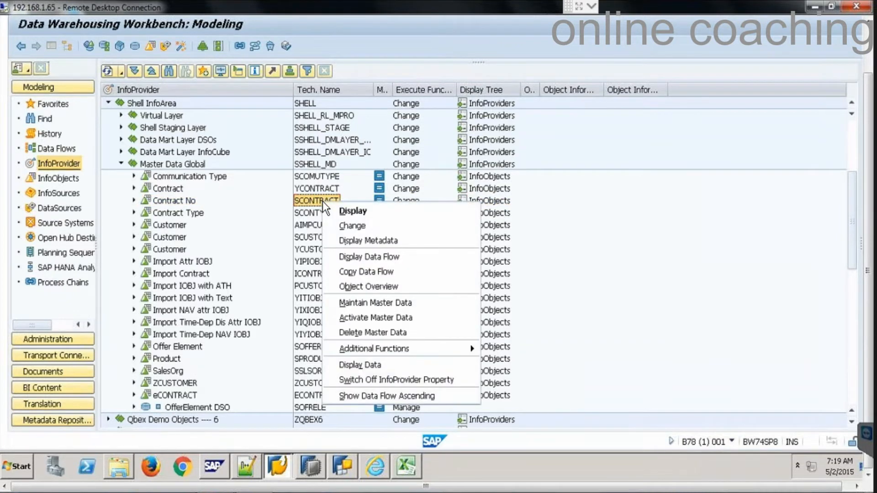
{"action": "left_click", "coordinate": [408, 380]}
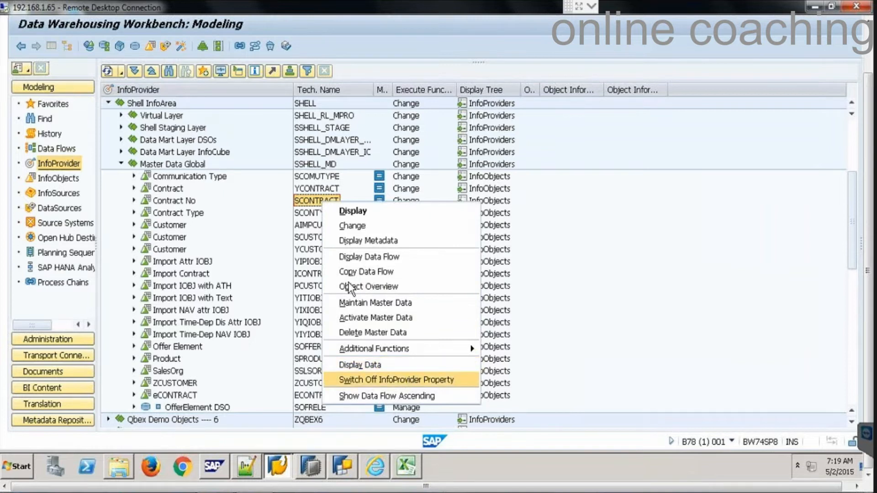
{"action": "left_click", "coordinate": [307, 353]}
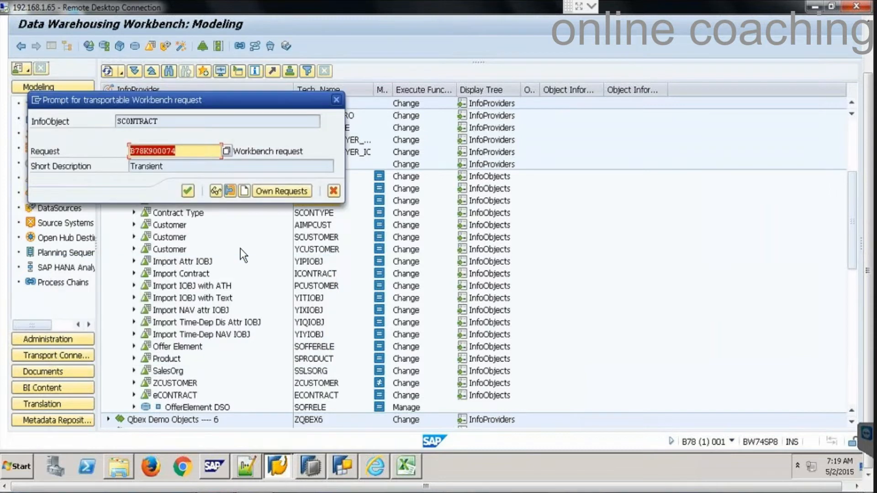
{"action": "left_click", "coordinate": [186, 190]}
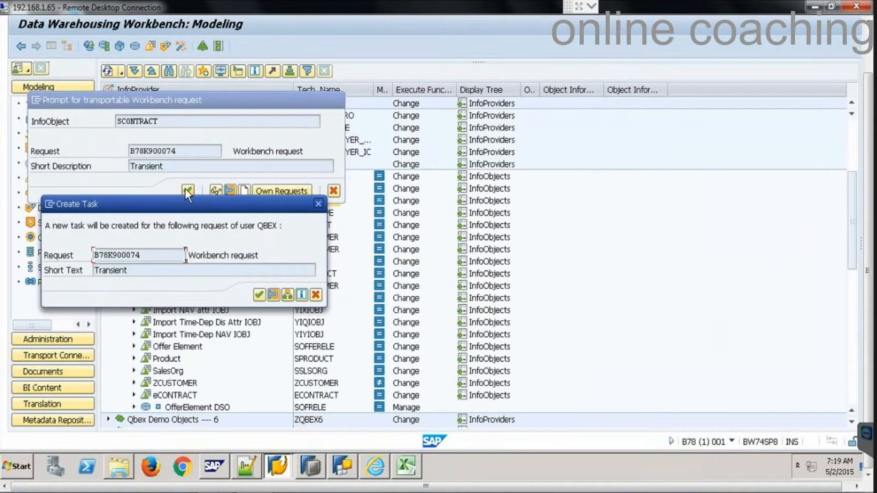
{"action": "left_click", "coordinate": [259, 295]}
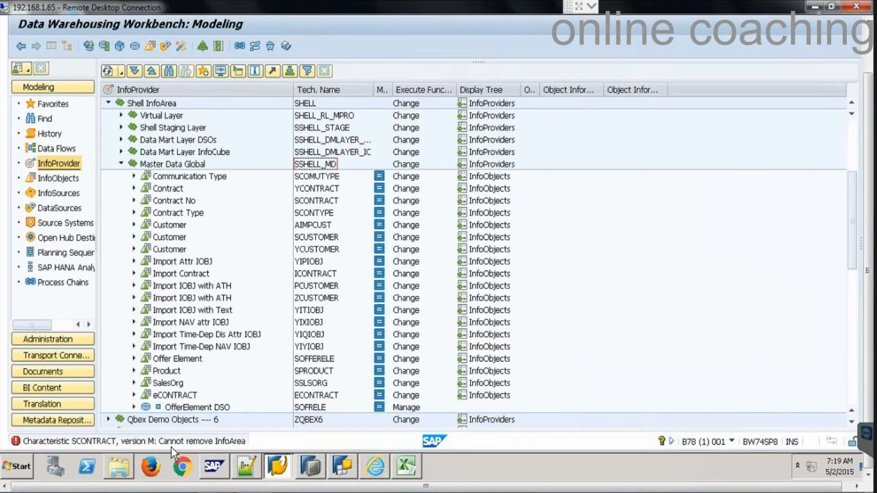
Select the technical name SCUSTOMER, switch to the InfoObjects tree and expand Mydin Info Area.
{"action": "left_click", "coordinate": [313, 237]}
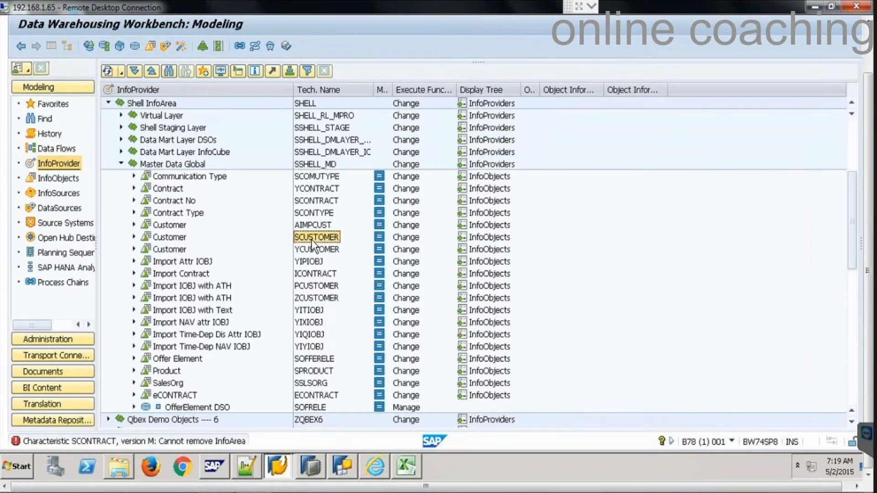
{"action": "left_click", "coordinate": [59, 179]}
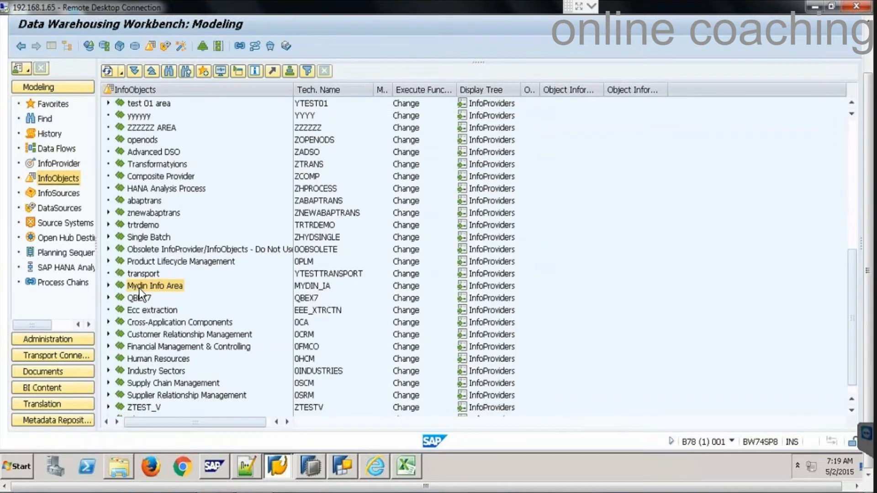
{"action": "right_click", "coordinate": [139, 287]}
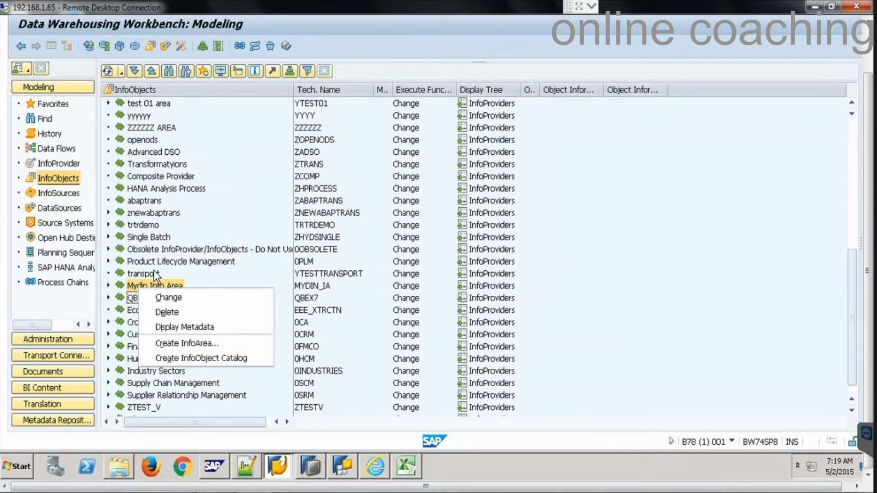
{"action": "left_click", "coordinate": [108, 285]}
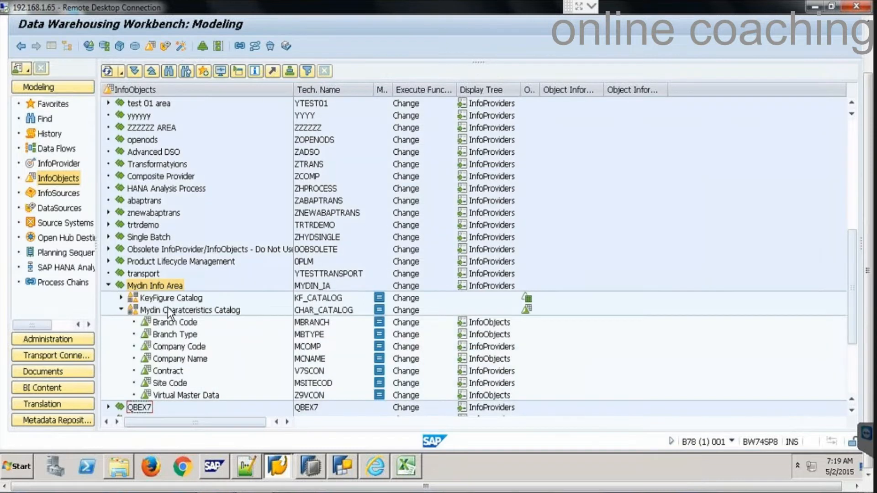
Create and activate characteristic Y9CON in Mydin Charatceristics Catalog with the long description Contract, using SCUSTOMER as template.
{"action": "right_click", "coordinate": [168, 306]}
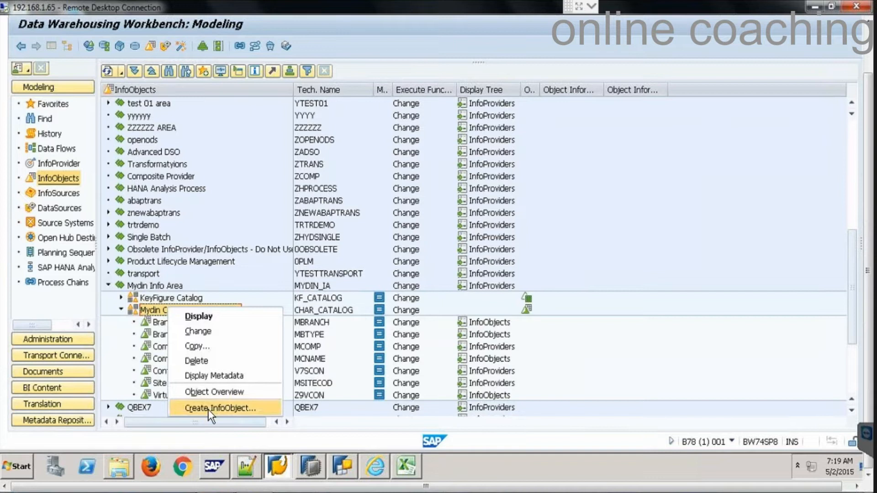
{"action": "left_click", "coordinate": [208, 408]}
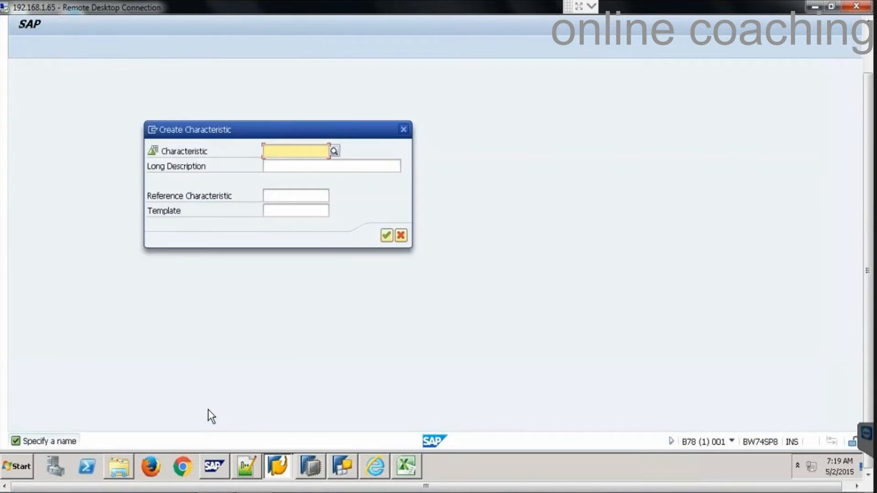
{"action": "type", "text": "Y9"}
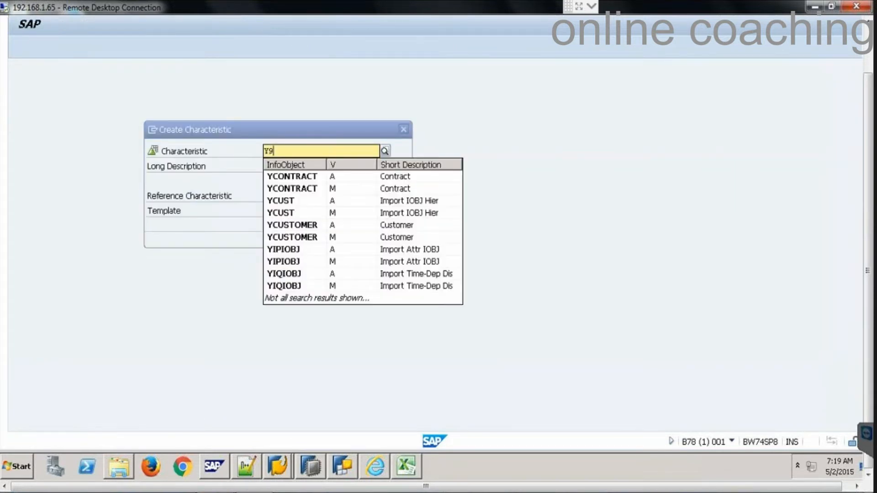
{"action": "type", "text": "CUS"}
{"action": "key", "text": "Tab"}
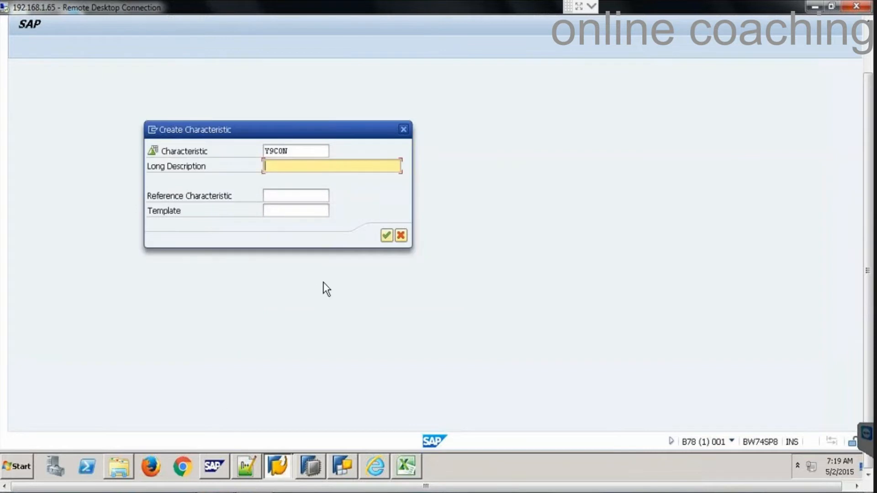
{"action": "type", "text": "Contractr"}
{"action": "key", "text": "BackSpace"}
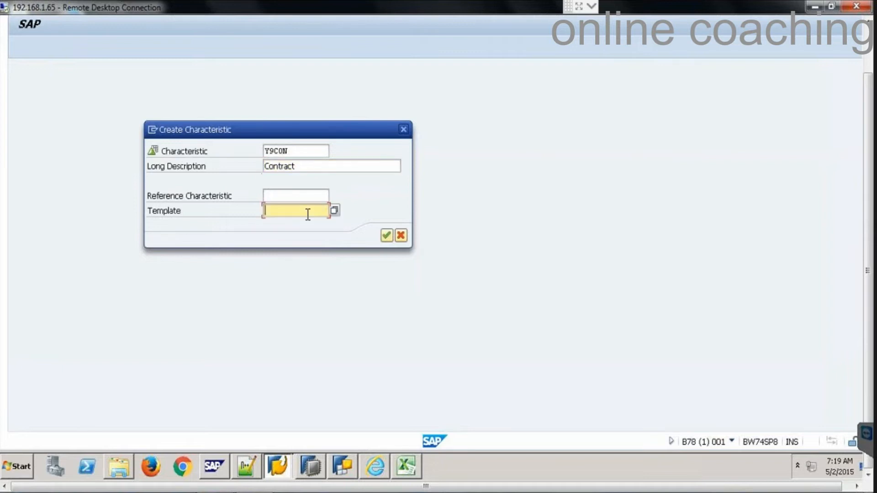
{"action": "type", "text": "SCUSTOMER"}
{"action": "left_click", "coordinate": [387, 235]}
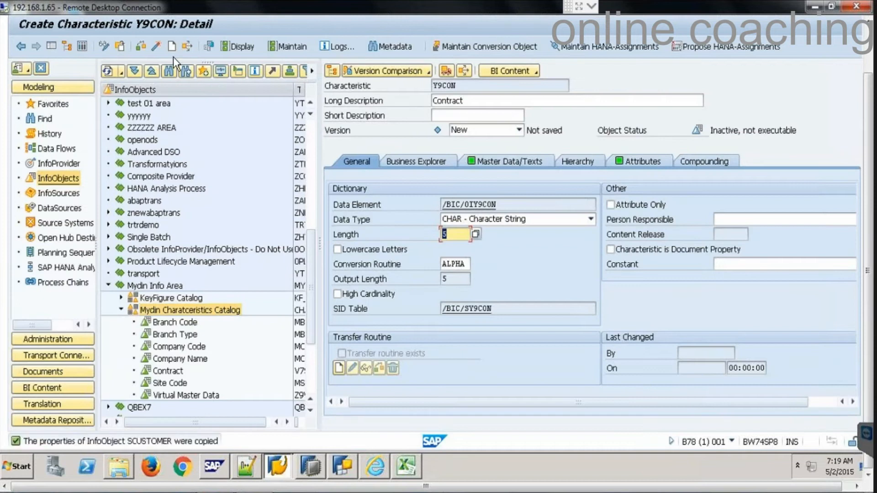
{"action": "left_click", "coordinate": [155, 45]}
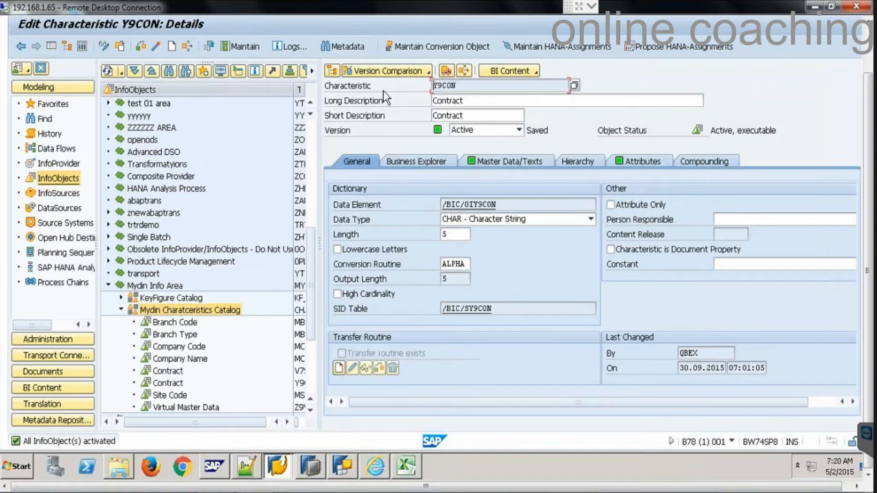
Switch to SAP HANA Studio and start an import with SAP NetWeaver BW Models as the source.
{"action": "left_click", "coordinate": [318, 457]}
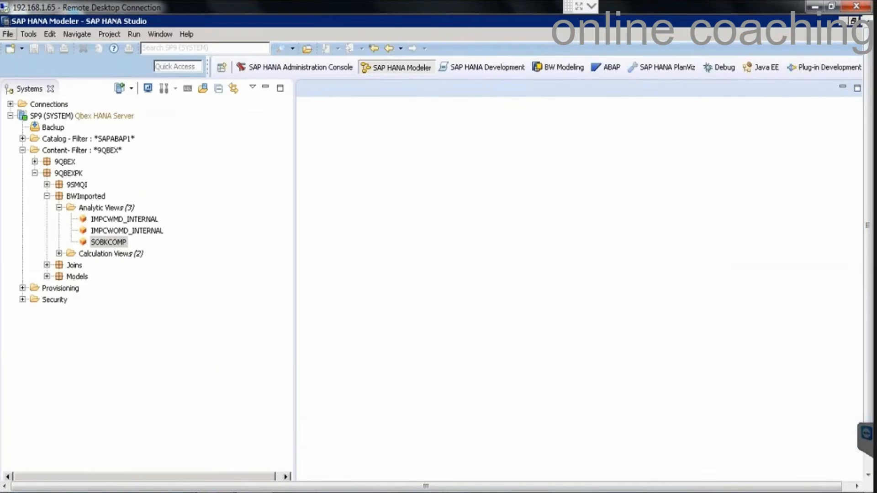
{"action": "left_click", "coordinate": [8, 34]}
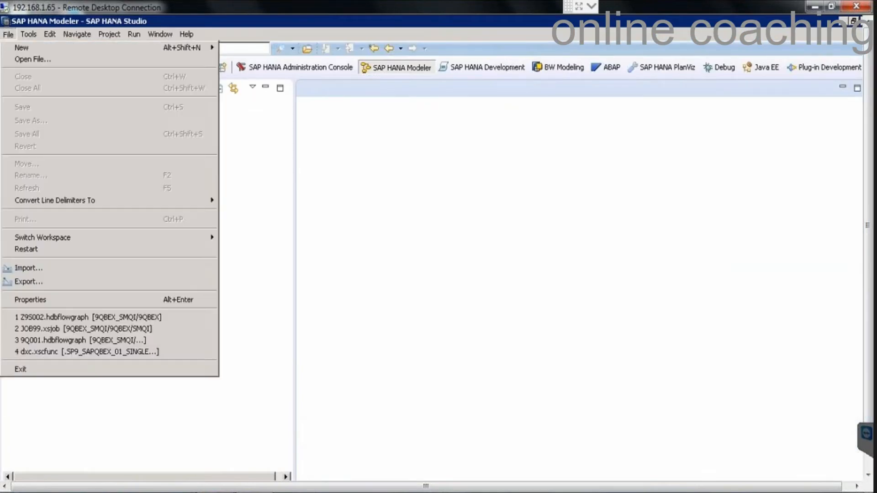
{"action": "left_click", "coordinate": [64, 268]}
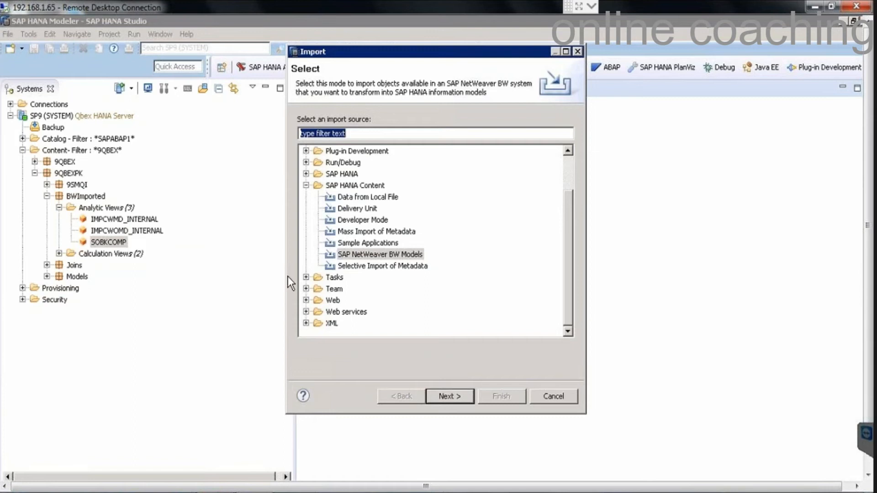
{"action": "left_click", "coordinate": [374, 252]}
{"action": "left_click", "coordinate": [446, 396]}
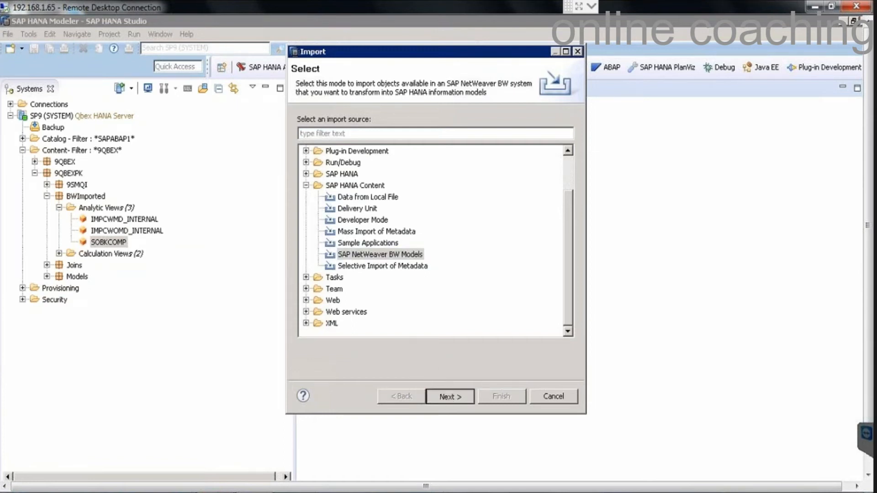
Choose the BW74SP8 connection as the source system, enter the user name and account password, and continue to target system selection.
{"action": "left_click", "coordinate": [390, 127]}
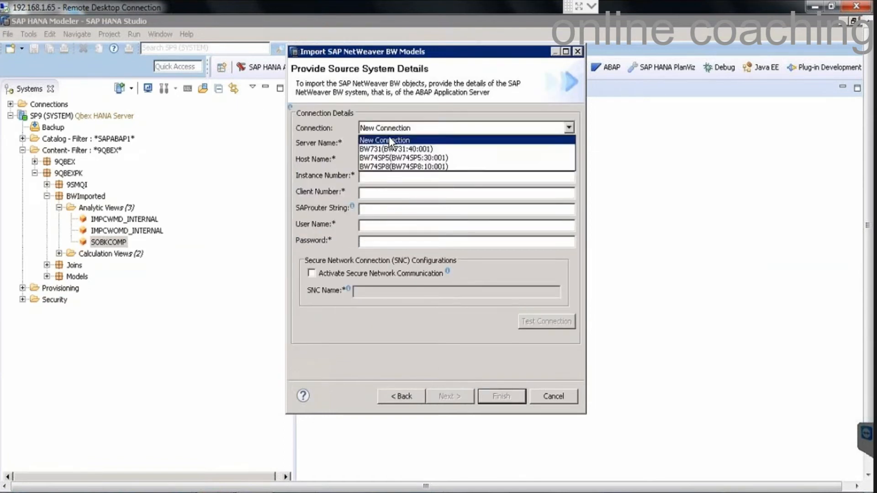
{"action": "left_click", "coordinate": [418, 165]}
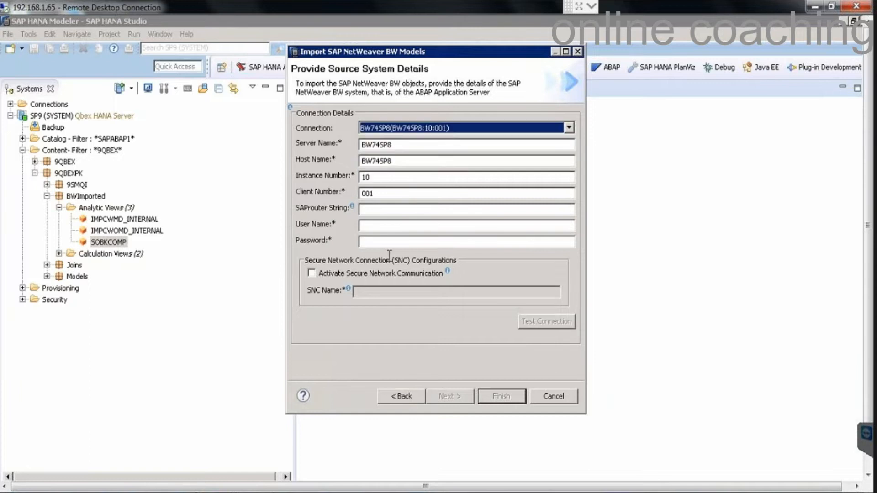
{"action": "left_click", "coordinate": [374, 227]}
{"action": "type", "text": "QBEX"}
{"action": "key", "text": "Tab"}
{"action": "type", "text": "•••••••"}
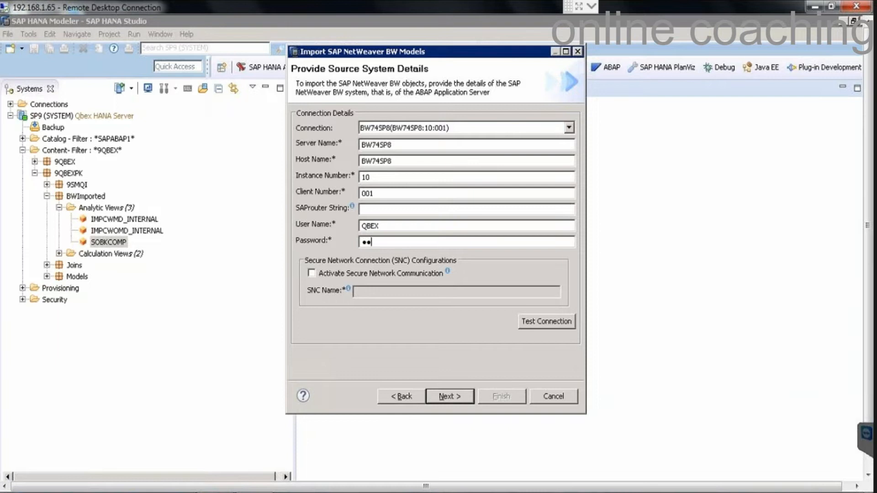
{"action": "type", "text": "••••"}
{"action": "left_click", "coordinate": [445, 397]}
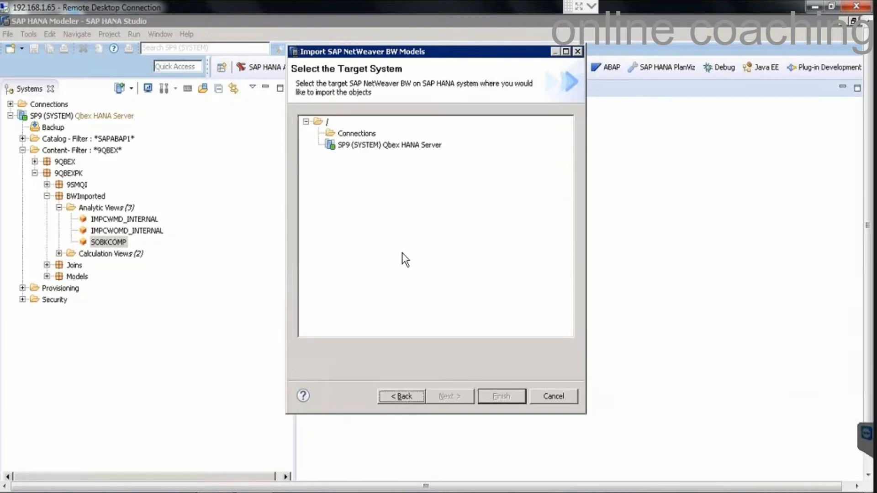
Import Y9CON to the SP9 Qbex HANA Server target in package 9QBEXPK.BWImported, with existing objects overwritten.
{"action": "left_click", "coordinate": [384, 146]}
{"action": "left_click", "coordinate": [451, 396]}
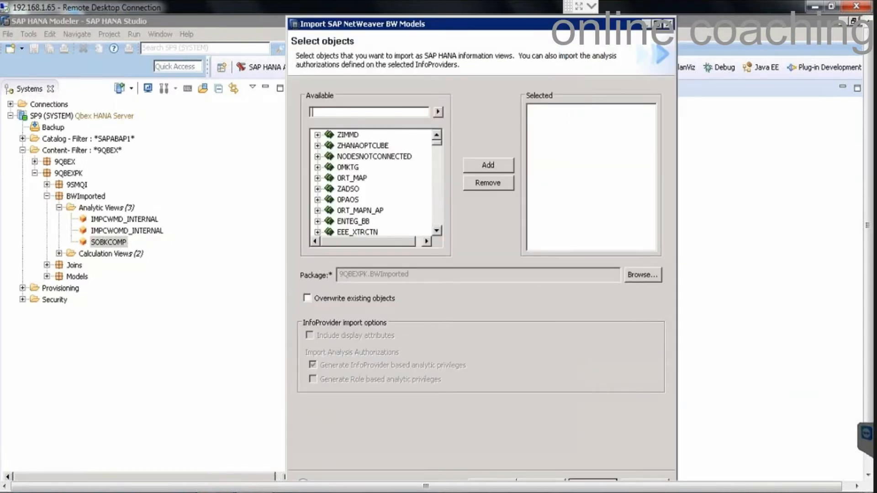
{"action": "type", "text": "Y9CON"}
{"action": "left_click", "coordinate": [439, 111]}
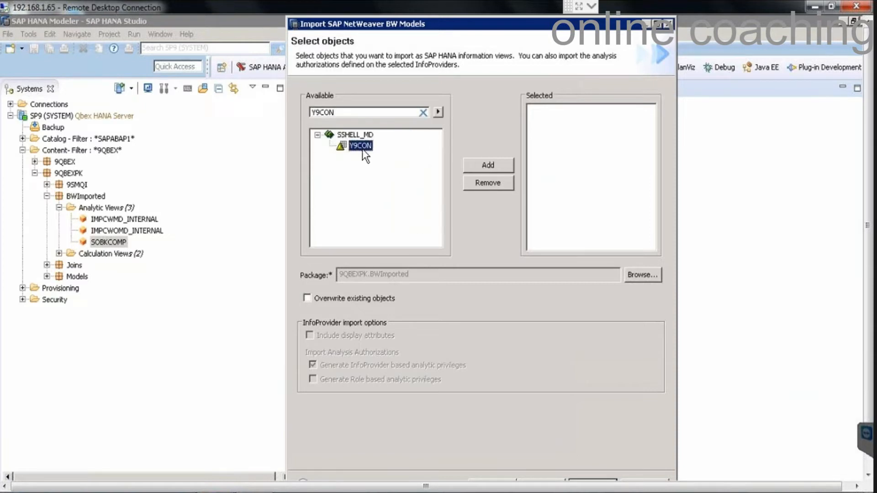
{"action": "left_click", "coordinate": [485, 164]}
{"action": "left_click", "coordinate": [364, 297]}
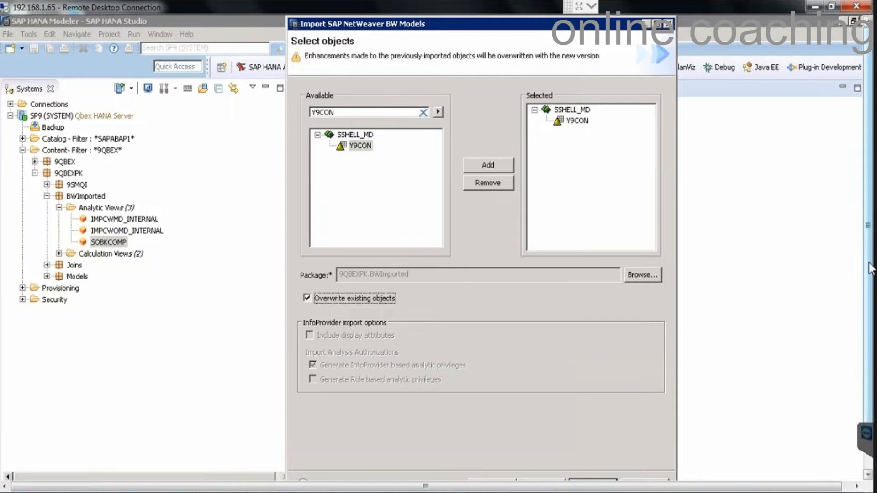
{"action": "left_click_drag", "start_coordinate": [869, 266], "coordinate": [864, 351]}
{"action": "left_click", "coordinate": [592, 433]}
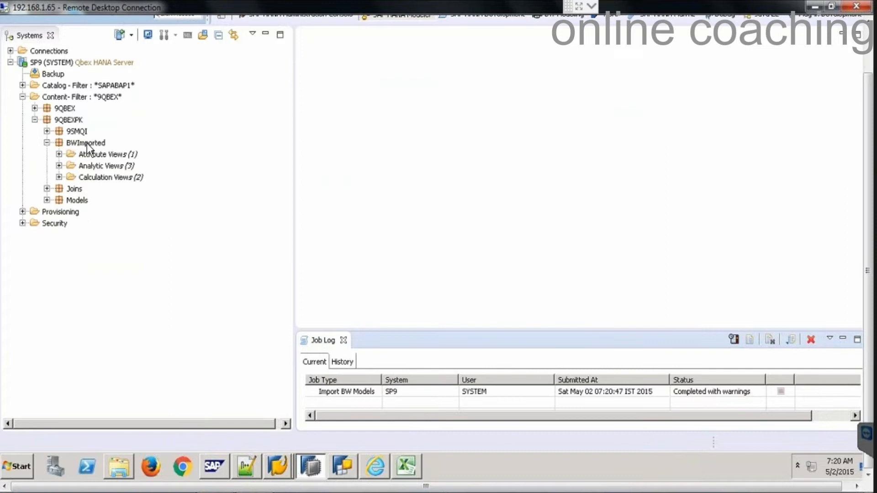
Expand the Attribute Views and Analytic Views folders of the BWImported package to check the imported objects.
{"action": "left_click", "coordinate": [59, 155]}
{"action": "left_click", "coordinate": [107, 166]}
{"action": "left_click", "coordinate": [60, 177]}
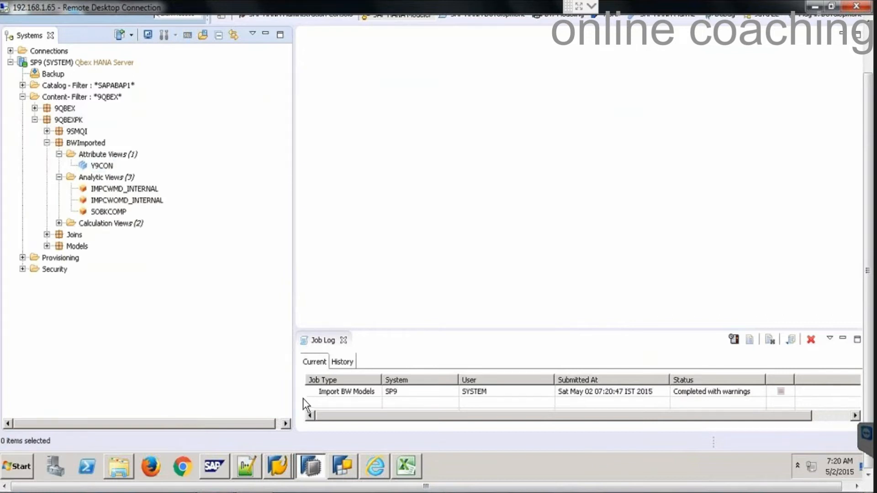
Switch back to the SAP BW Data Warehousing Workbench and leave the Y9CON characteristic details.
{"action": "mouse_move", "coordinate": [285, 463]}
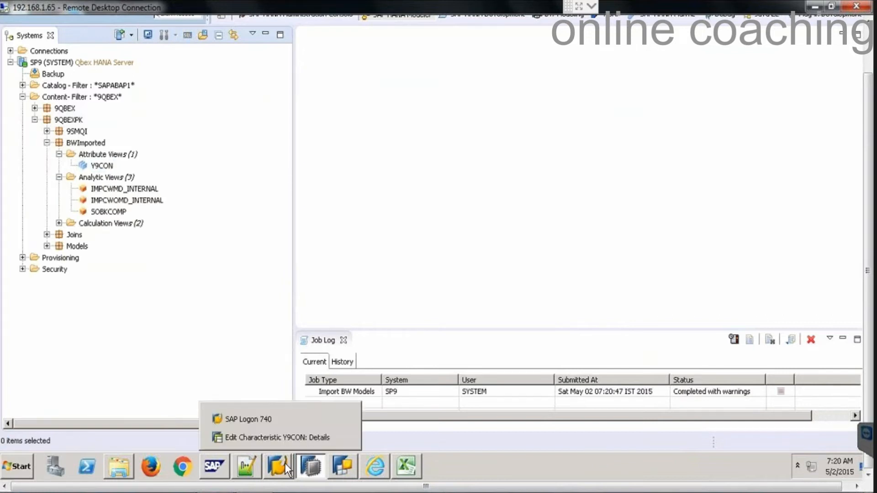
{"action": "left_click", "coordinate": [283, 434]}
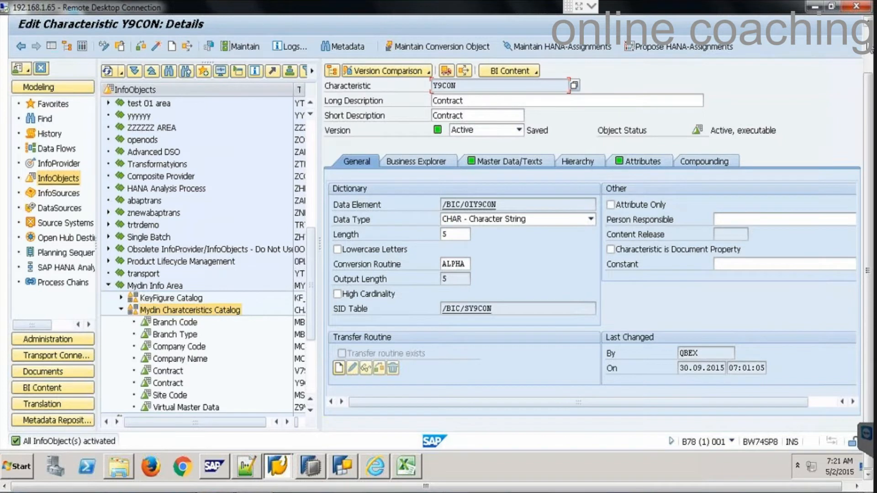
{"action": "left_click", "coordinate": [869, 48]}
{"action": "left_click", "coordinate": [182, 51]}
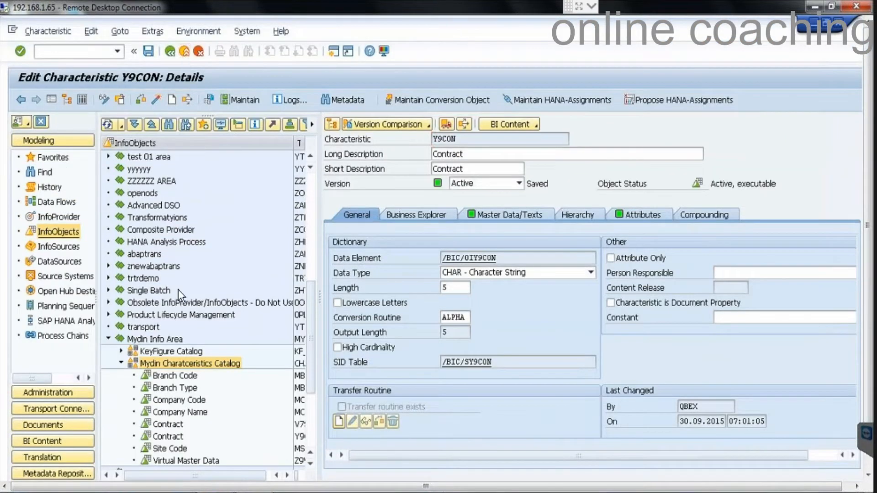
Create and activate the characteristic Y99CON with the long description Contract in the Mydin characteristics catalog.
{"action": "right_click", "coordinate": [214, 363]}
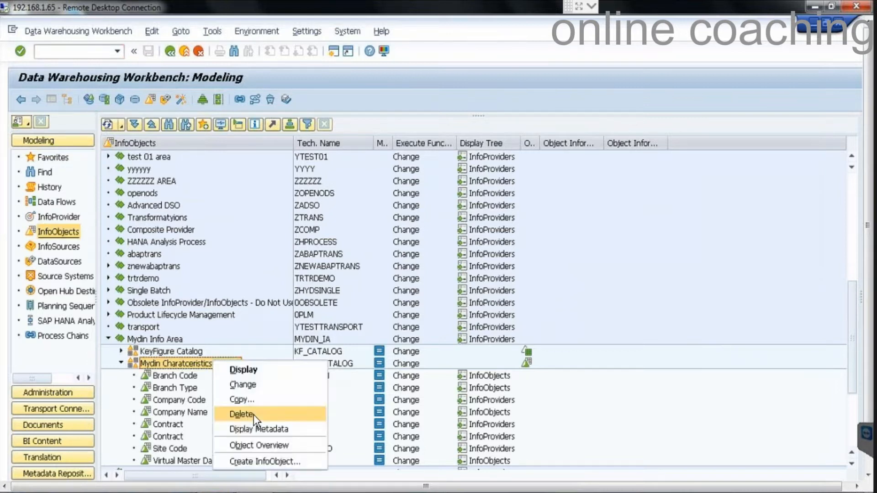
{"action": "left_click", "coordinate": [268, 459]}
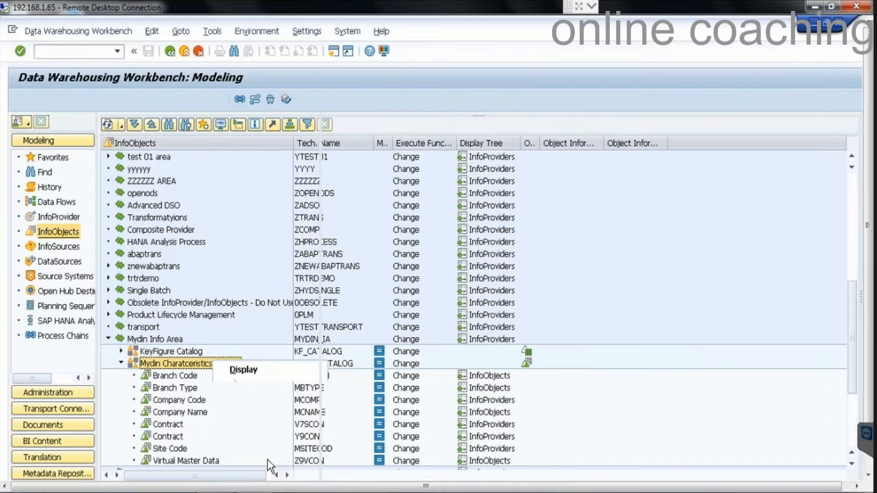
{"action": "type", "text": "y99co"}
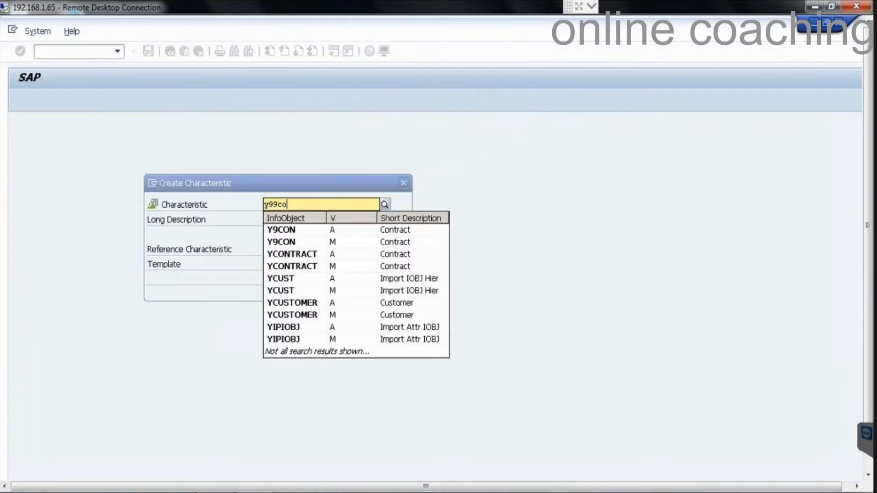
{"action": "type", "text": "n"}
{"action": "key", "text": "Tab"}
{"action": "type", "text": "Contract"}
{"action": "key", "text": "Return"}
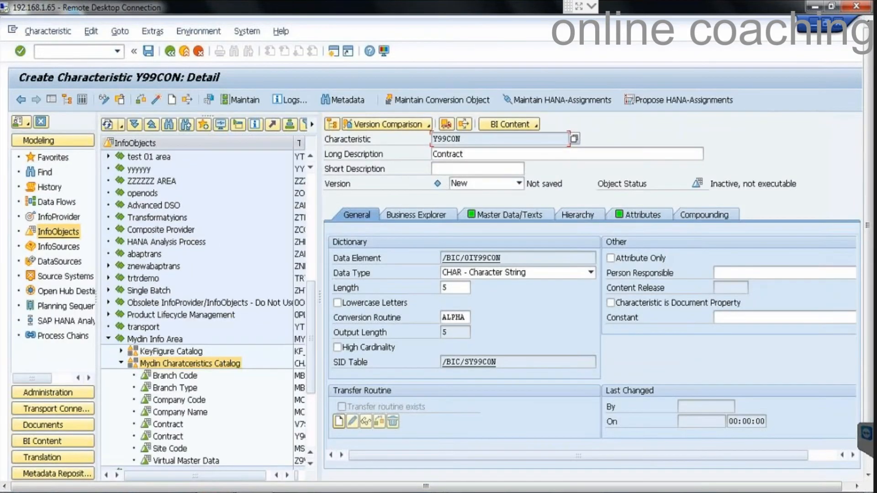
{"action": "left_click", "coordinate": [157, 99]}
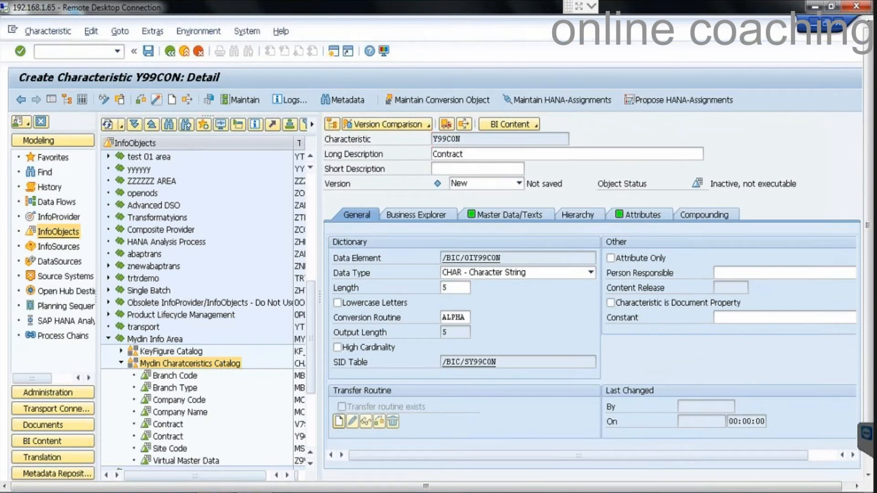
Insert characteristic Y99CON as an InfoProvider in the Master Data Global InfoArea.
{"action": "left_click", "coordinate": [64, 218]}
{"action": "left_click", "coordinate": [186, 52]}
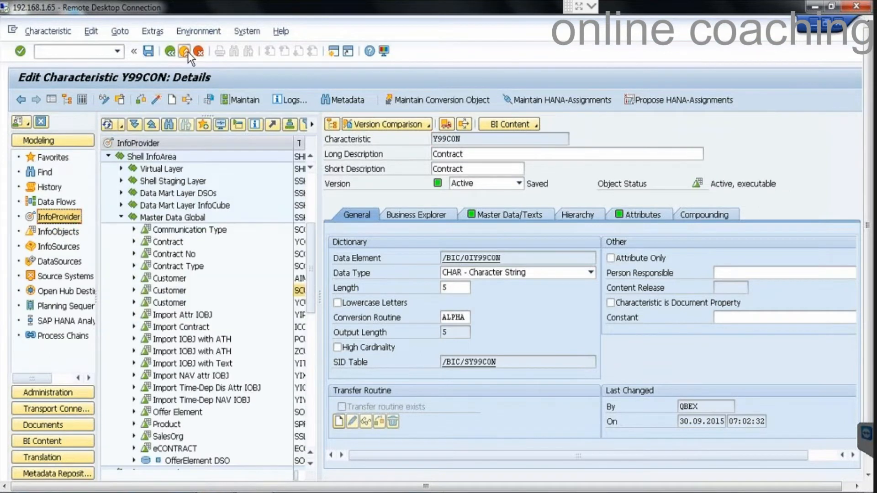
{"action": "right_click", "coordinate": [196, 218]}
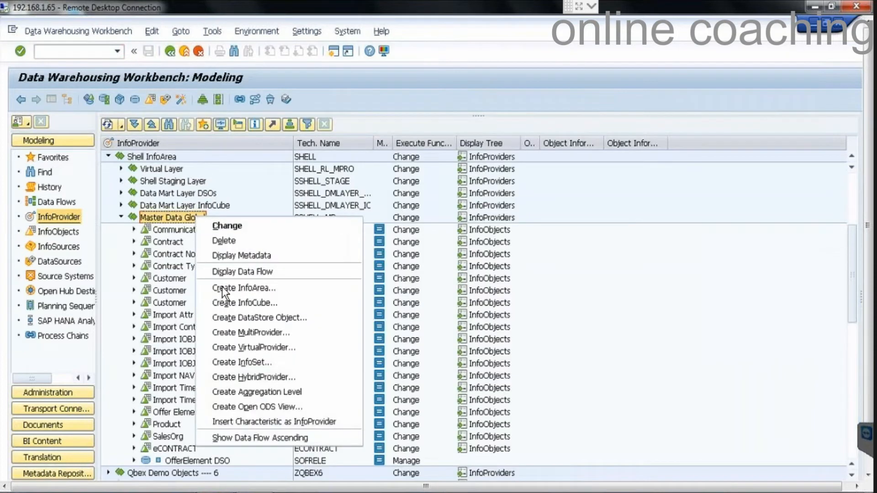
{"action": "left_click", "coordinate": [273, 421]}
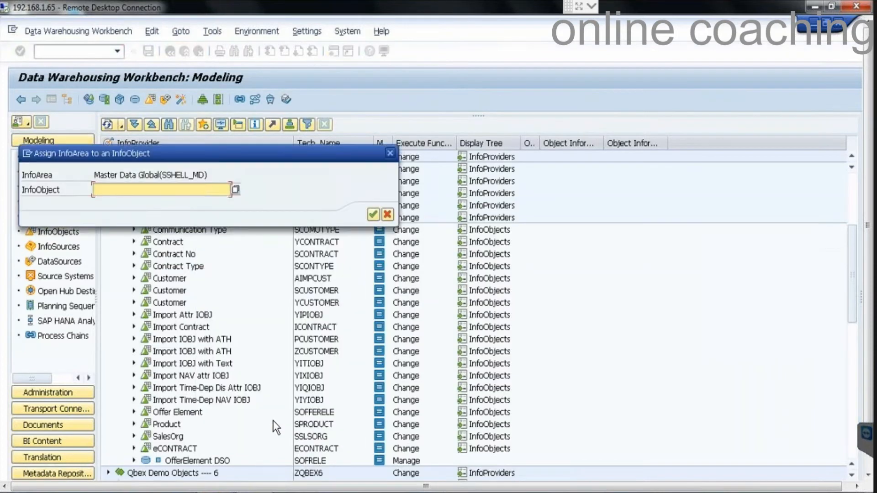
{"action": "type", "text": "y99con"}
{"action": "key", "text": "Return"}
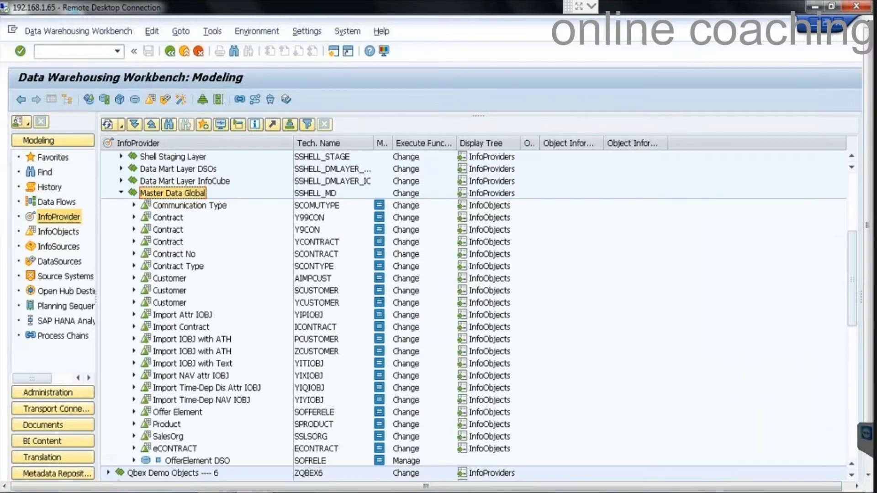
Switch to SAP HANA Studio and start an import of SAP NetWeaver BW models.
{"action": "mouse_move", "coordinate": [408, 492]}
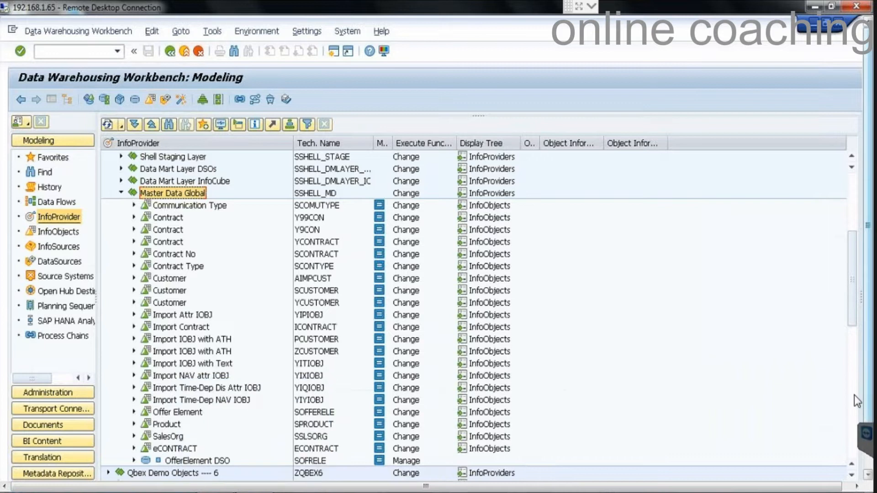
{"action": "left_click_drag", "start_coordinate": [869, 400], "coordinate": [866, 453]}
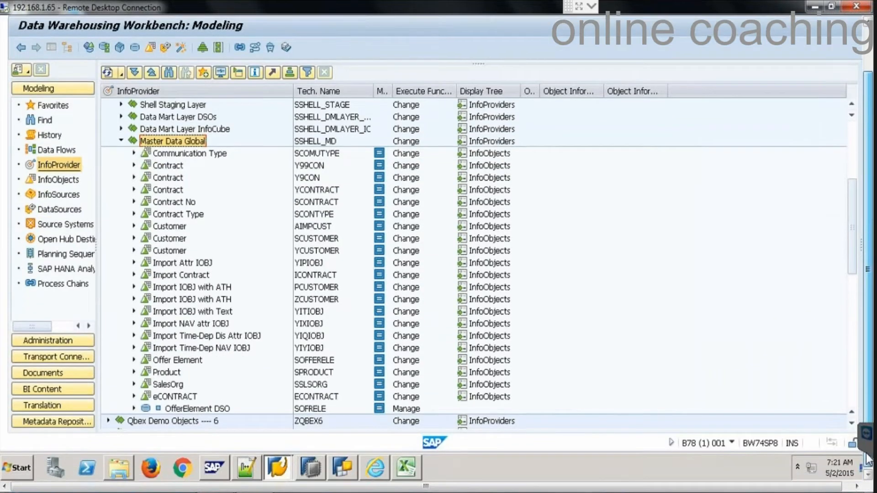
{"action": "left_click", "coordinate": [311, 466]}
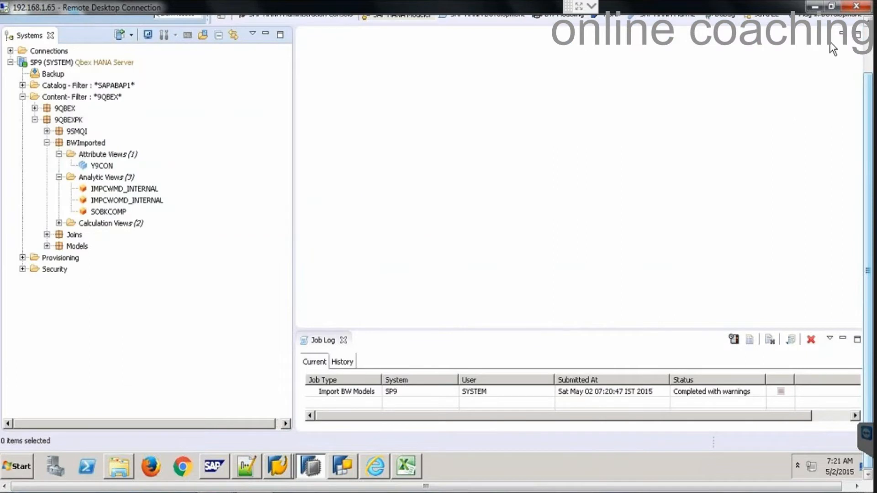
{"action": "left_click", "coordinate": [868, 44]}
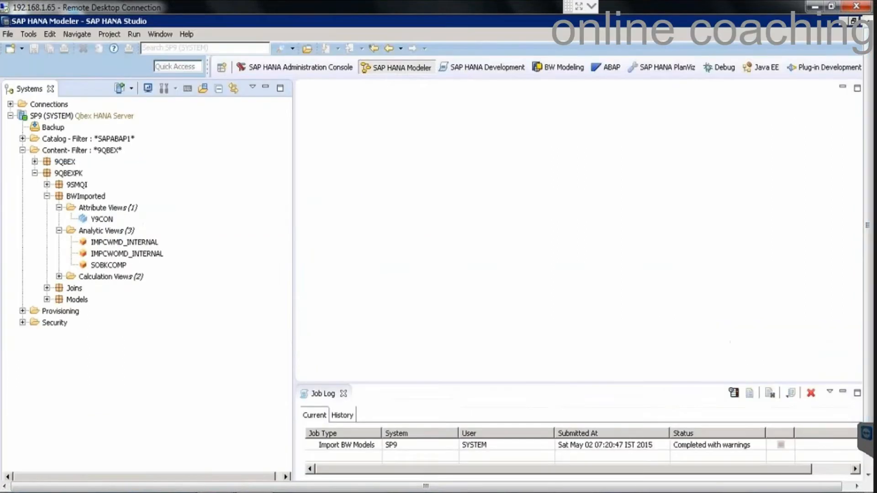
{"action": "left_click", "coordinate": [8, 32]}
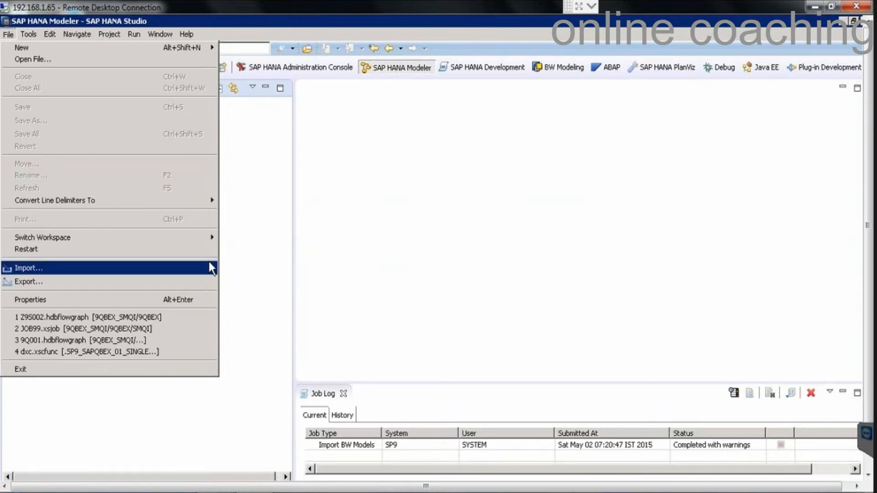
{"action": "left_click", "coordinate": [54, 265]}
{"action": "double_click", "coordinate": [383, 254]}
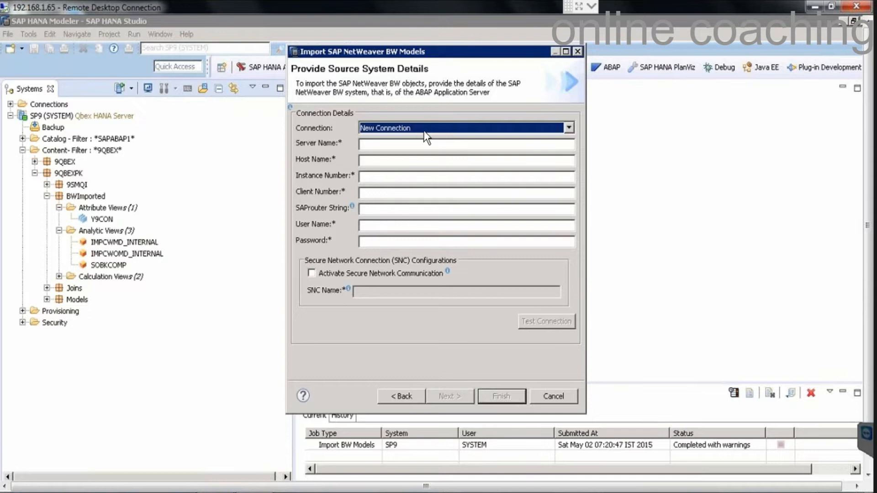
Choose the BW74SP8 source connection, enter the user name and account password, and continue to target system selection.
{"action": "left_click", "coordinate": [424, 130]}
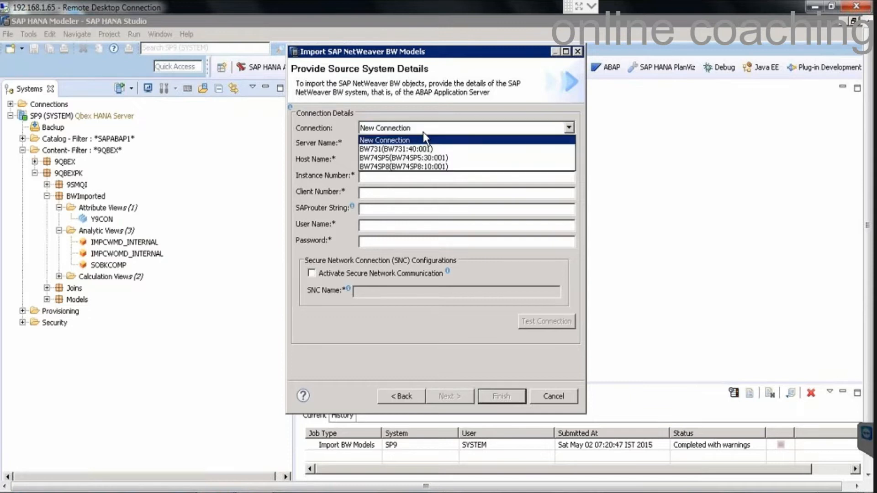
{"action": "left_click", "coordinate": [420, 167]}
{"action": "left_click", "coordinate": [386, 226]}
{"action": "type", "text": "QBEX"}
{"action": "key", "text": "Tab"}
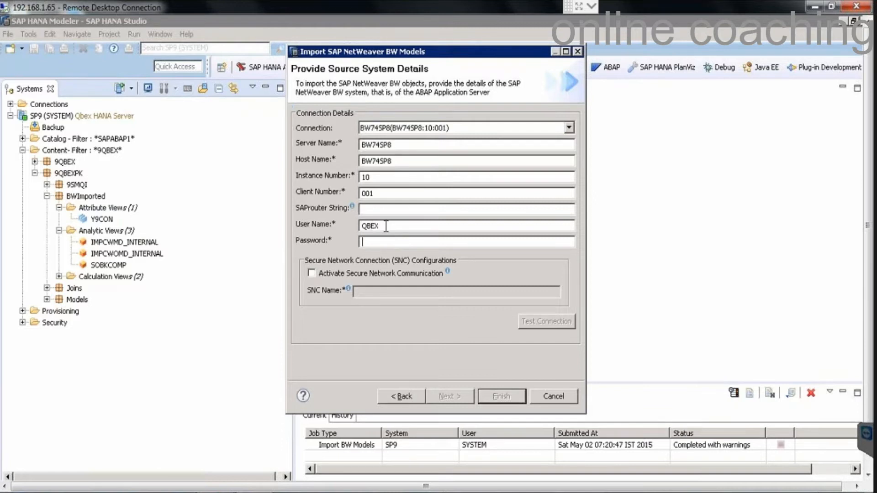
{"action": "type", "text": "w••••••••••"}
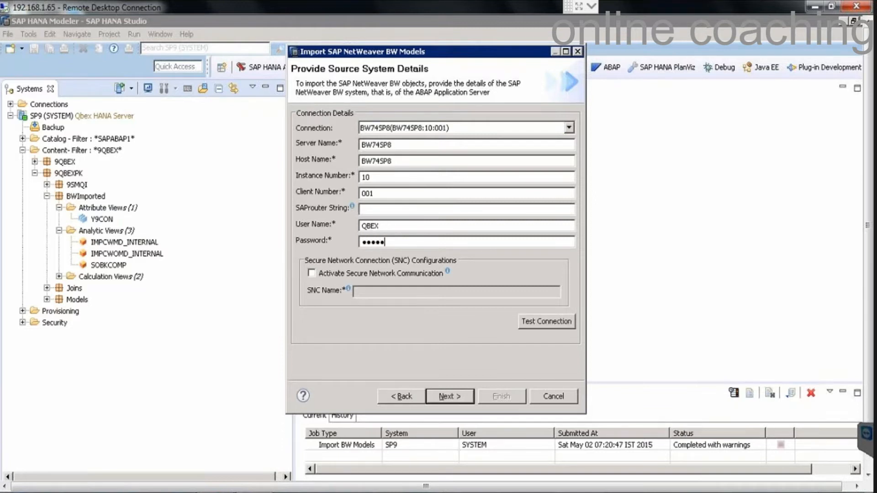
{"action": "key", "text": "Return"}
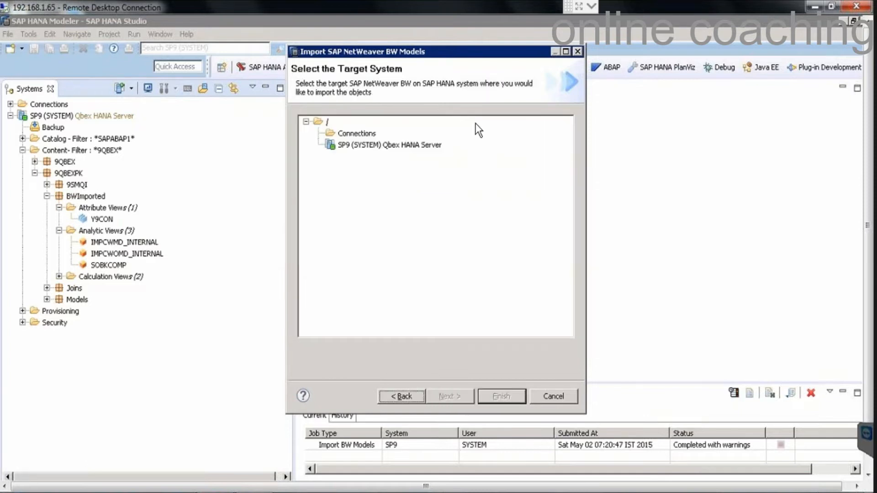
Import Y99CON from SSHELL_MD to the SP9 Qbex HANA Server target in package 9QBEXPK.BWImported.
{"action": "left_click", "coordinate": [390, 144]}
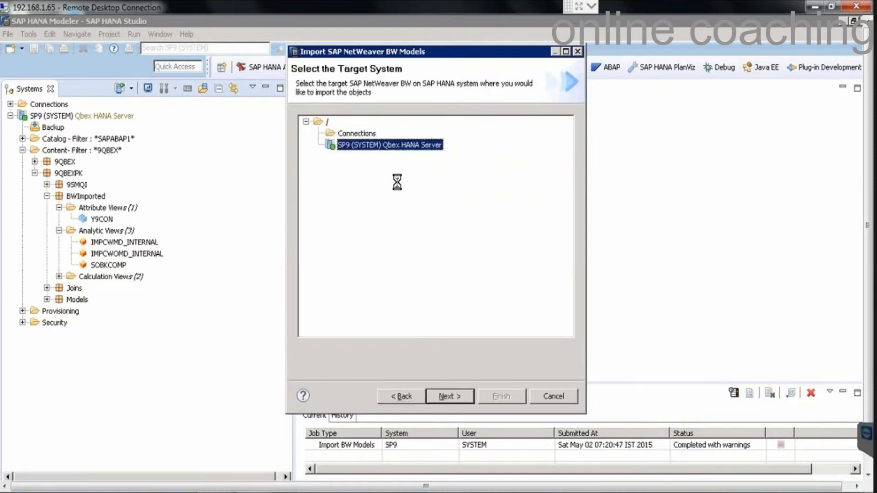
{"action": "left_click", "coordinate": [451, 395]}
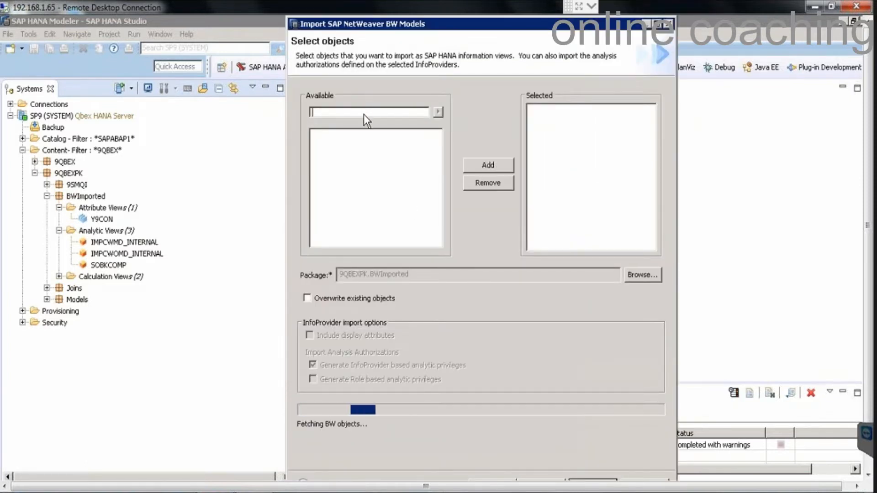
{"action": "type", "text": "Y9CON"}
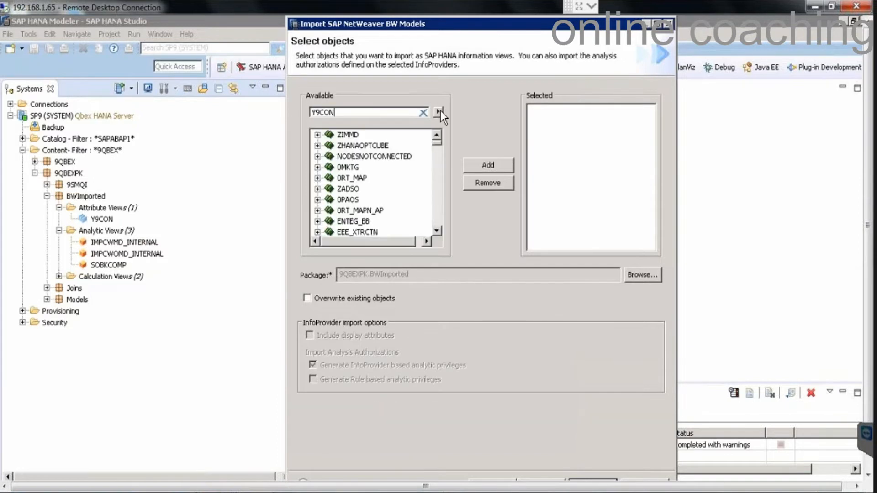
{"action": "left_click", "coordinate": [319, 113]}
{"action": "type", "text": "9"}
{"action": "left_click", "coordinate": [438, 113]}
{"action": "left_click", "coordinate": [362, 145]}
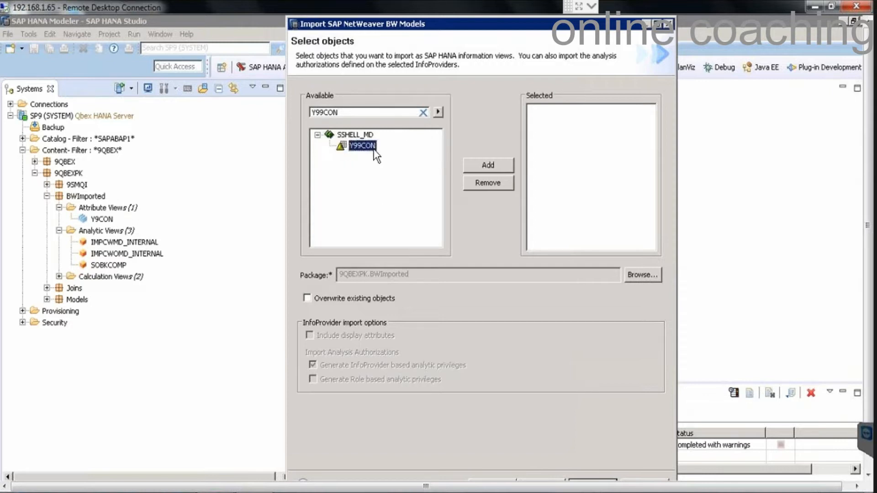
{"action": "left_click", "coordinate": [494, 166]}
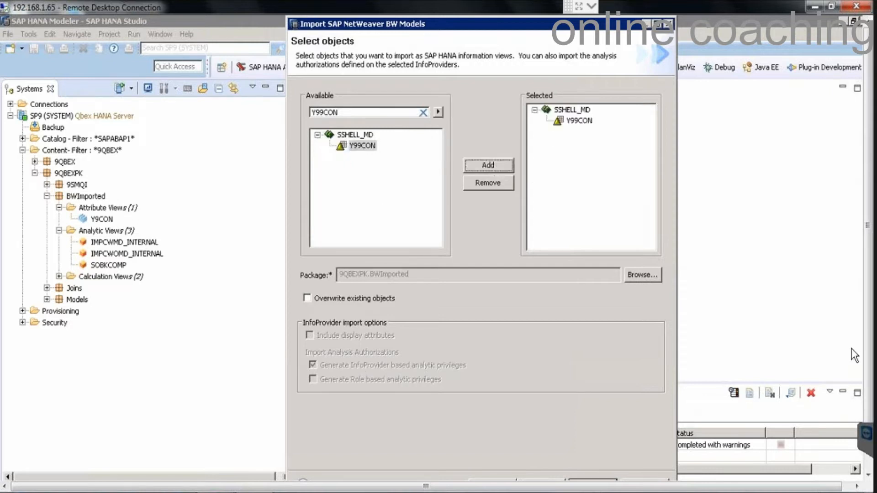
{"action": "left_click_drag", "start_coordinate": [868, 225], "coordinate": [867, 271]}
{"action": "left_click", "coordinate": [592, 432]}
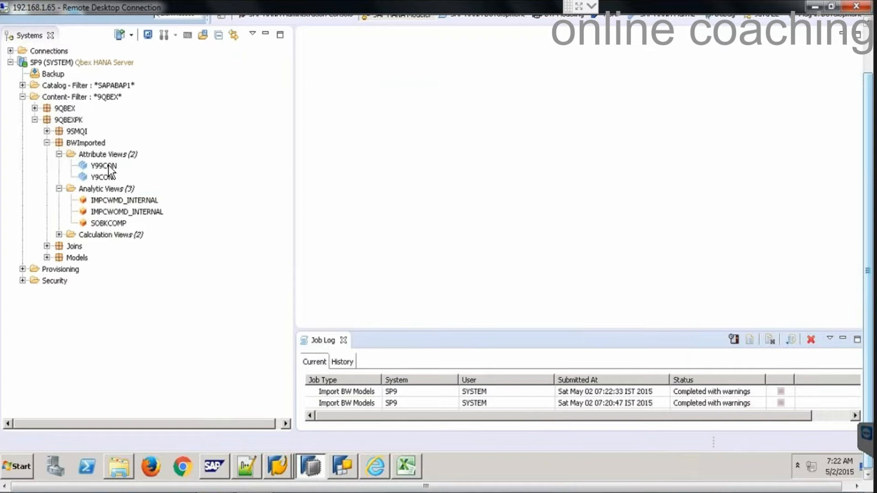
Select the imported Y99CON attribute view in the BWImported package and close the Job Log.
{"action": "left_click", "coordinate": [108, 166]}
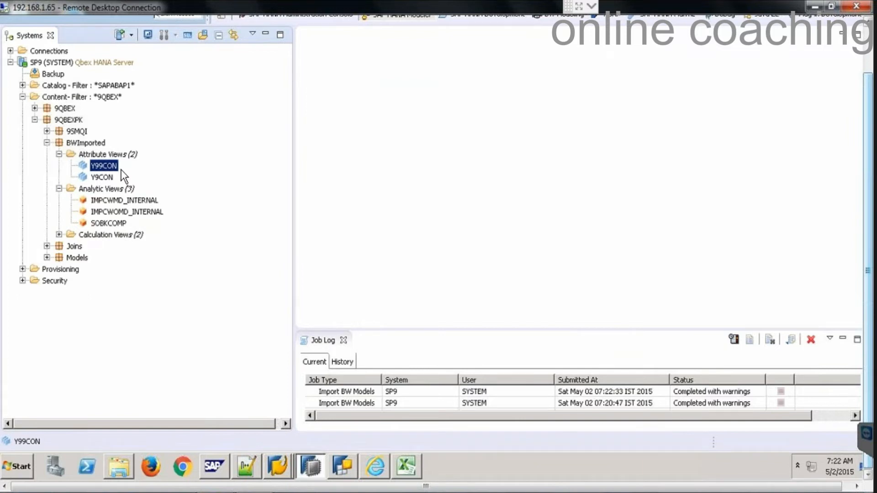
{"action": "left_click", "coordinate": [866, 46]}
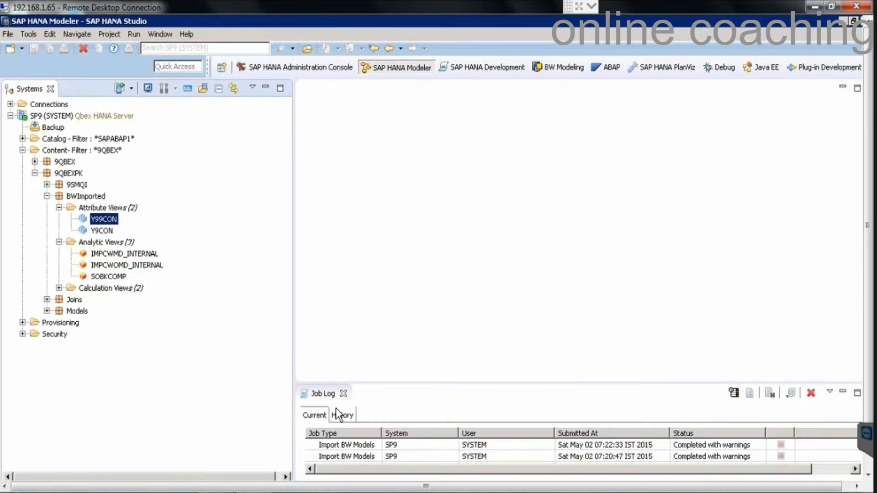
{"action": "left_click", "coordinate": [342, 394]}
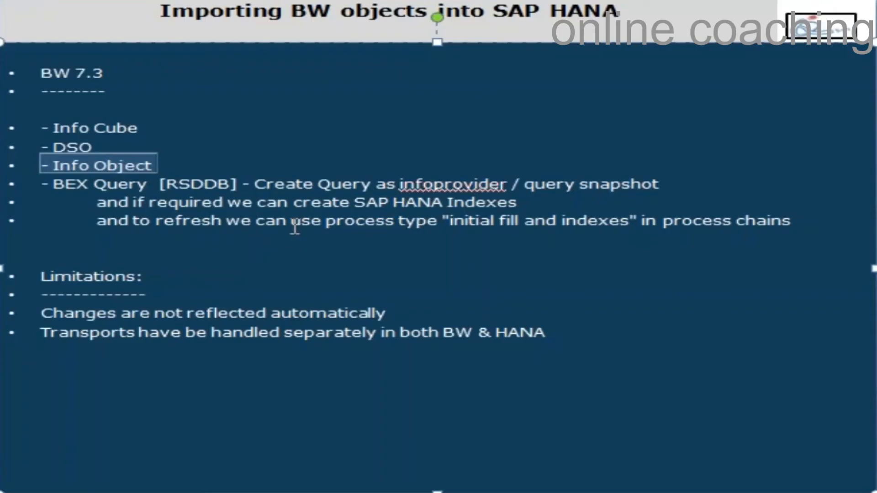
{"action": "left_click", "coordinate": [291, 221]}
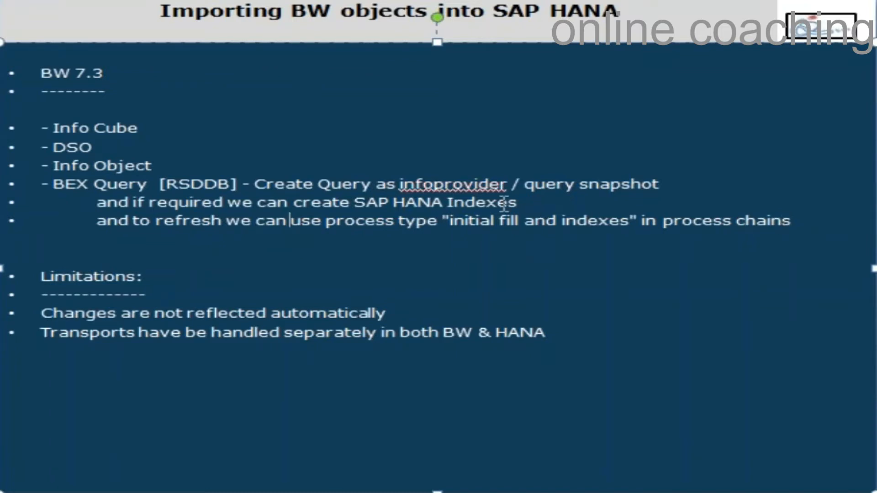
{"action": "left_click_drag", "start_coordinate": [52, 184], "coordinate": [242, 184]}
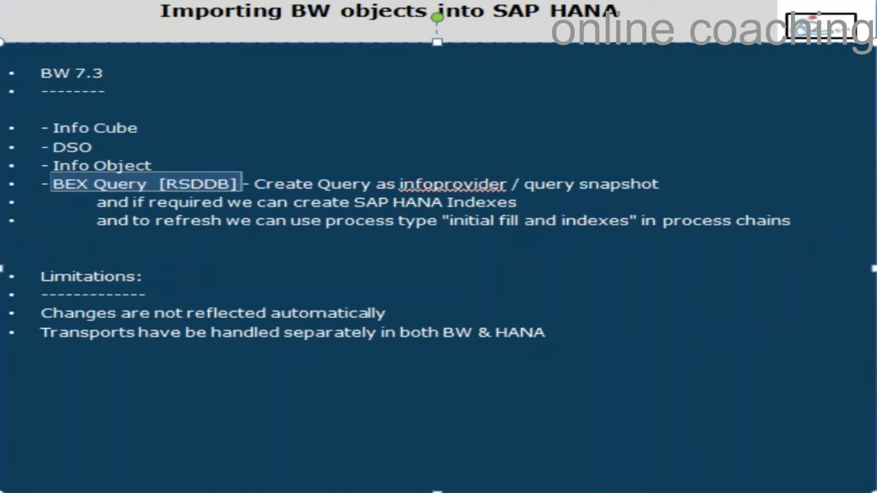
{"action": "mouse_move", "coordinate": [501, 492]}
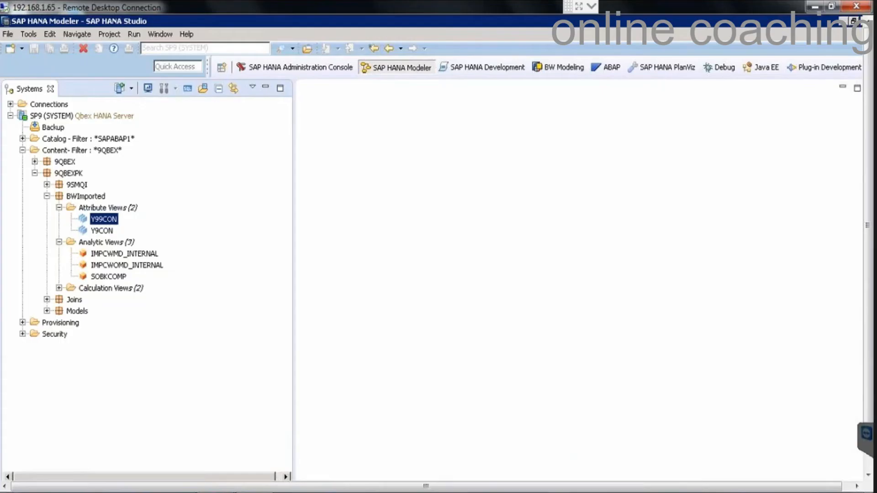
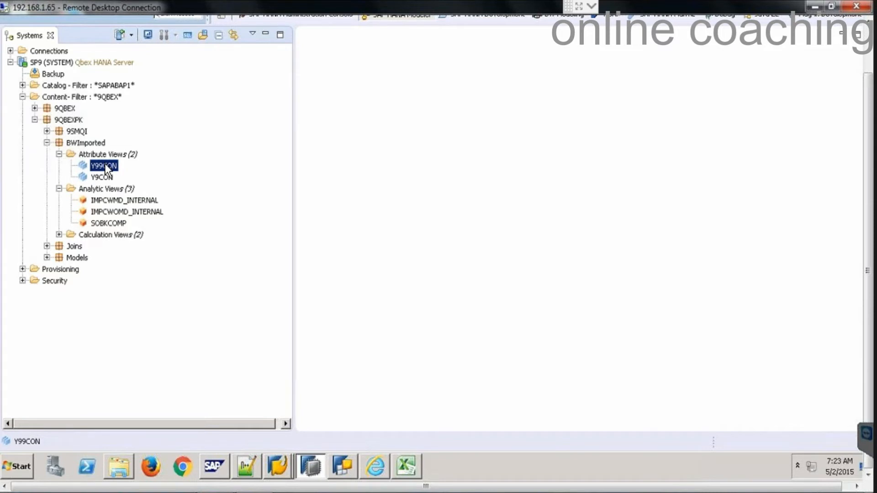
Switch to the SAP BW Data Warehousing Workbench and collapse the Master Data Global InfoArea.
{"action": "left_click", "coordinate": [273, 470]}
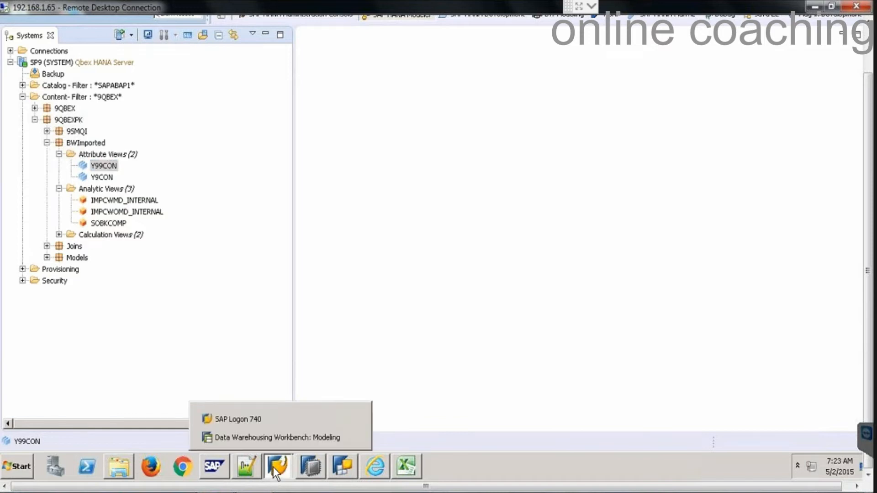
{"action": "left_click", "coordinate": [295, 437]}
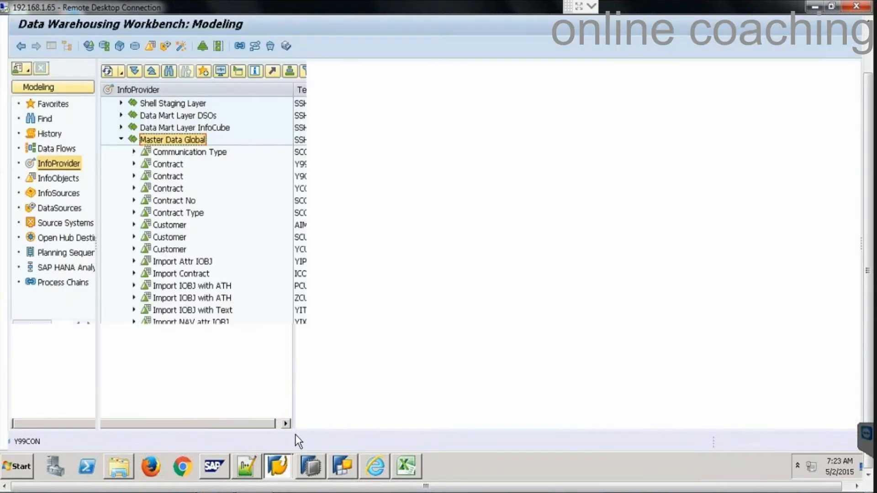
{"action": "left_click", "coordinate": [121, 139]}
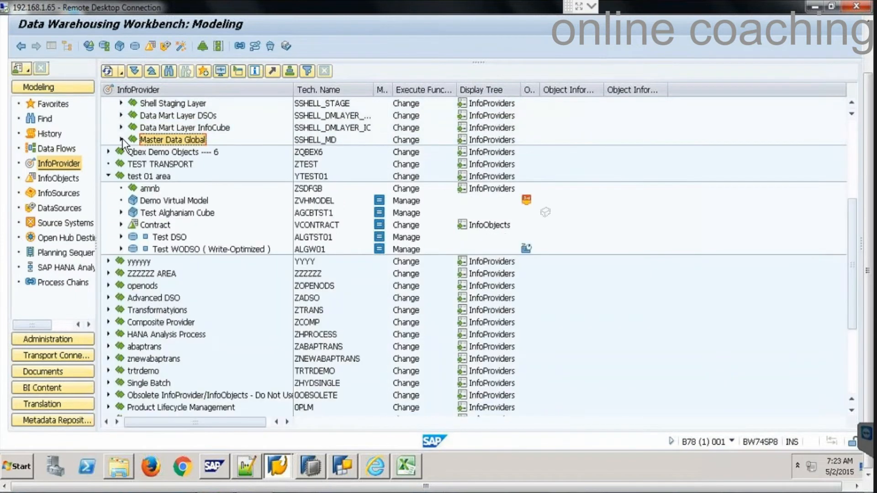
Collapse test 01 area and open the management screen of the OfferBook Complaince-Contract DataStore object from the favorites.
{"action": "left_click", "coordinate": [108, 176]}
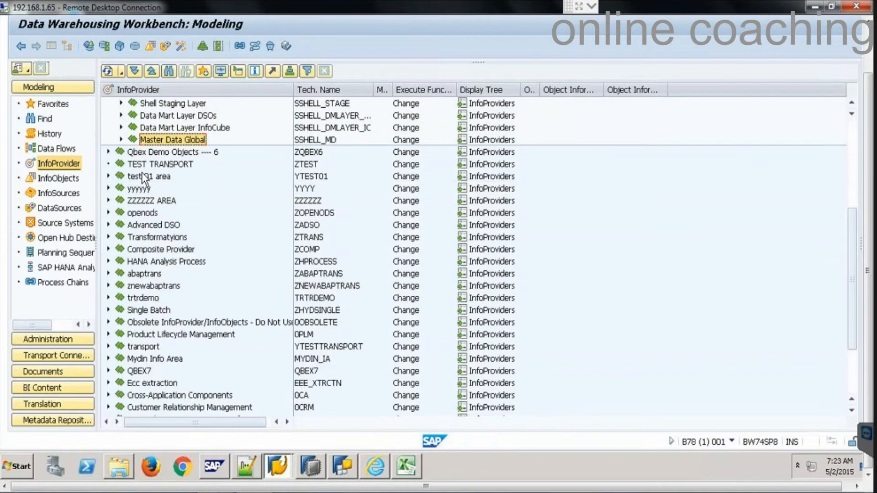
{"action": "left_click", "coordinate": [52, 104]}
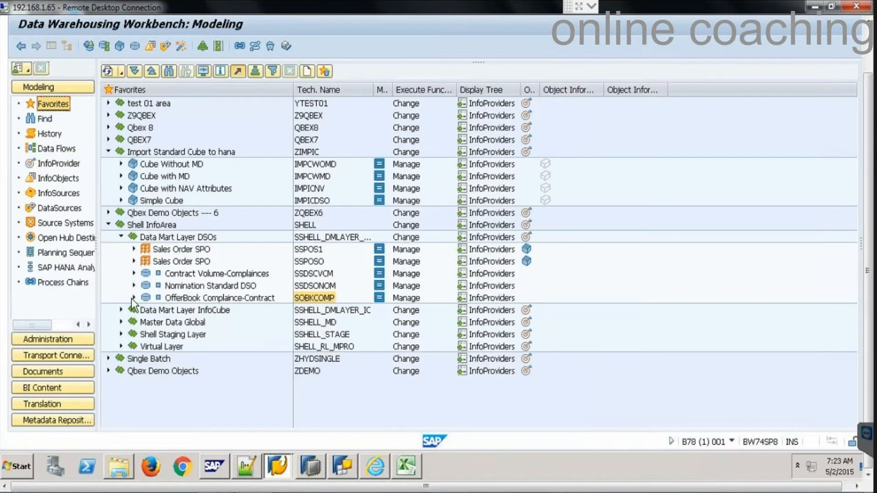
{"action": "right_click", "coordinate": [188, 295]}
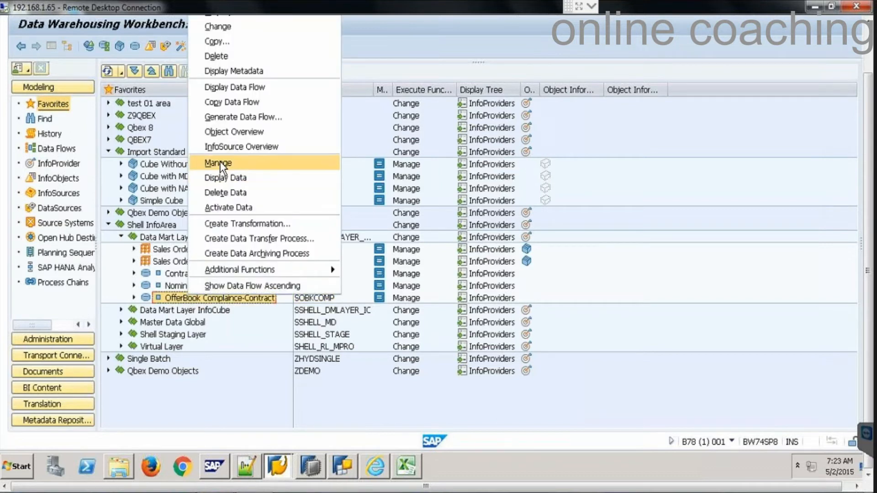
{"action": "left_click", "coordinate": [220, 162]}
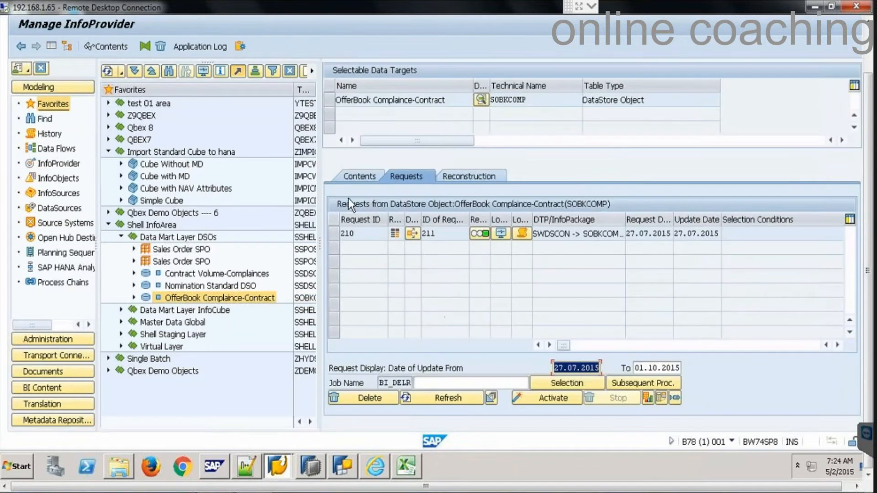
Display the active data of the OfferBook Complaince-Contract DataStore object without selection restrictions, and return to the modeling workbench.
{"action": "left_click", "coordinate": [347, 174]}
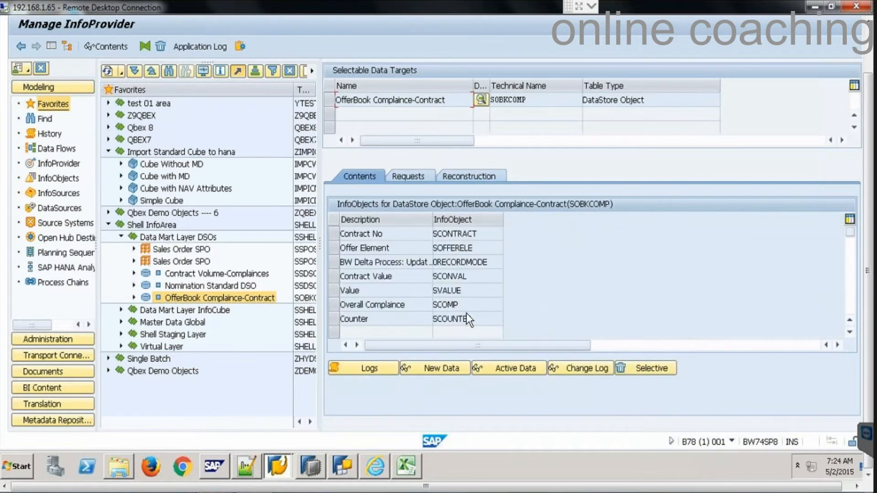
{"action": "left_click", "coordinate": [515, 367]}
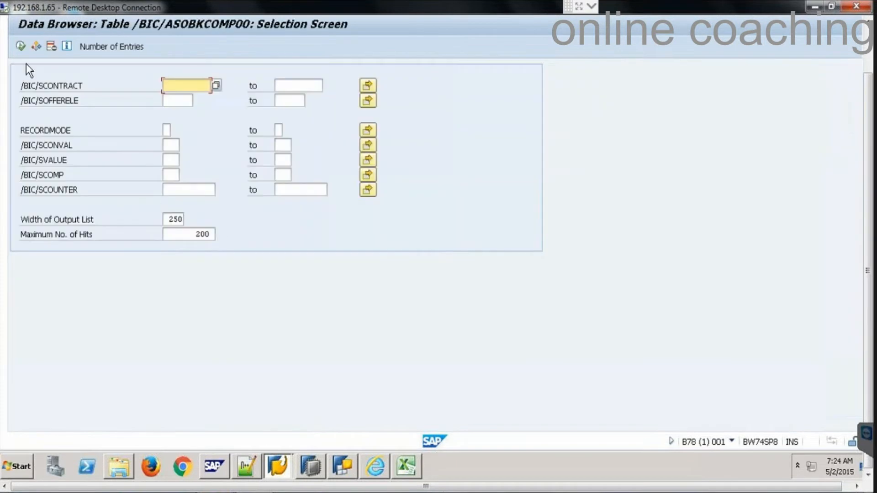
{"action": "left_click", "coordinate": [20, 46]}
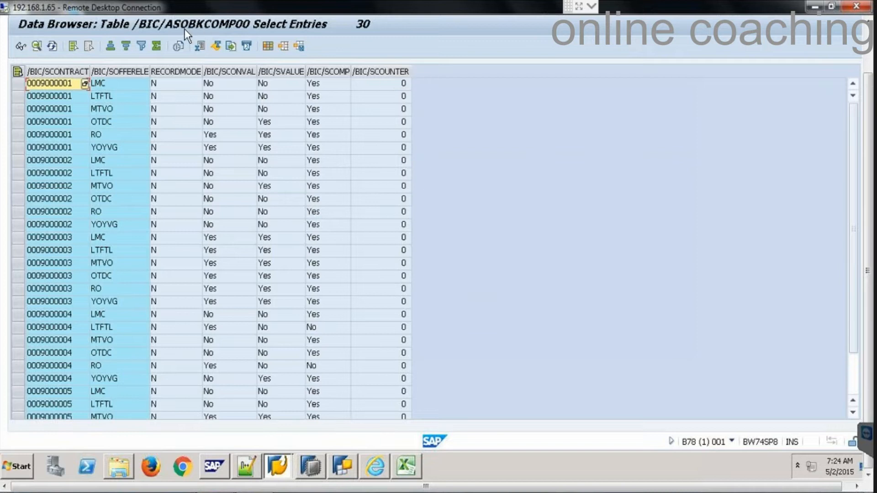
{"action": "left_click", "coordinate": [869, 45]}
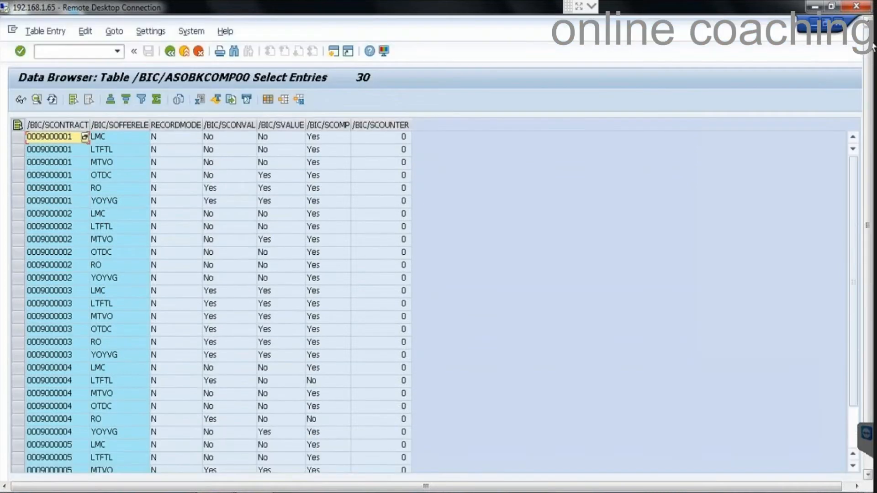
{"action": "left_click", "coordinate": [200, 51]}
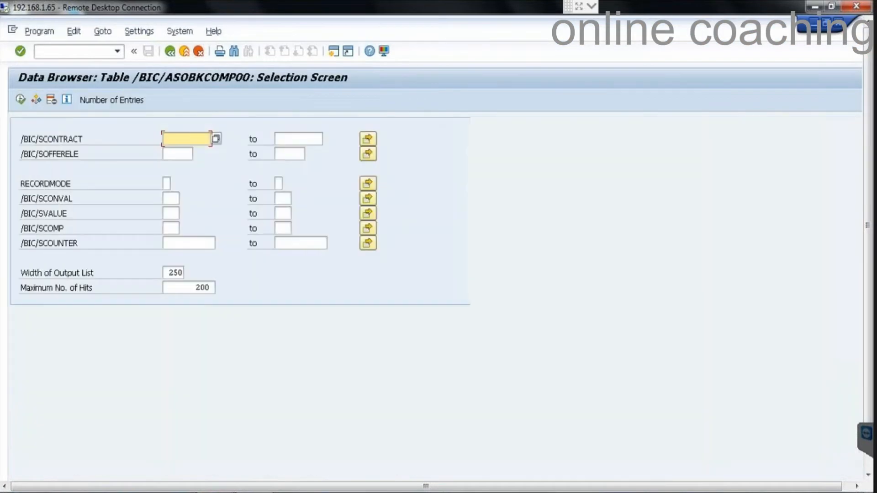
{"action": "left_click", "coordinate": [200, 51]}
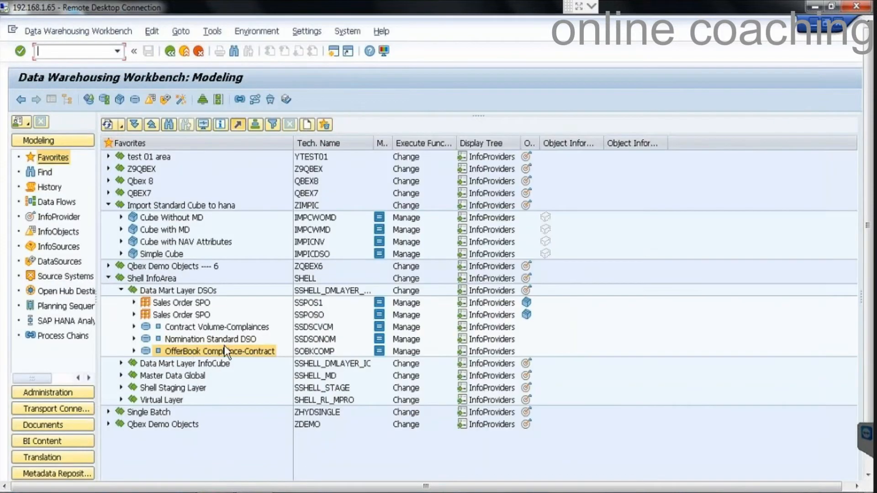
Collapse Data Mart Layer DSOs, expand Sales Order based on Cubes in the Virtual Layer, and select its technical name SMPICSORD.
{"action": "left_click", "coordinate": [121, 290]}
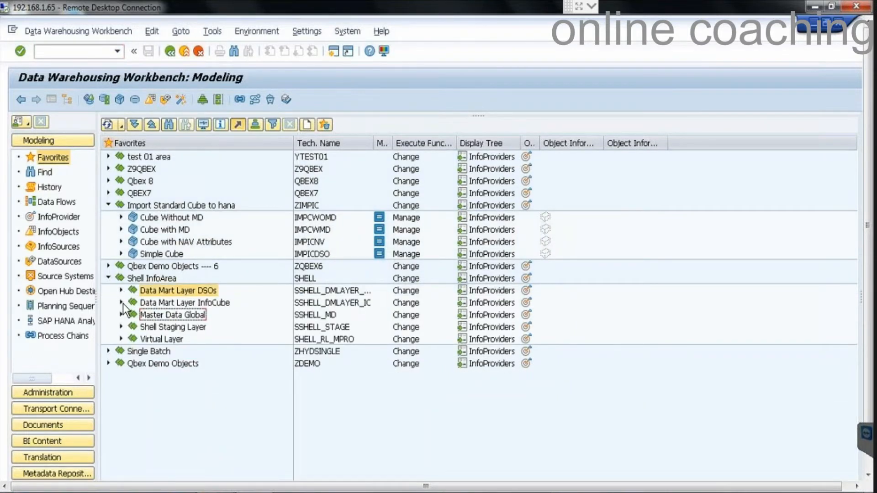
{"action": "left_click", "coordinate": [121, 338]}
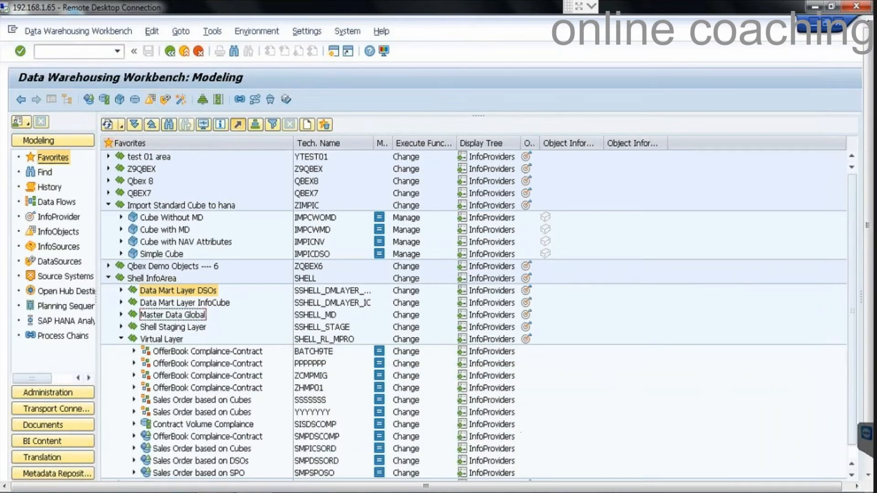
{"action": "left_click_drag", "start_coordinate": [868, 302], "coordinate": [866, 346]}
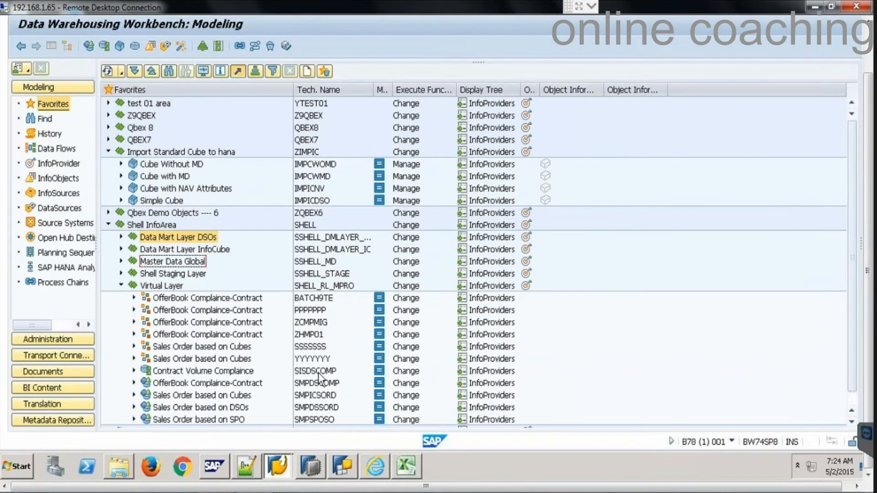
{"action": "left_click", "coordinate": [134, 395]}
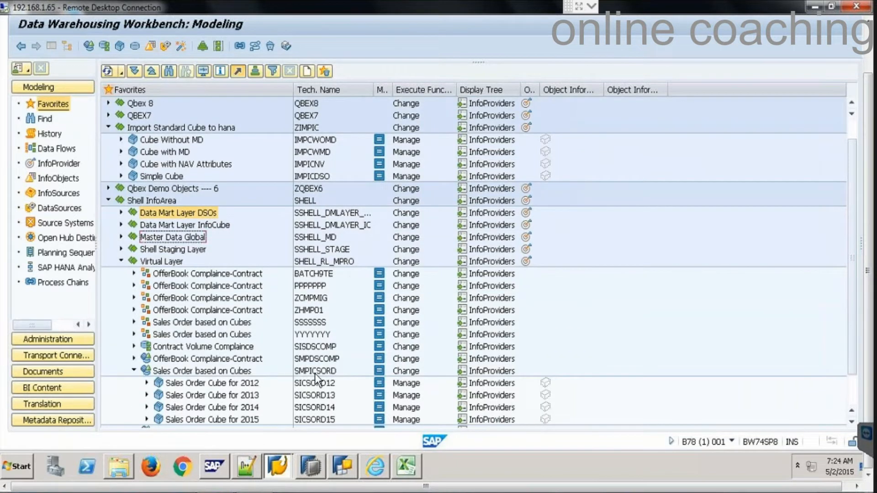
{"action": "left_click", "coordinate": [316, 373]}
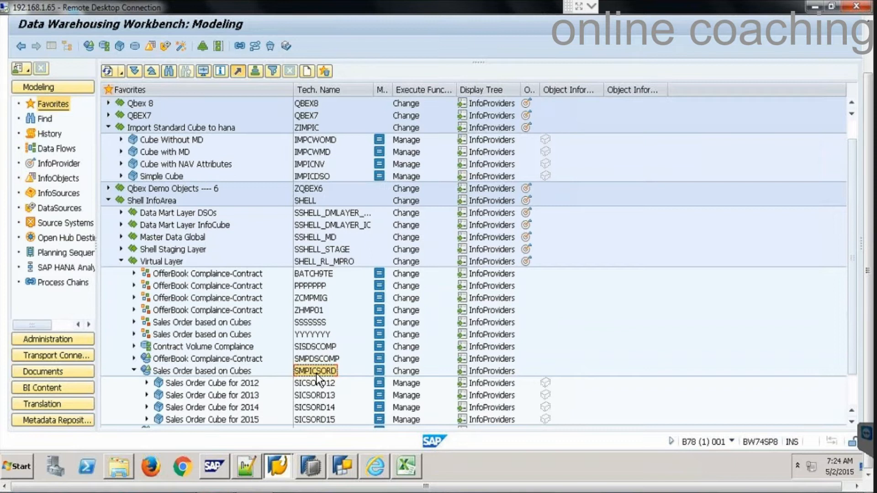
Switch to BEx Query Designer and create a new query on the InfoProvider SMPICSORD, found by its technical name.
{"action": "left_click", "coordinate": [343, 465]}
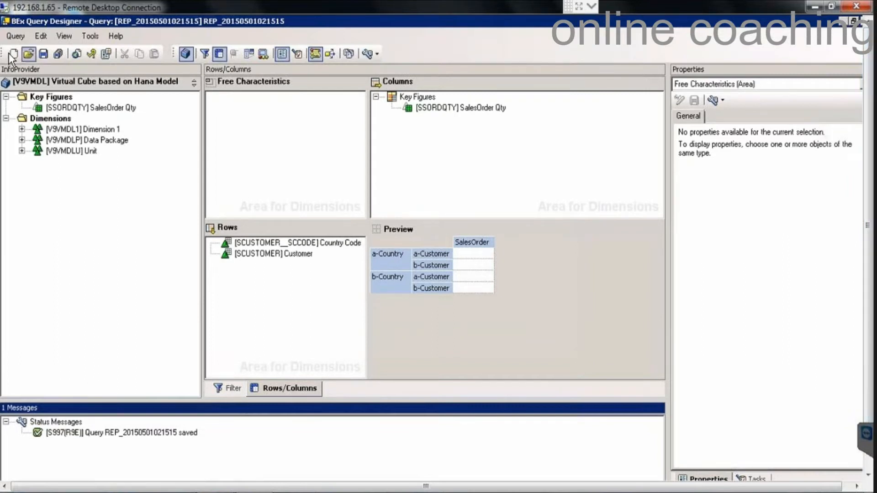
{"action": "left_click", "coordinate": [12, 54]}
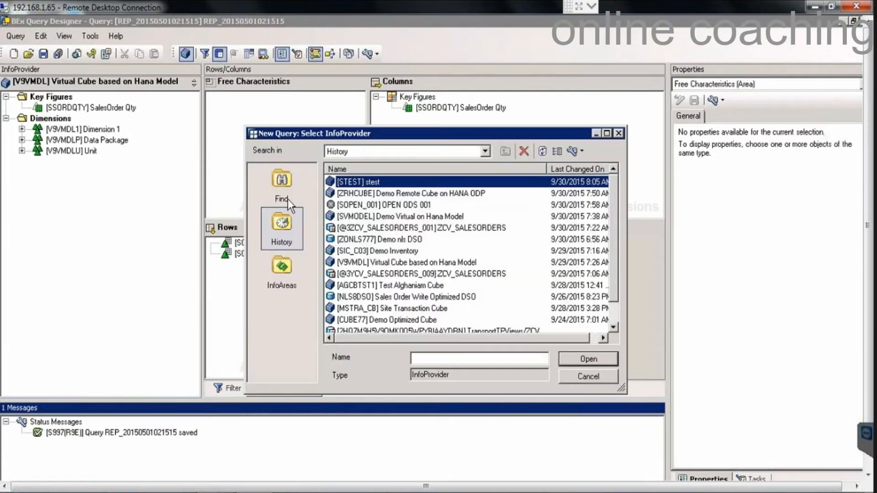
{"action": "left_click", "coordinate": [283, 191]}
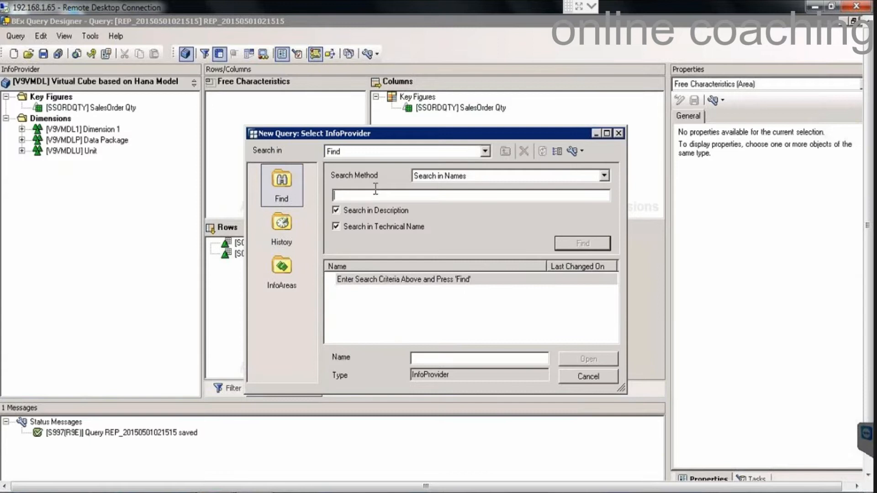
{"action": "type", "text": "SMPICSORD"}
{"action": "key", "text": "Return"}
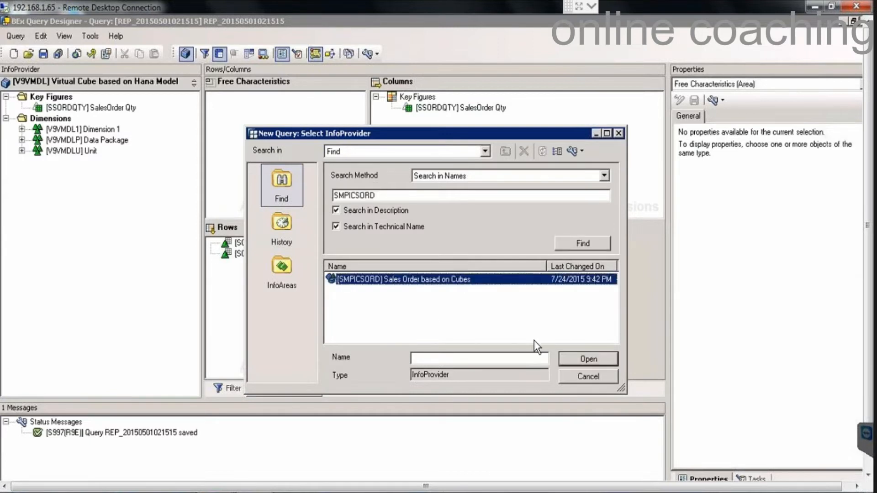
{"action": "left_click", "coordinate": [571, 360]}
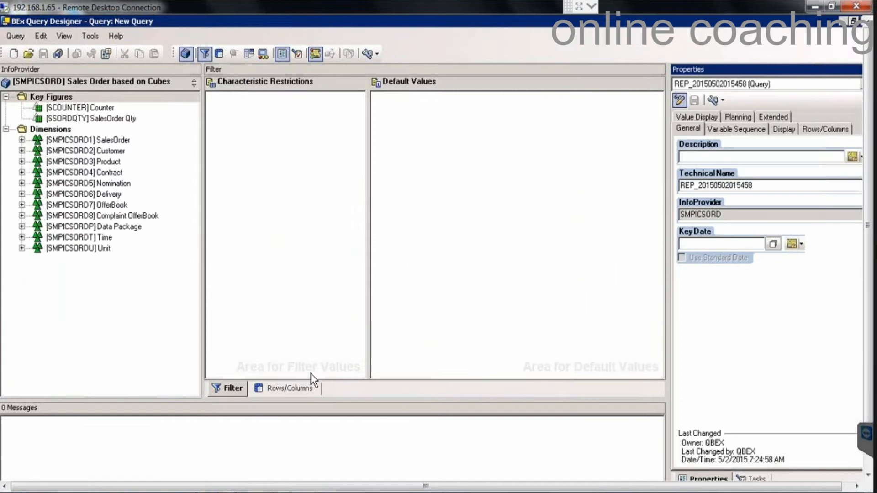
Place the SalesOrder No and Customer characteristics in the query's rows.
{"action": "left_click", "coordinate": [305, 387]}
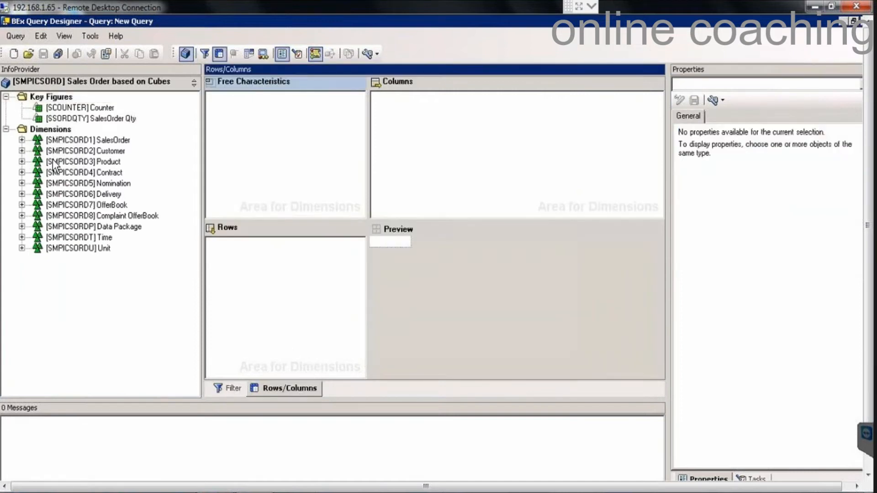
{"action": "left_click", "coordinate": [22, 140]}
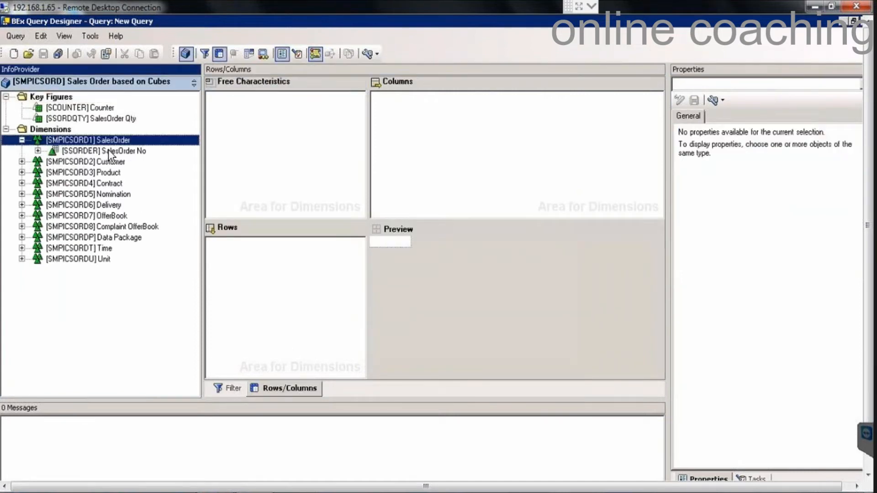
{"action": "left_click_drag", "start_coordinate": [108, 151], "coordinate": [254, 296]}
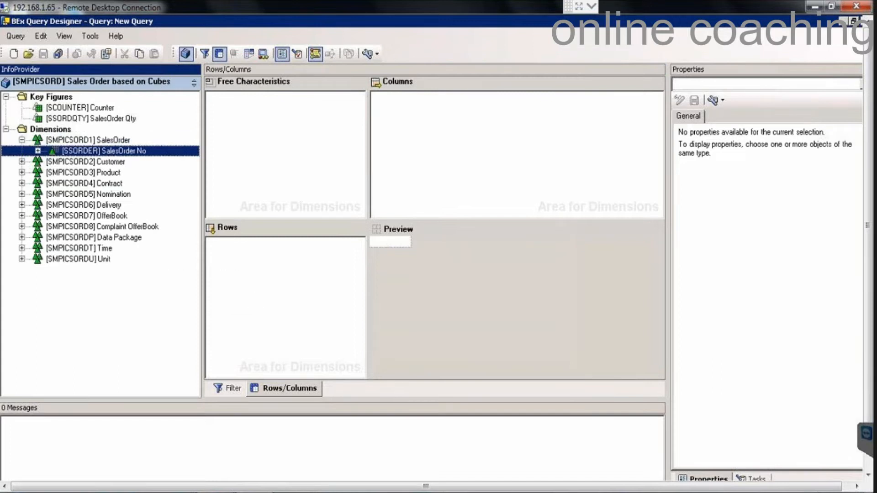
{"action": "left_click", "coordinate": [22, 162]}
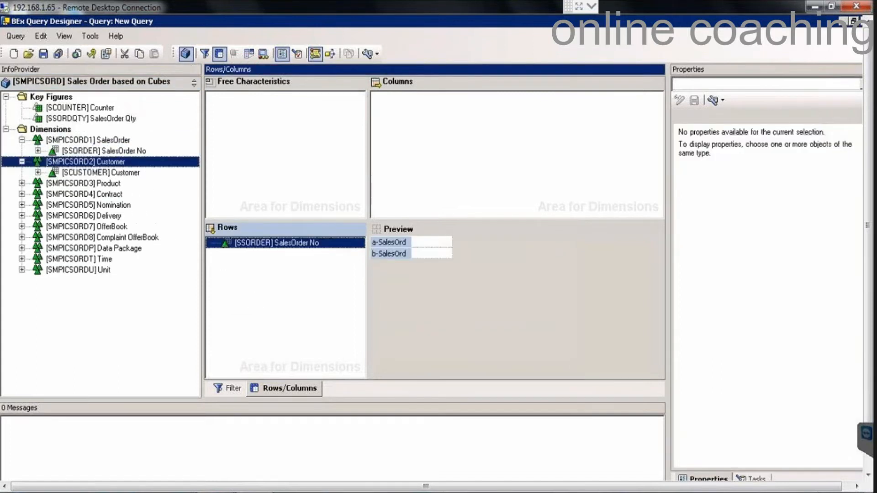
{"action": "left_click_drag", "start_coordinate": [95, 173], "coordinate": [217, 255]}
Place the Counter and SalesOrder Qty key figures in the query's columns.
{"action": "left_click_drag", "start_coordinate": [98, 109], "coordinate": [390, 122]}
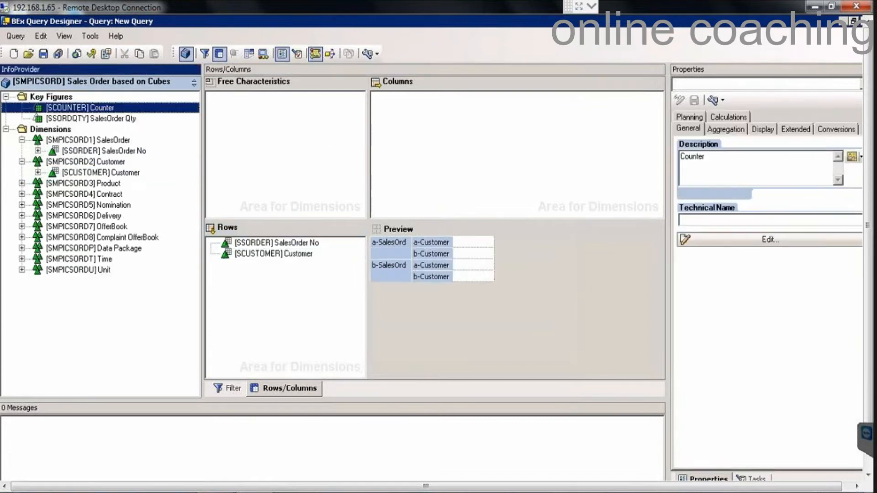
{"action": "left_click", "coordinate": [106, 117]}
{"action": "left_click_drag", "start_coordinate": [429, 141], "coordinate": [388, 155]}
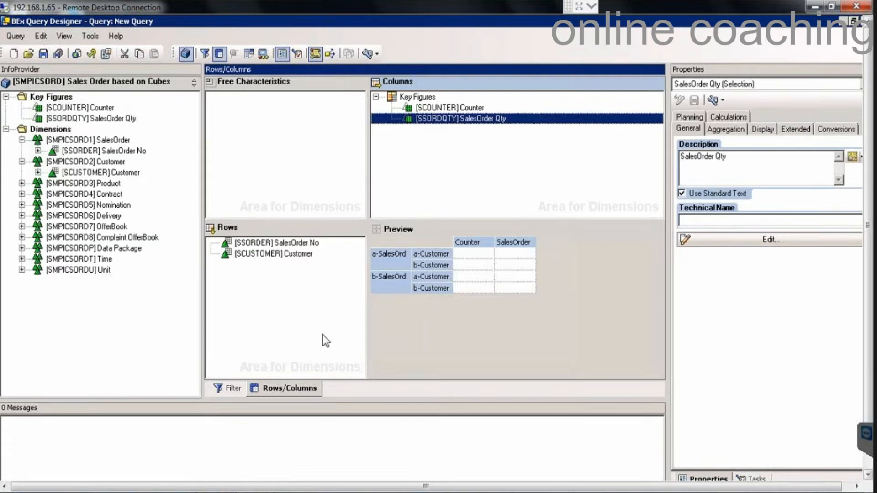
Save the query with HANAQ as both its description and technical name.
{"action": "left_click", "coordinate": [43, 54]}
{"action": "double_click", "coordinate": [494, 354]}
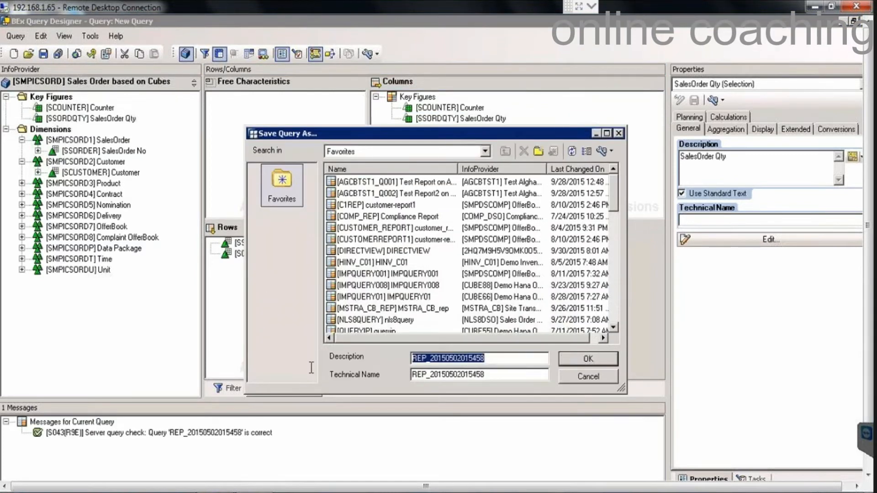
{"action": "type", "text": "HANA"}
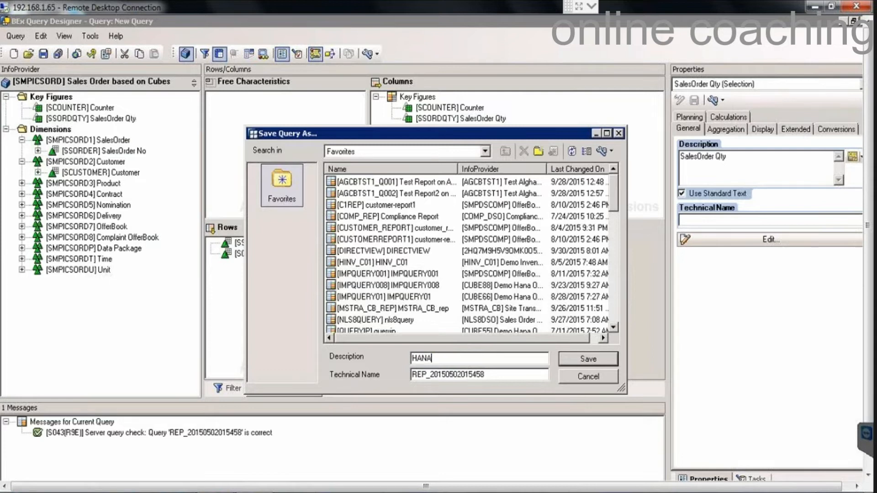
{"action": "type", "text": "Q"}
{"action": "key", "text": "Tab"}
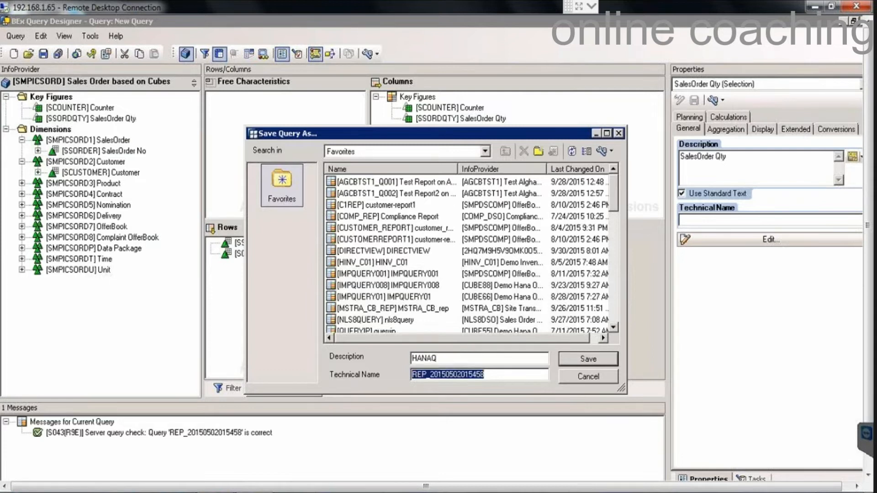
{"action": "type", "text": "HANAQ"}
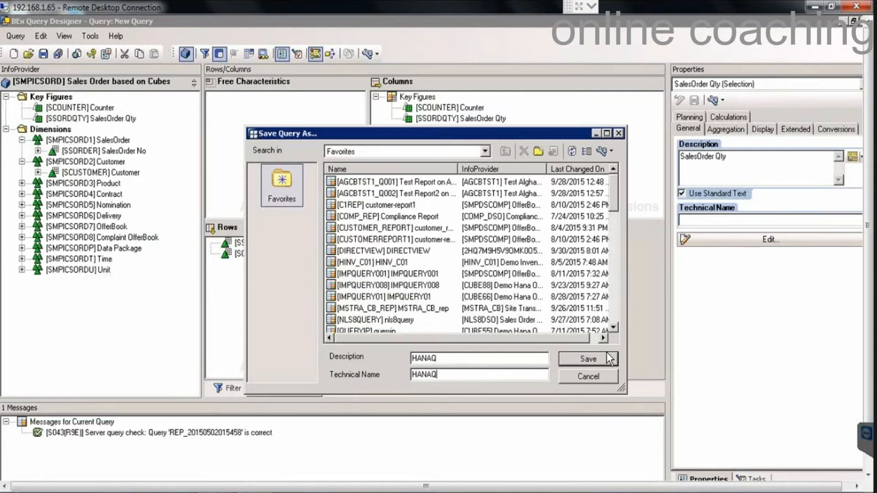
{"action": "left_click", "coordinate": [588, 359]}
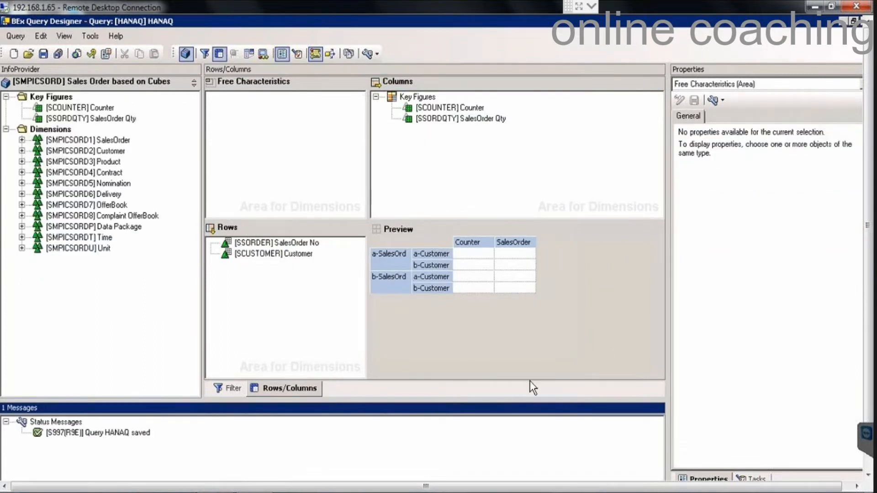
Set the results rows of SalesOrder No and Customer to Always Suppress and save the query.
{"action": "left_click", "coordinate": [867, 461]}
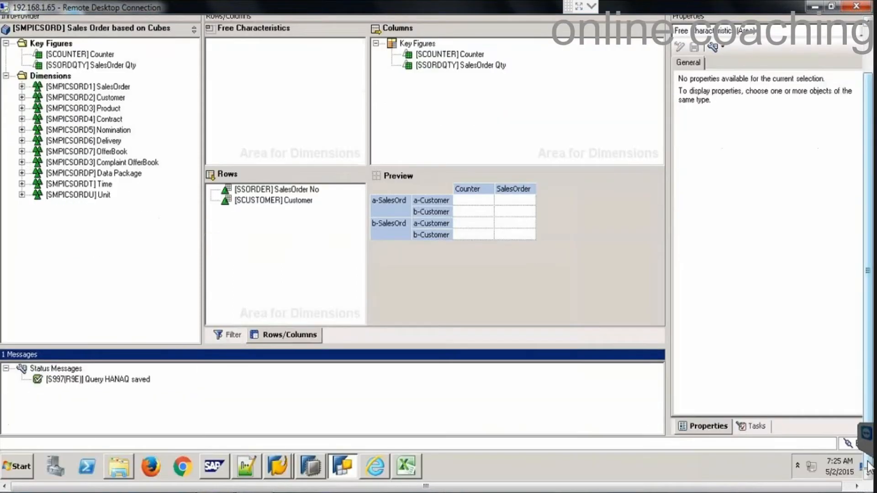
{"action": "left_click", "coordinate": [297, 189]}
{"action": "left_click", "coordinate": [292, 200], "text": "ctrl"}
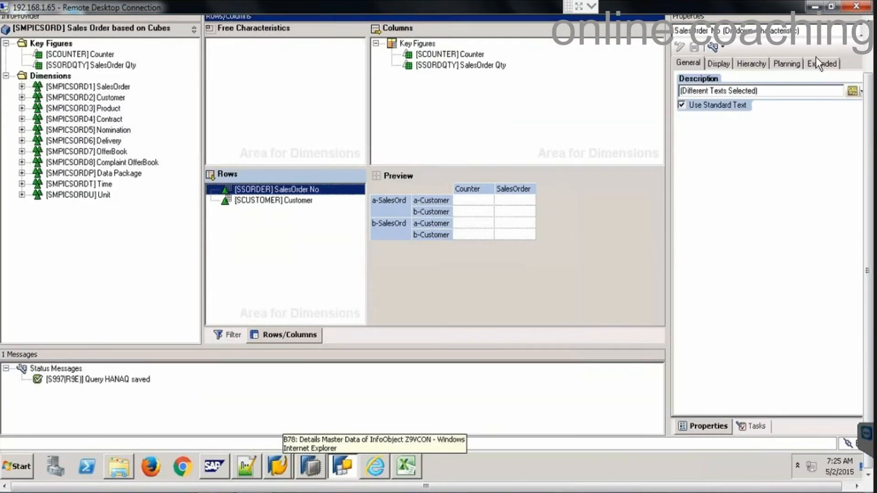
{"action": "left_click", "coordinate": [725, 62]}
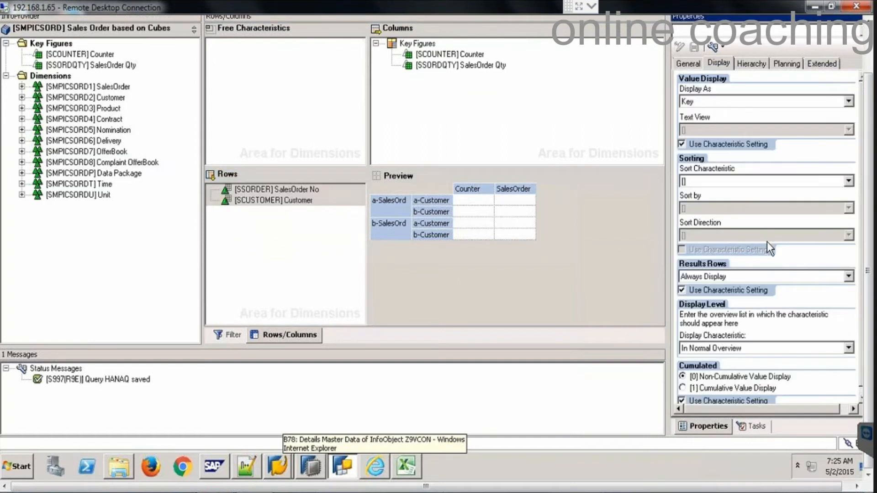
{"action": "left_click", "coordinate": [741, 279]}
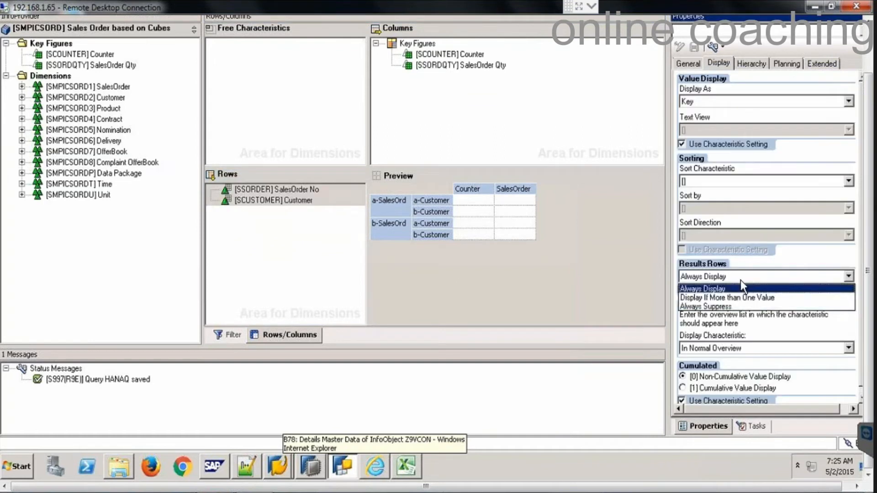
{"action": "left_click", "coordinate": [717, 306]}
{"action": "left_click", "coordinate": [868, 56]}
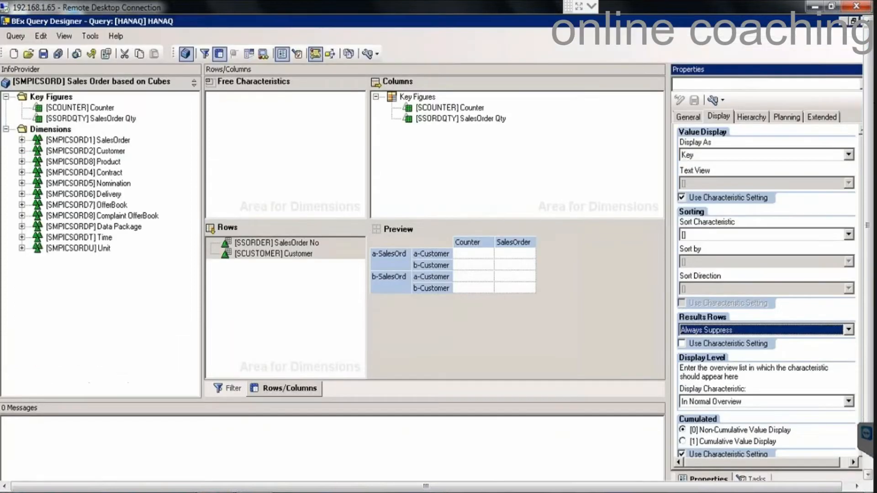
{"action": "left_click", "coordinate": [43, 54]}
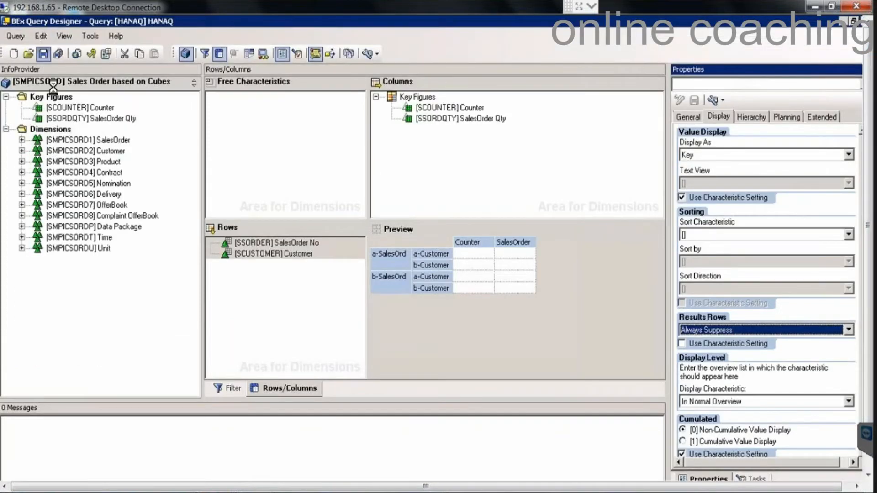
Switch to the SAP GUI session showing the Data Warehousing Workbench and open the Query Monitor with transaction RSRT.
{"action": "left_click", "coordinate": [869, 468]}
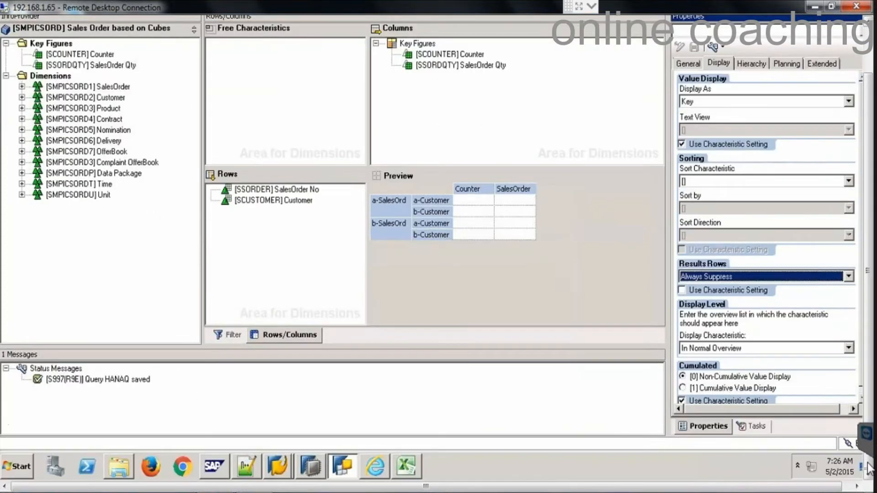
{"action": "left_click", "coordinate": [286, 464]}
{"action": "left_click", "coordinate": [278, 436]}
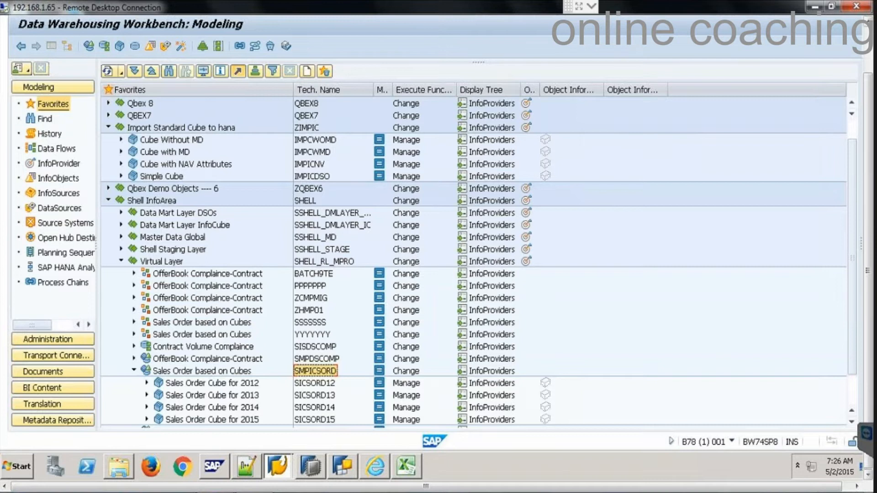
{"action": "left_click", "coordinate": [869, 48]}
{"action": "left_click", "coordinate": [62, 56]}
{"action": "type", "text": "/N"}
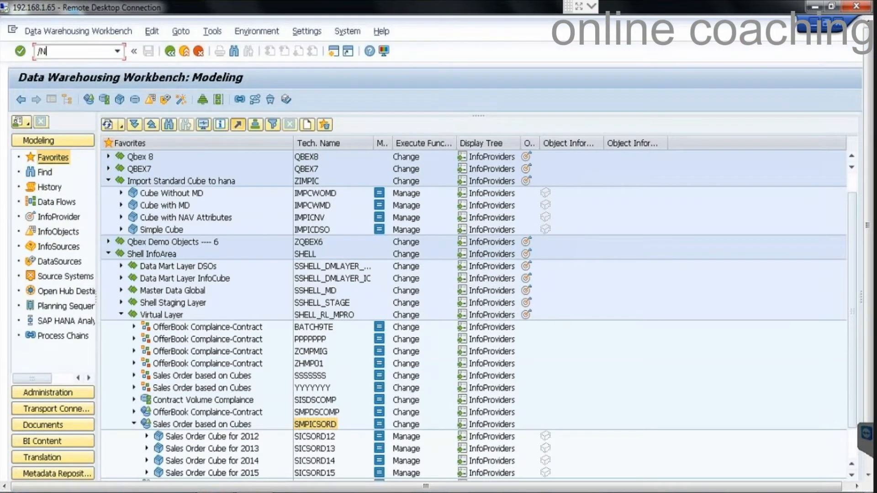
{"action": "type", "text": "RSRT"}
{"action": "key", "text": "Return"}
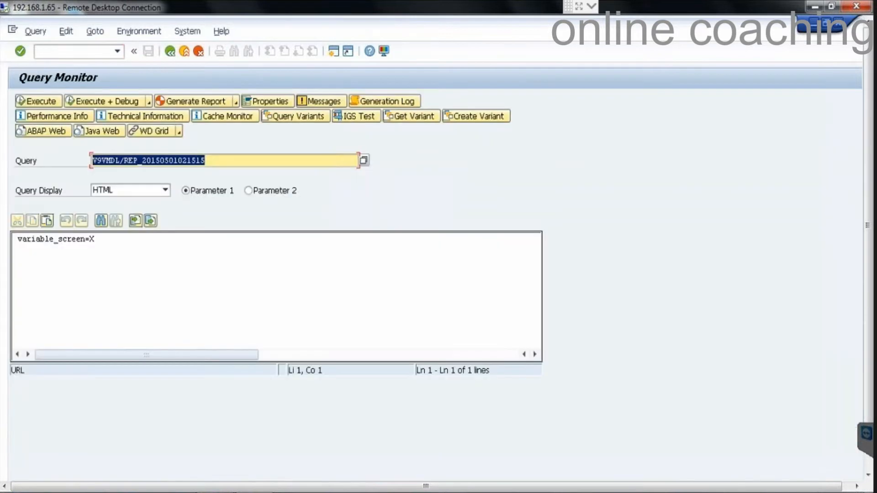
Enter the query HANAQ of InfoProvider SMPICSORD in the Query Monitor and execute it in HTML display.
{"action": "type", "text": "SMPICSORD"}
{"action": "key", "text": "Return"}
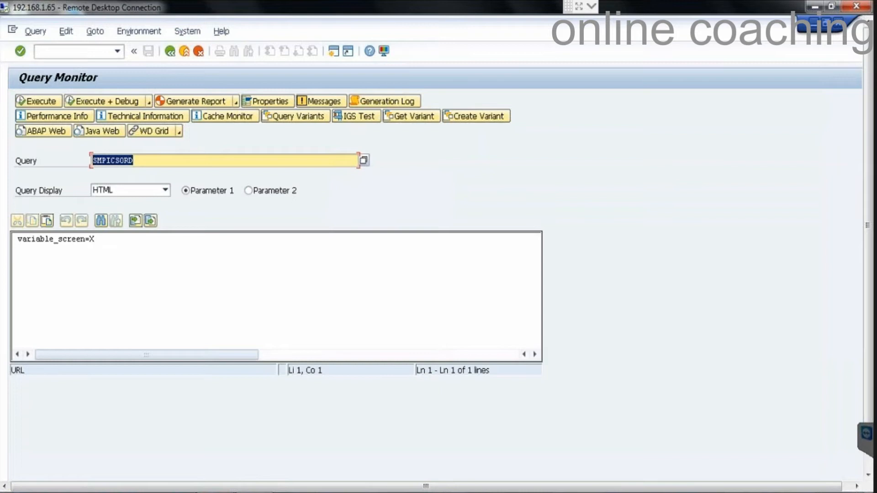
{"action": "type", "text": "HANAQ"}
{"action": "key", "text": "Return"}
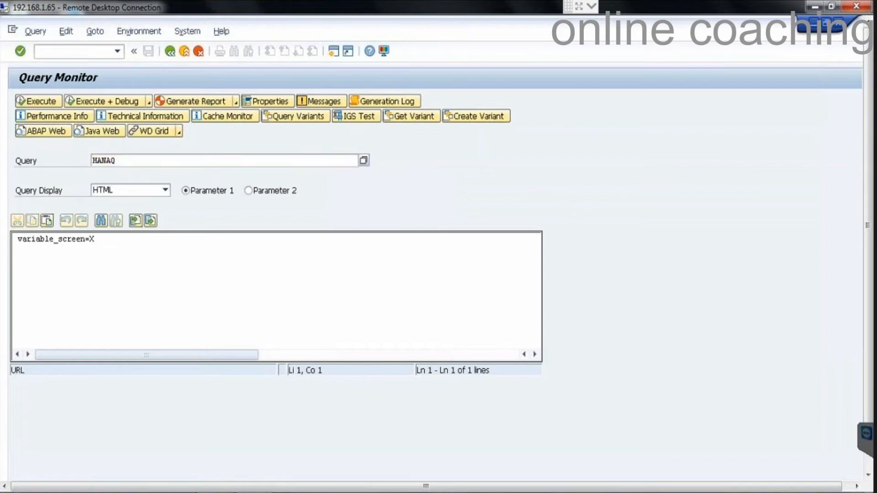
{"action": "left_click", "coordinate": [51, 99]}
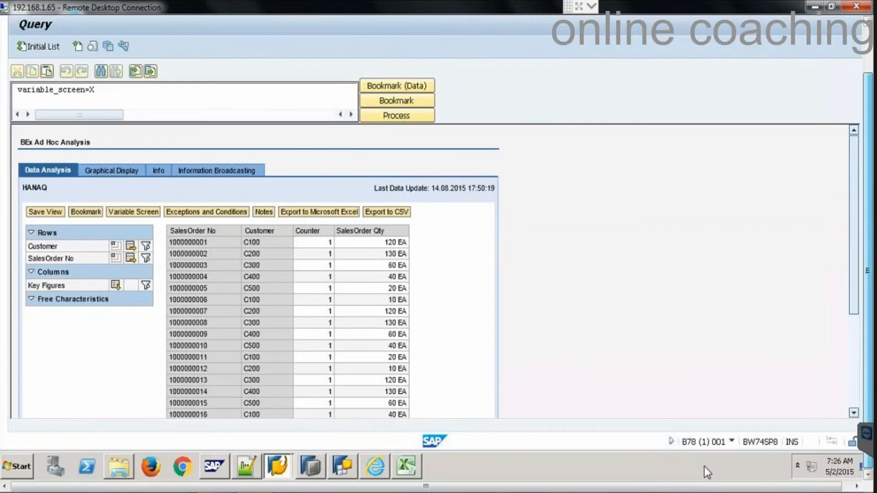
Switch back to BEx Query Designer and add Calendar Year from the Time dimension to the rows, below Customer.
{"action": "left_click", "coordinate": [351, 467]}
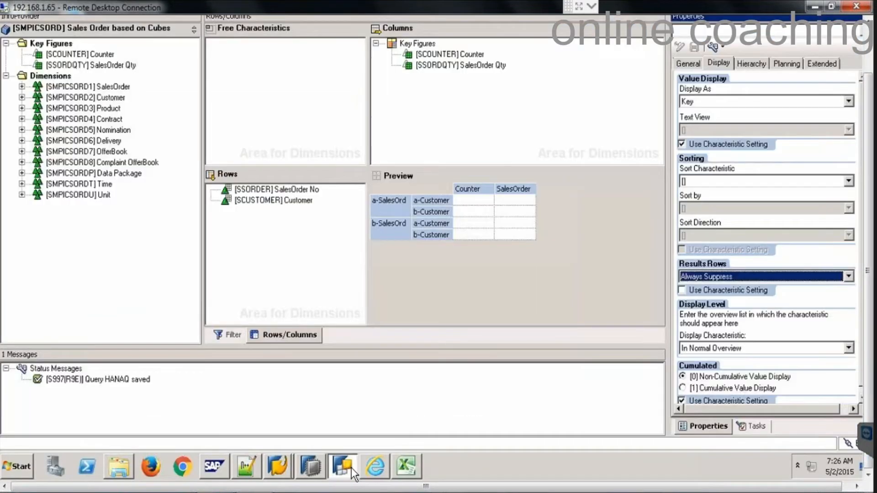
{"action": "left_click", "coordinate": [21, 184]}
{"action": "left_click_drag", "start_coordinate": [127, 205], "coordinate": [250, 212]}
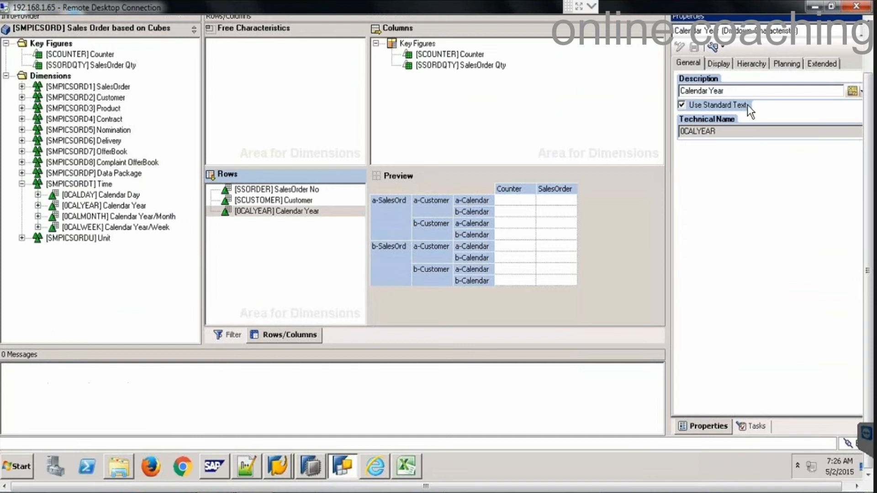
Set the results rows of Calendar Year to Always Suppress and save the query.
{"action": "left_click", "coordinate": [725, 67]}
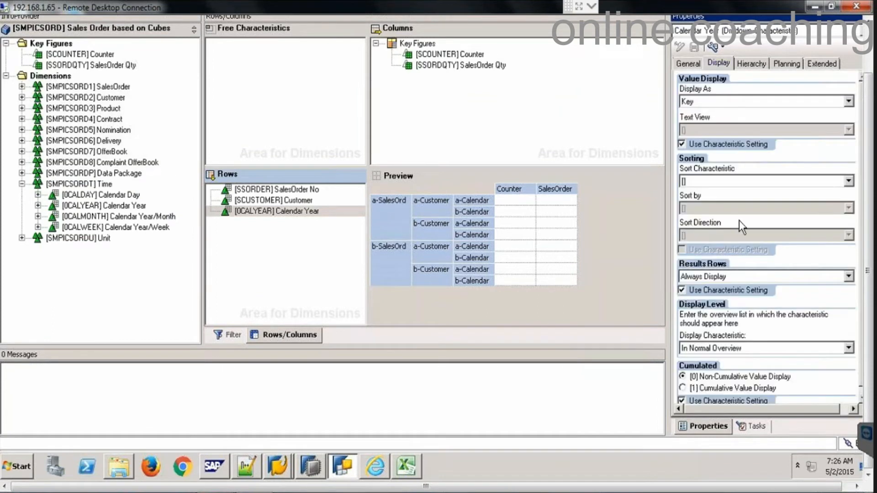
{"action": "left_click", "coordinate": [724, 276]}
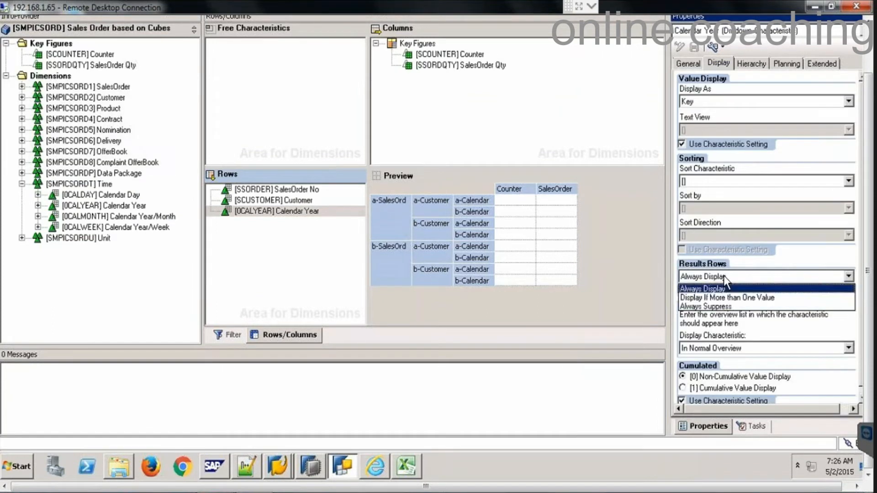
{"action": "left_click", "coordinate": [719, 305]}
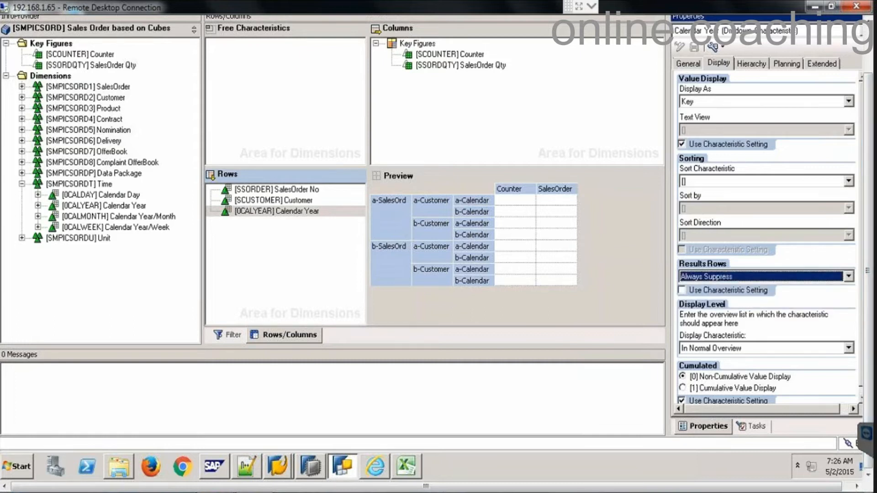
{"action": "left_click", "coordinate": [867, 48]}
{"action": "left_click", "coordinate": [42, 54]}
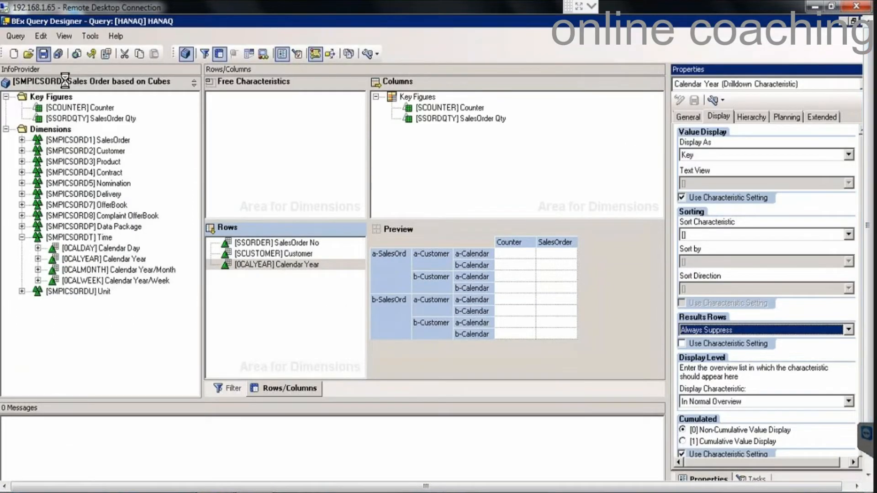
Switch to the SAP GUI Query Monitor, rerun SMPICSORD/HANAQ, and remove Customer and SalesOrder No from the drilldown.
{"action": "left_click", "coordinate": [871, 413]}
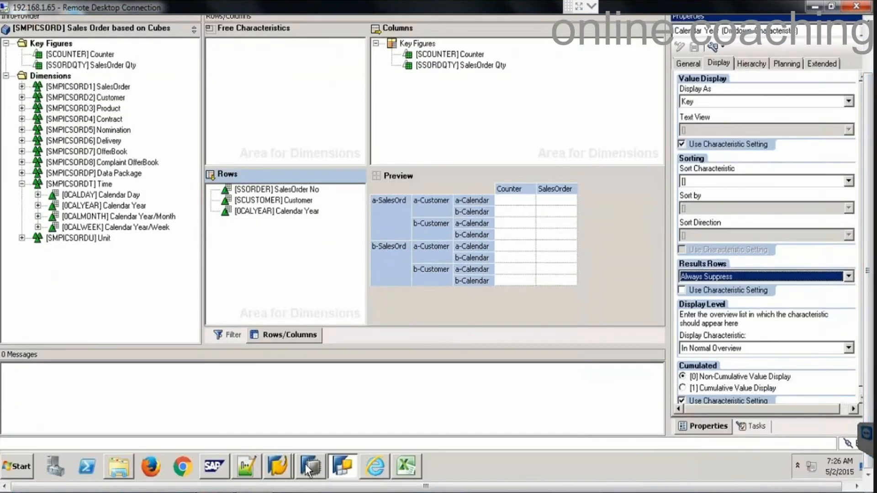
{"action": "left_click", "coordinate": [285, 465]}
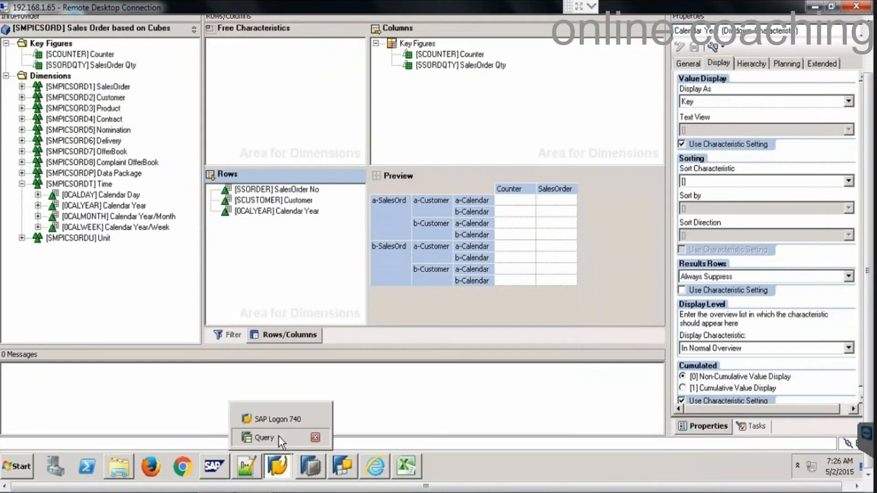
{"action": "left_click", "coordinate": [264, 437]}
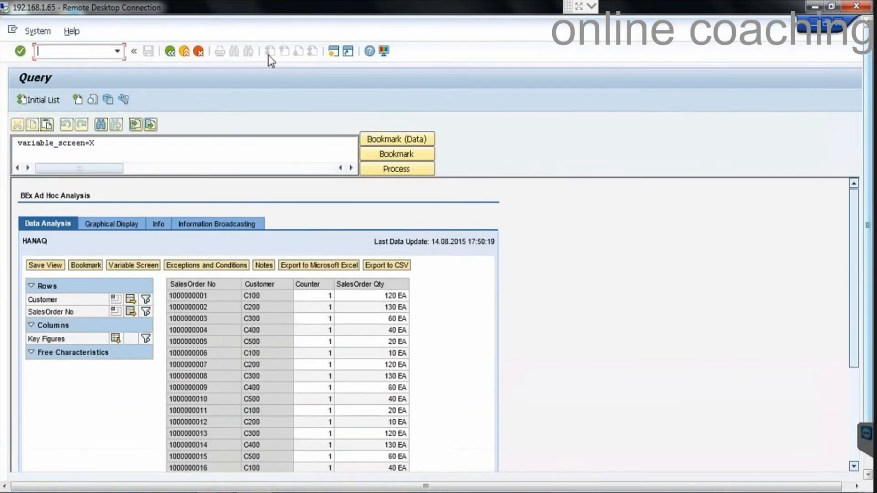
{"action": "left_click", "coordinate": [169, 51]}
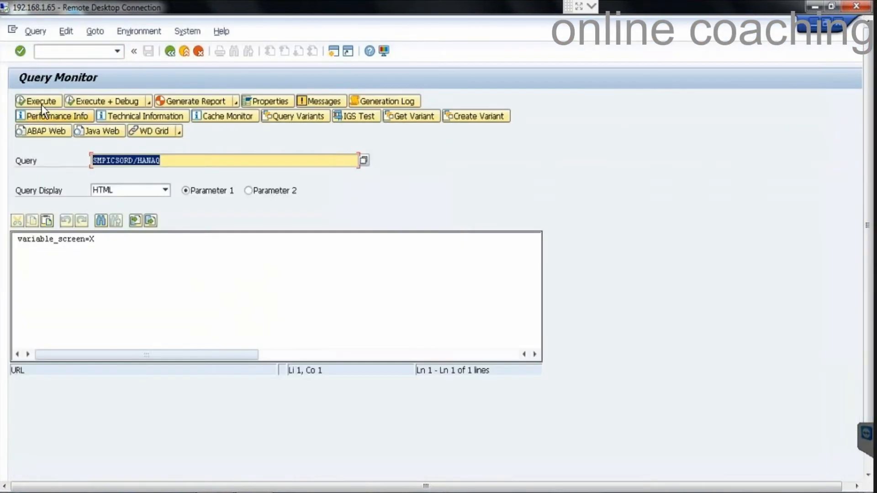
{"action": "left_click", "coordinate": [41, 101]}
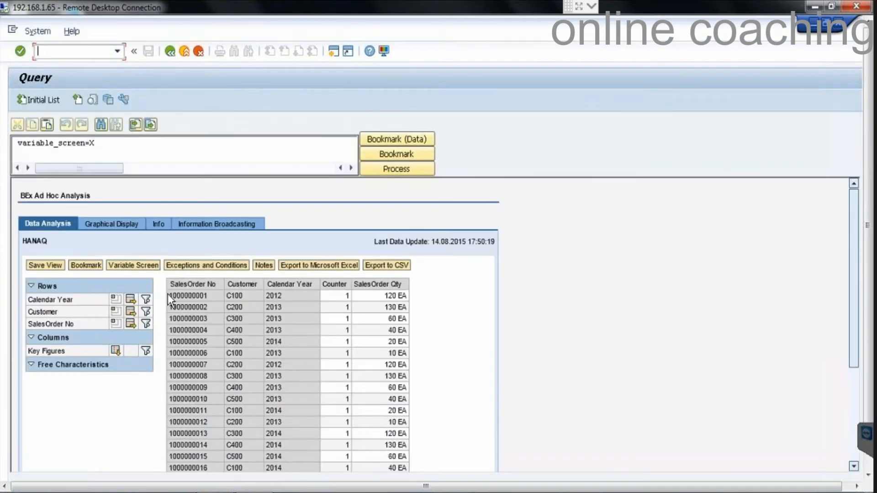
{"action": "left_click", "coordinate": [117, 312]}
{"action": "left_click", "coordinate": [116, 312]}
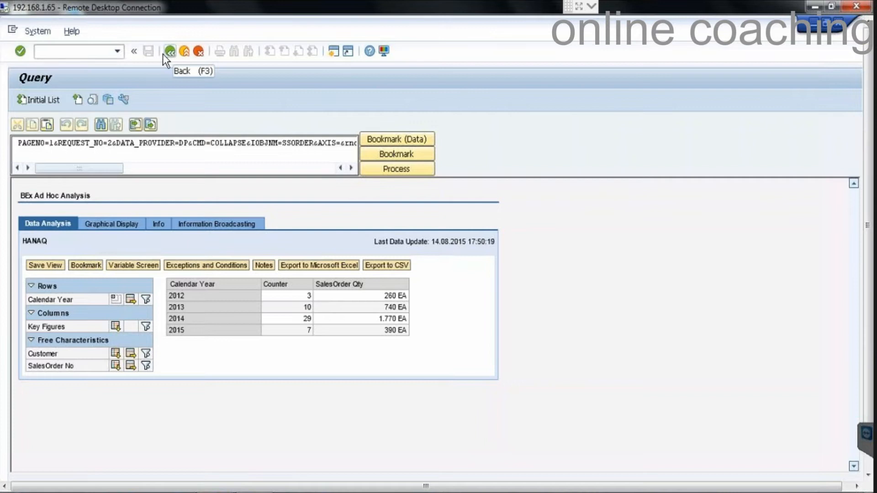
Open SAP HANA/BWA Index Maintenance with transaction RSDDB and change it to the Query as InfoProvider view.
{"action": "left_click", "coordinate": [106, 50]}
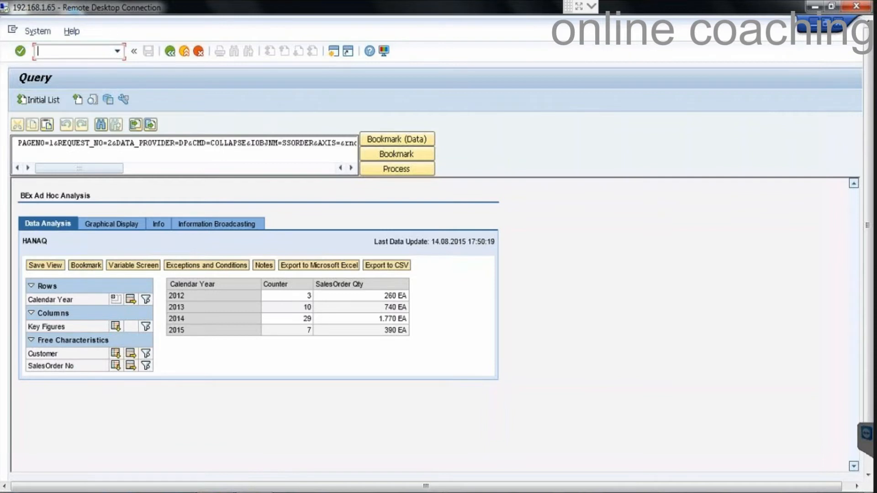
{"action": "type", "text": "/NRSDDB"}
{"action": "key", "text": "Return"}
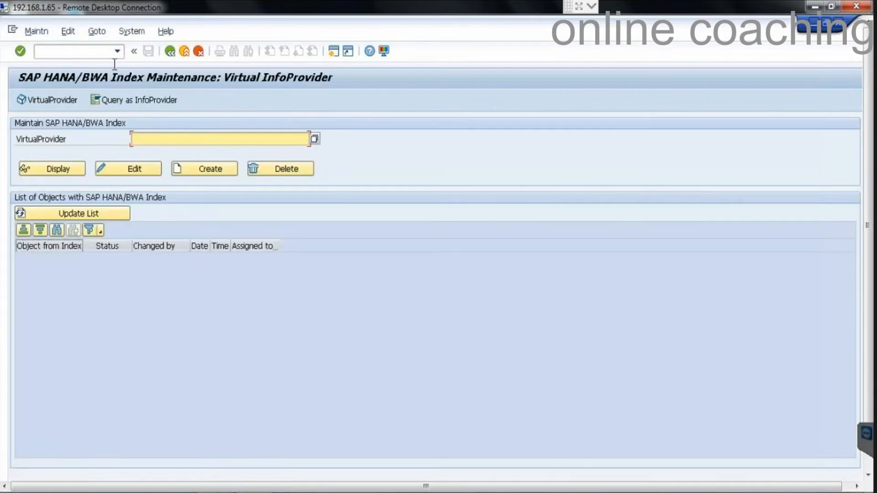
{"action": "left_click", "coordinate": [147, 100]}
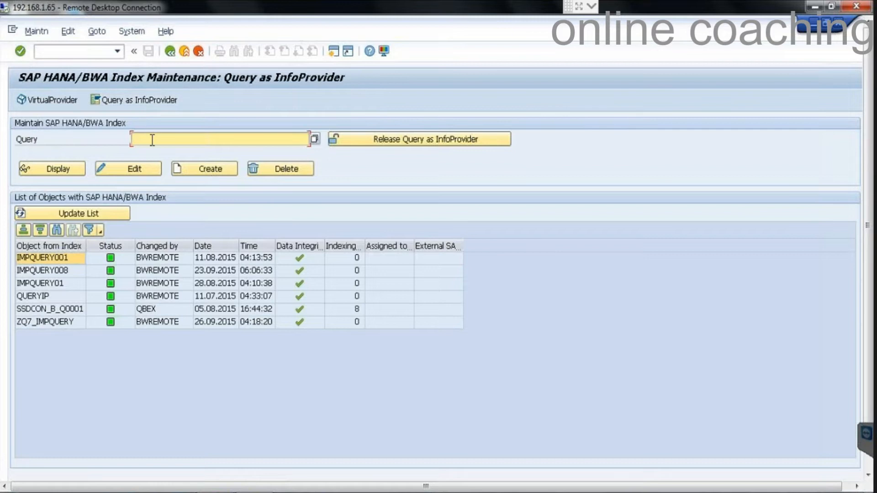
Release the query HANAQ as an InfoProvider and acknowledge the information message.
{"action": "type", "text": "HANAQ"}
{"action": "key", "text": "Return"}
{"action": "left_click", "coordinate": [400, 140]}
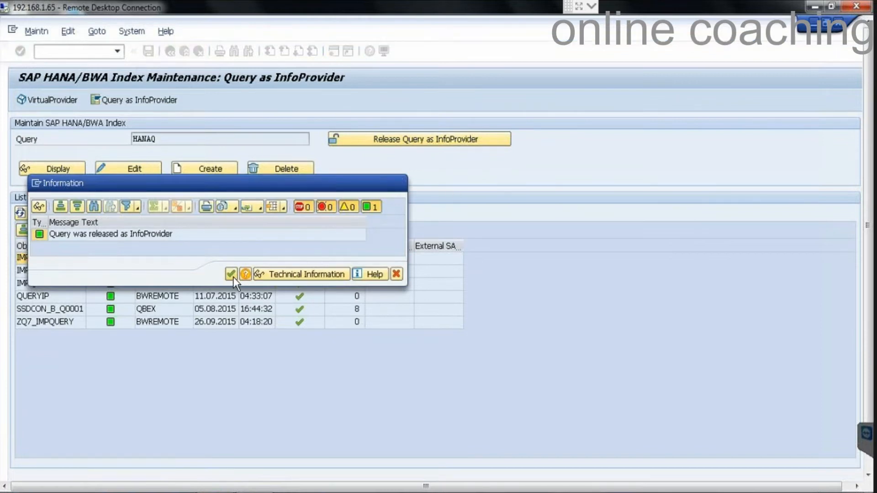
{"action": "left_click", "coordinate": [231, 275]}
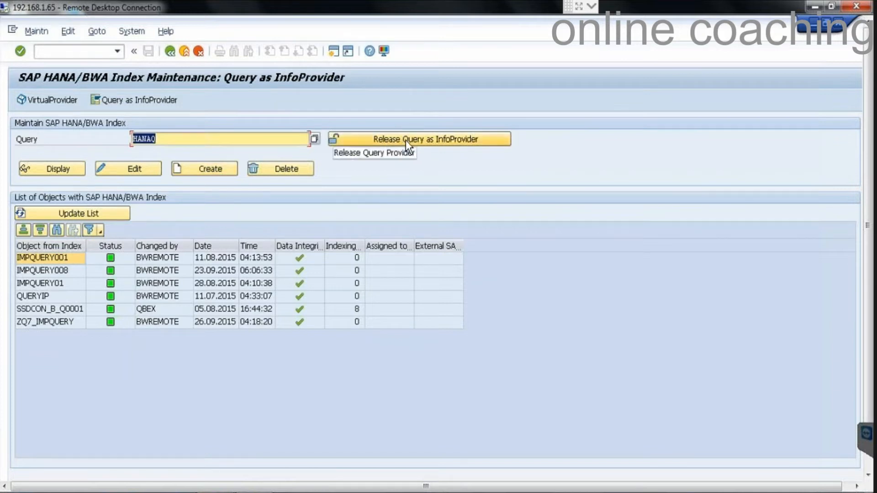
Start creating a SAP HANA/BWA index for HANAQ and check the table listed in its index information.
{"action": "left_click", "coordinate": [201, 169]}
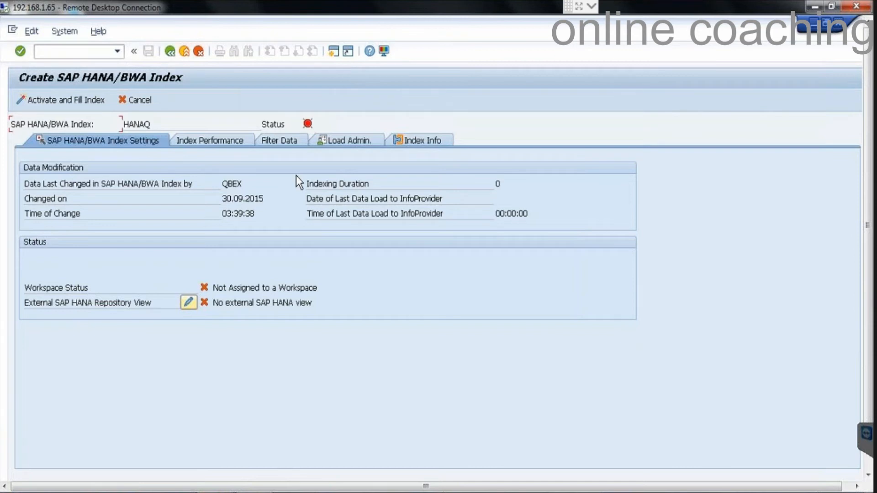
{"action": "left_click", "coordinate": [410, 140]}
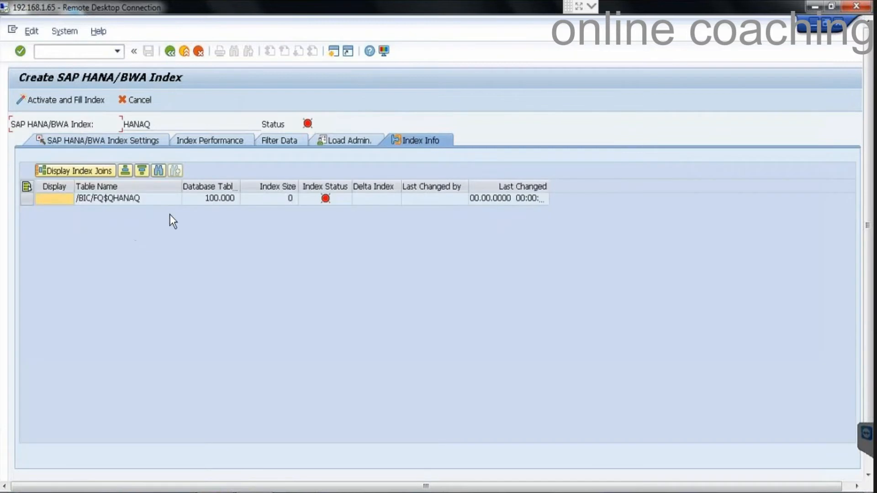
{"action": "left_click", "coordinate": [332, 198]}
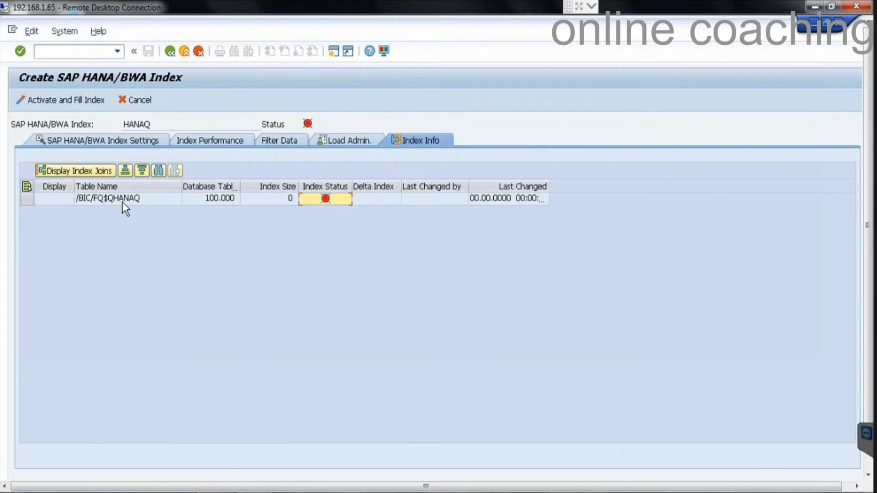
Activate and fill the HANAQ index, scheduling the job with an immediate start.
{"action": "left_click", "coordinate": [68, 97]}
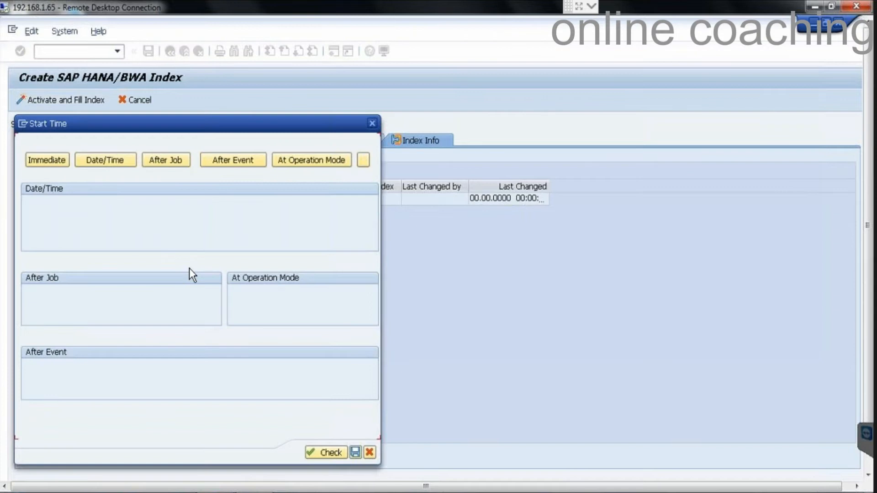
{"action": "left_click", "coordinate": [60, 164]}
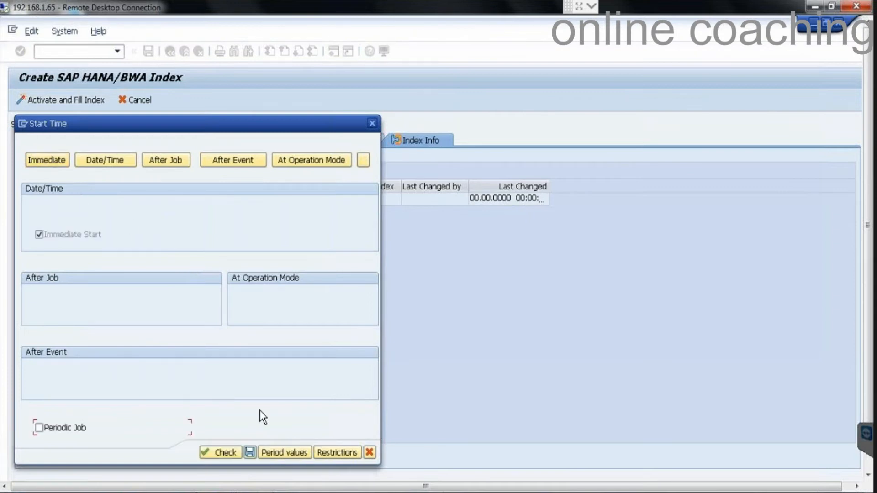
{"action": "left_click", "coordinate": [251, 452]}
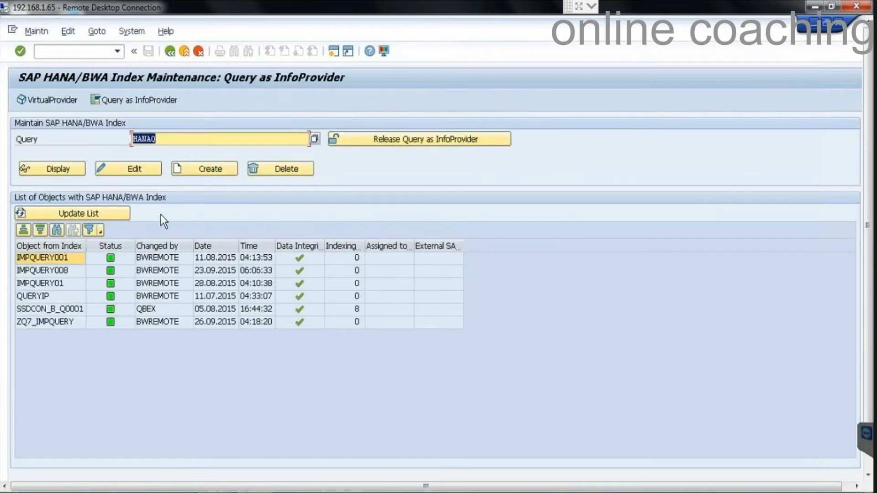
Display the HANAQ index information and list the contents of its table /BIC/FQ$QHANAQ without selection restrictions.
{"action": "left_click", "coordinate": [73, 168]}
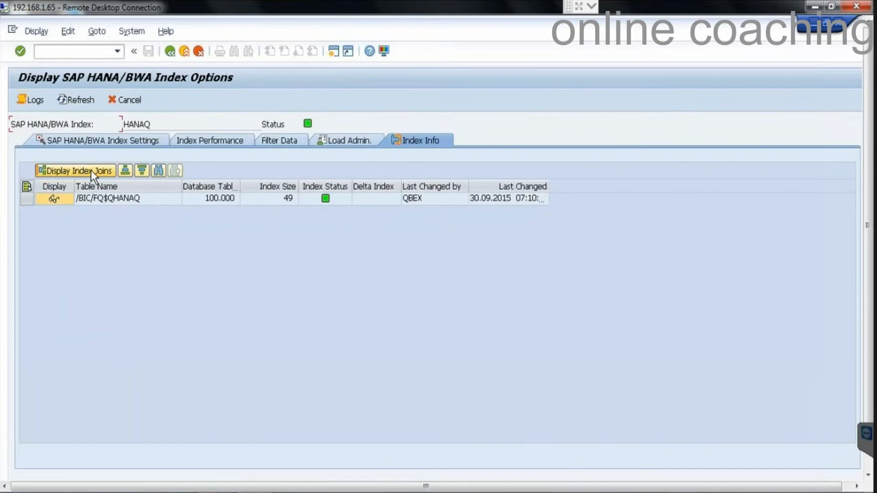
{"action": "mouse_move", "coordinate": [332, 199]}
{"action": "left_click", "coordinate": [56, 201]}
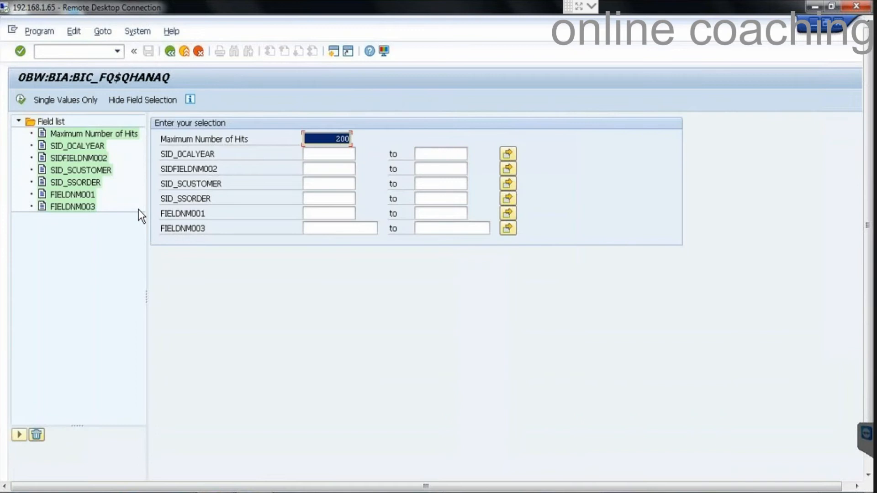
{"action": "left_click", "coordinate": [19, 100]}
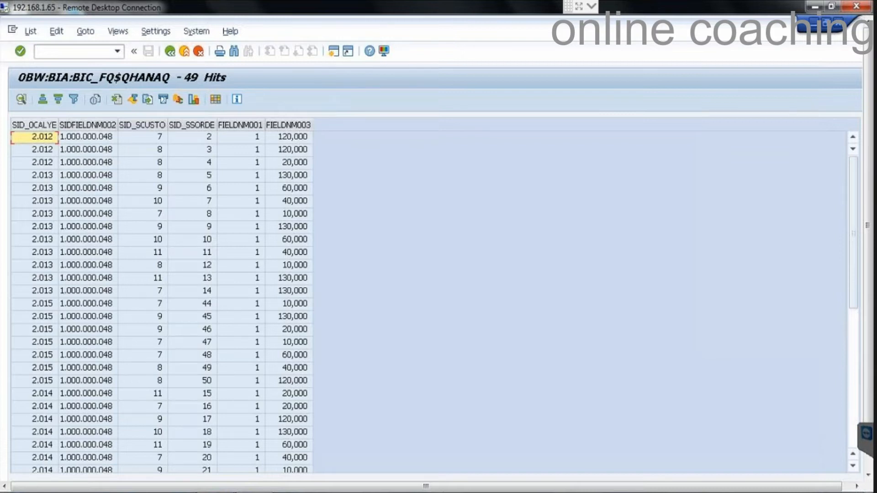
Sort the table contents by SID_0CALYEAR in ascending order and filter them to the value 2.012.
{"action": "left_click", "coordinate": [42, 123]}
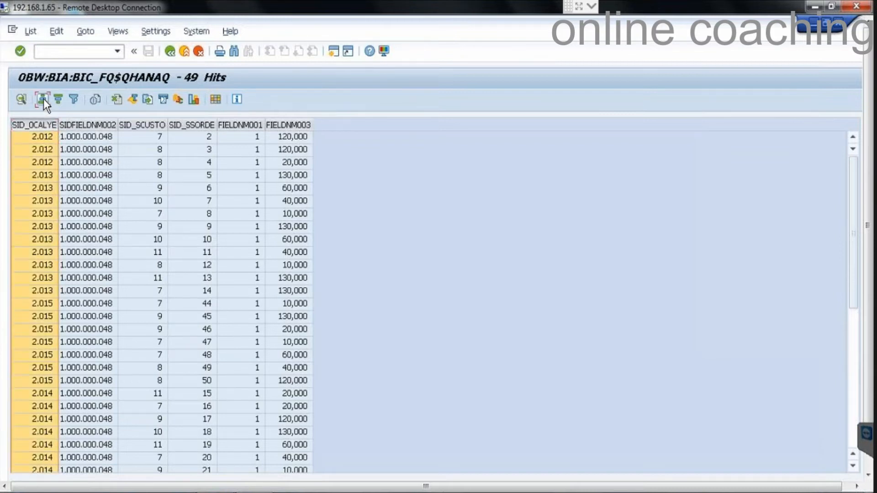
{"action": "left_click", "coordinate": [43, 99]}
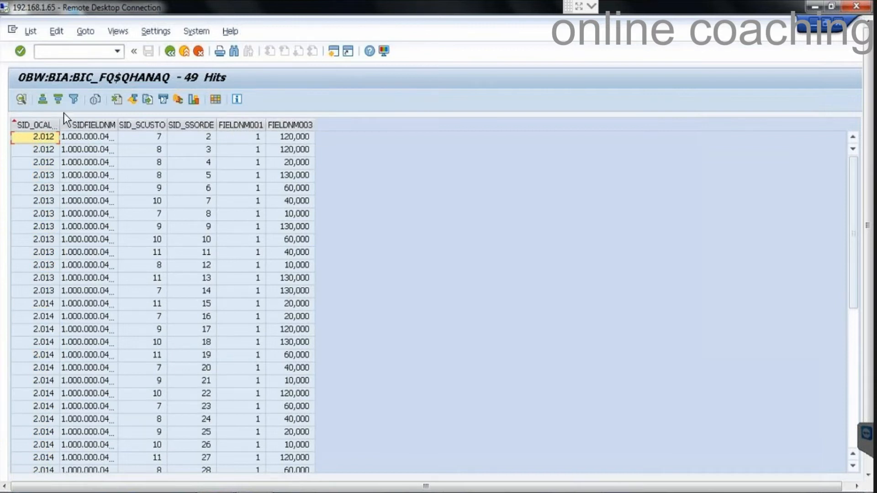
{"action": "left_click", "coordinate": [71, 103]}
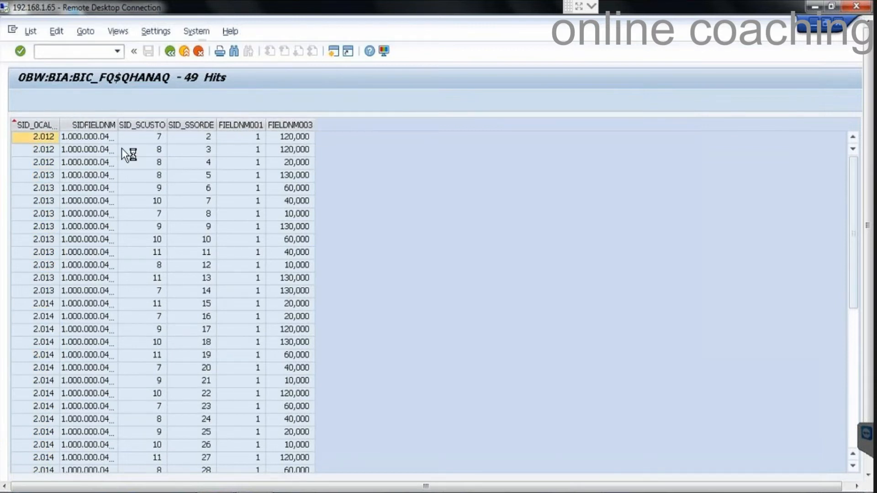
{"action": "left_click", "coordinate": [236, 336]}
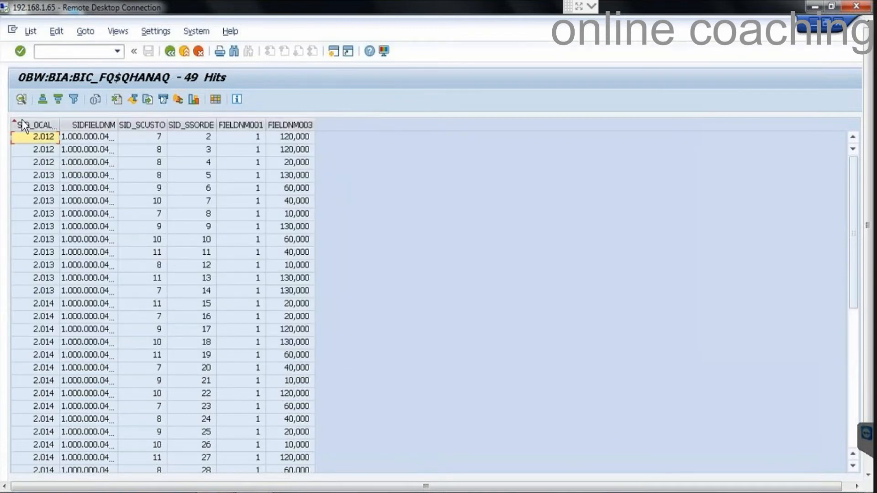
{"action": "right_click", "coordinate": [36, 138]}
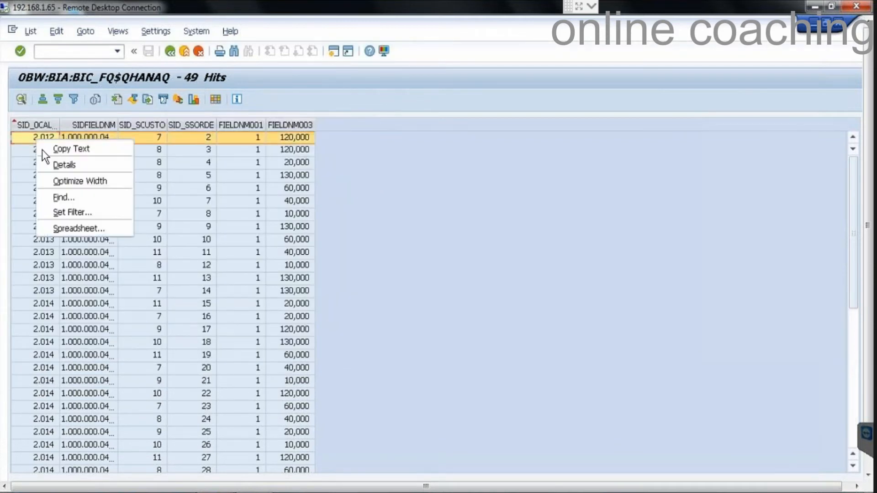
{"action": "left_click", "coordinate": [89, 211]}
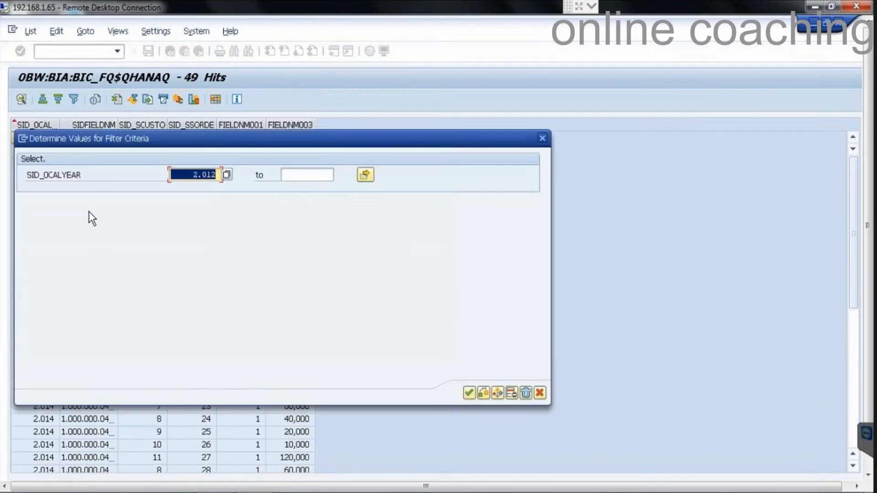
{"action": "key", "text": "Return"}
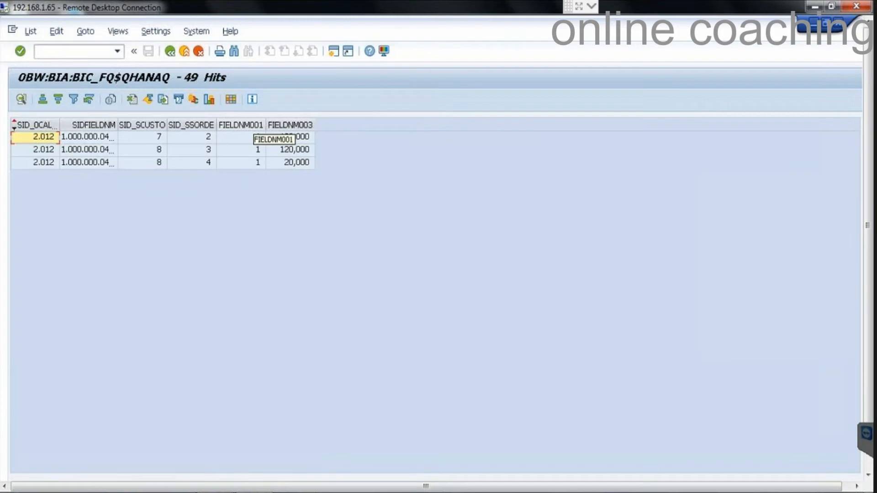
Highlight the FIELDNM001 and FIELDNM003 columns to examine their values, and return to SAP Easy Access.
{"action": "left_click", "coordinate": [254, 126]}
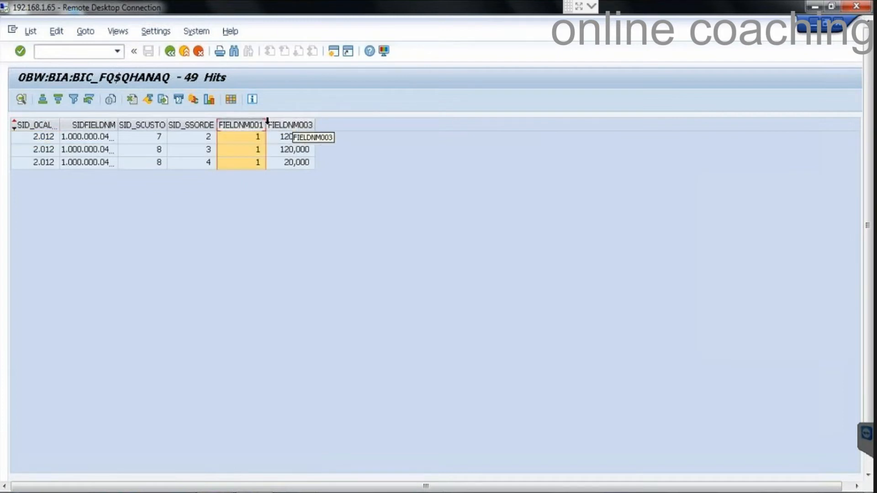
{"action": "left_click", "coordinate": [293, 127], "text": "ctrl"}
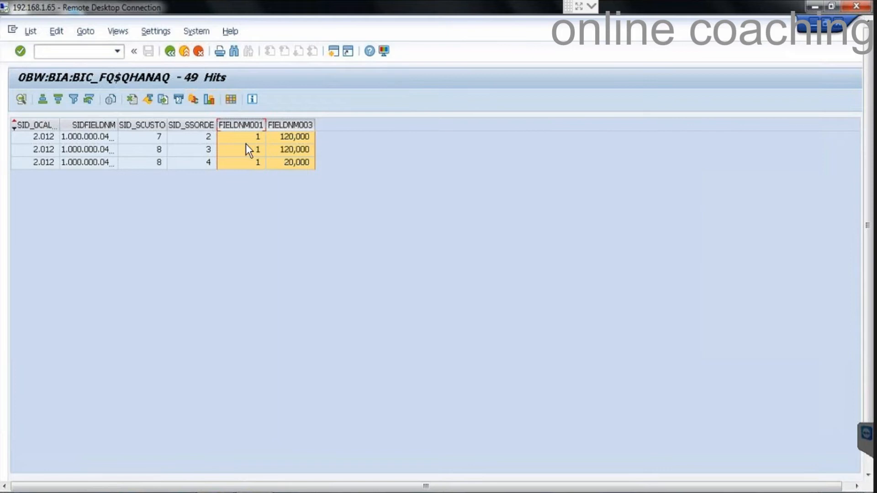
{"action": "left_click", "coordinate": [186, 51]}
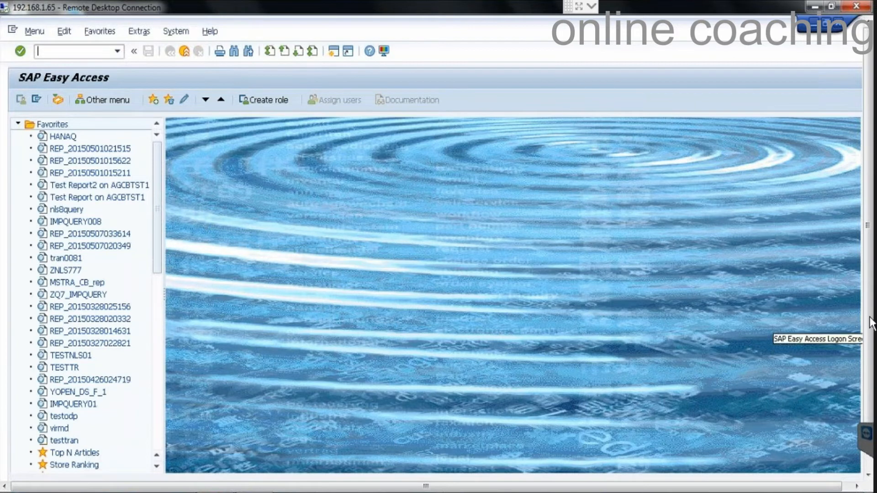
Switch to SAP HANA Studio and start an import with SAP NetWeaver BW Models as the source.
{"action": "left_click_drag", "start_coordinate": [868, 407], "coordinate": [871, 456]}
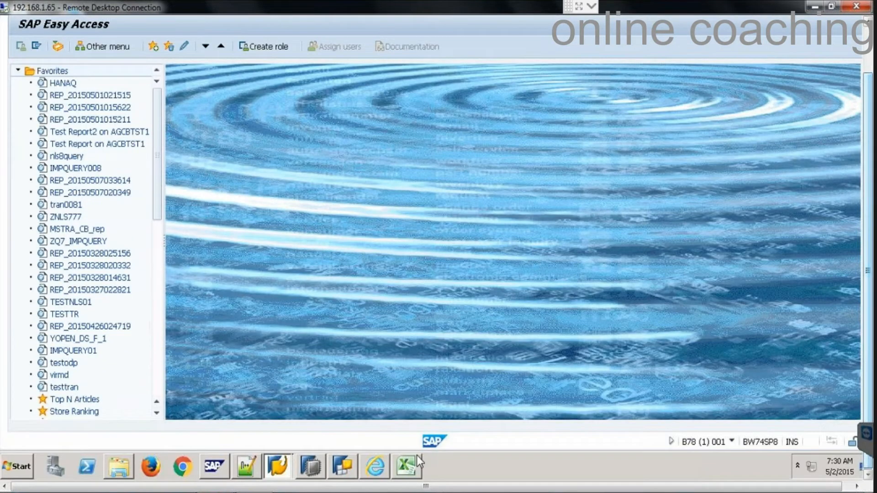
{"action": "mouse_move", "coordinate": [315, 462]}
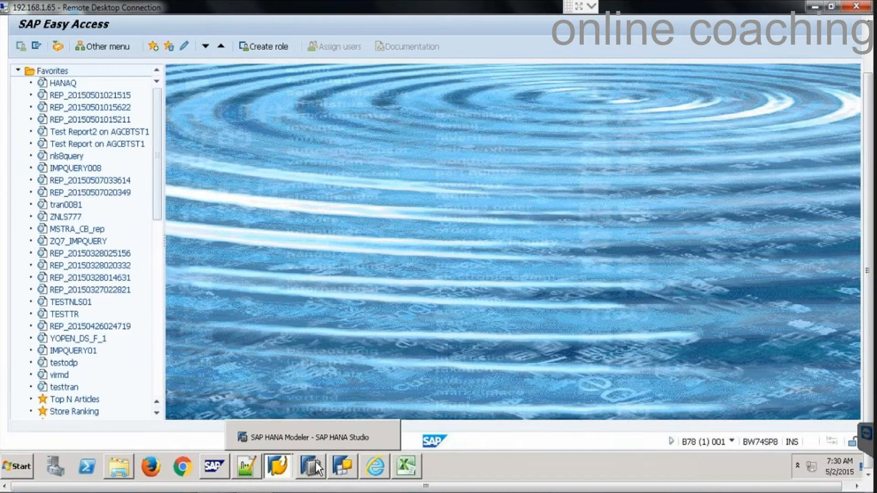
{"action": "left_click", "coordinate": [292, 437]}
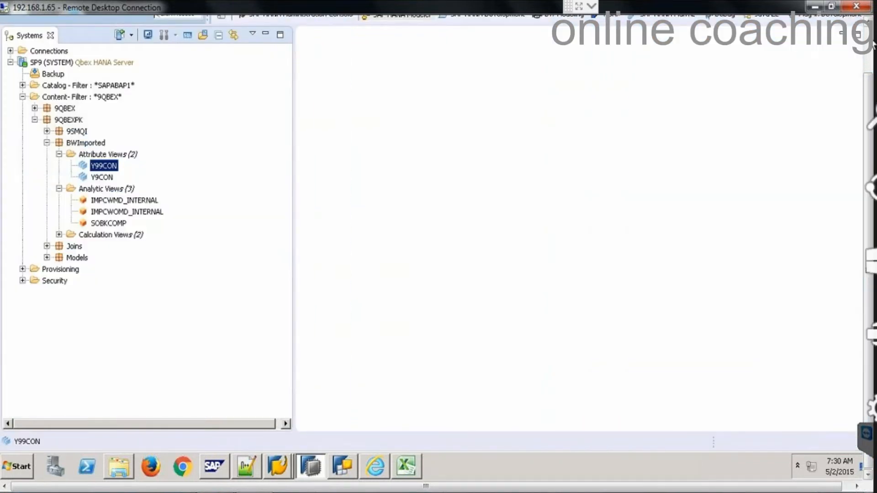
{"action": "left_click_drag", "start_coordinate": [868, 183], "coordinate": [850, 42]}
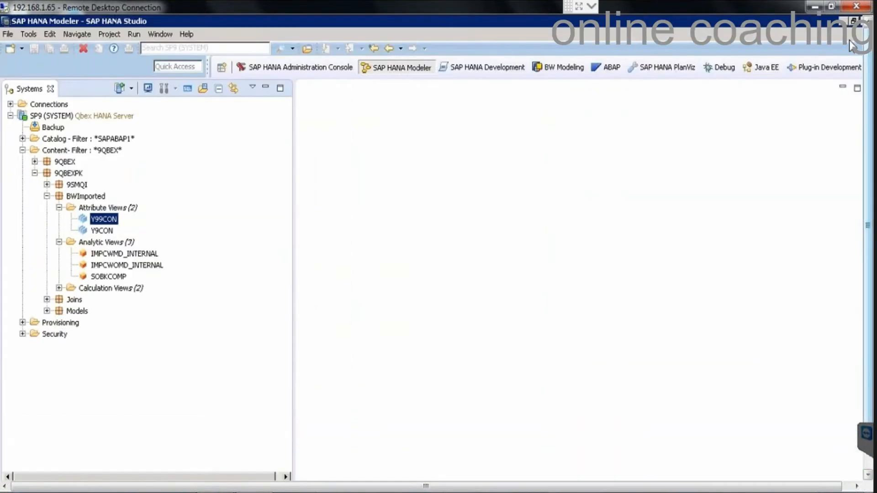
{"action": "left_click", "coordinate": [9, 34]}
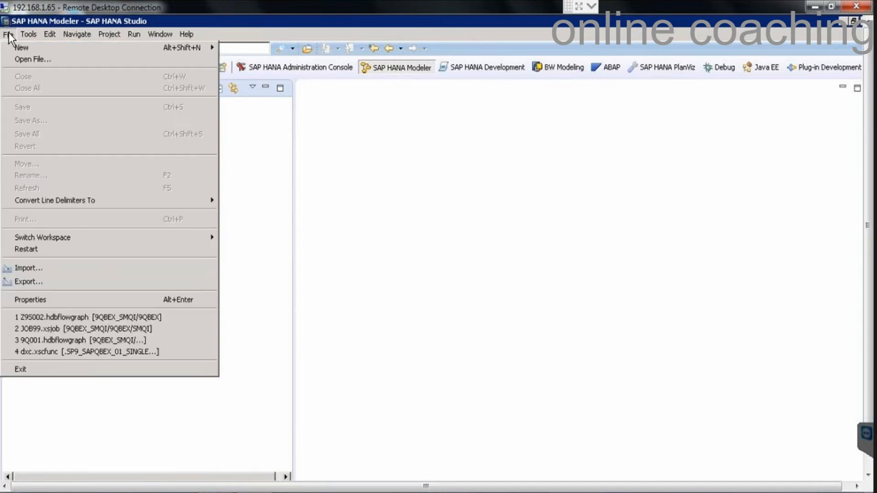
{"action": "left_click", "coordinate": [45, 268]}
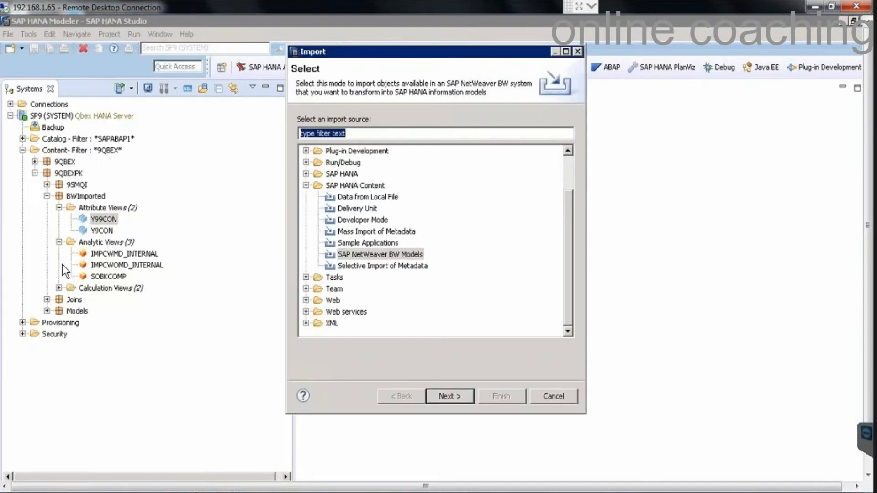
{"action": "left_click", "coordinate": [381, 254]}
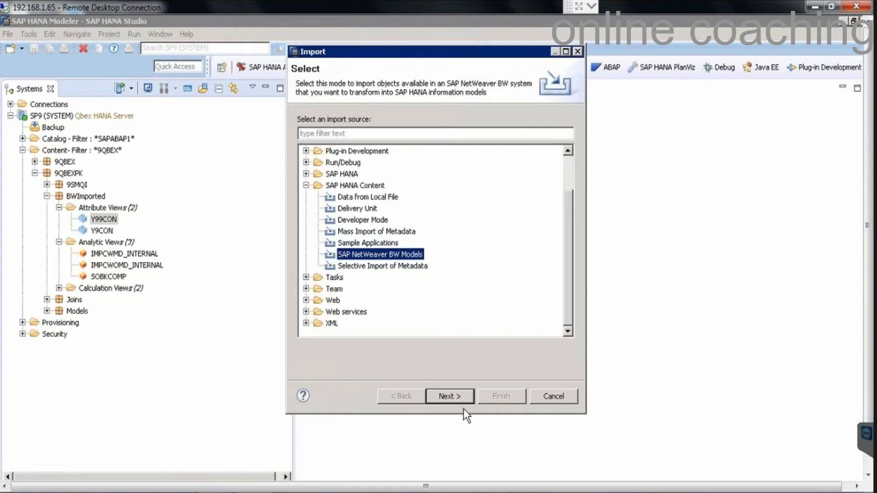
{"action": "left_click", "coordinate": [458, 398]}
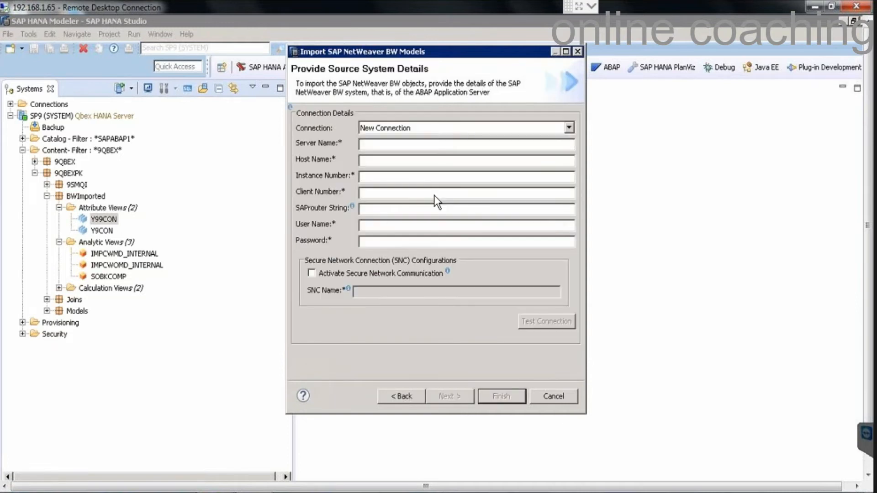
Choose the BW74SP8 source connection and log on with user name QBEX and the account password.
{"action": "left_click", "coordinate": [413, 126]}
{"action": "left_click", "coordinate": [387, 162]}
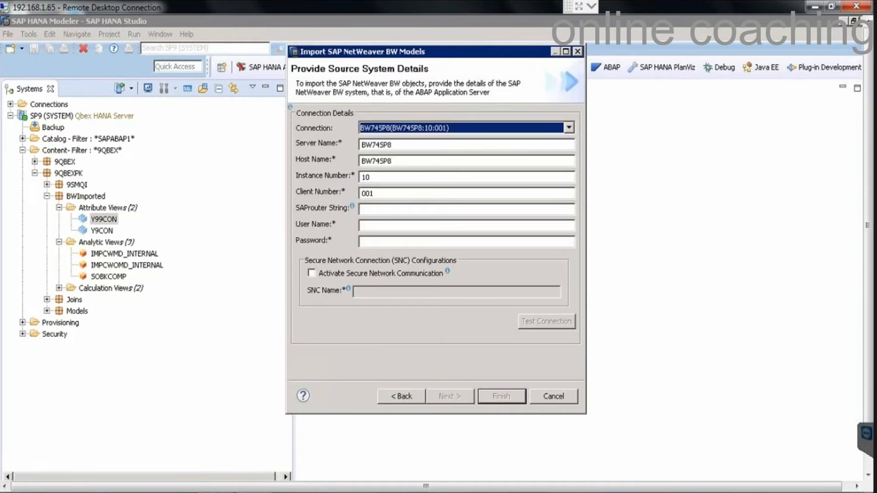
{"action": "left_click", "coordinate": [367, 226]}
{"action": "type", "text": "QBEX"}
{"action": "key", "text": "Tab"}
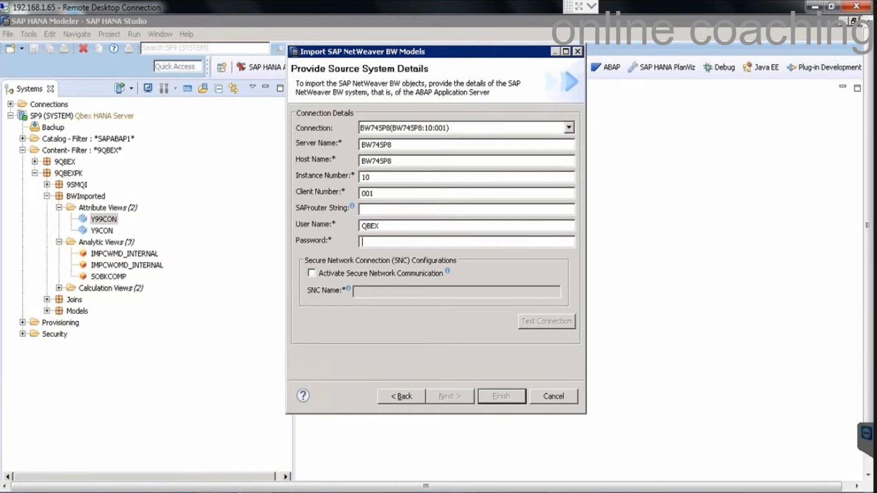
{"action": "type", "text": "*******"}
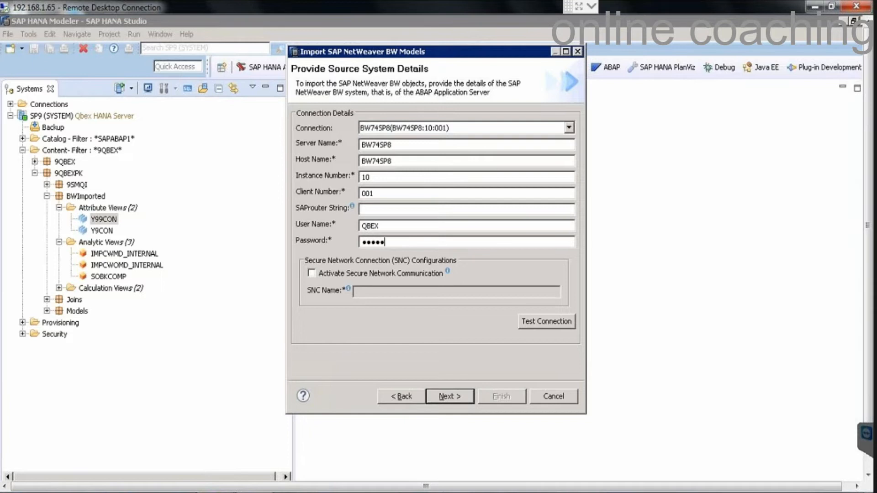
{"action": "type", "text": "****"}
{"action": "key", "text": "Return"}
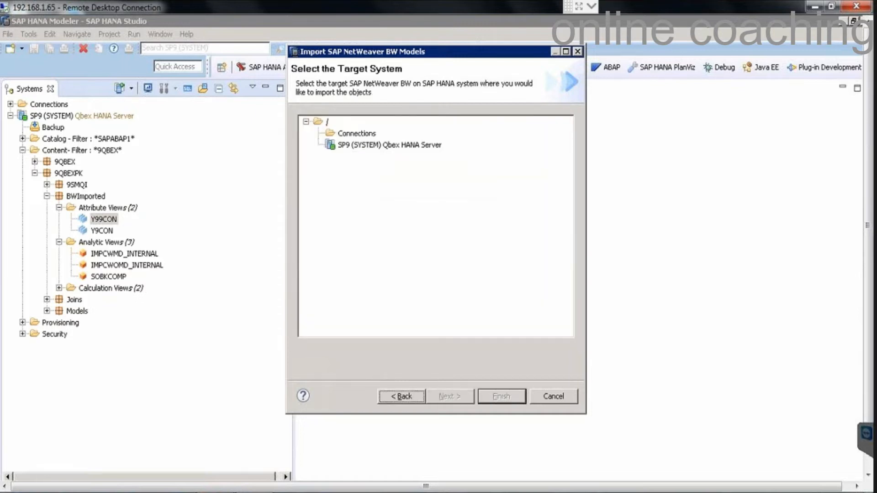
Choose SP9 (SYSTEM) Qbex HANA Server as the import's target system and continue to the object selection.
{"action": "left_click", "coordinate": [408, 138]}
{"action": "left_click", "coordinate": [410, 140]}
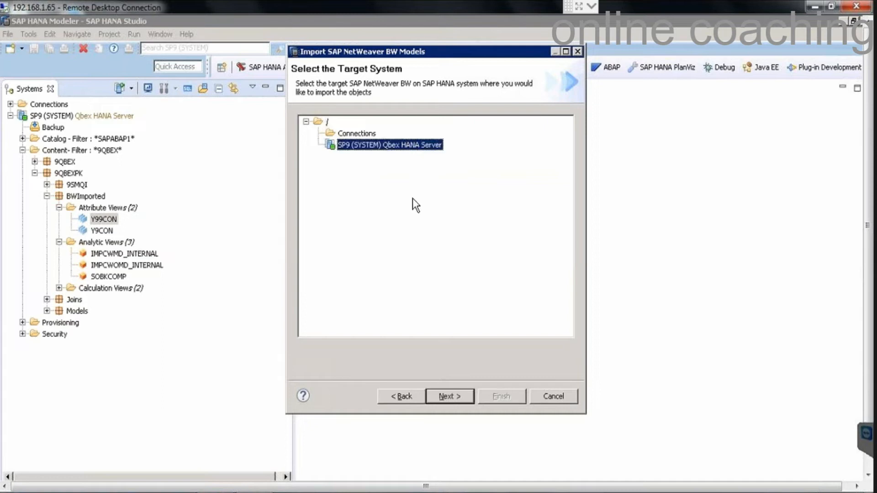
{"action": "left_click", "coordinate": [447, 396]}
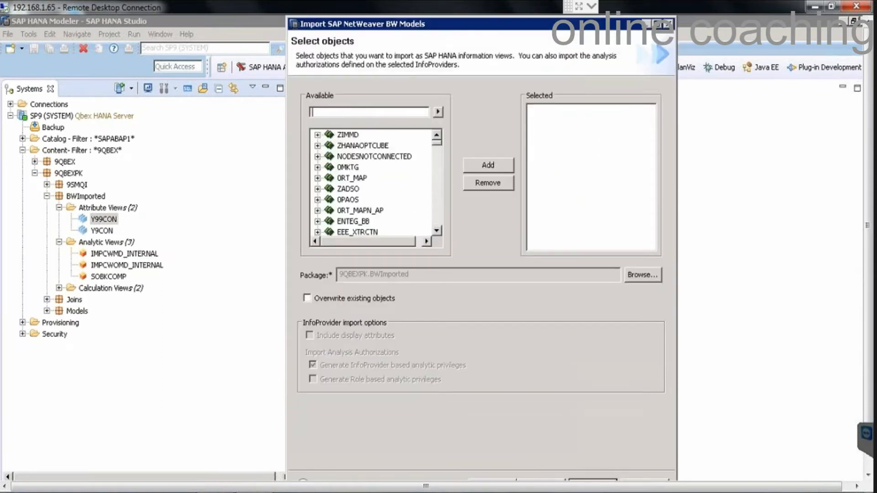
Import the query HANAQ from SHELL_RL_MPRO into package 9QBEXPK.BWImported, with overwriting of existing objects enabled.
{"action": "type", "text": "HANAQ"}
{"action": "left_click", "coordinate": [438, 112]}
{"action": "left_click", "coordinate": [361, 146]}
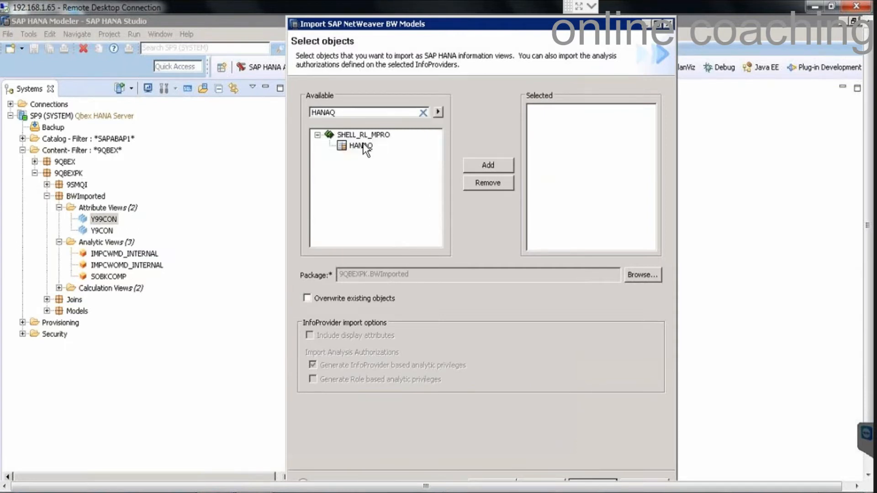
{"action": "left_click", "coordinate": [480, 164]}
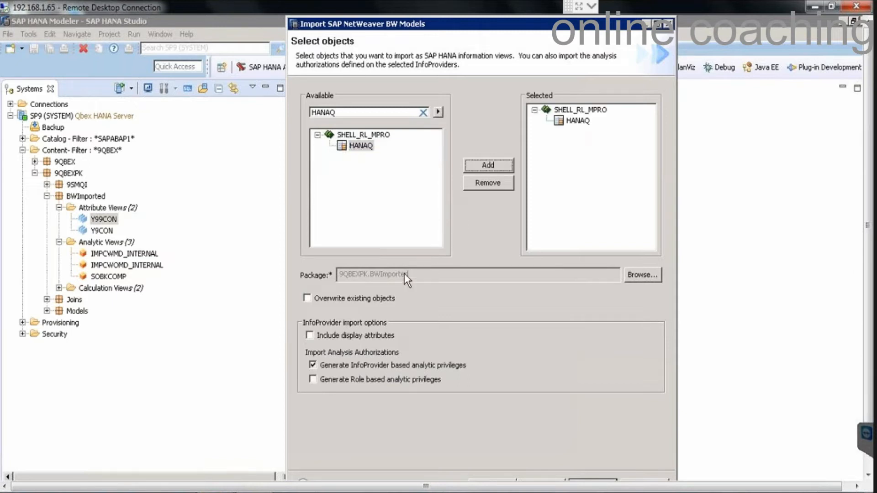
{"action": "left_click", "coordinate": [378, 301]}
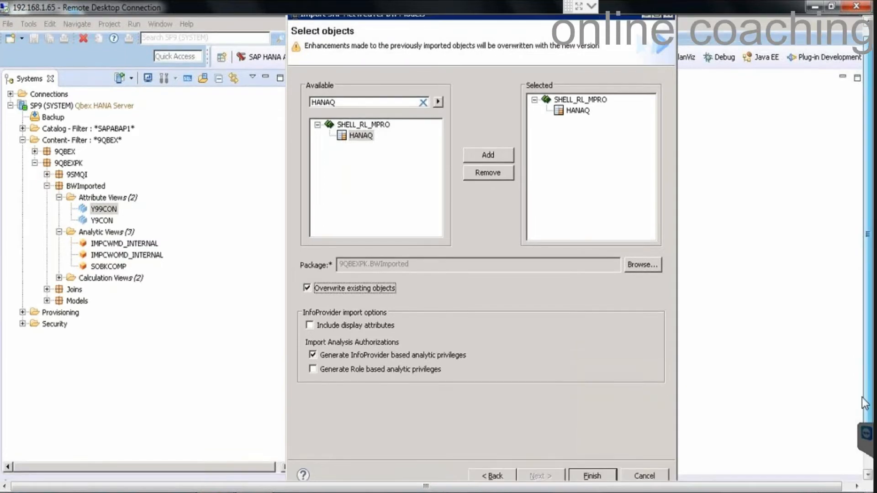
{"action": "left_click", "coordinate": [593, 437]}
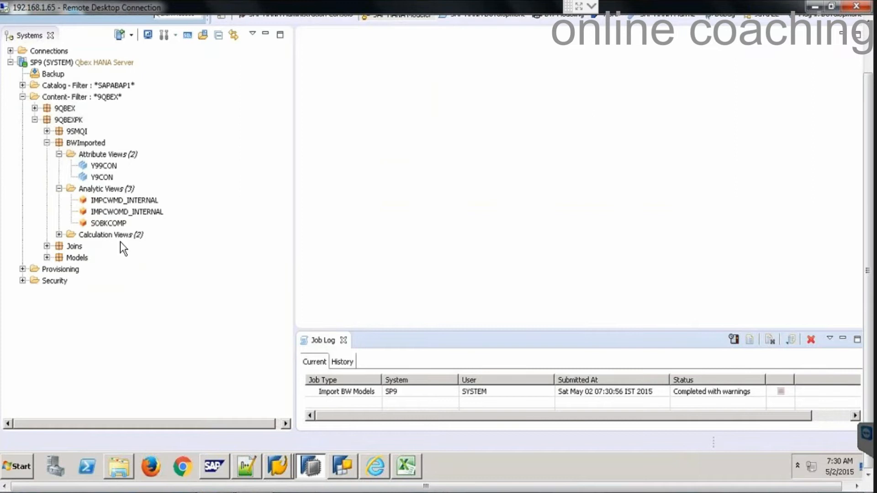
Refresh the BWImported package and open the HANAQ analytic view from its query subpackage.
{"action": "left_click", "coordinate": [96, 144]}
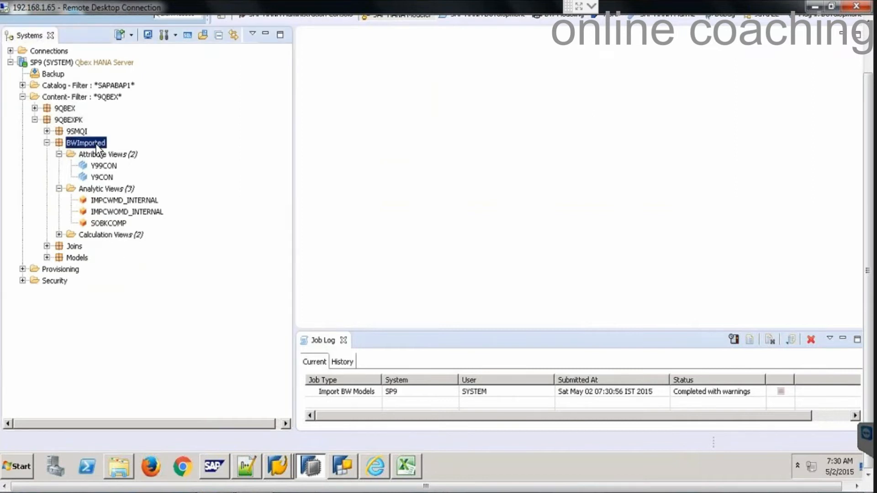
{"action": "right_click", "coordinate": [96, 144]}
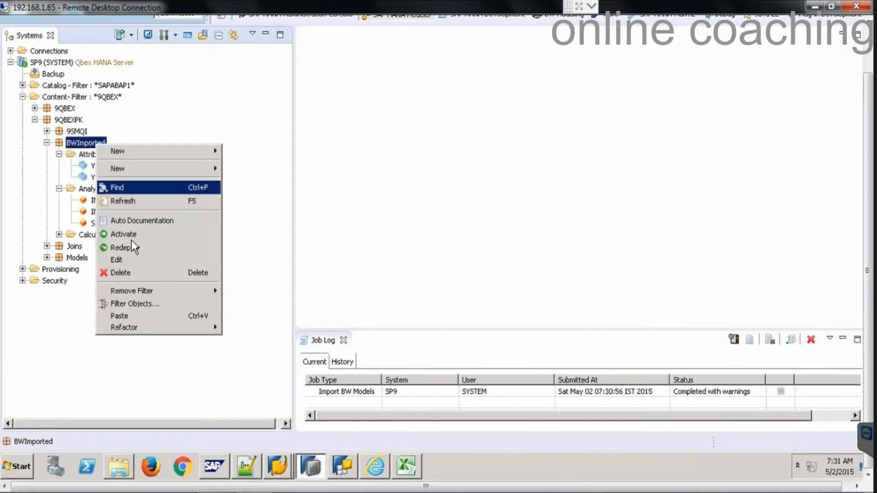
{"action": "left_click", "coordinate": [117, 201]}
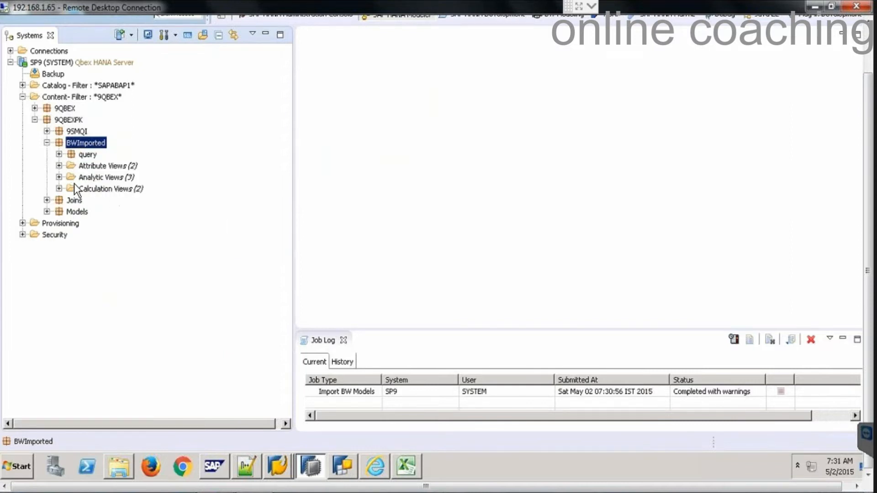
{"action": "left_click", "coordinate": [60, 154]}
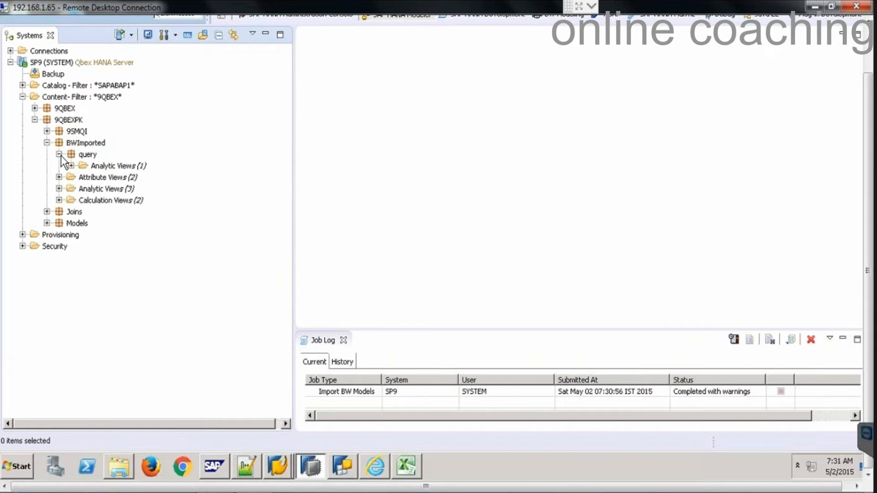
{"action": "left_click", "coordinate": [72, 167]}
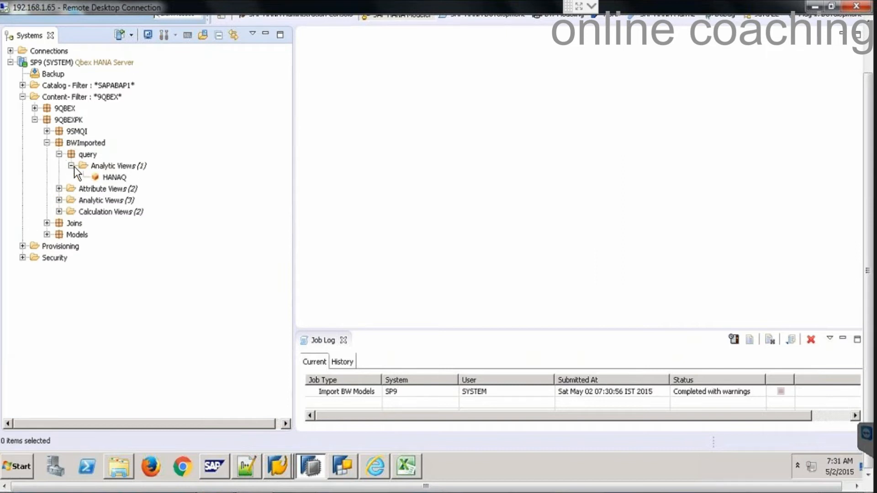
{"action": "double_click", "coordinate": [116, 179]}
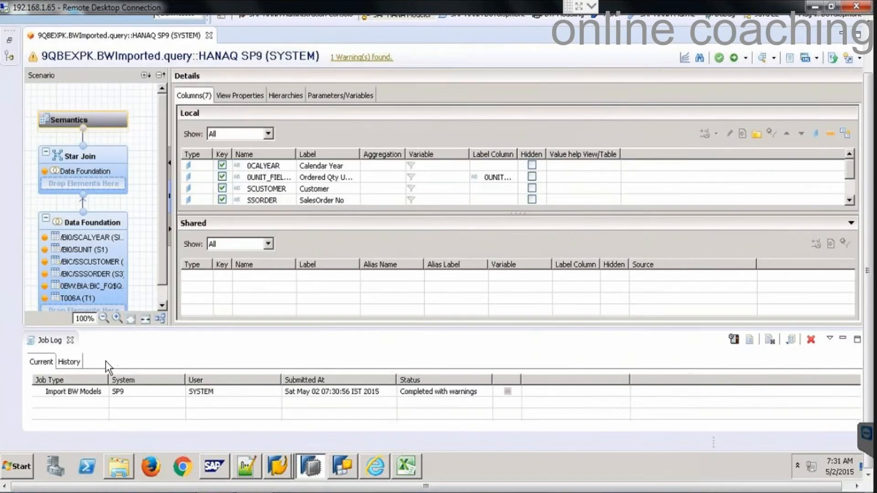
Close the Job Log and examine the Data Foundation's joins around the HANAQ query index table, including its field FIELDNM001.
{"action": "left_click", "coordinate": [70, 341]}
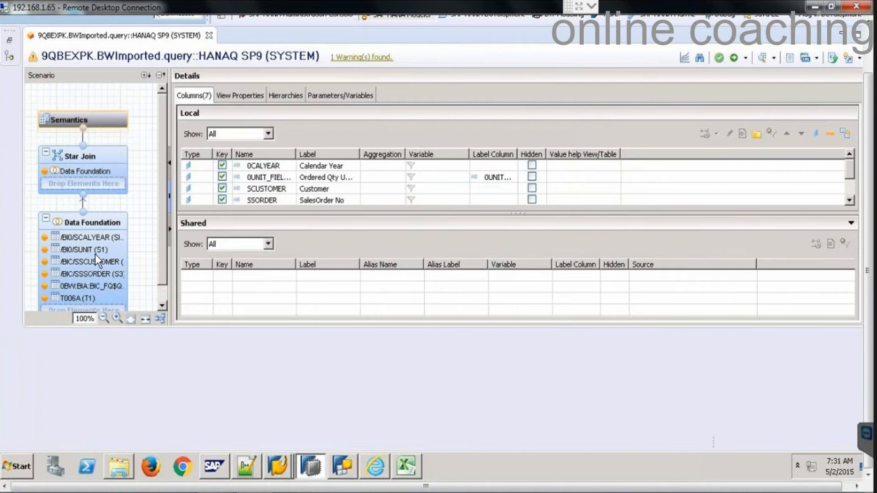
{"action": "left_click", "coordinate": [103, 222]}
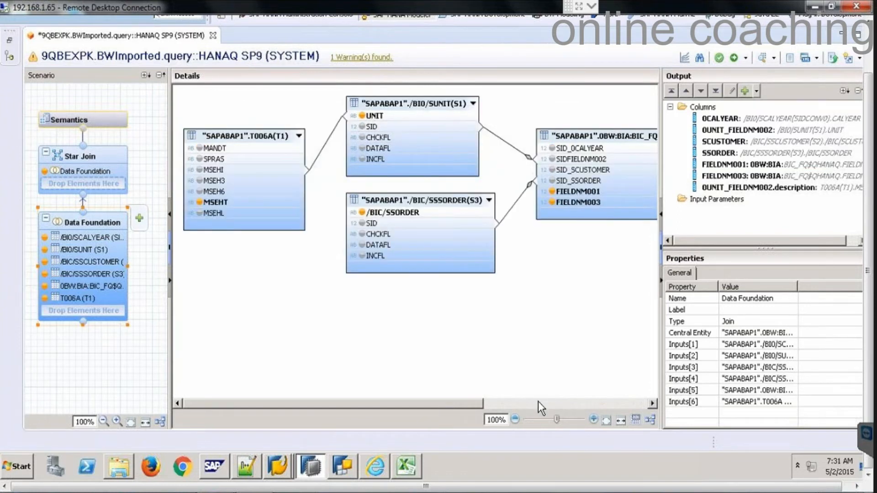
{"action": "left_click_drag", "start_coordinate": [471, 404], "coordinate": [579, 405]}
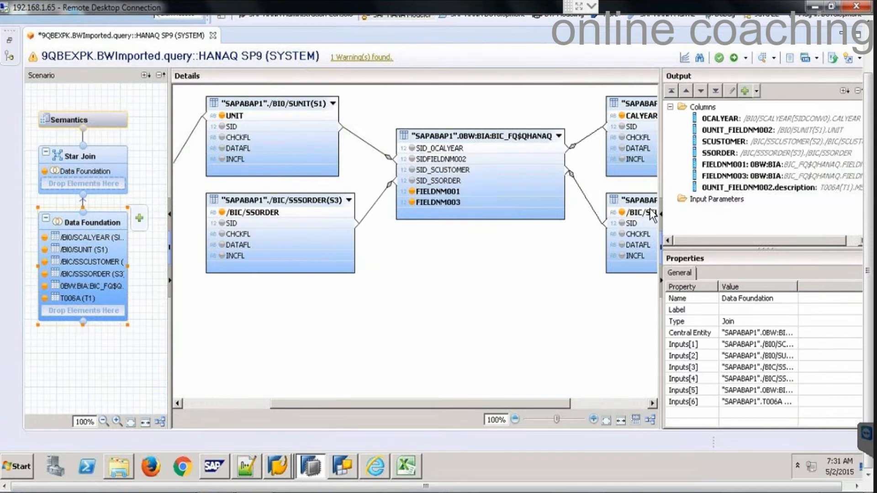
{"action": "left_click", "coordinate": [460, 191]}
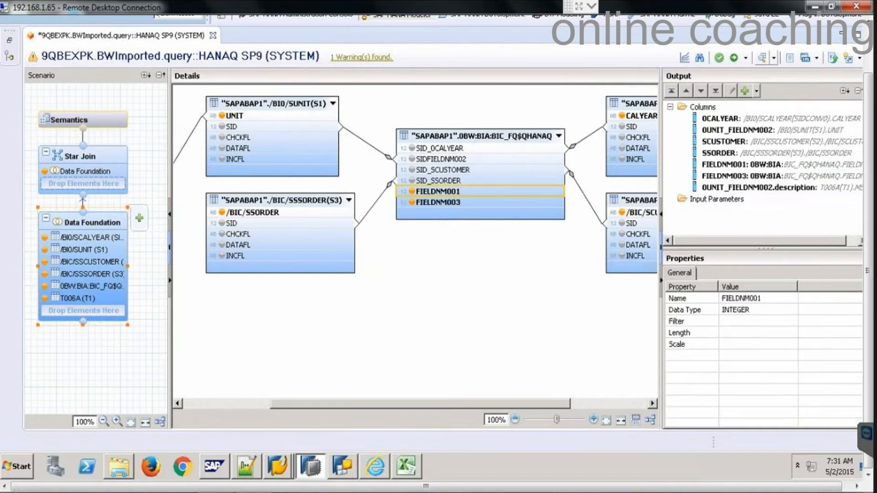
Preview the HANAQ view's raw data and analyze measures FIELDNM001 and FIELDNM003 by 0CALYEAR as a table.
{"action": "left_click", "coordinate": [762, 57]}
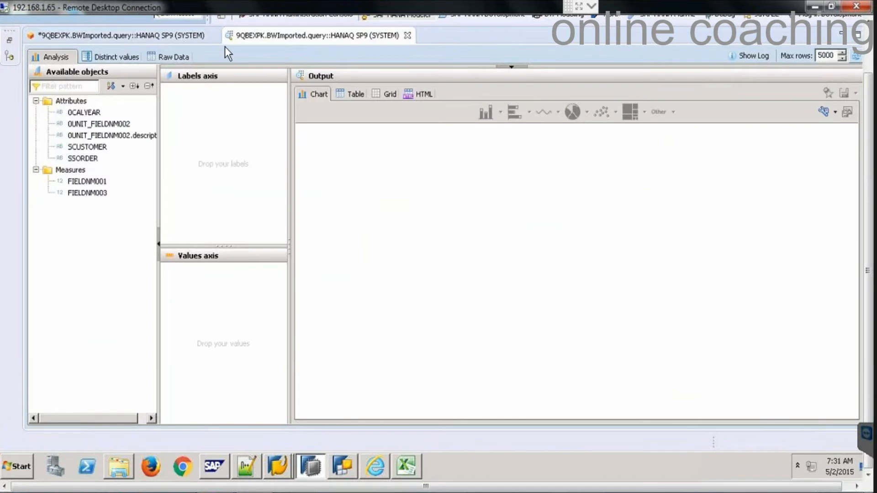
{"action": "left_click", "coordinate": [177, 59]}
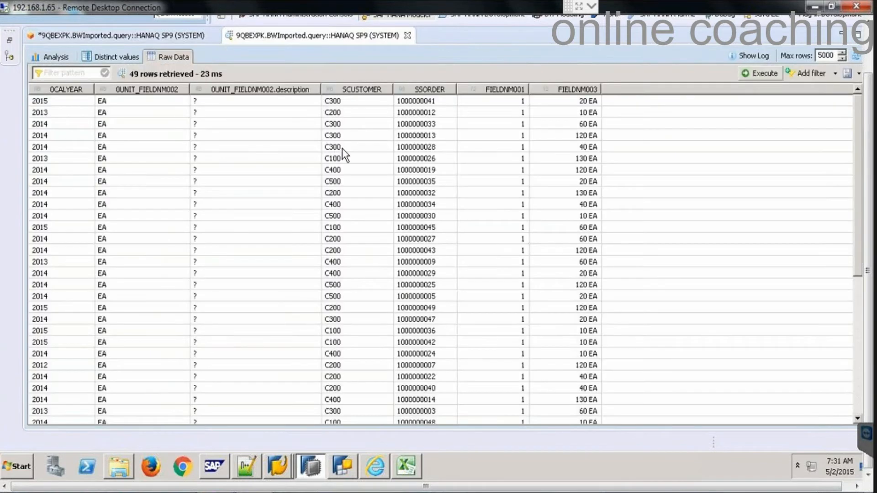
{"action": "left_click", "coordinate": [54, 57]}
{"action": "left_click_drag", "start_coordinate": [81, 111], "coordinate": [182, 109]}
{"action": "left_click_drag", "start_coordinate": [95, 181], "coordinate": [191, 272]}
{"action": "left_click_drag", "start_coordinate": [87, 193], "coordinate": [181, 277]}
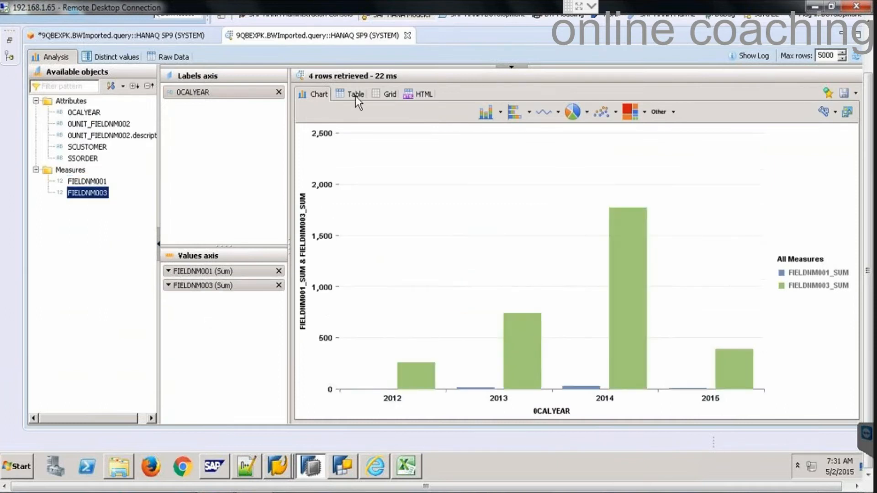
{"action": "left_click", "coordinate": [356, 95]}
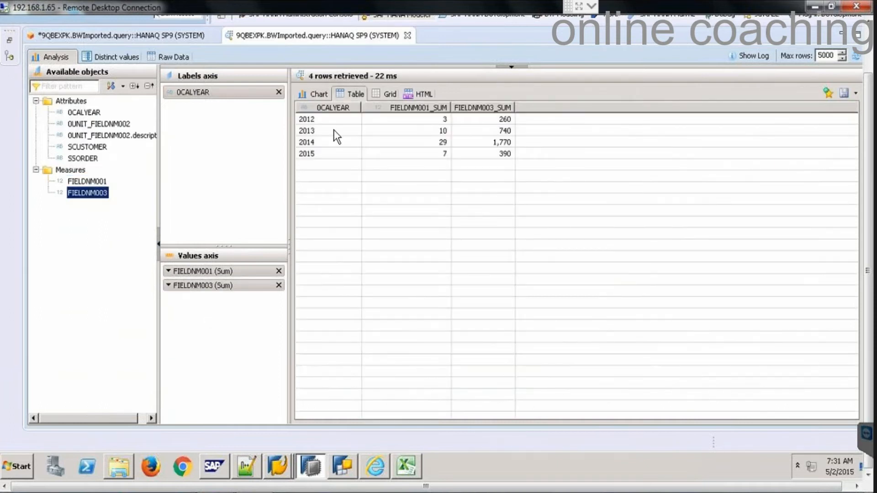
{"action": "left_click", "coordinate": [406, 120]}
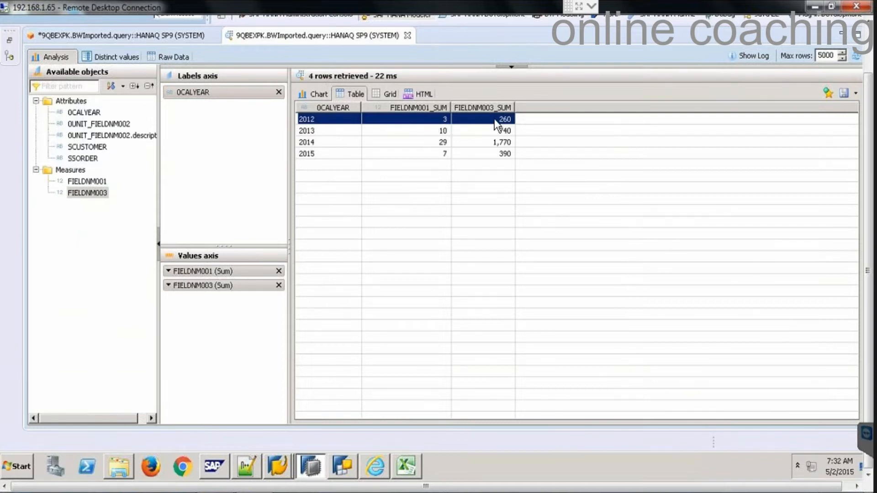
Switch to SAP GUI, run transaction RSA1 and expand the Virtual Layer under Shell InfoArea.
{"action": "left_click", "coordinate": [284, 467]}
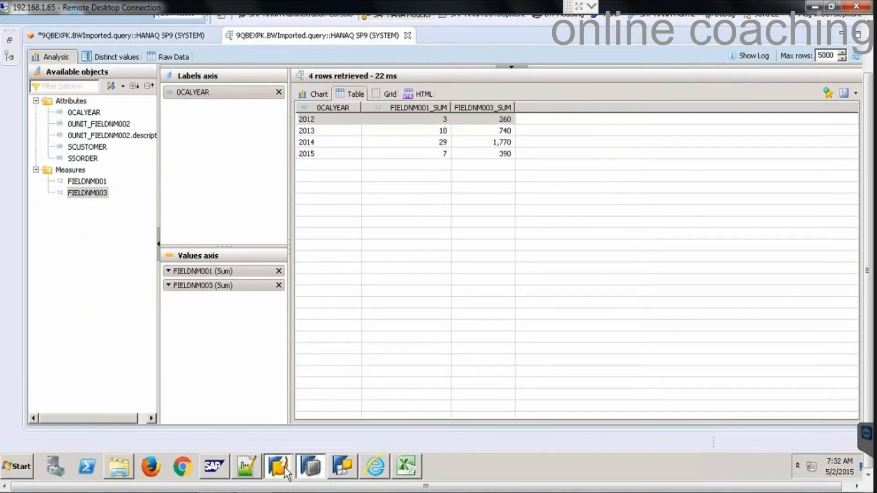
{"action": "left_click", "coordinate": [271, 437]}
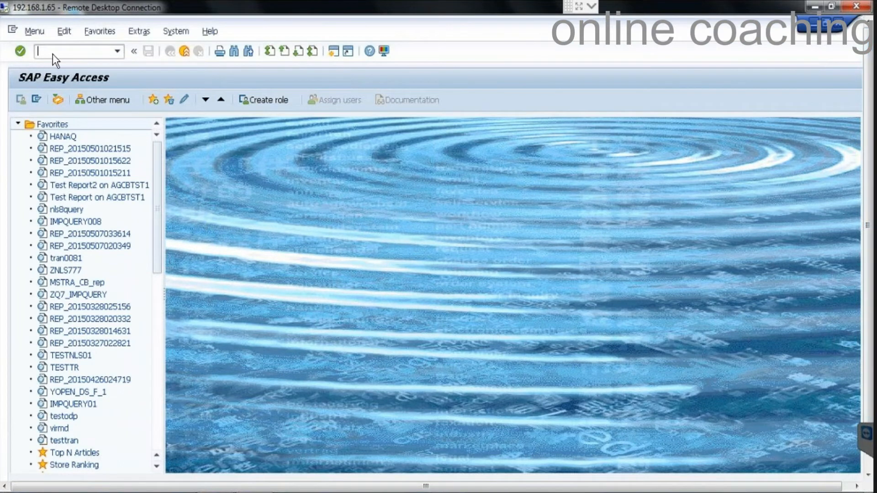
{"action": "type", "text": "/NRSA1"}
{"action": "key", "text": "Return"}
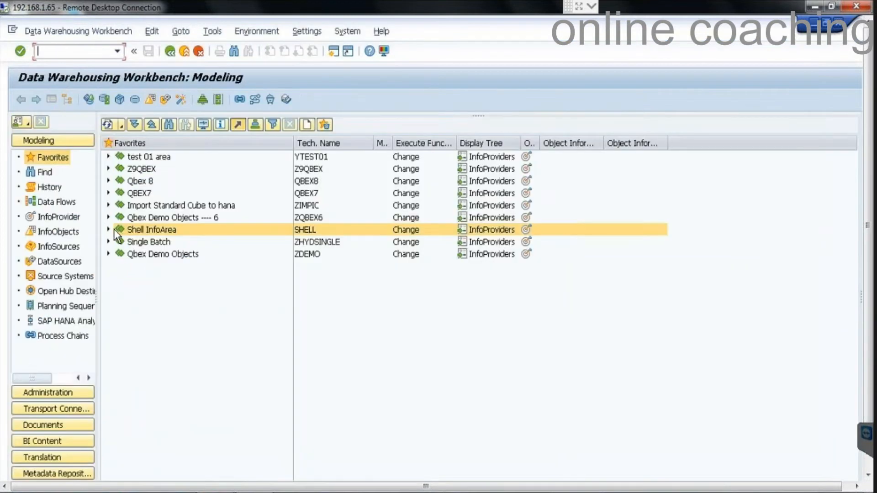
{"action": "left_click", "coordinate": [108, 230]}
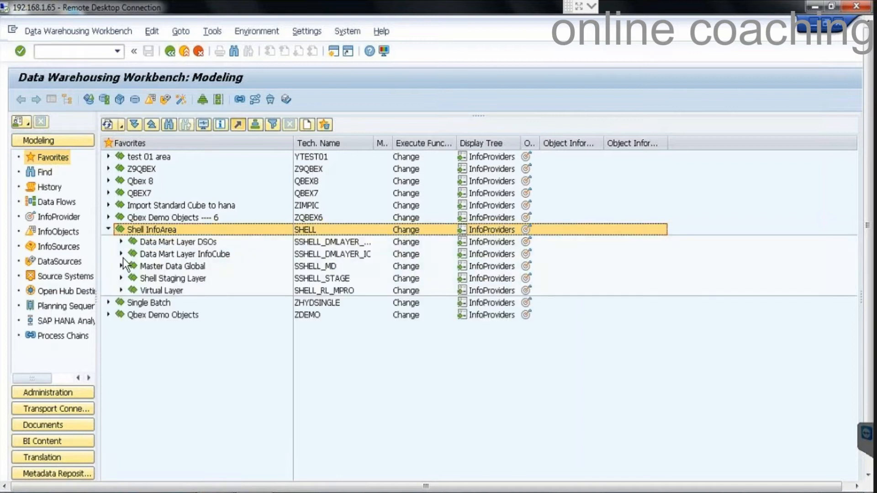
{"action": "left_click", "coordinate": [121, 291]}
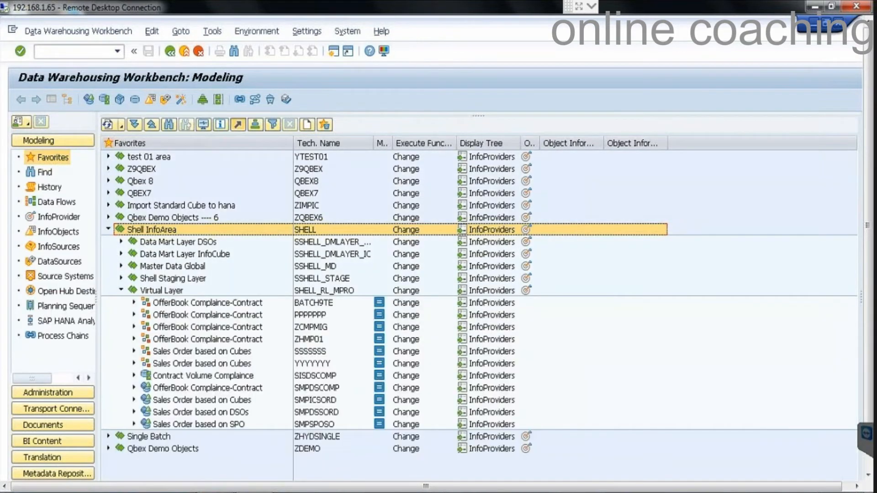
Expand Sales Order based on Cubes down to the Data Transfer Processes of Sales Order Cube for 2012.
{"action": "left_click", "coordinate": [134, 400]}
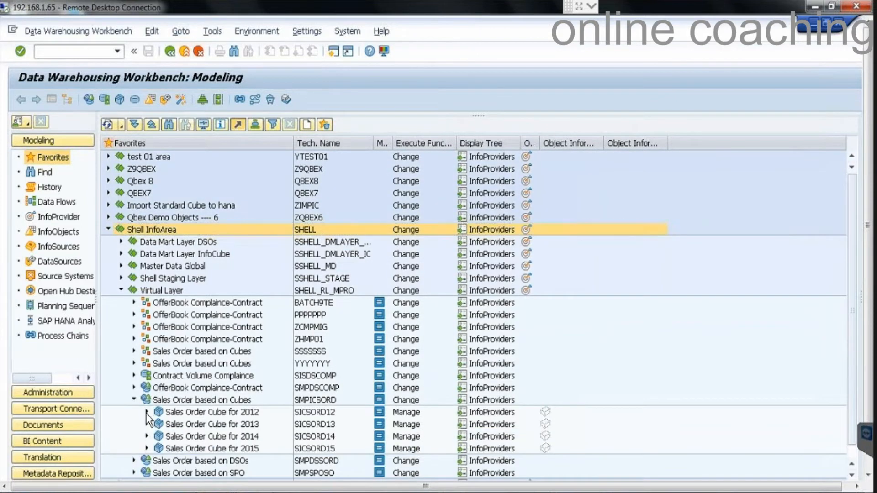
{"action": "left_click", "coordinate": [147, 413]}
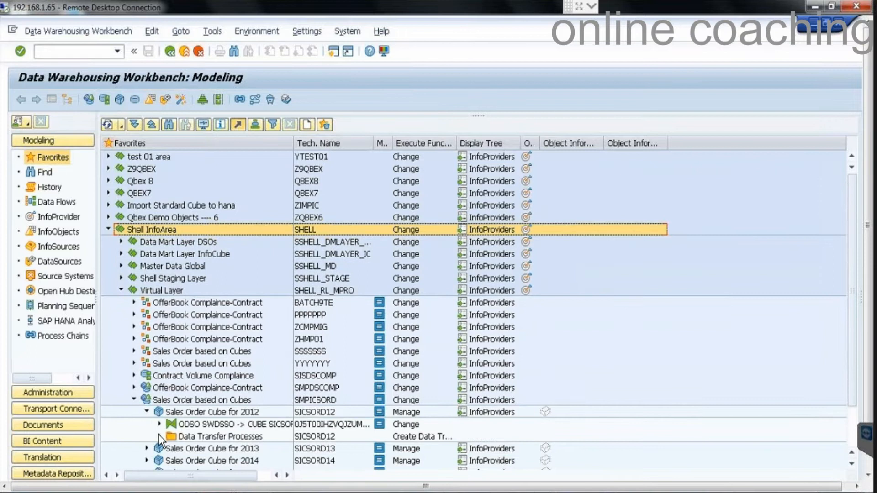
{"action": "left_click", "coordinate": [160, 436]}
{"action": "right_click", "coordinate": [210, 435]}
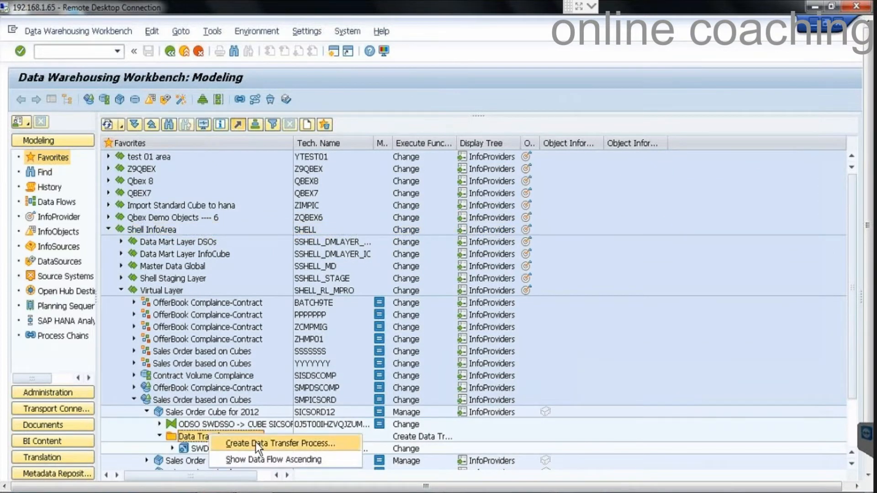
{"action": "left_click", "coordinate": [255, 442]}
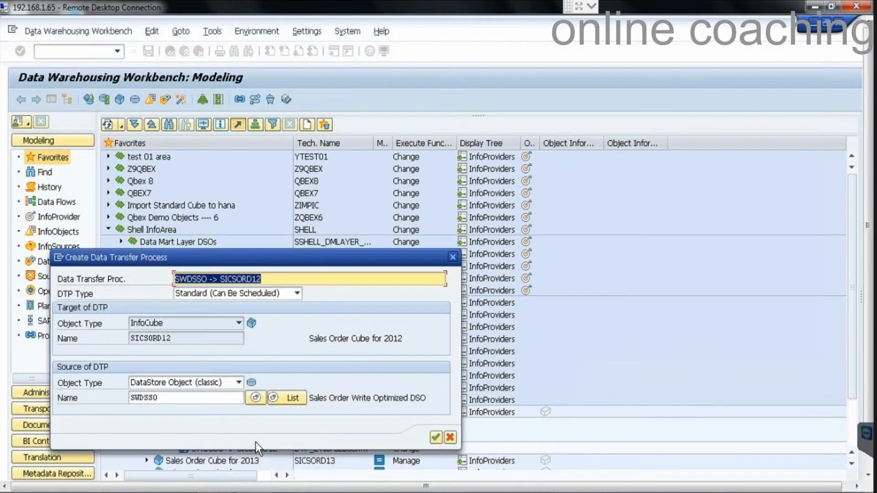
{"action": "left_click", "coordinate": [449, 437]}
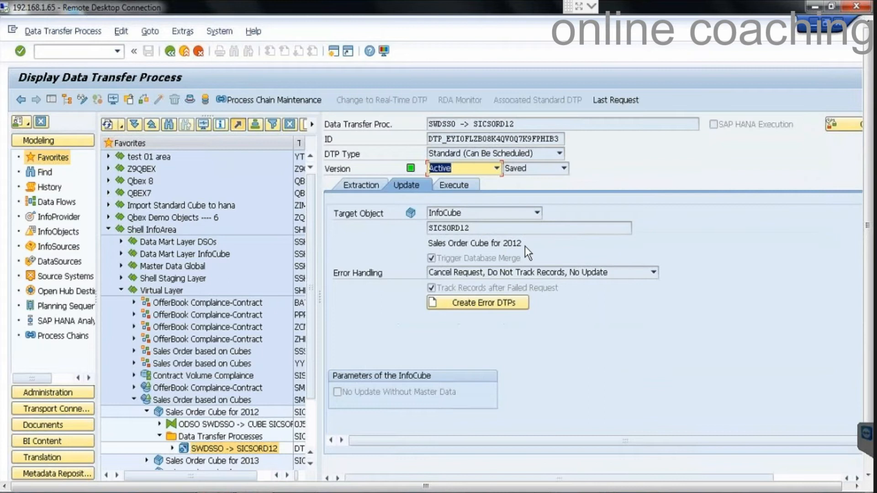
Create another standard data transfer process from DataStore object SWDSSO to InfoCube SICSORD12.
{"action": "left_click", "coordinate": [370, 184]}
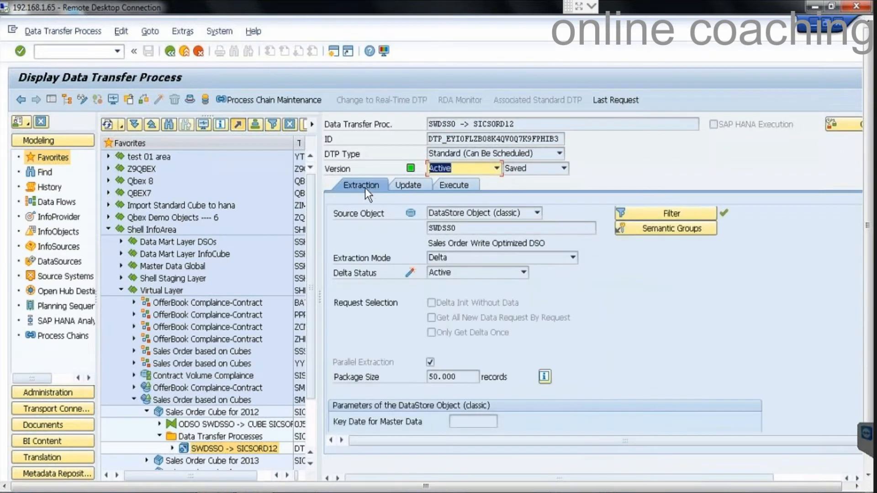
{"action": "left_click", "coordinate": [217, 436]}
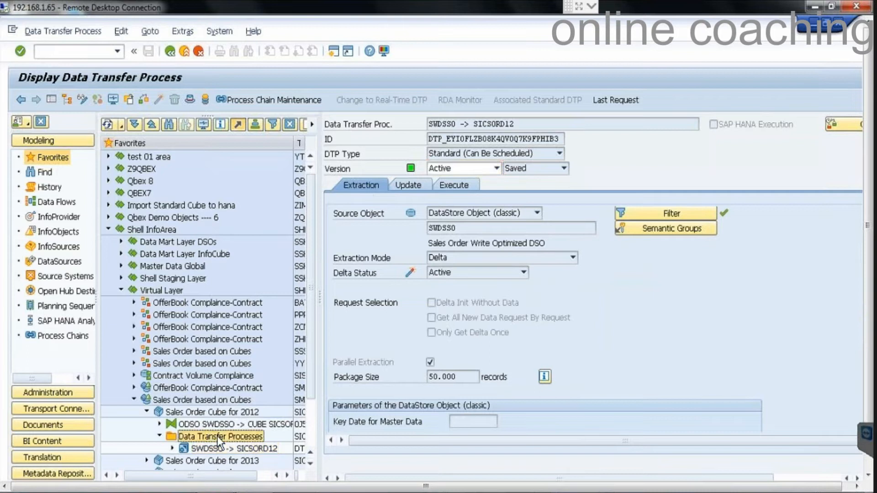
{"action": "right_click", "coordinate": [218, 436]}
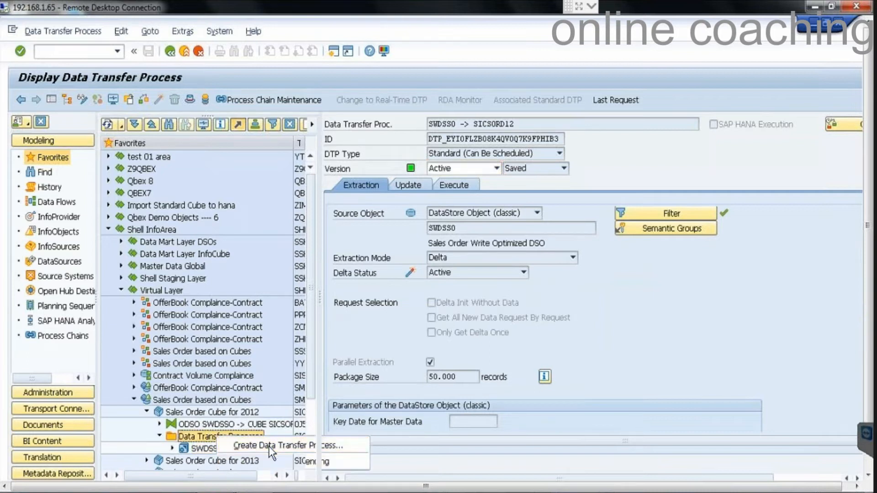
{"action": "left_click", "coordinate": [268, 446]}
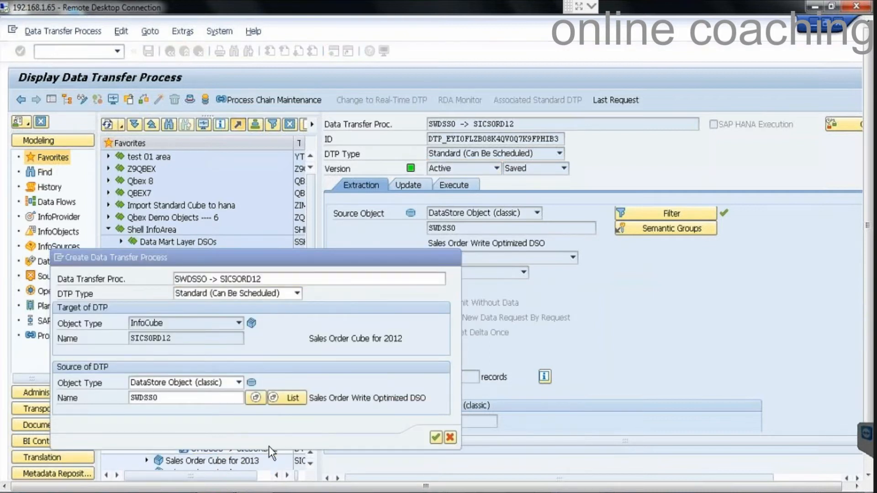
{"action": "key", "text": "Return"}
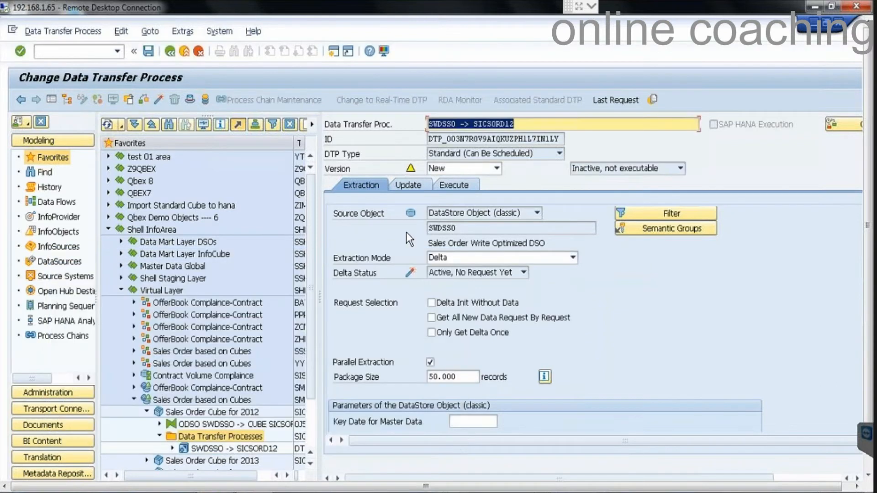
Set the new data transfer process's extraction mode to Full and activate it.
{"action": "left_click", "coordinate": [456, 257]}
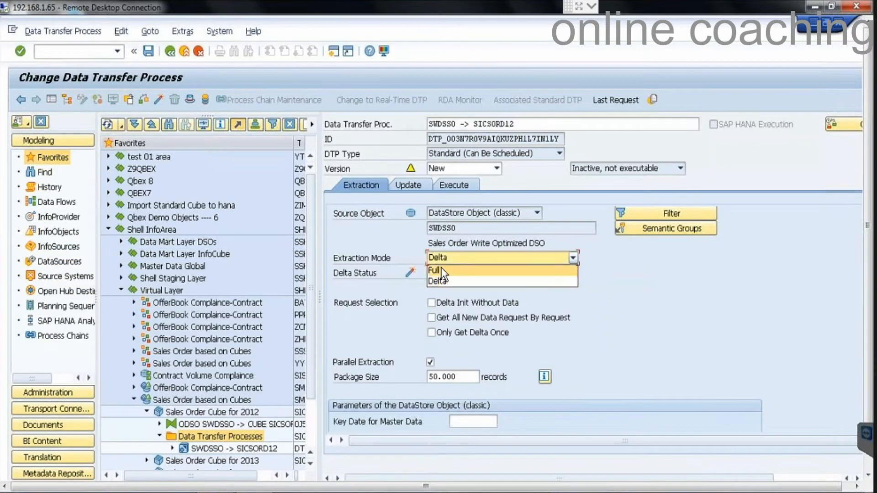
{"action": "left_click", "coordinate": [442, 270]}
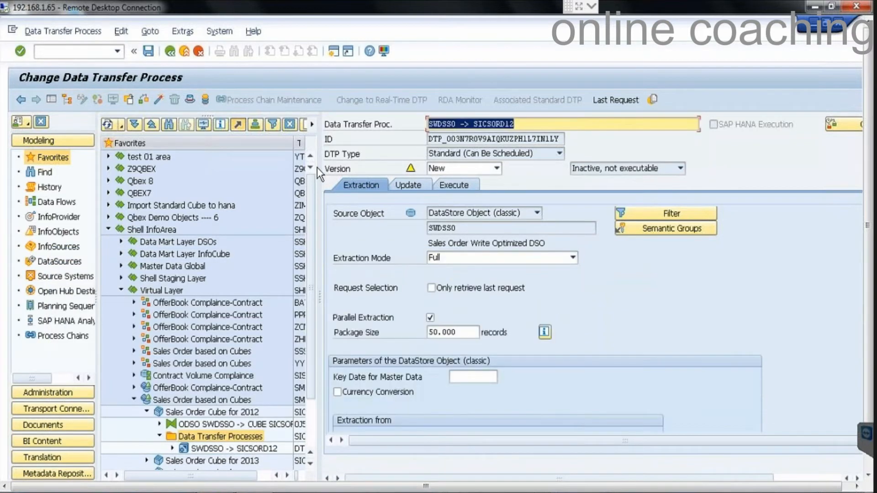
{"action": "left_click", "coordinate": [161, 97]}
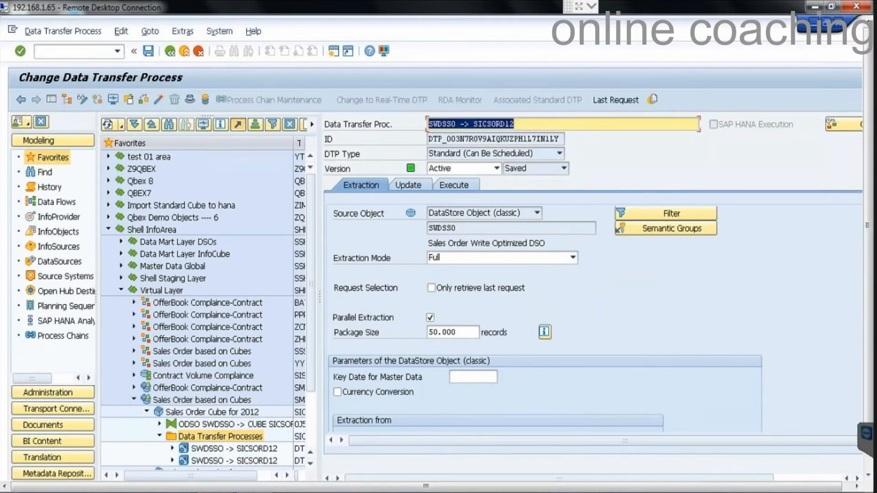
Execute the SWDSSO -> SICSORD12 data transfer process and display its request monitor.
{"action": "left_click", "coordinate": [455, 184]}
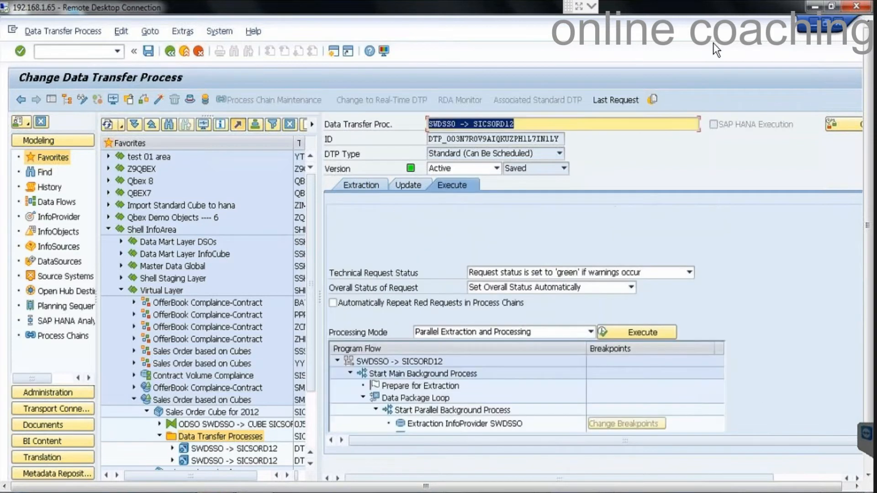
{"action": "left_click", "coordinate": [640, 329]}
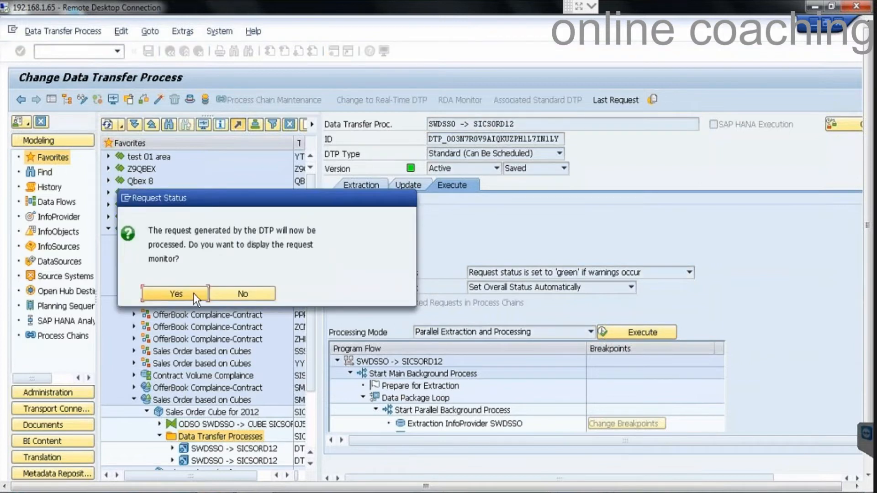
{"action": "left_click", "coordinate": [193, 294]}
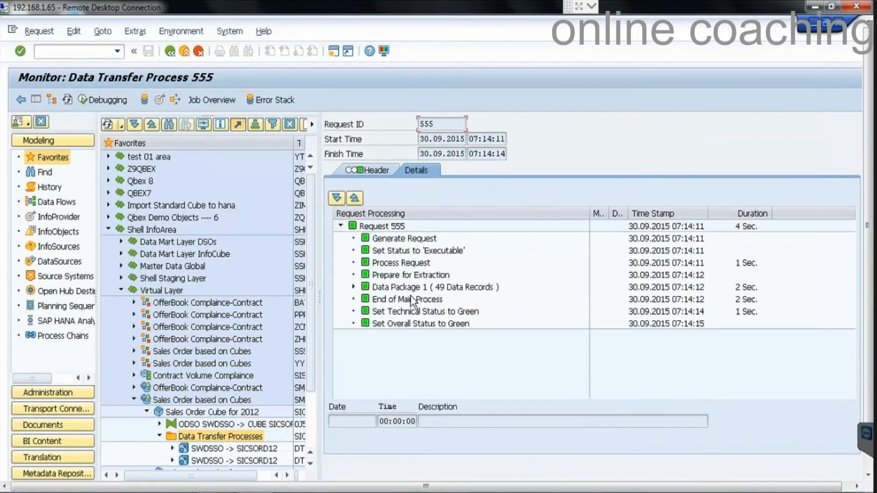
Execute query SMPICSORD/HANAQ in transaction RSRT and remove Customer and SalesOrder No from its rows.
{"action": "left_click", "coordinate": [85, 54]}
{"action": "type", "text": "/NRSRT"}
{"action": "key", "text": "Return"}
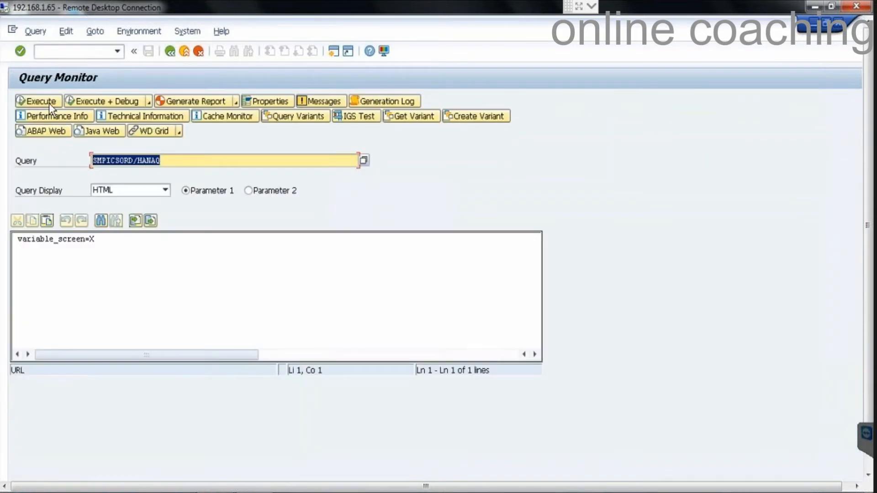
{"action": "left_click", "coordinate": [49, 103]}
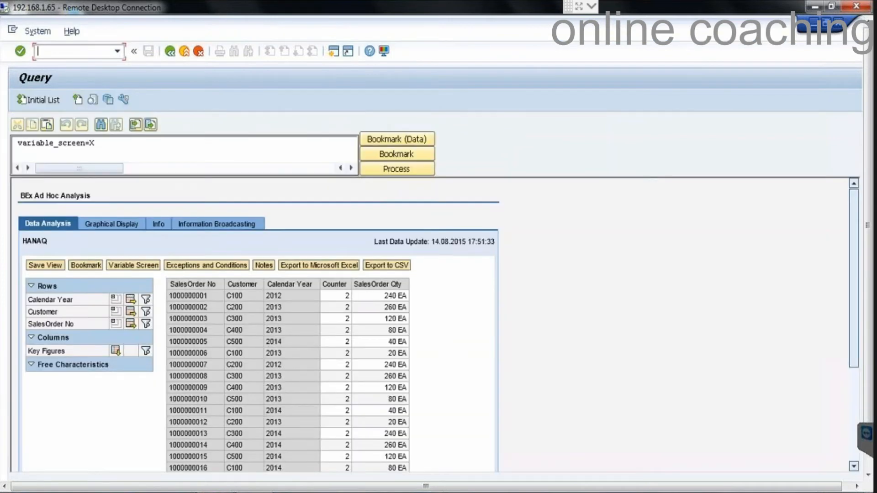
{"action": "left_click", "coordinate": [117, 311]}
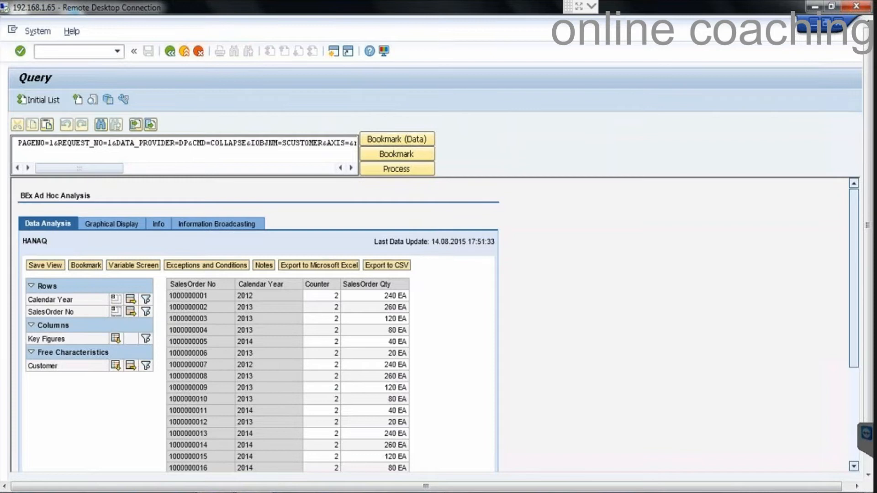
{"action": "left_click", "coordinate": [117, 311]}
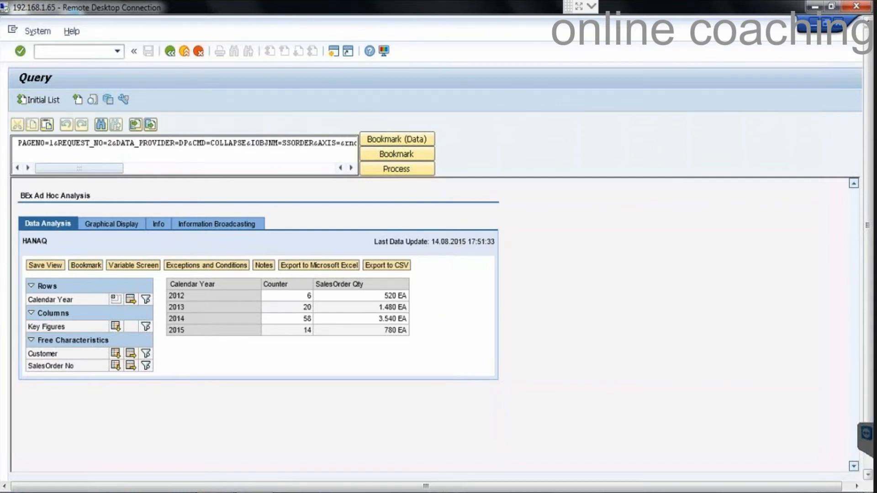
Switch to SAP HANA Studio and close the HANAQ data preview and view editor without saving changes.
{"action": "left_click_drag", "start_coordinate": [867, 365], "coordinate": [868, 414]}
{"action": "left_click", "coordinate": [311, 466]}
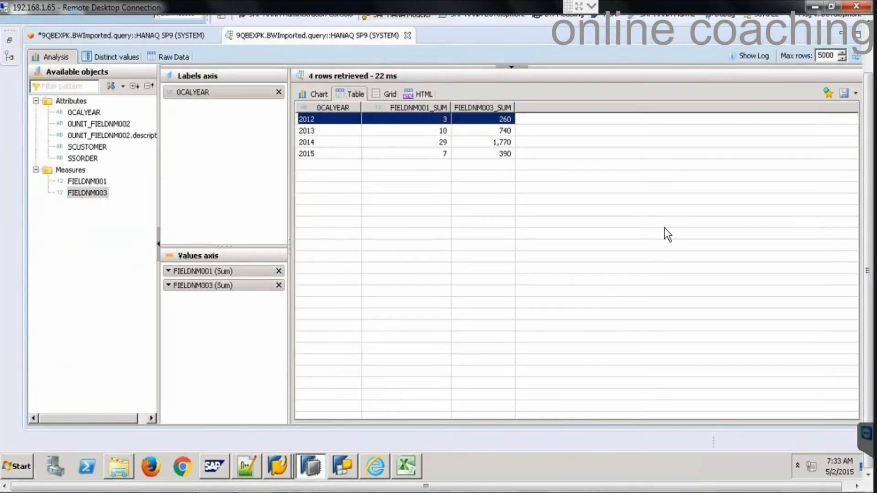
{"action": "left_click", "coordinate": [406, 35]}
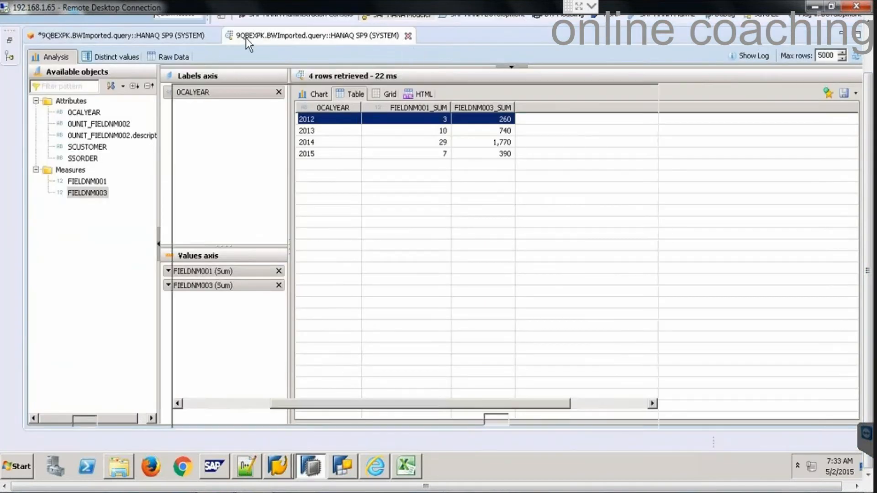
{"action": "left_click", "coordinate": [213, 36]}
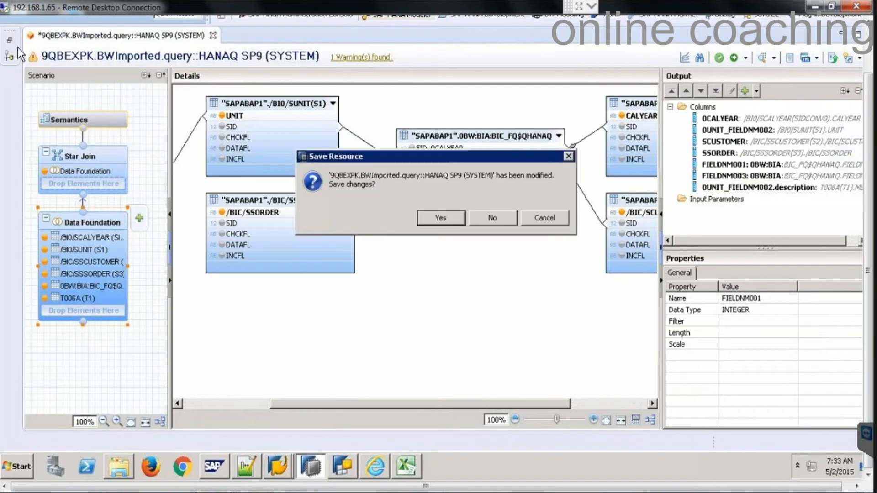
{"action": "left_click", "coordinate": [502, 231]}
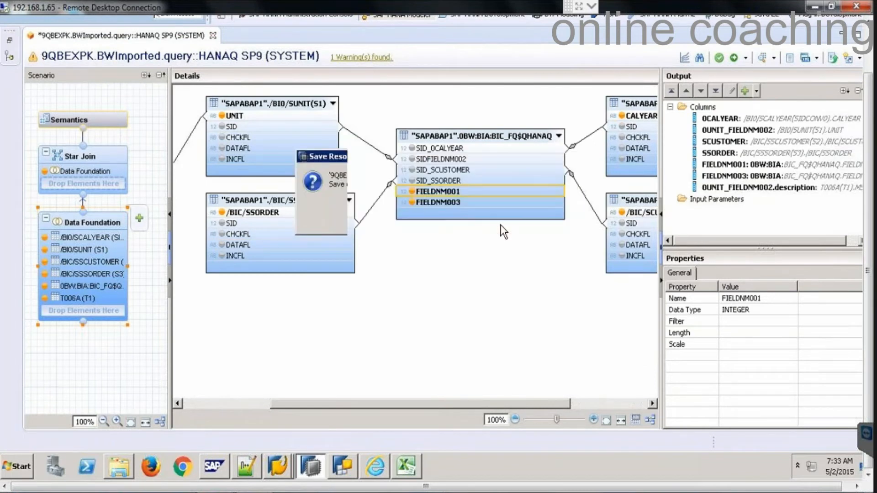
Restore the Systems view and refresh the 9QBEXPK package.
{"action": "left_click", "coordinate": [10, 44]}
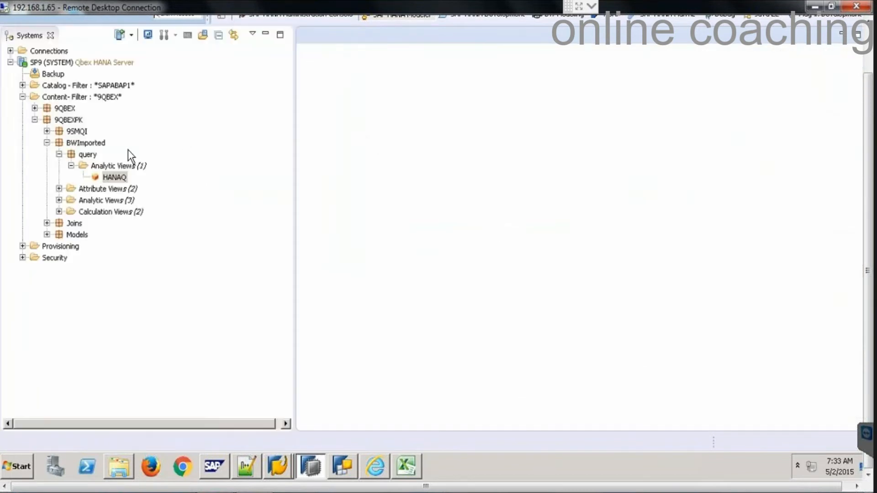
{"action": "right_click", "coordinate": [68, 122]}
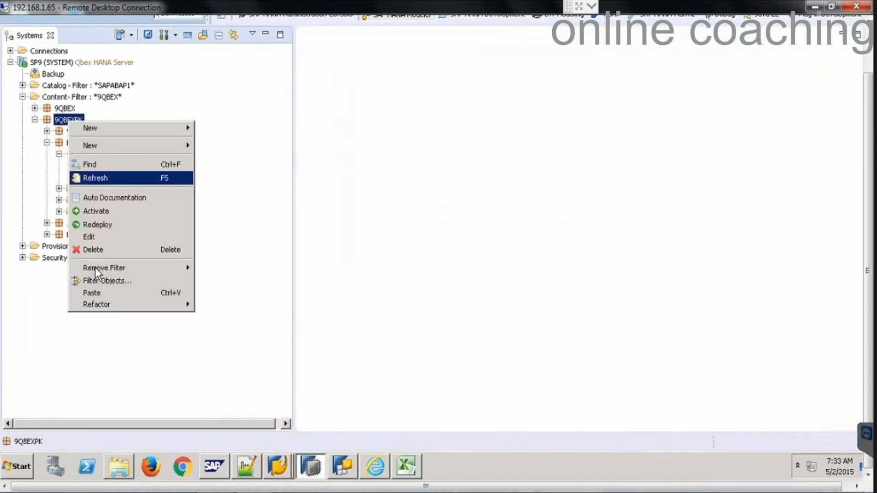
{"action": "left_click", "coordinate": [99, 178]}
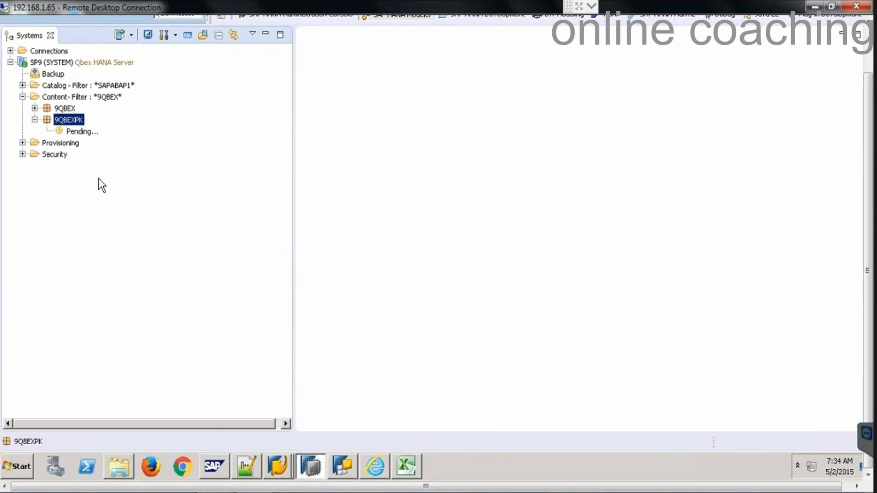
Open the data preview of analytic view HANAQ in the query package under BWImported.
{"action": "left_click", "coordinate": [46, 142]}
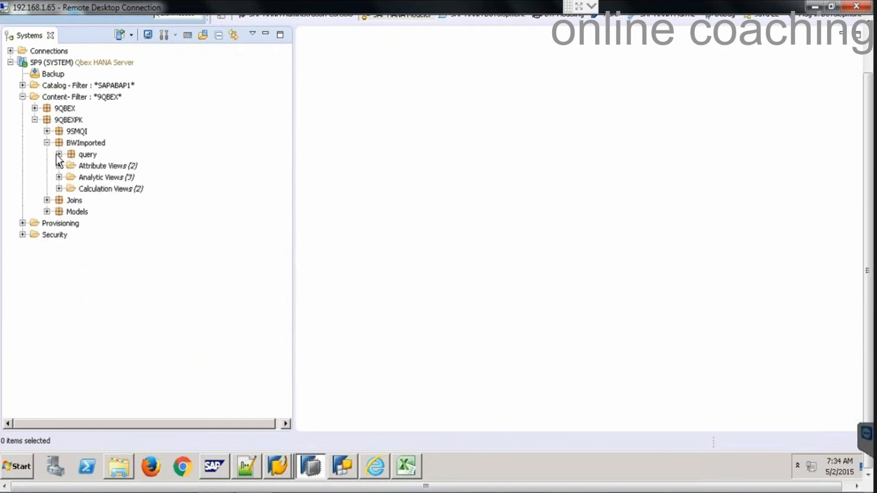
{"action": "left_click", "coordinate": [58, 154]}
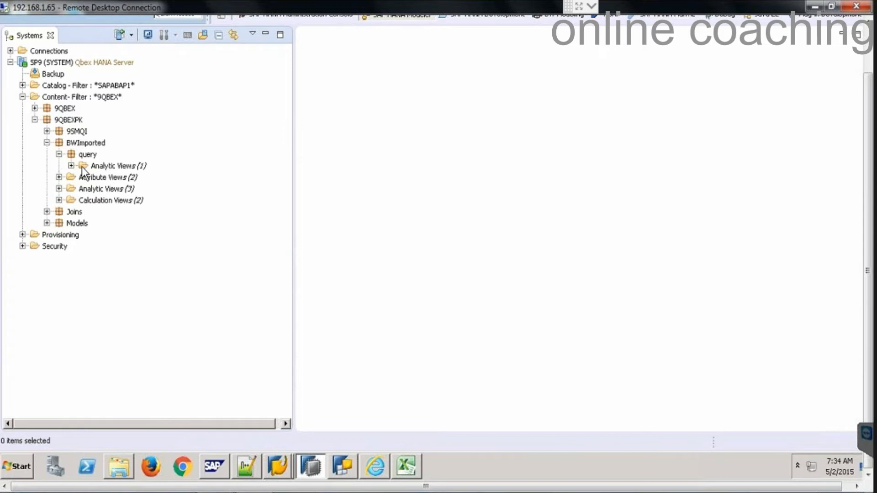
{"action": "left_click", "coordinate": [71, 165]}
{"action": "right_click", "coordinate": [120, 178]}
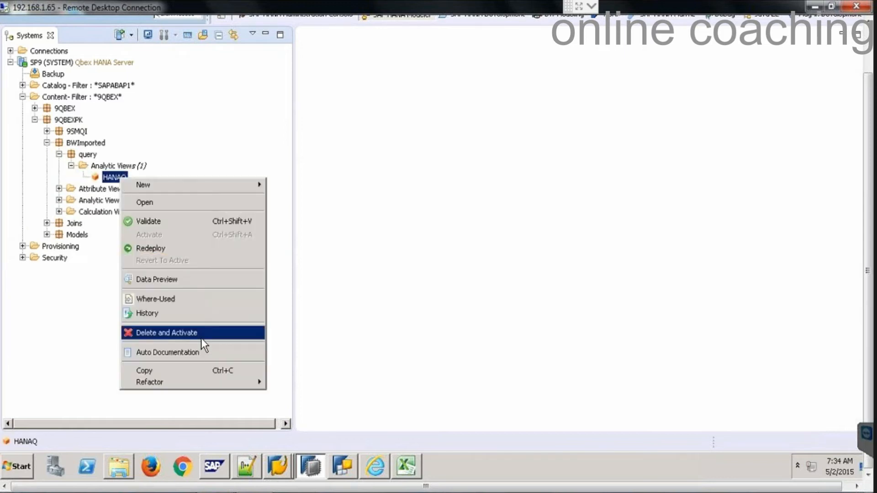
{"action": "left_click", "coordinate": [160, 281]}
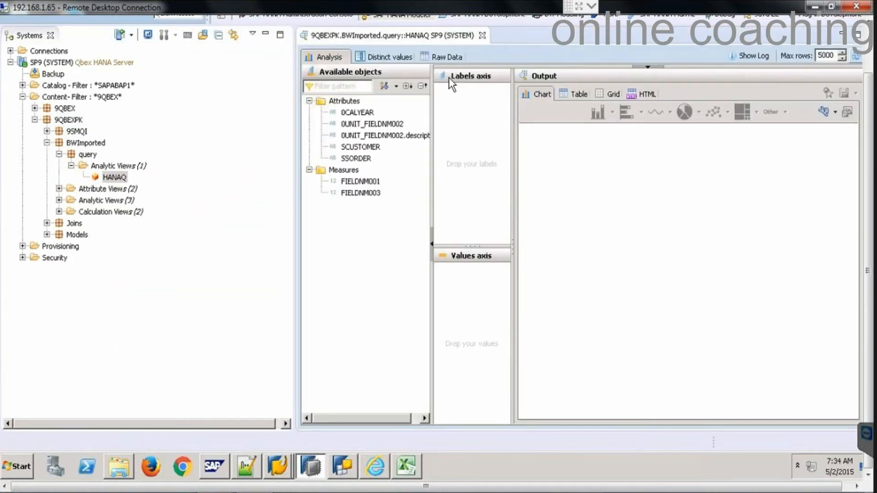
Analyse FIELDNM001 and FIELDNM003 by 0CALYEAR in the data preview and show the result as a table.
{"action": "left_click_drag", "start_coordinate": [365, 114], "coordinate": [468, 91]}
{"action": "left_click_drag", "start_coordinate": [360, 181], "coordinate": [470, 272]}
{"action": "left_click_drag", "start_coordinate": [368, 195], "coordinate": [470, 284]}
{"action": "left_click", "coordinate": [571, 95]}
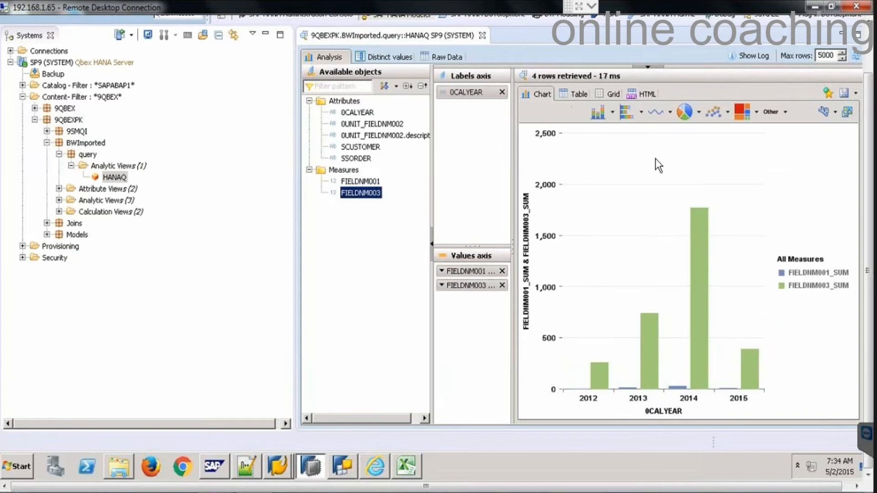
{"action": "left_click", "coordinate": [719, 121]}
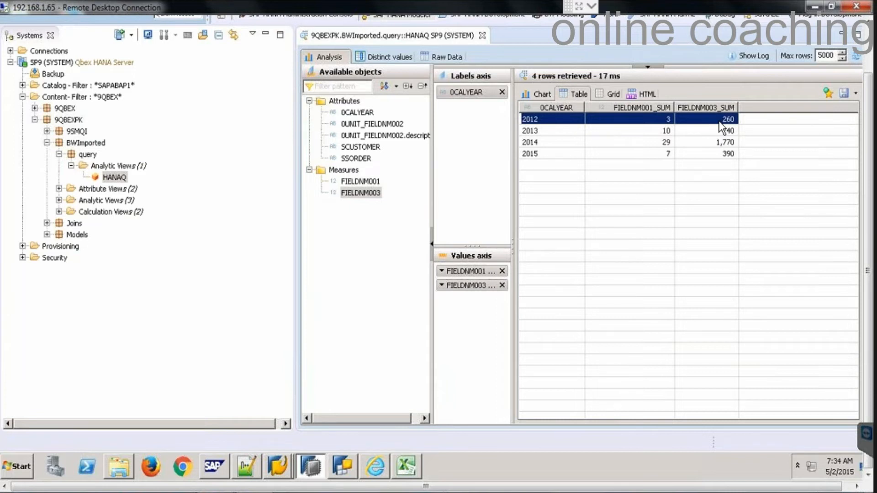
Switch back to the SAP GUI query window to compare its yearly values with the HANA preview.
{"action": "left_click", "coordinate": [283, 459]}
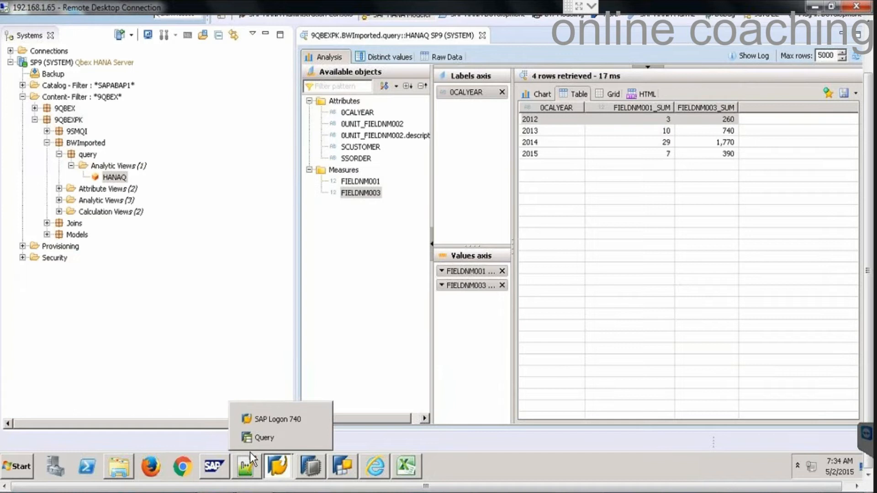
{"action": "left_click", "coordinate": [277, 438]}
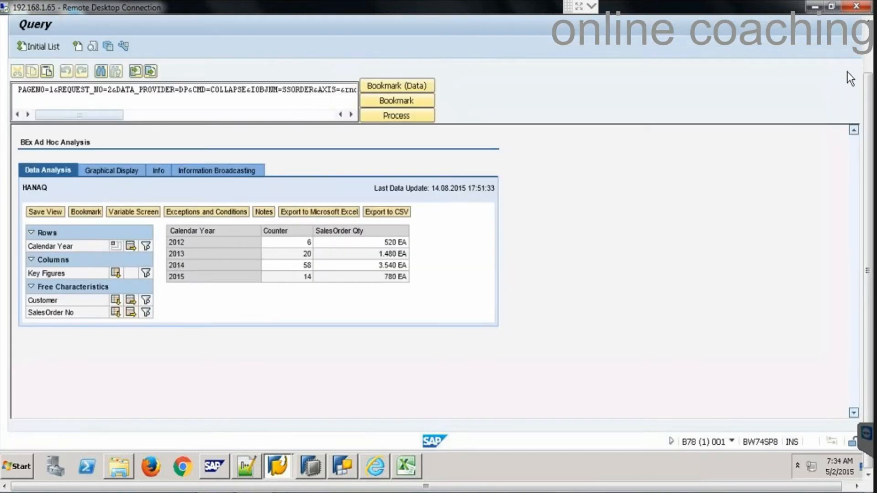
Go to transaction RSDDB for SAP HANA/BWA index maintenance.
{"action": "left_click", "coordinate": [867, 50]}
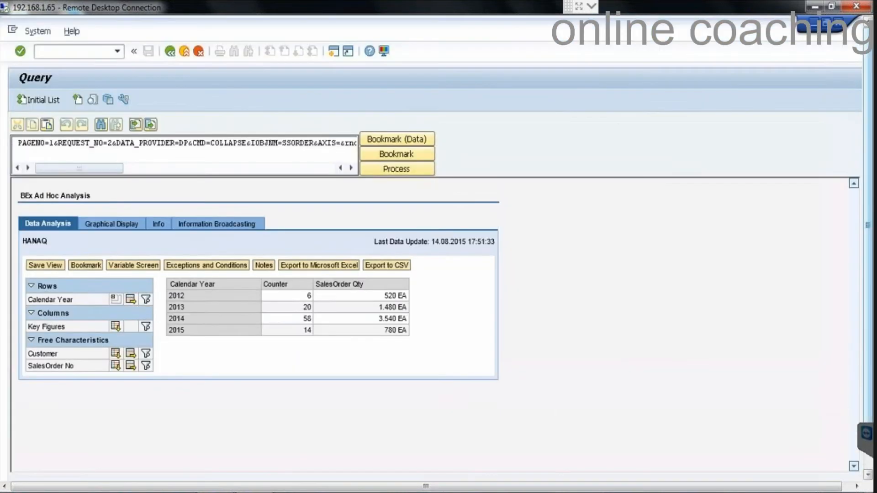
{"action": "left_click", "coordinate": [76, 48]}
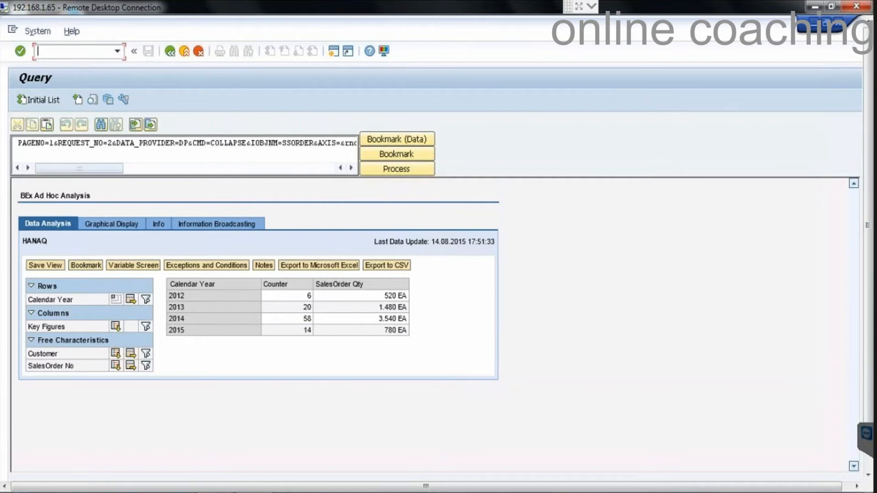
{"action": "type", "text": "/NRSDS"}
{"action": "key", "text": "BackSpace"}
{"action": "type", "text": "DB"}
{"action": "key", "text": "Return"}
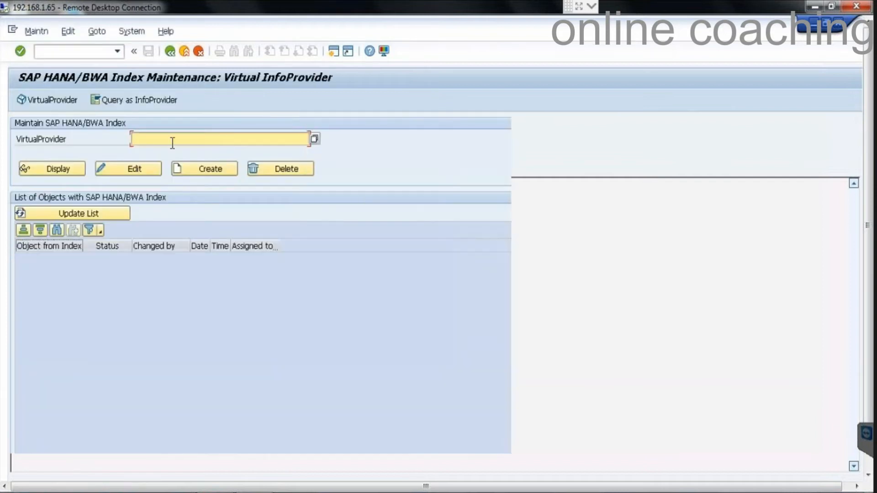
Open the index options of query HANAQ for editing in the Query as InfoProvider maintenance.
{"action": "left_click", "coordinate": [128, 100]}
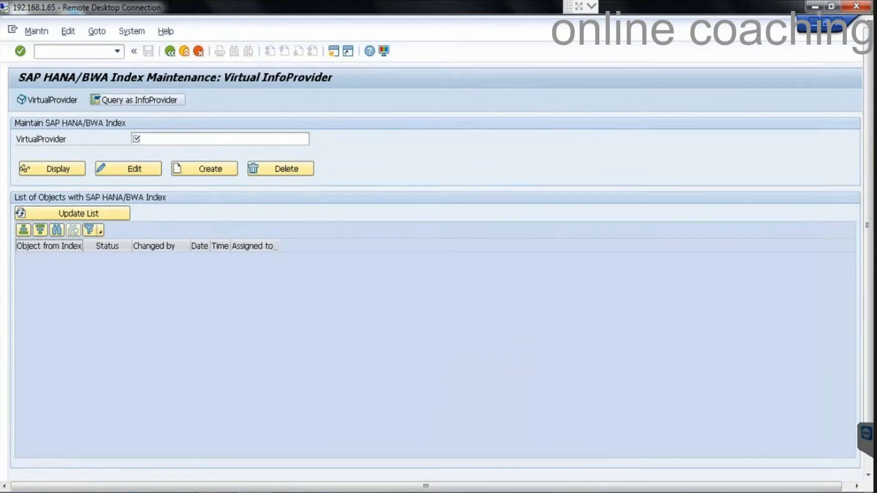
{"action": "left_click", "coordinate": [158, 137]}
{"action": "type", "text": "HANA"}
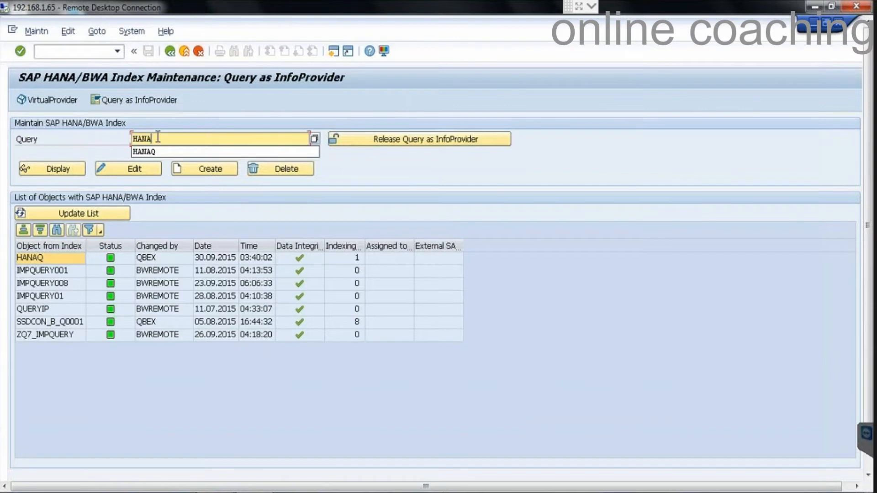
{"action": "left_click", "coordinate": [146, 152]}
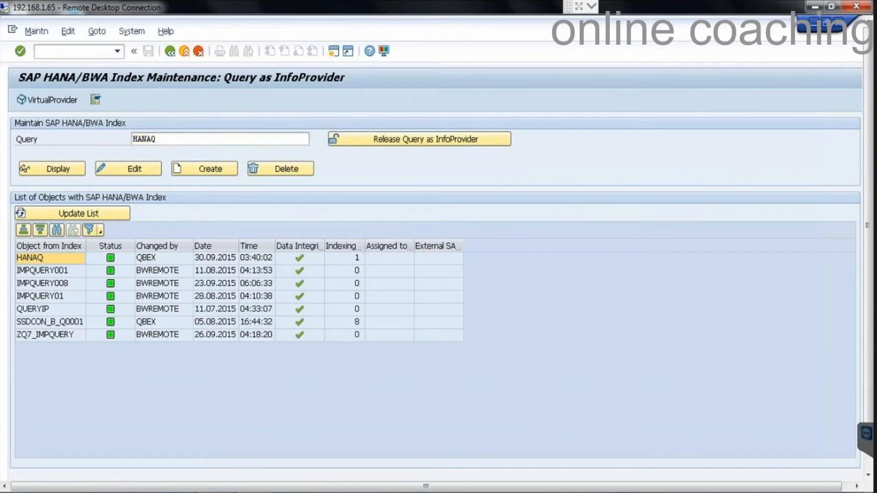
{"action": "left_click", "coordinate": [126, 168]}
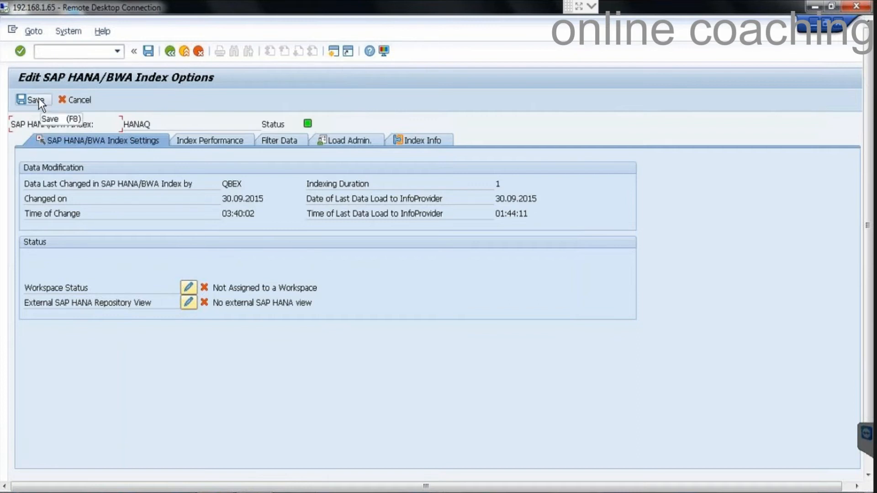
Leave the index options and go to transaction RSPC for process chain modeling.
{"action": "left_click", "coordinate": [64, 52]}
{"action": "type", "text": "/NRS"}
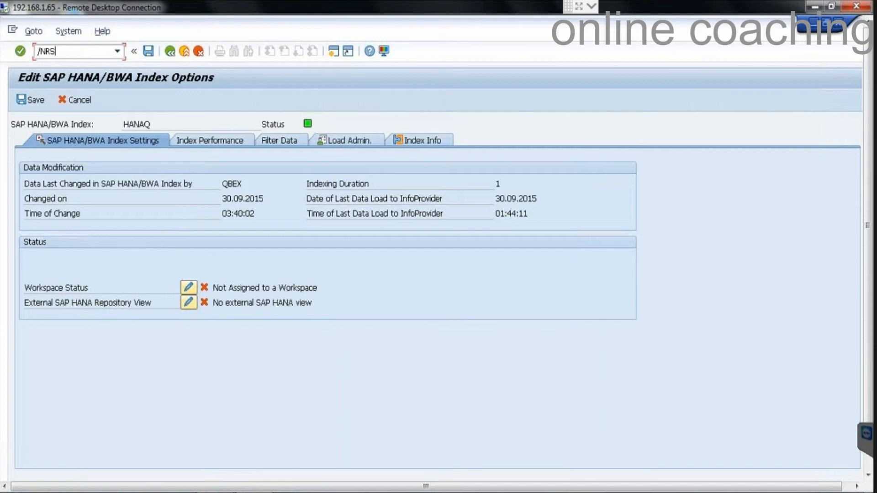
{"action": "type", "text": "PC"}
{"action": "key", "text": "Return"}
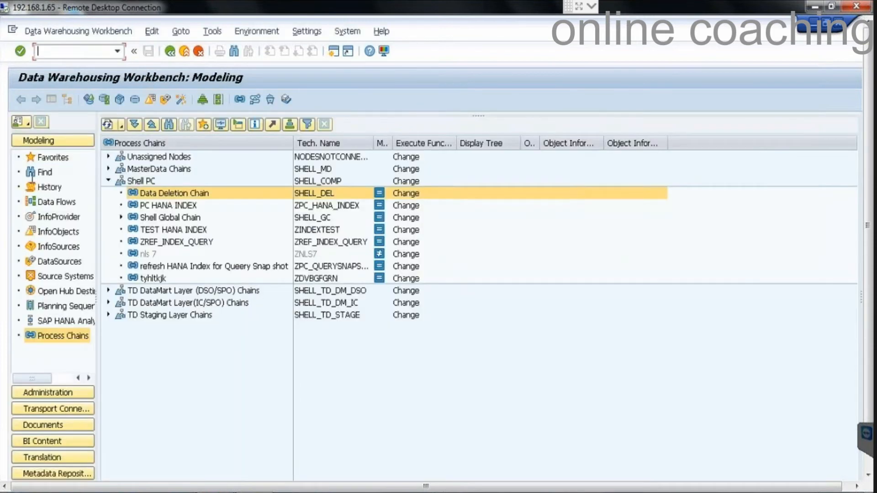
Create process chain ZPC_REF_QINDEX under Shell PC with the long description "Refresh Hana Indexes".
{"action": "right_click", "coordinate": [143, 182]}
{"action": "left_click", "coordinate": [225, 237]}
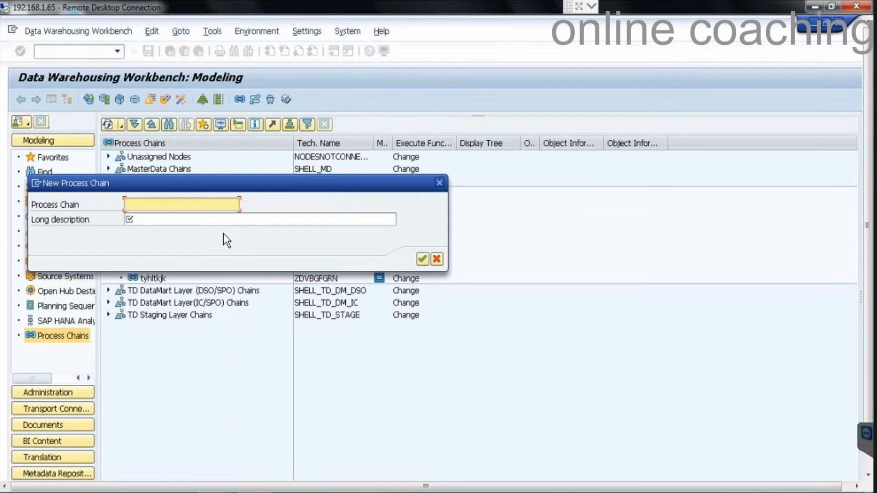
{"action": "type", "text": "ZPC_"}
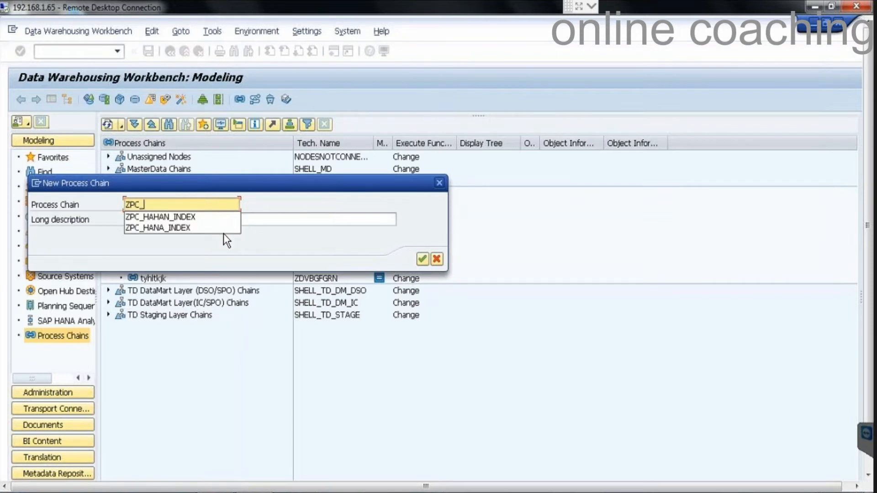
{"action": "type", "text": "R"}
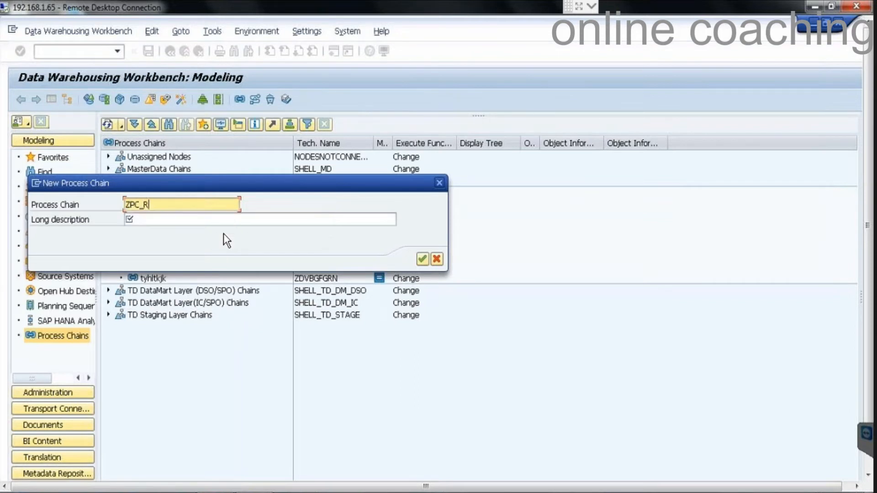
{"action": "type", "text": "EF_QINDEX"}
{"action": "key", "text": "Tab"}
{"action": "type", "text": "Refresh Hana Indexes"}
{"action": "key", "text": "Return"}
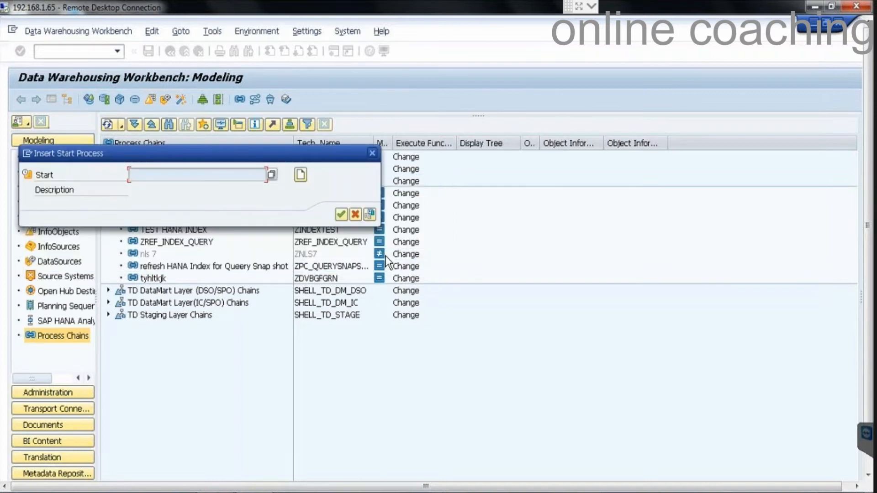
Create start process variant ZY_REF_HANHAIND with description zy_ref_hanhaind and insert it into the new chain.
{"action": "left_click", "coordinate": [303, 175]}
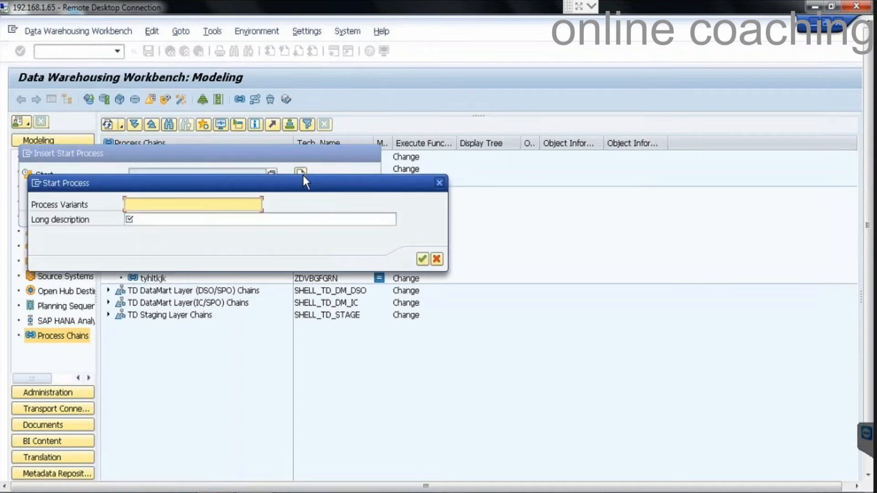
{"action": "type", "text": "zy_ref_hanhaind"}
{"action": "key", "text": "Tab"}
{"action": "type", "text": "v"}
{"action": "key", "text": "BackSpace"}
{"action": "type", "text": "zy_ref_hanhaind"}
{"action": "key", "text": "Return"}
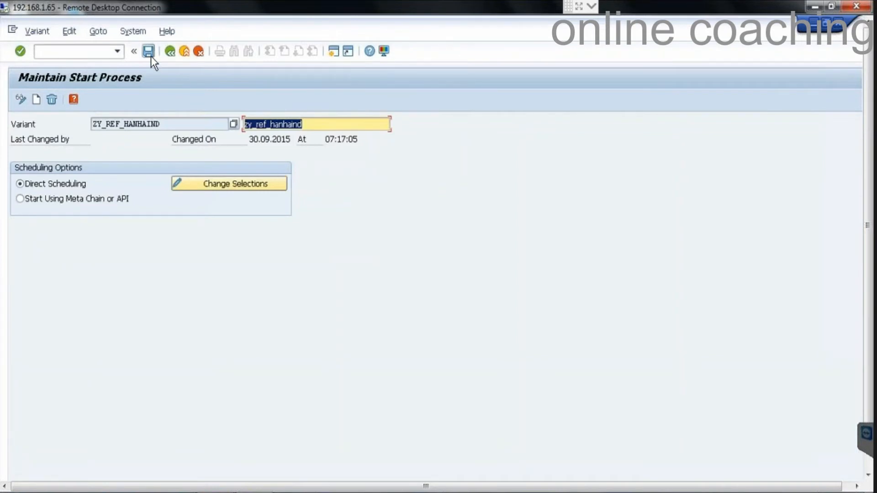
{"action": "left_click", "coordinate": [168, 52]}
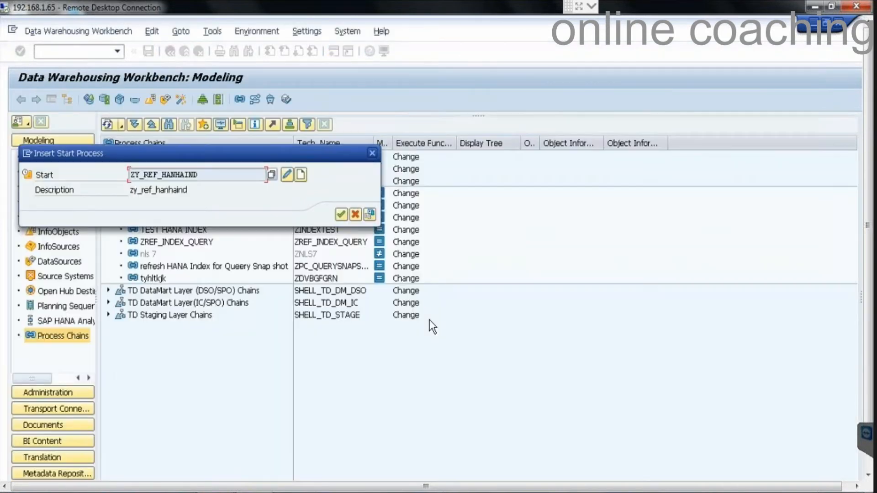
{"action": "left_click", "coordinate": [341, 214]}
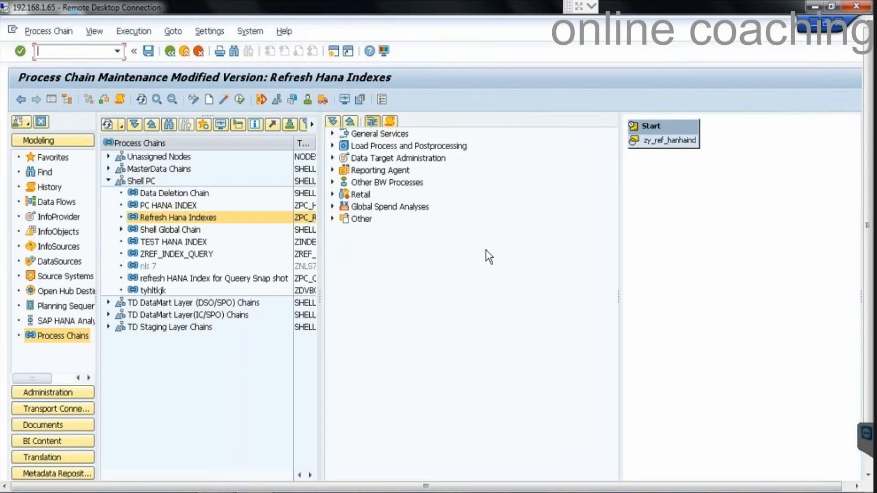
Add the Initial Activation and Filling of SAP HANA/BWA Indexes process from Data Target Administration to the chain.
{"action": "left_click", "coordinate": [50, 98]}
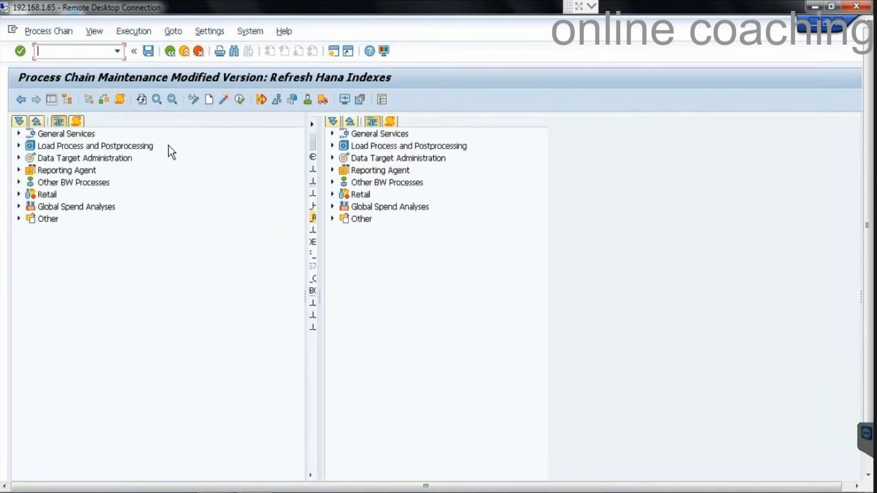
{"action": "left_click", "coordinate": [18, 157]}
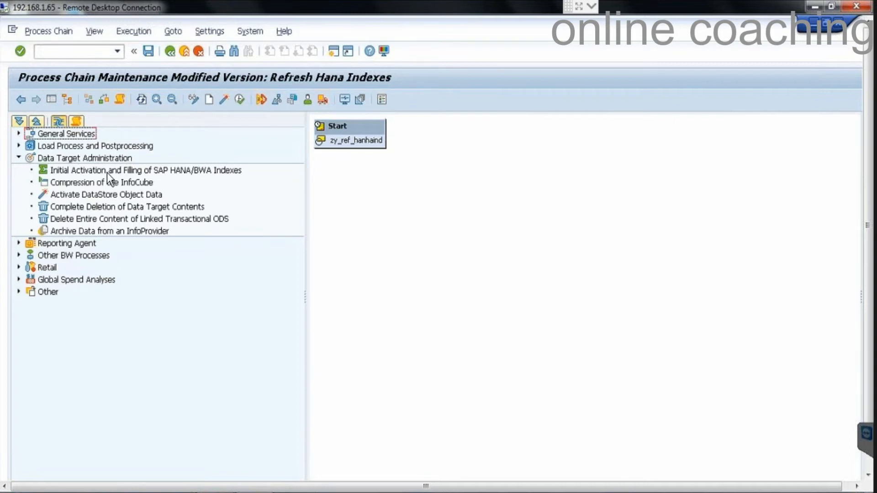
{"action": "left_click_drag", "start_coordinate": [147, 169], "coordinate": [448, 201]}
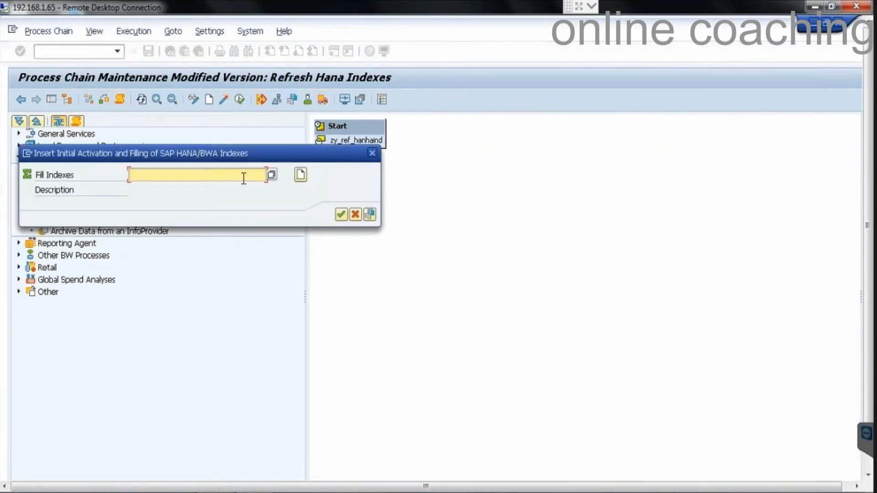
Try to assign YHANAQ as an existing variant of the Fill Indexes process.
{"action": "type", "text": "yhana"}
{"action": "key", "text": "BackSpace"}
{"action": "key", "text": "BackSpace"}
{"action": "type", "text": "naq"}
{"action": "key", "text": "Return"}
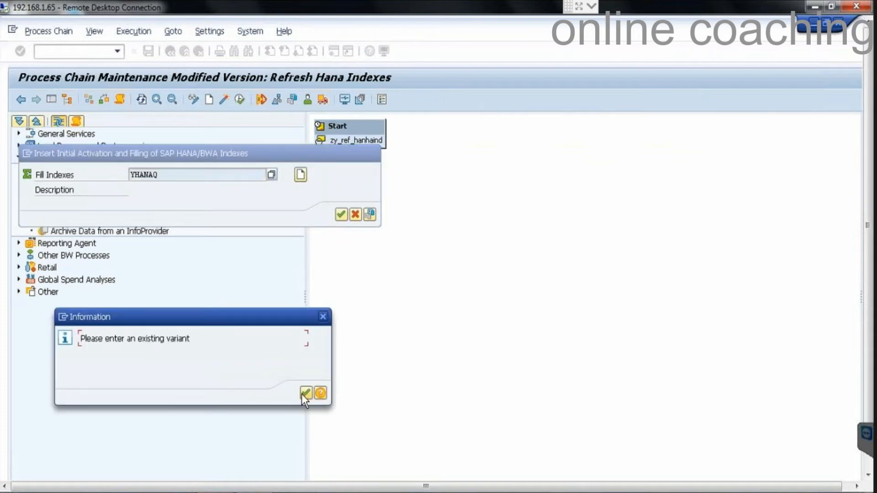
{"action": "left_click", "coordinate": [305, 393]}
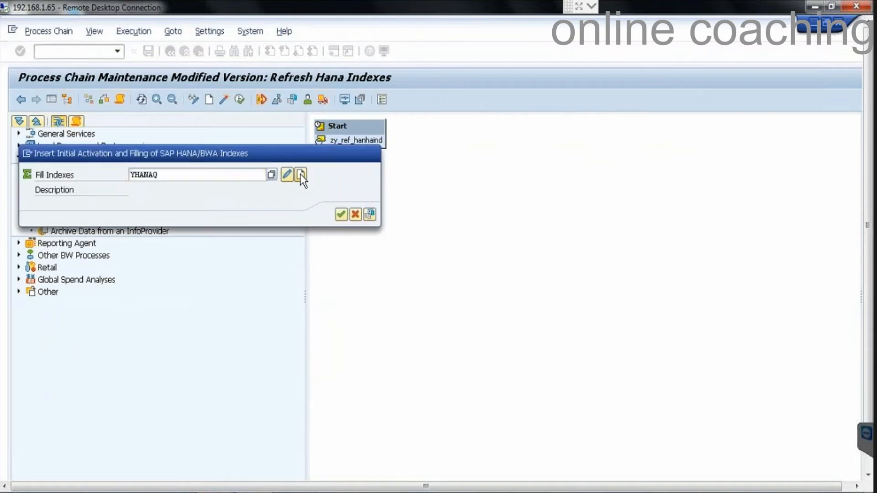
Create process variant YHANAQ for the Fill Indexes process with the long description yhanaq.
{"action": "left_click", "coordinate": [300, 174]}
{"action": "type", "text": "yhanaq"}
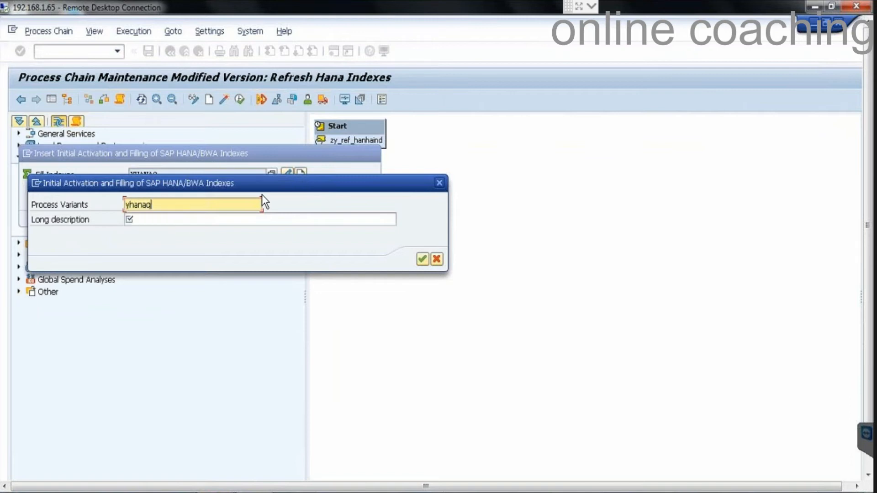
{"action": "key", "text": "Tab"}
{"action": "type", "text": "yhanaq"}
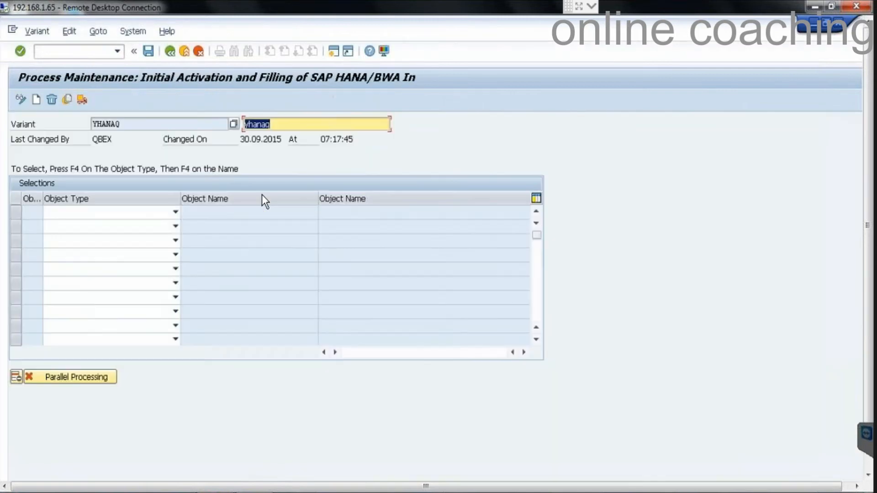
Assign the Query as InfoProvider HANAQ as an Object from SAP HANA/BWA Index, save the variant and insert it into the chain.
{"action": "left_click", "coordinate": [175, 212]}
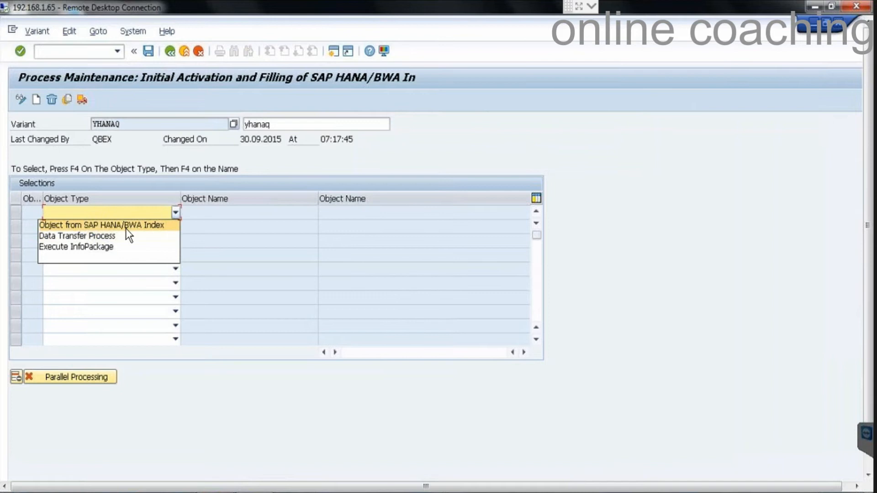
{"action": "left_click", "coordinate": [147, 223]}
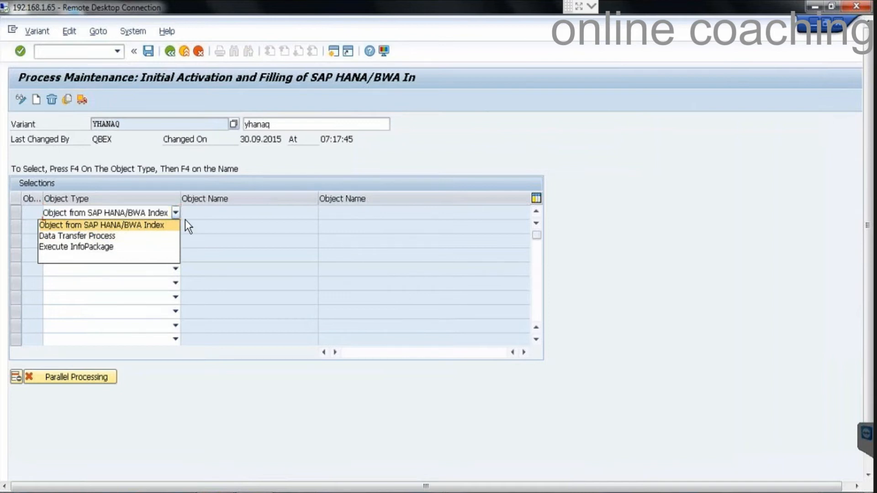
{"action": "left_click", "coordinate": [228, 210]}
{"action": "left_click", "coordinate": [322, 212]}
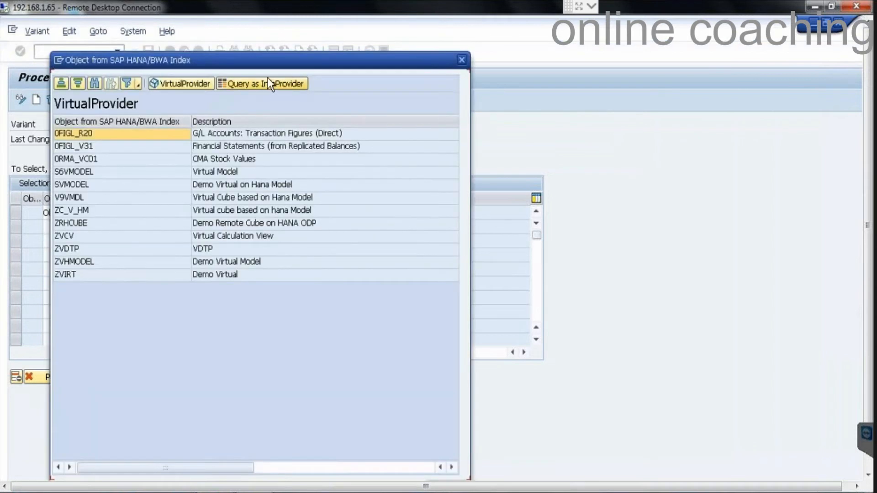
{"action": "left_click", "coordinate": [268, 85]}
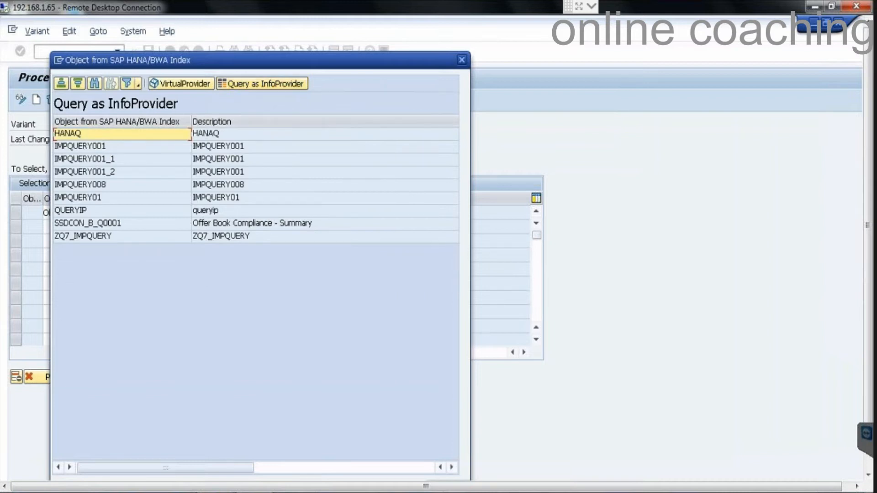
{"action": "double_click", "coordinate": [73, 133]}
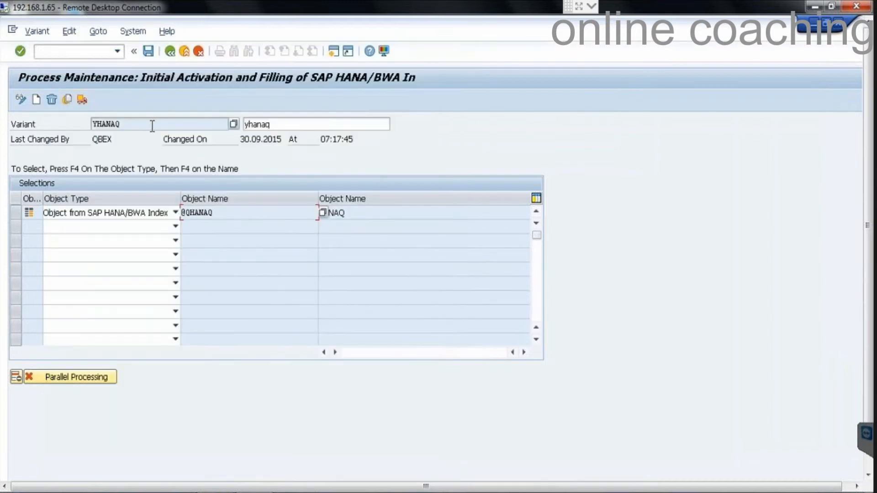
{"action": "left_click", "coordinate": [148, 51]}
{"action": "left_click", "coordinate": [170, 50]}
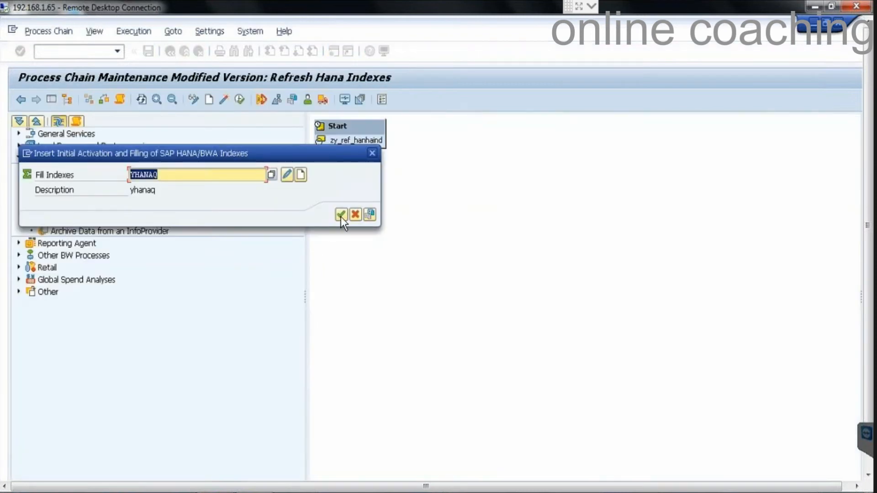
{"action": "left_click", "coordinate": [341, 215]}
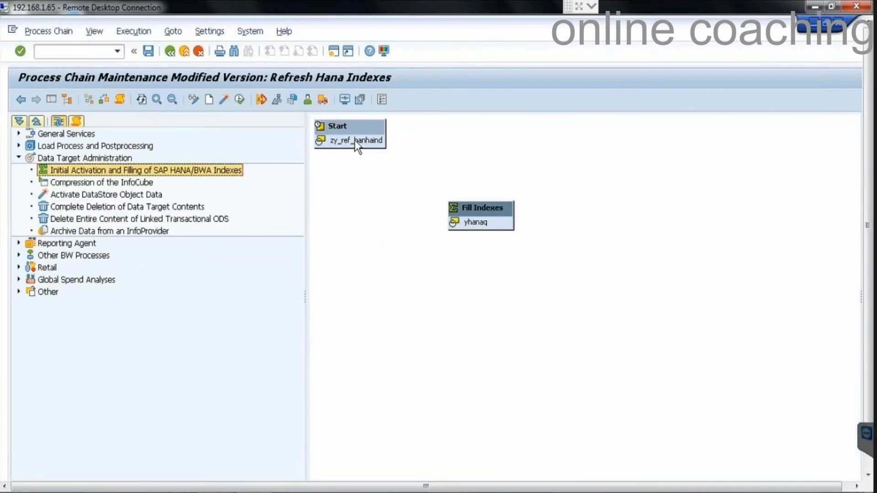
Connect the start process to the Fill Indexes process yhanaq and activate the process chain.
{"action": "left_click_drag", "start_coordinate": [355, 144], "coordinate": [478, 197]}
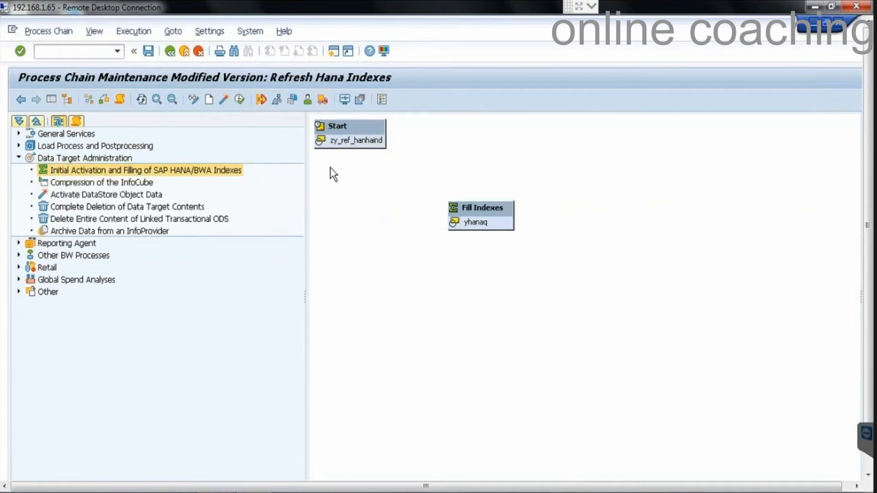
{"action": "left_click", "coordinate": [225, 99]}
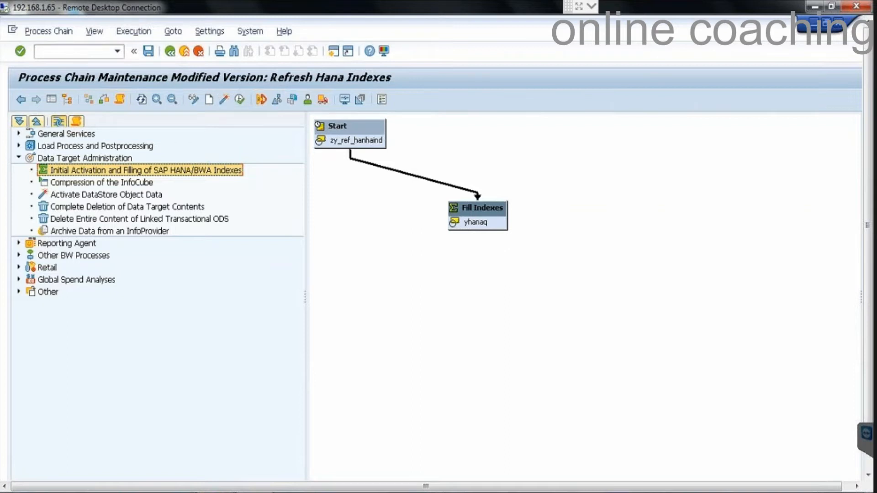
Set the start process zy_ref_hanhaind to immediate scheduling and return to the process chain.
{"action": "right_click", "coordinate": [348, 129]}
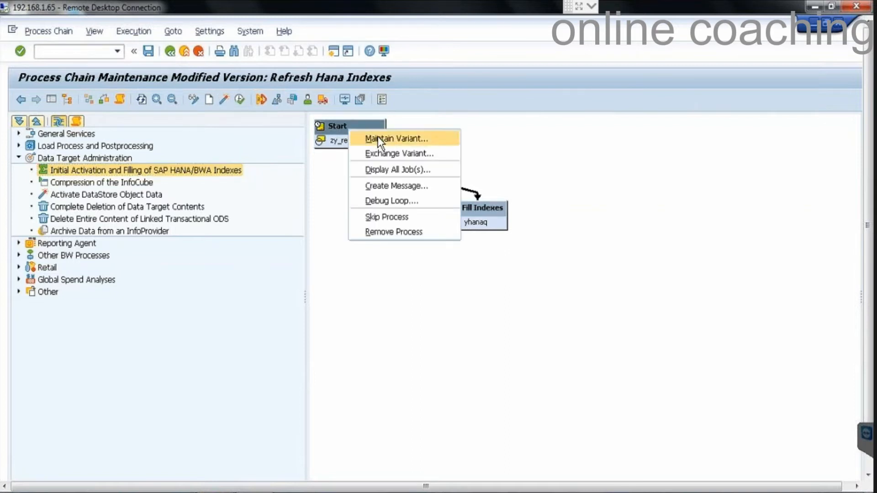
{"action": "left_click", "coordinate": [377, 137]}
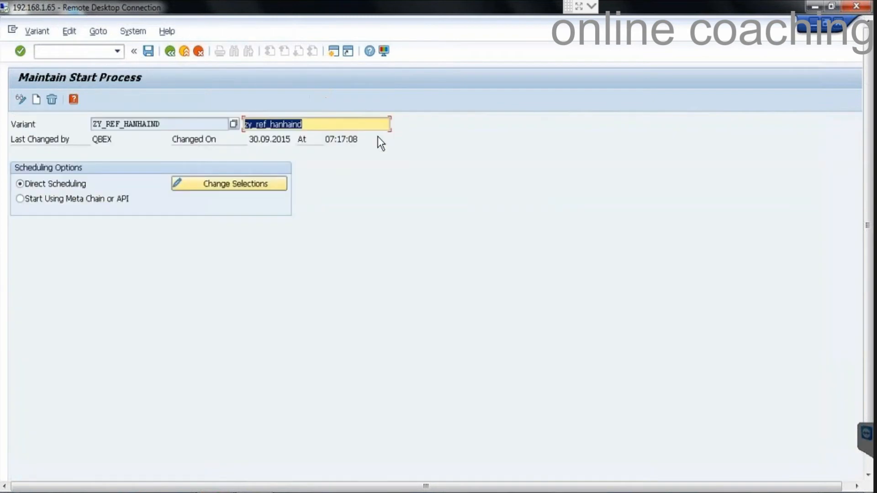
{"action": "left_click", "coordinate": [229, 187]}
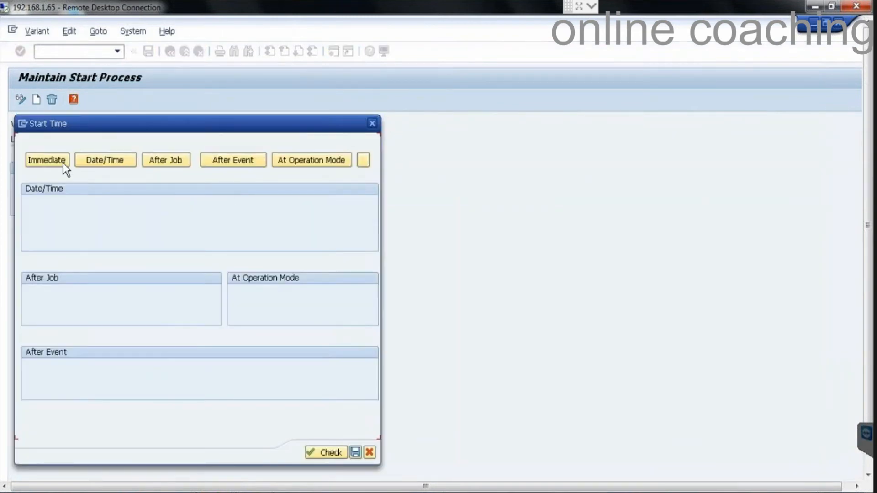
{"action": "left_click", "coordinate": [56, 160]}
{"action": "left_click", "coordinate": [250, 452]}
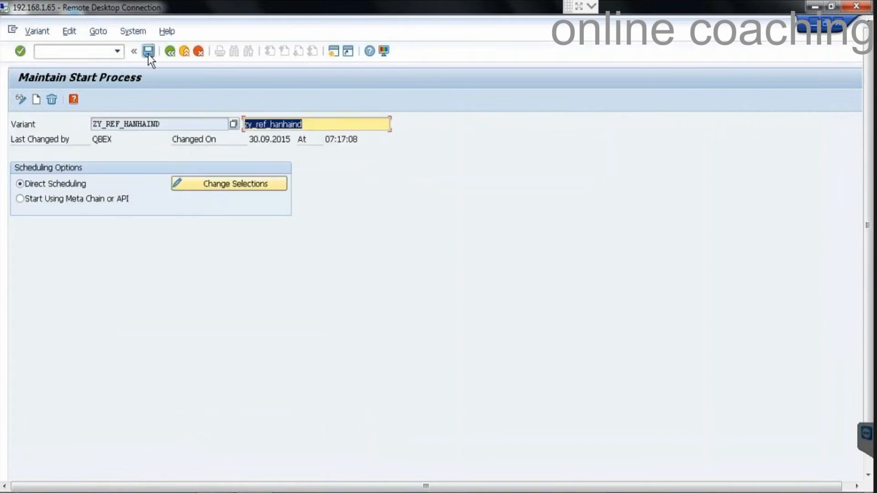
{"action": "left_click", "coordinate": [170, 51]}
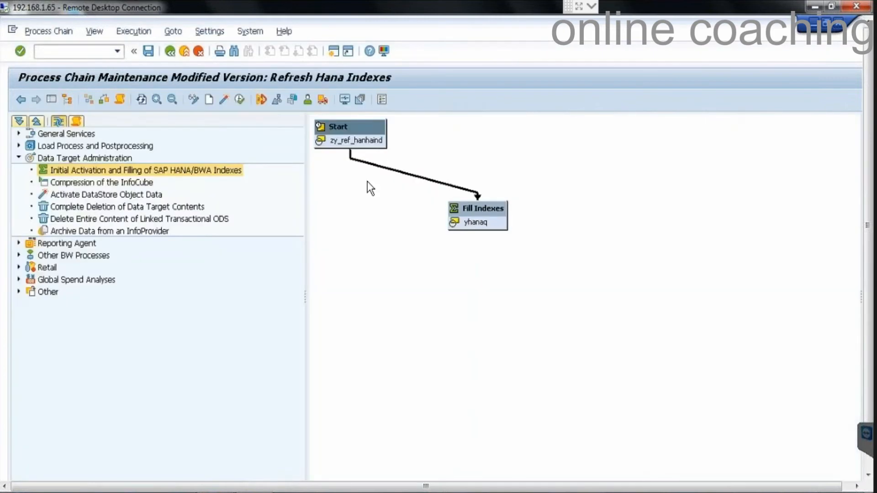
Schedule the Refresh Hana Indexes process chain with Job Priority A and open its log view.
{"action": "left_click", "coordinate": [240, 99]}
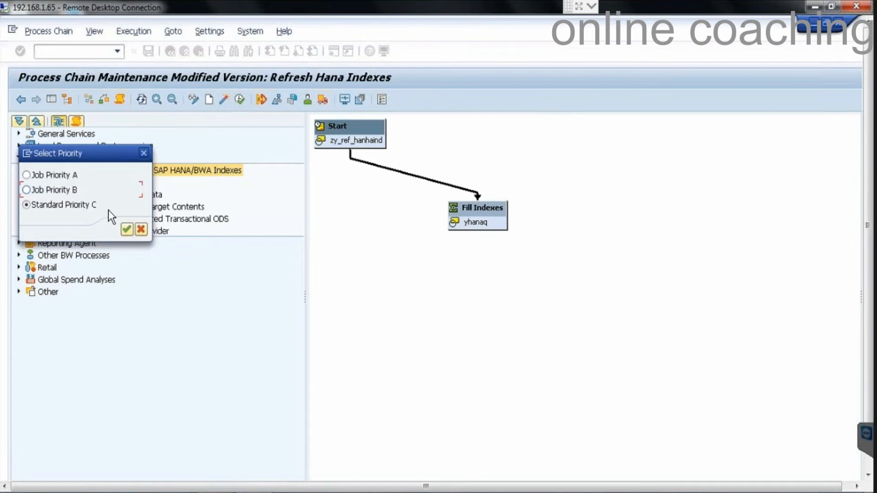
{"action": "left_click", "coordinate": [56, 176]}
{"action": "left_click", "coordinate": [127, 233]}
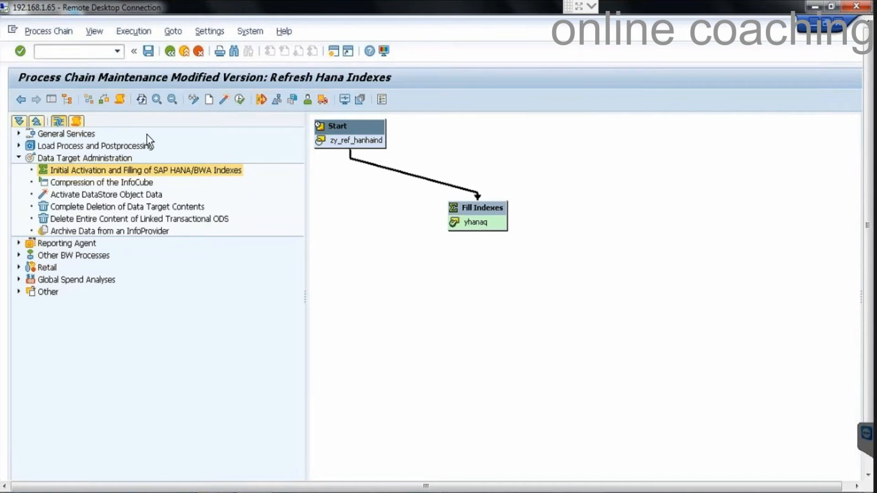
{"action": "left_click", "coordinate": [118, 99]}
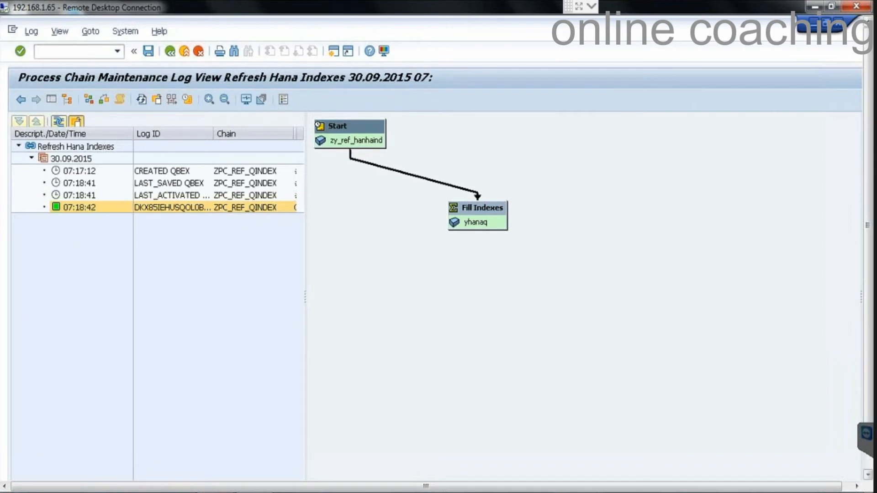
Switch to SAP HANA Studio and refresh the data preview of the analytic view HANAQ.
{"action": "left_click", "coordinate": [864, 465]}
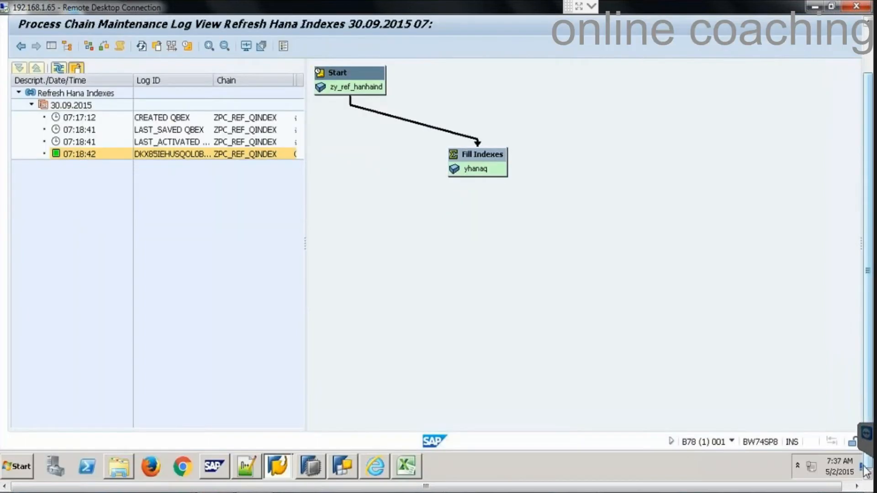
{"action": "left_click", "coordinate": [316, 461]}
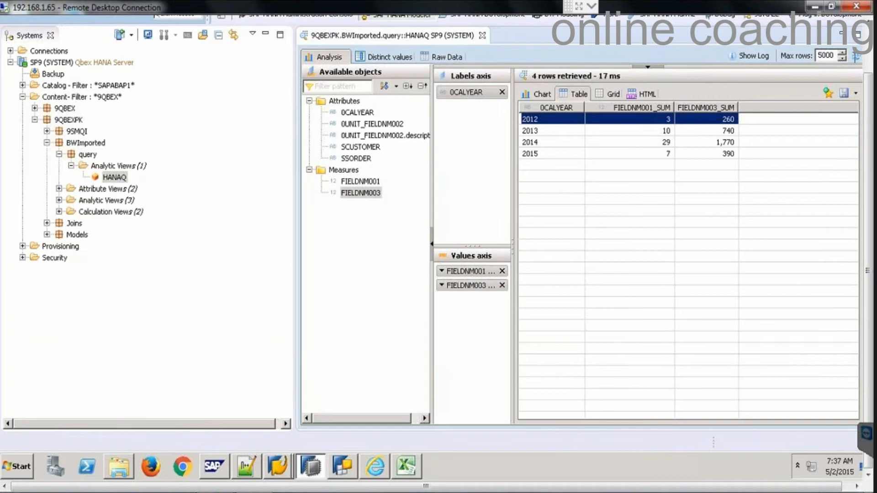
{"action": "left_click", "coordinate": [856, 55]}
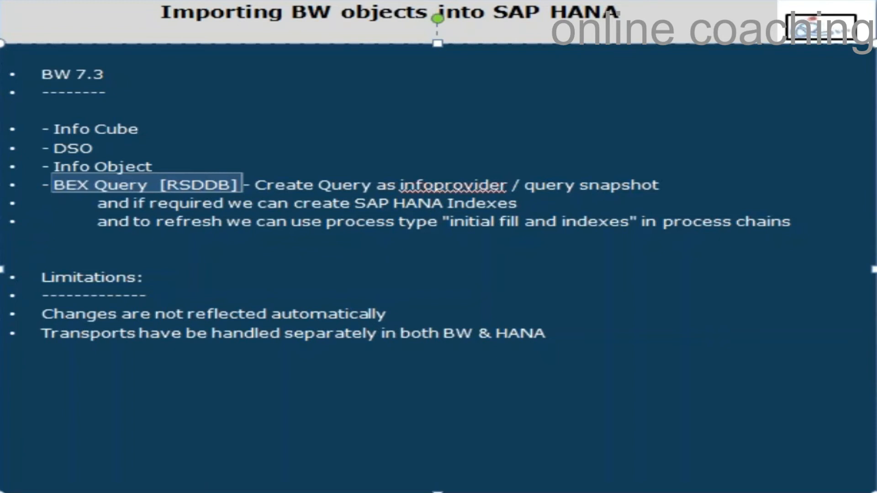
Switch to the Excel workbook Book1 and enter Cubea in cell F6 and HM-CUBEA in cell F10.
{"action": "mouse_move", "coordinate": [300, 492]}
{"action": "left_click", "coordinate": [153, 485]}
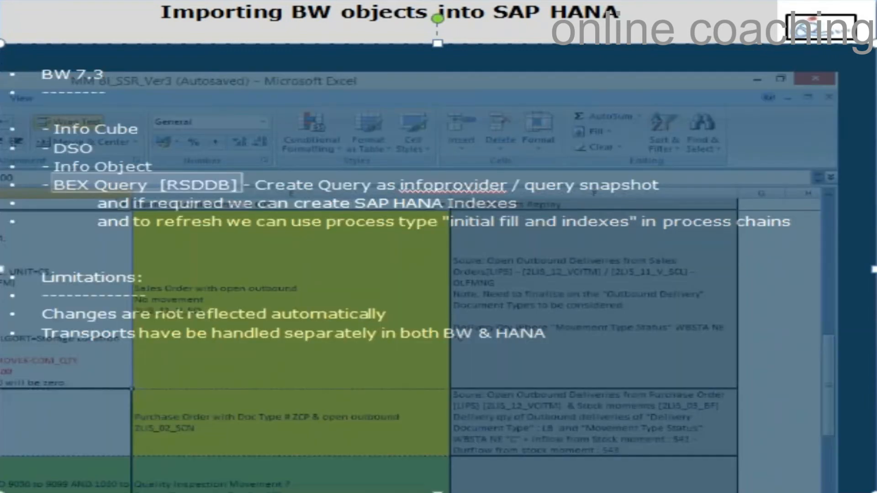
{"action": "left_click", "coordinate": [156, 492]}
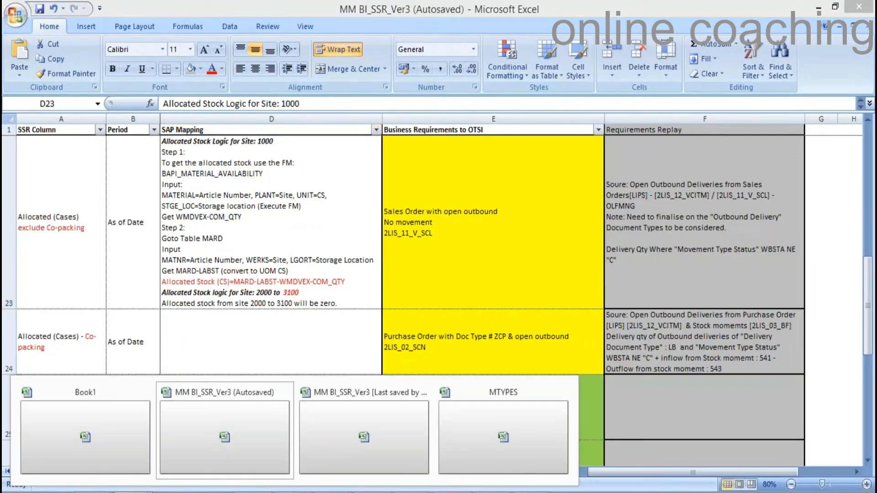
{"action": "left_click", "coordinate": [116, 461]}
{"action": "left_click", "coordinate": [264, 240]}
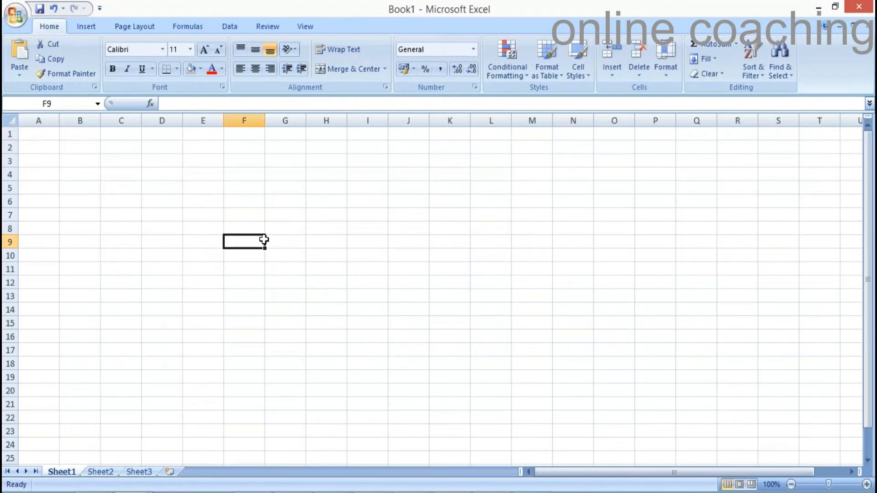
{"action": "left_click", "coordinate": [241, 202]}
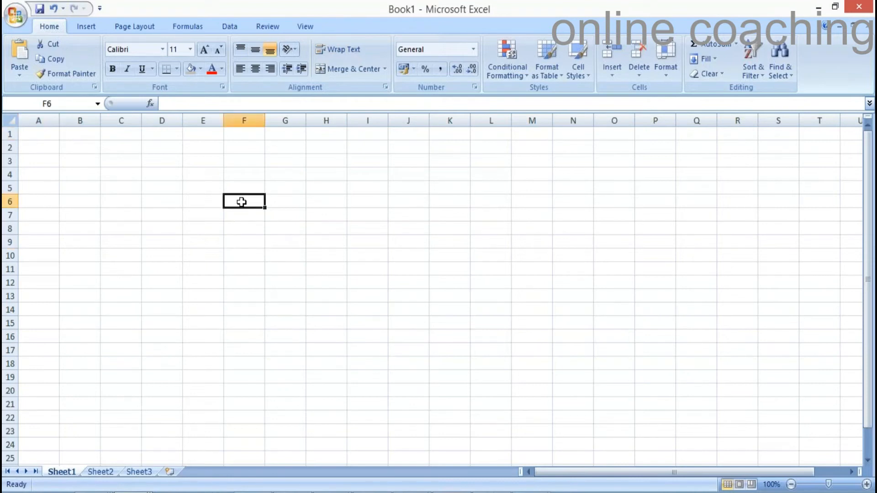
{"action": "type", "text": "Cuba"}
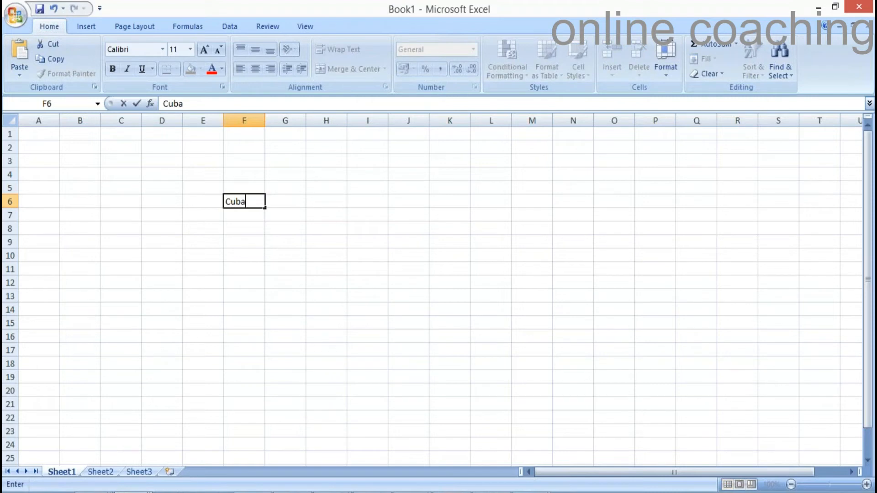
{"action": "key", "text": "BackSpace"}
{"action": "type", "text": "ea"}
{"action": "left_click", "coordinate": [247, 254]}
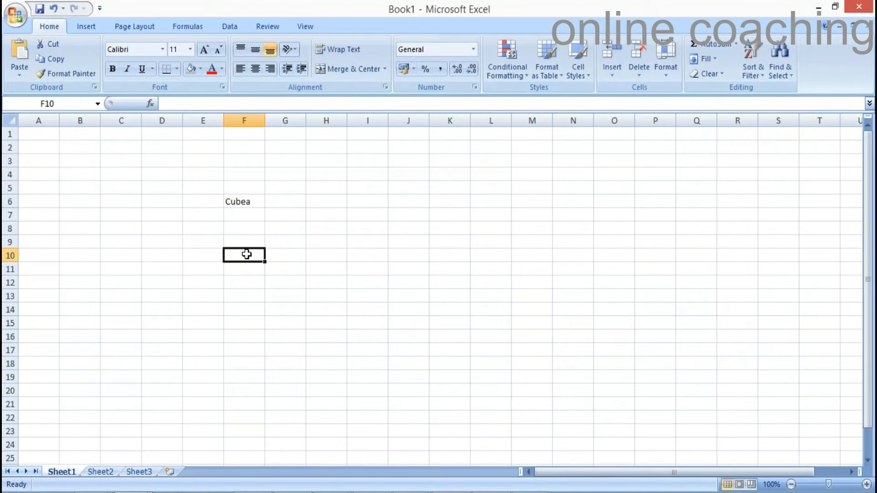
{"action": "type", "text": "HM-CUBEA"}
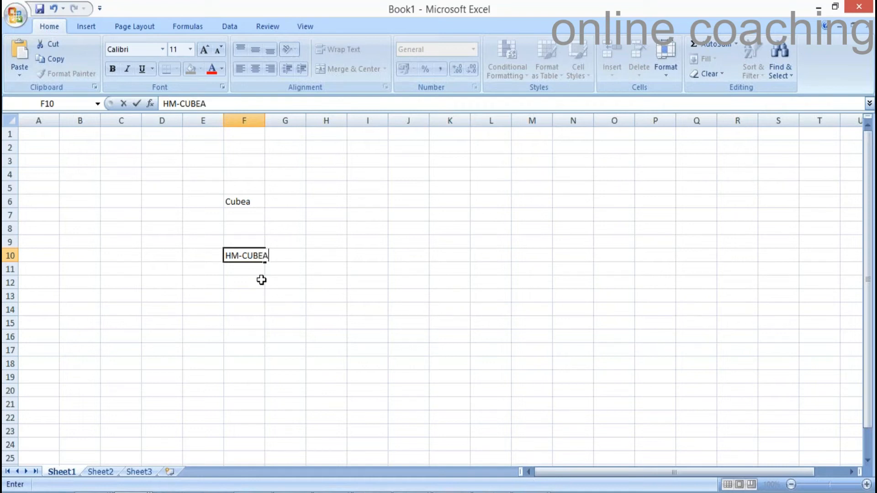
Fill the Cubea row with 5 in G6 and 1 in H6, under the headers C and K in row 5.
{"action": "left_click", "coordinate": [278, 202]}
{"action": "type", "text": "5"}
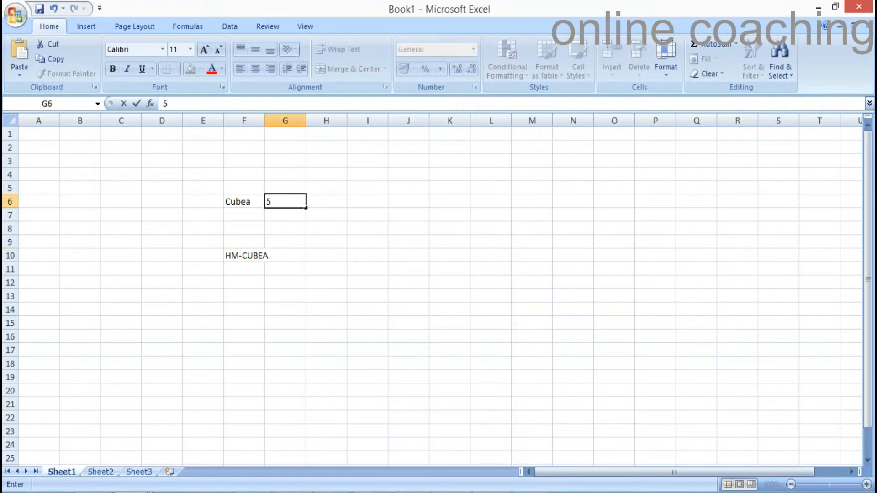
{"action": "key", "text": "Tab"}
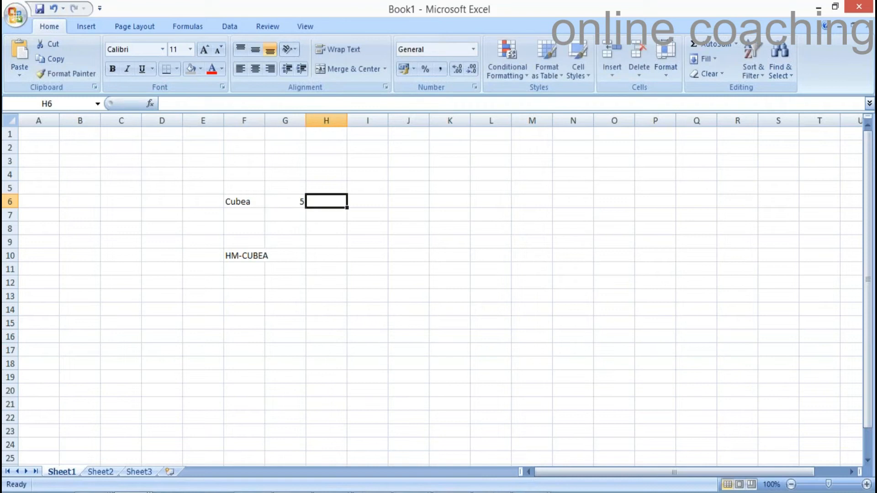
{"action": "left_click", "coordinate": [275, 183]}
{"action": "type", "text": "C"}
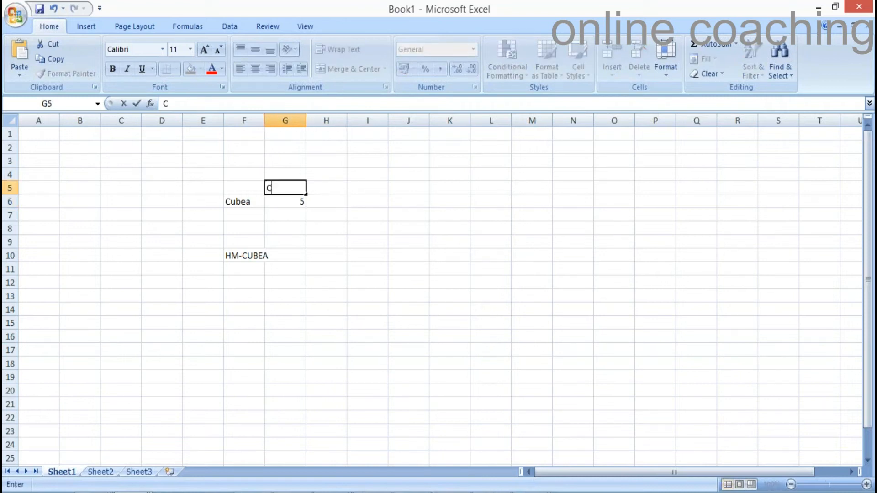
{"action": "key", "text": "Tab"}
{"action": "type", "text": "K"}
{"action": "key", "text": "Down"}
{"action": "type", "text": "1"}
Copy the Cubea values from G6:H6 to G10:H10 and widen column F to fit the HM-CUBEA label.
{"action": "left_click", "coordinate": [290, 254]}
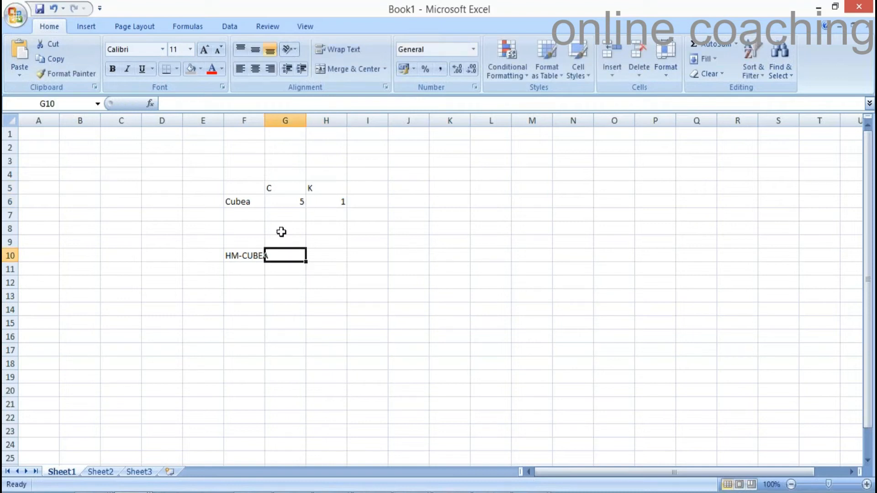
{"action": "left_click_drag", "start_coordinate": [297, 203], "coordinate": [331, 202]}
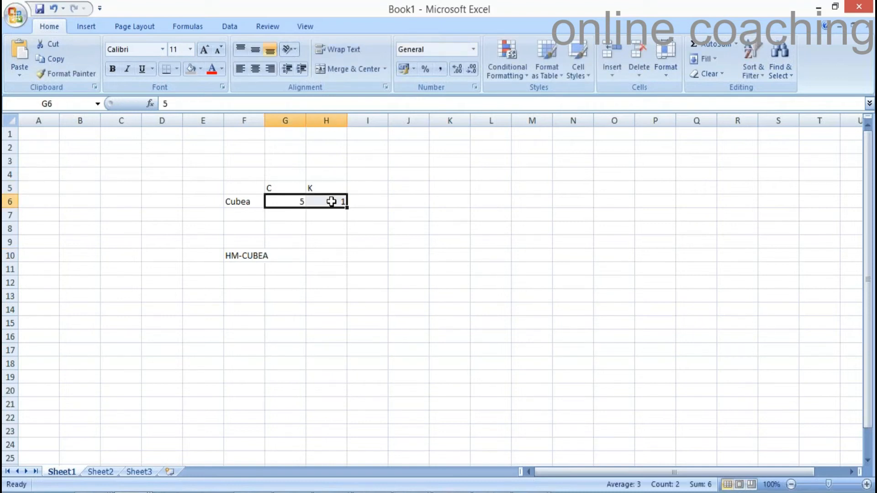
{"action": "key", "text": "ctrl+c"}
{"action": "left_click", "coordinate": [297, 254]}
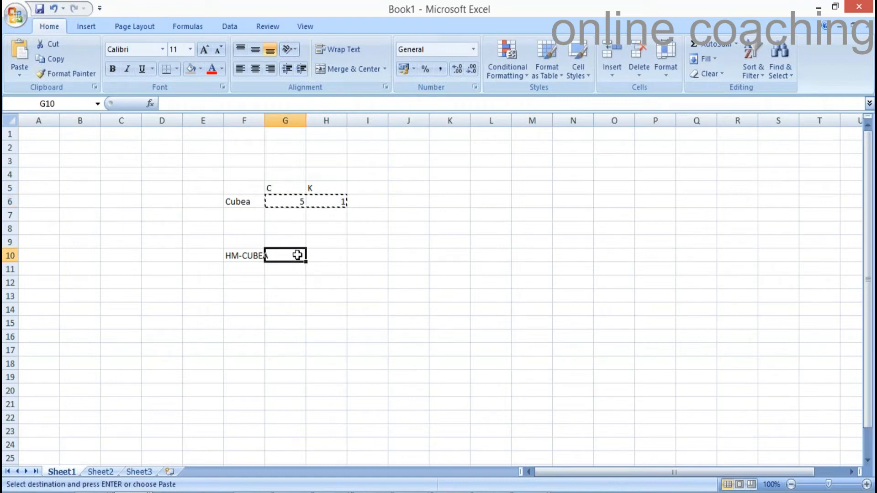
{"action": "key", "text": "ctrl+v"}
{"action": "left_click", "coordinate": [304, 298]}
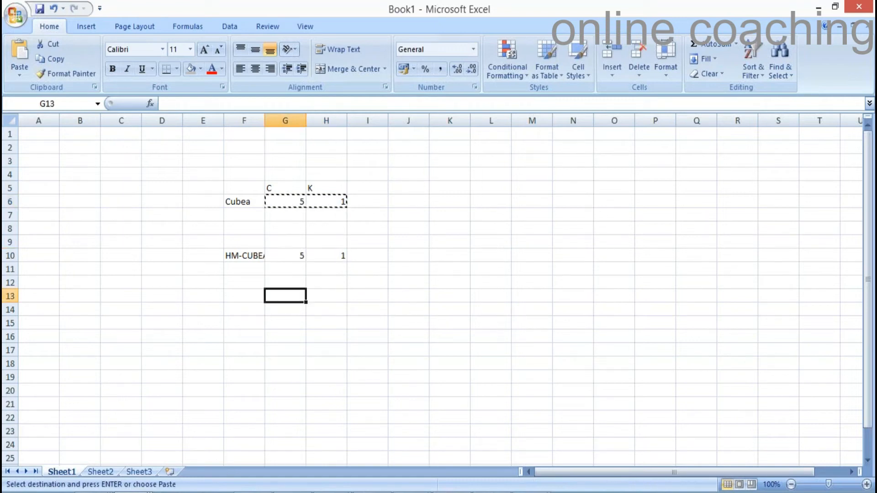
{"action": "left_click", "coordinate": [258, 254]}
{"action": "left_click_drag", "start_coordinate": [265, 122], "coordinate": [285, 122]}
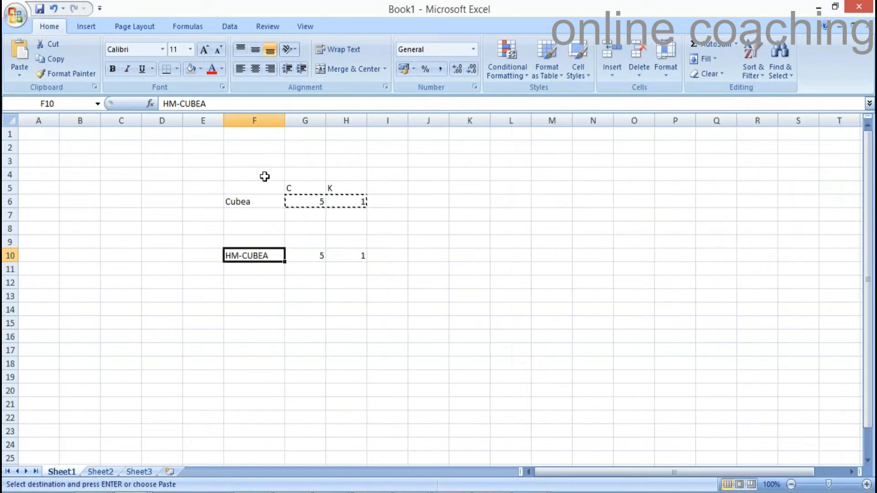
Change the Cubea value in cell G6 to 6.
{"action": "left_click", "coordinate": [250, 201]}
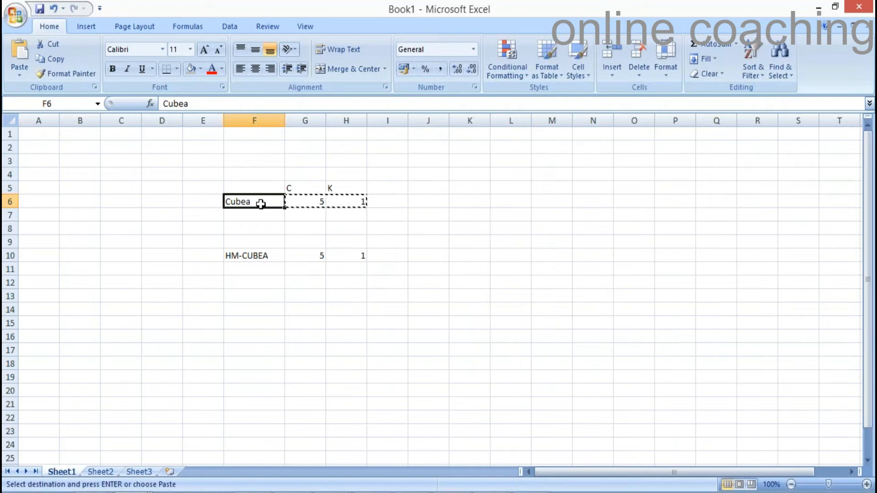
{"action": "left_click", "coordinate": [302, 202]}
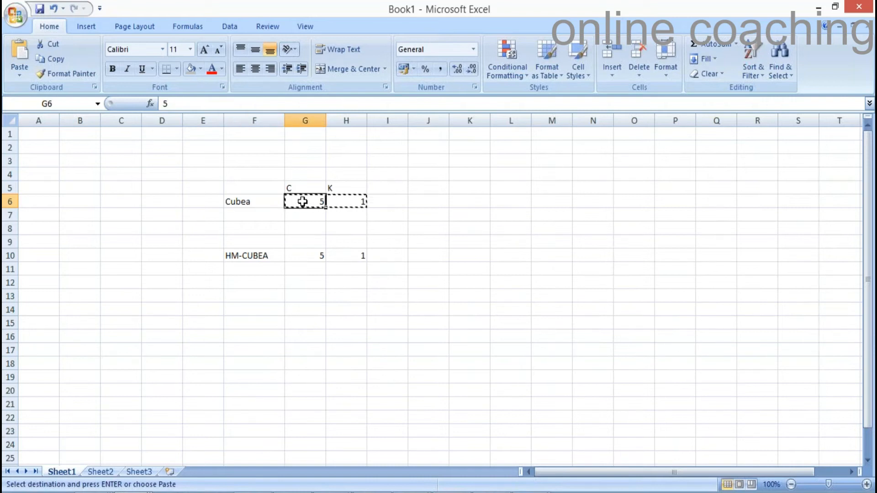
{"action": "type", "text": "6"}
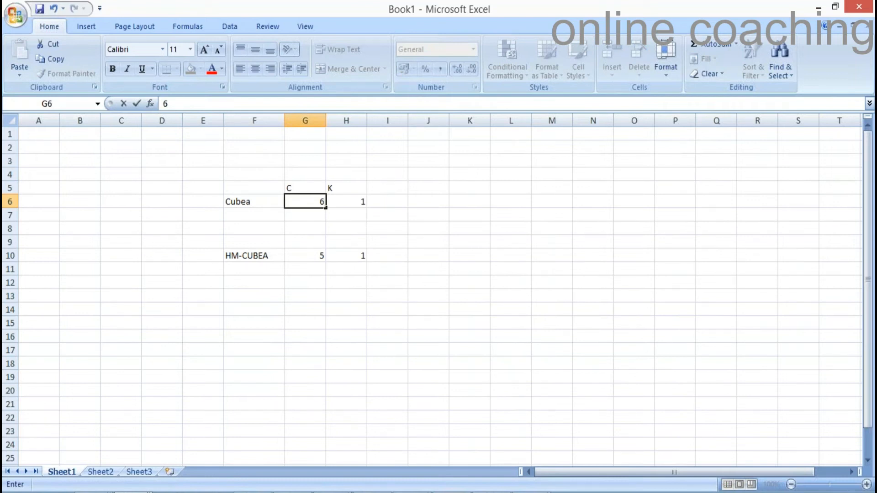
{"action": "left_click", "coordinate": [338, 199]}
Compare the Cubea row with the values of the HM-CUBEA row.
{"action": "left_click", "coordinate": [249, 203]}
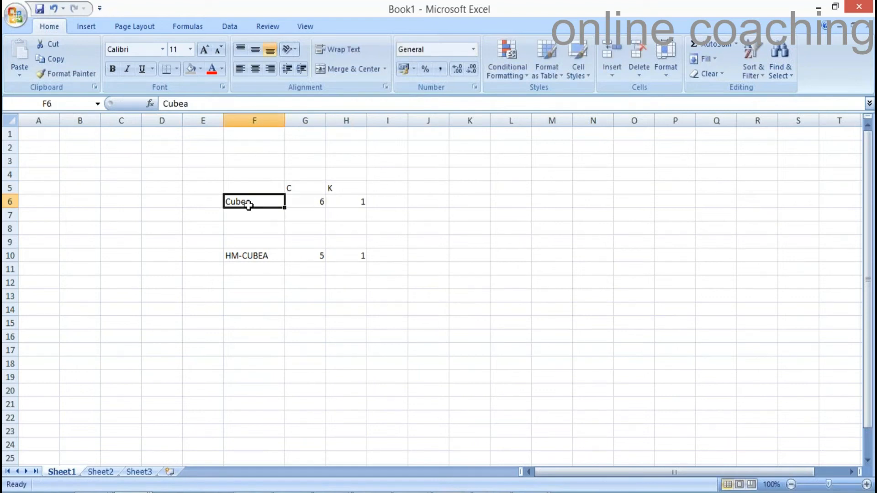
{"action": "left_click", "coordinate": [257, 257]}
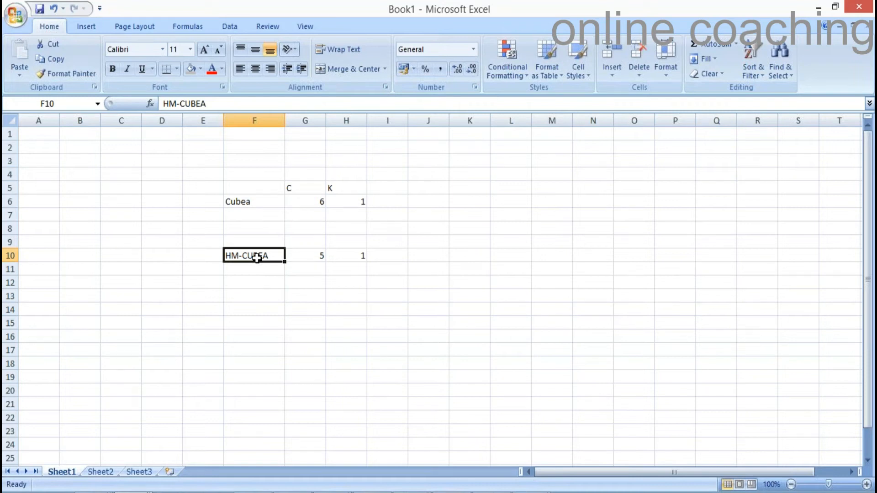
{"action": "left_click_drag", "start_coordinate": [251, 201], "coordinate": [358, 202]}
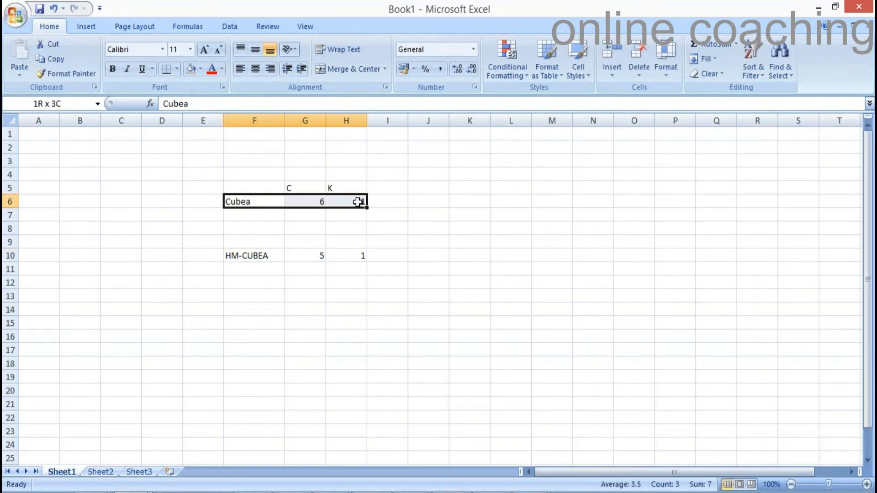
{"action": "left_click", "coordinate": [264, 202]}
{"action": "left_click", "coordinate": [259, 257]}
{"action": "left_click_drag", "start_coordinate": [294, 255], "coordinate": [362, 254]}
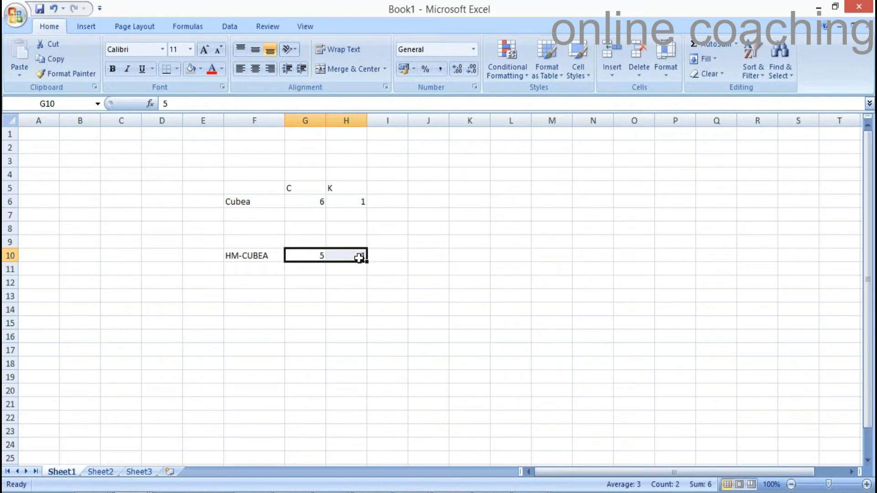
Switch back to the TeamViewer remote session with SAP HANA Studio.
{"action": "left_click", "coordinate": [531, 492]}
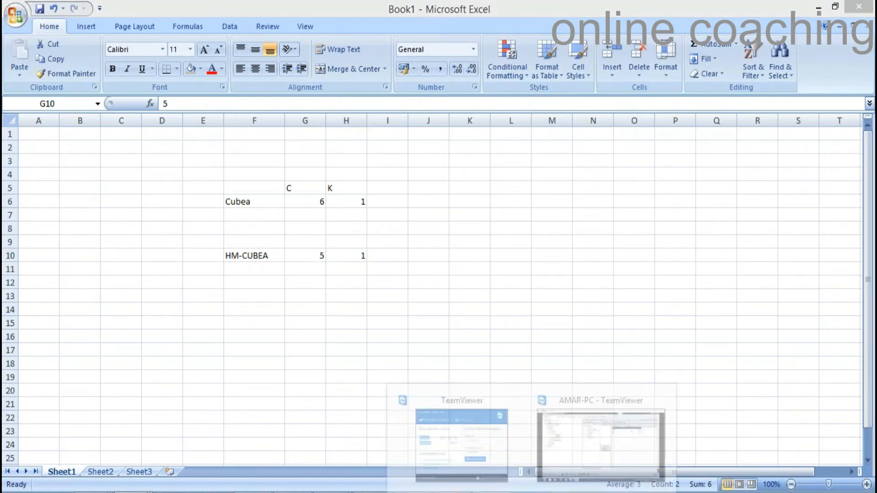
{"action": "left_click", "coordinate": [578, 453]}
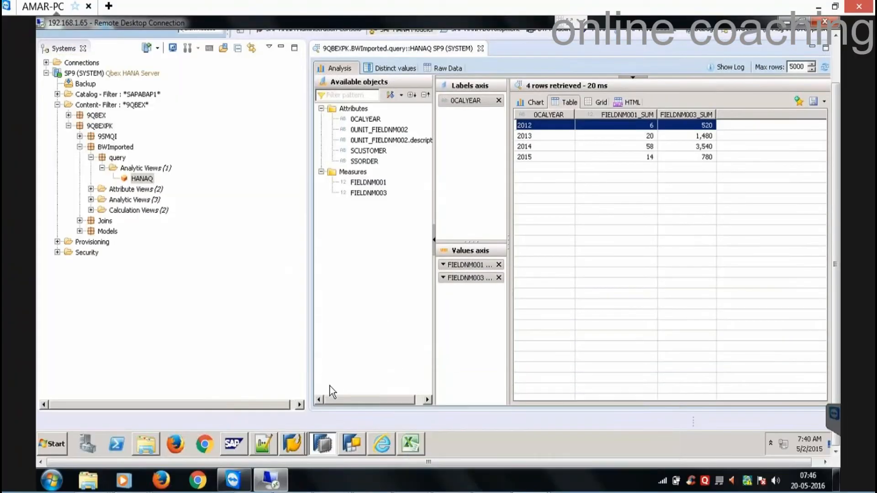
Switch to the SAP GUI process chain log session and open the Data Warehousing Workbench with transaction RSA1.
{"action": "left_click", "coordinate": [295, 441]}
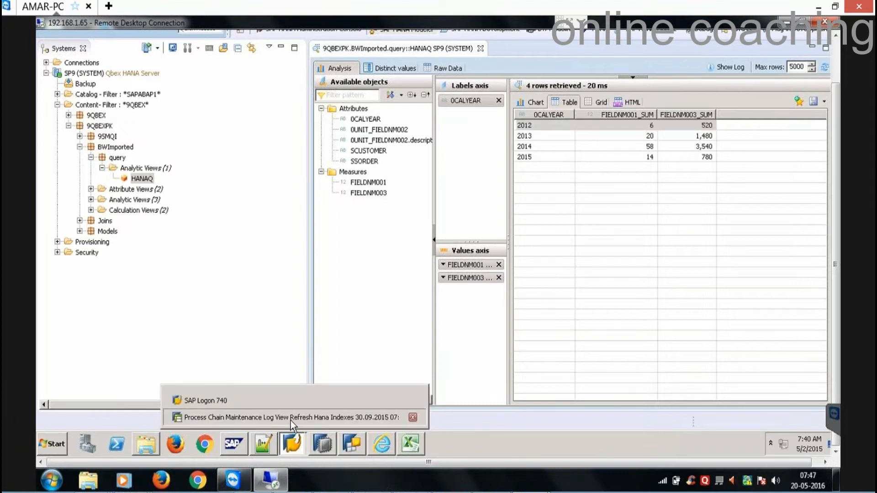
{"action": "left_click", "coordinate": [290, 419]}
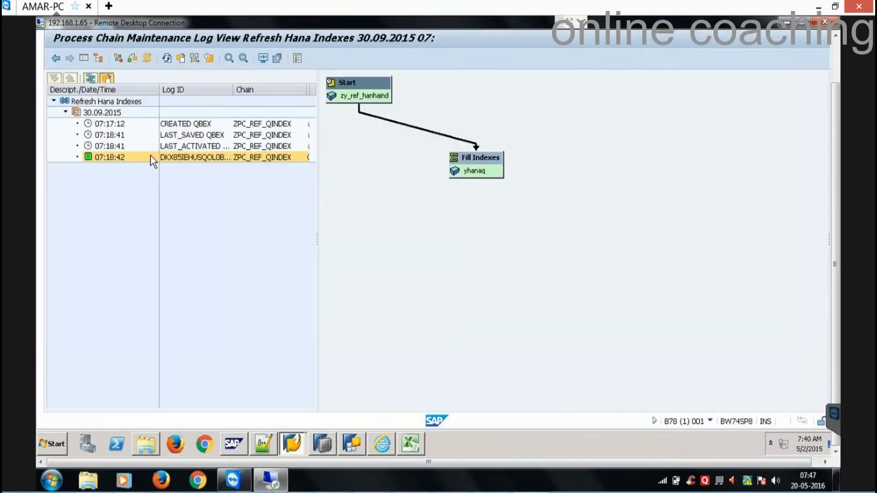
{"action": "left_click", "coordinate": [836, 48]}
{"action": "left_click", "coordinate": [132, 64]}
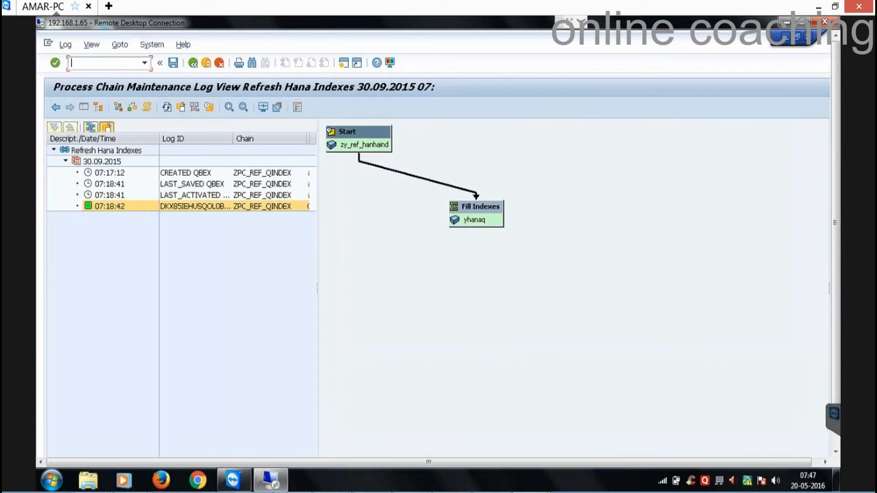
{"action": "type", "text": "/NRSA1"}
{"action": "key", "text": "Return"}
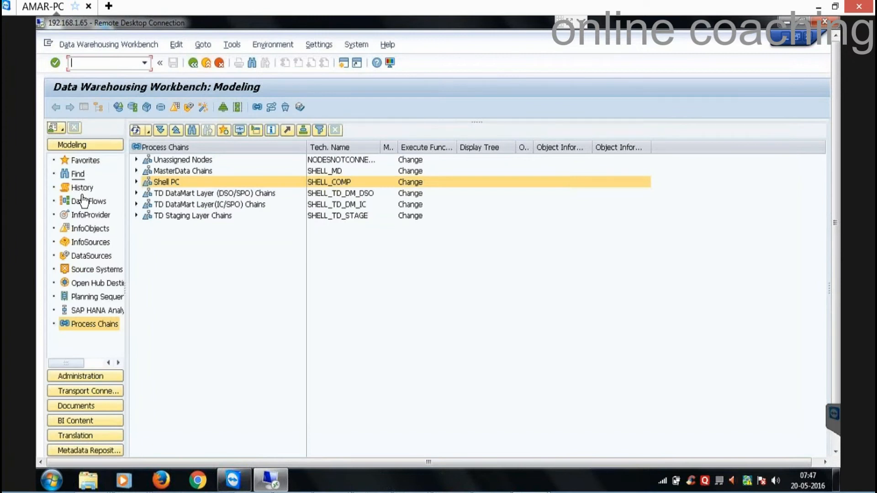
Open the InfoCube Cube Without MD from the favorite InfoArea Import Standard Cube to hana in change mode.
{"action": "left_click", "coordinate": [85, 160]}
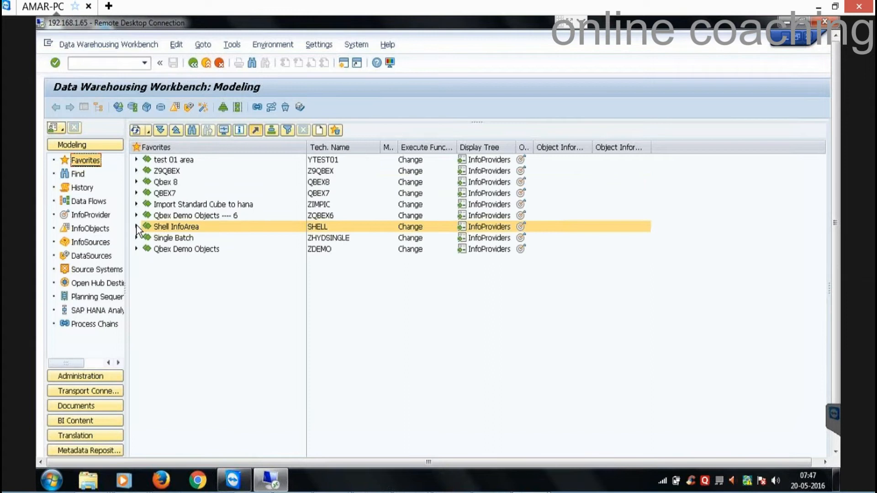
{"action": "left_click", "coordinate": [137, 205]}
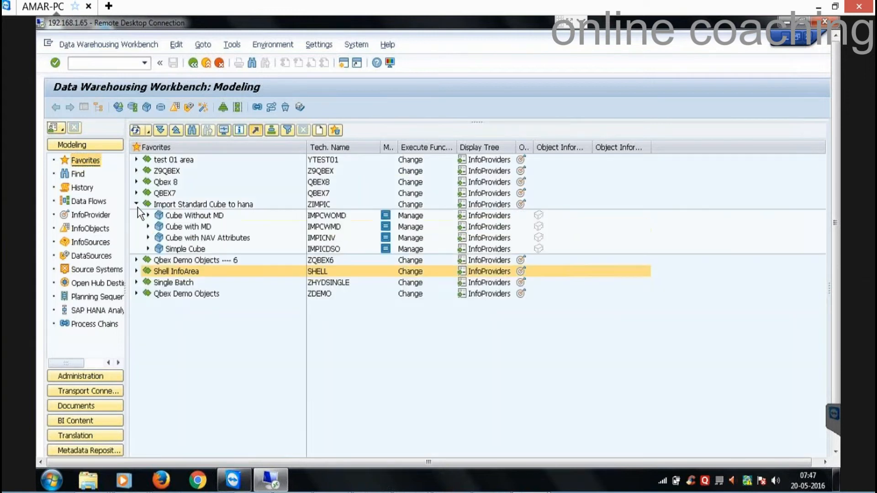
{"action": "right_click", "coordinate": [183, 218]}
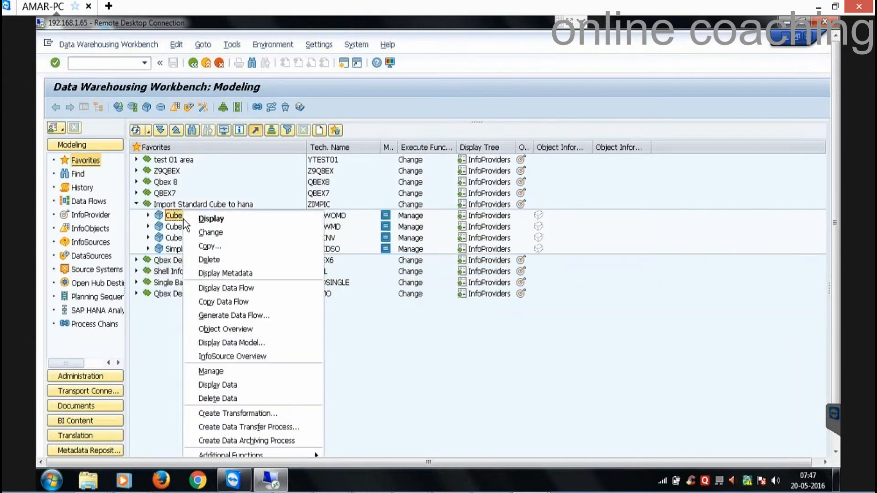
{"action": "left_click", "coordinate": [222, 233]}
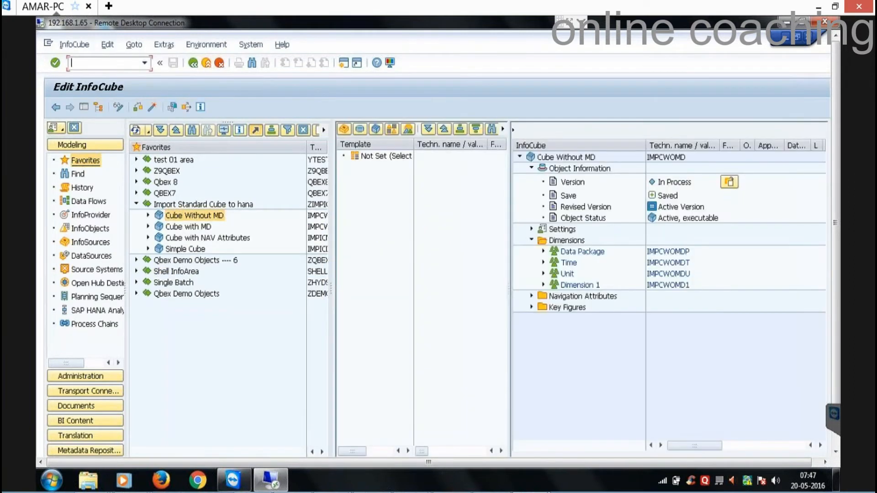
Insert the InfoObject SPRODUCT directly into Dimension 1 of the cube and activate the InfoCube.
{"action": "left_click", "coordinate": [575, 285]}
{"action": "right_click", "coordinate": [574, 284]}
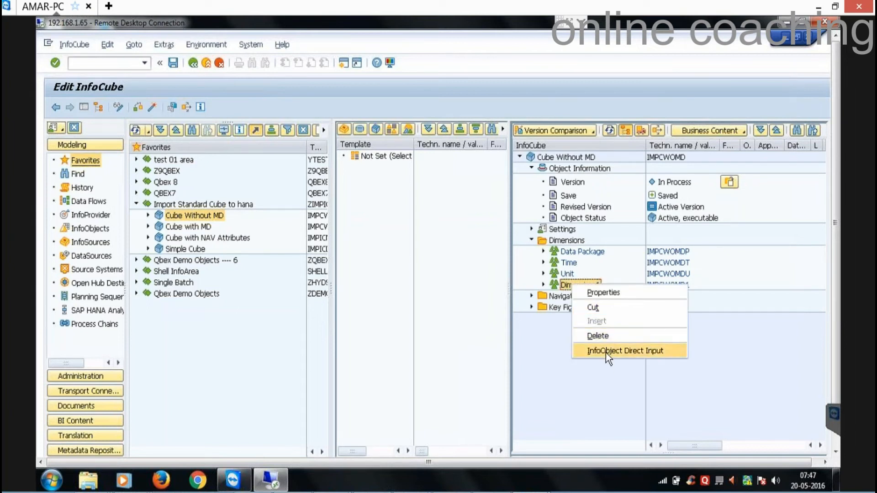
{"action": "left_click", "coordinate": [606, 350]}
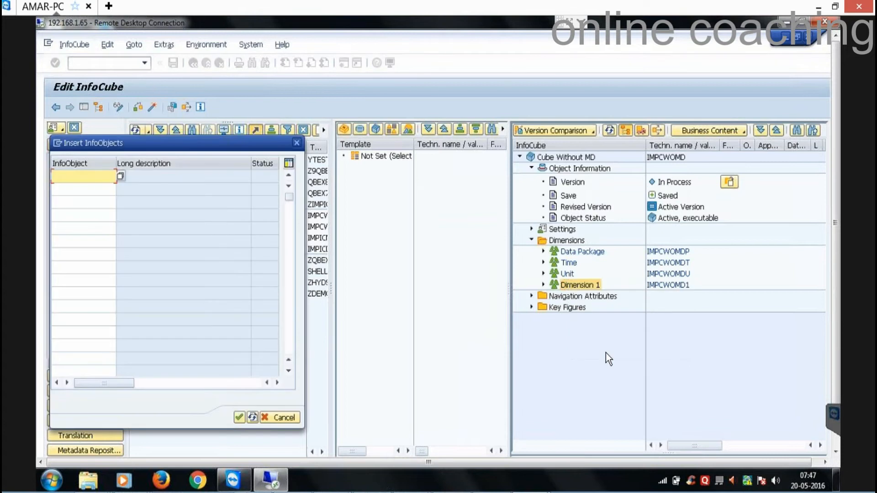
{"action": "type", "text": "SPROD"}
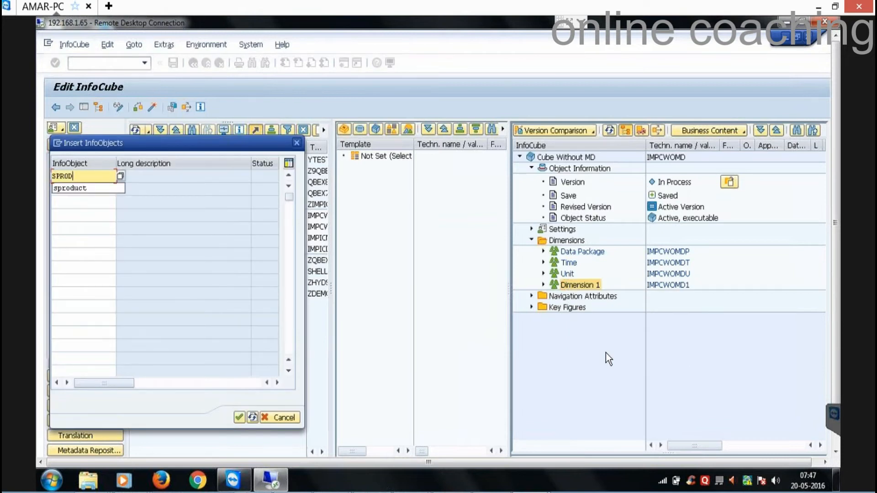
{"action": "type", "text": "UCT"}
{"action": "key", "text": "Return"}
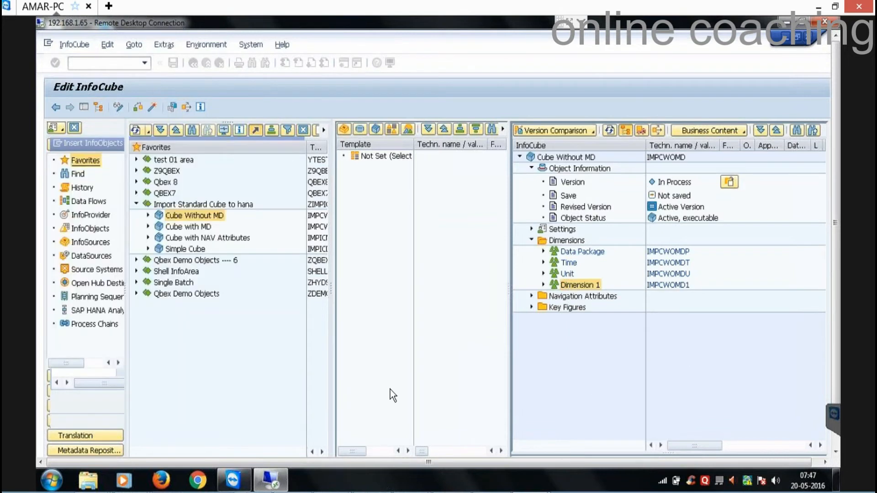
{"action": "left_click", "coordinate": [152, 106]}
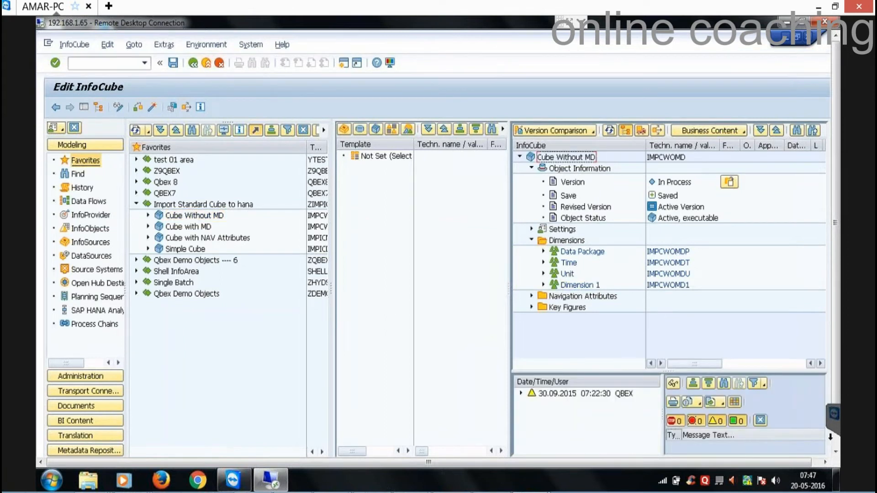
Switch to SAP HANA Studio, refresh the BWImported package and open its analytic view IMPCWOMD_INTERNAL.
{"action": "left_click", "coordinate": [835, 440]}
{"action": "left_click", "coordinate": [328, 441]}
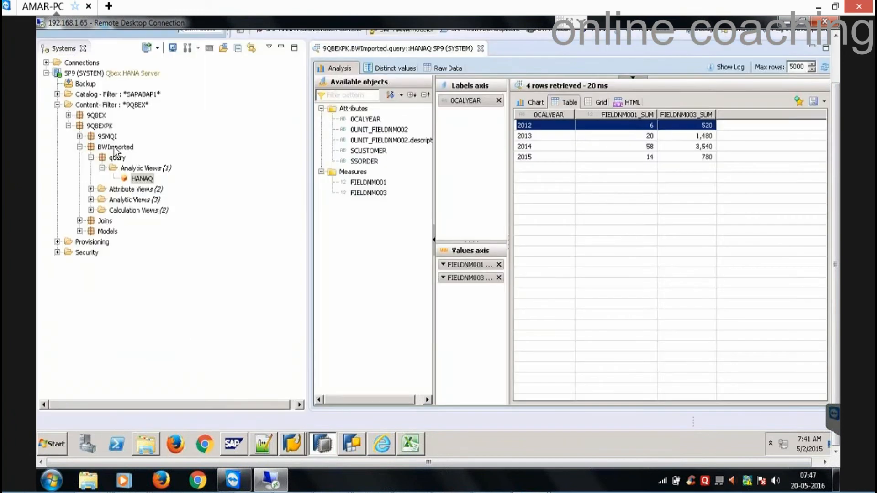
{"action": "right_click", "coordinate": [114, 147]}
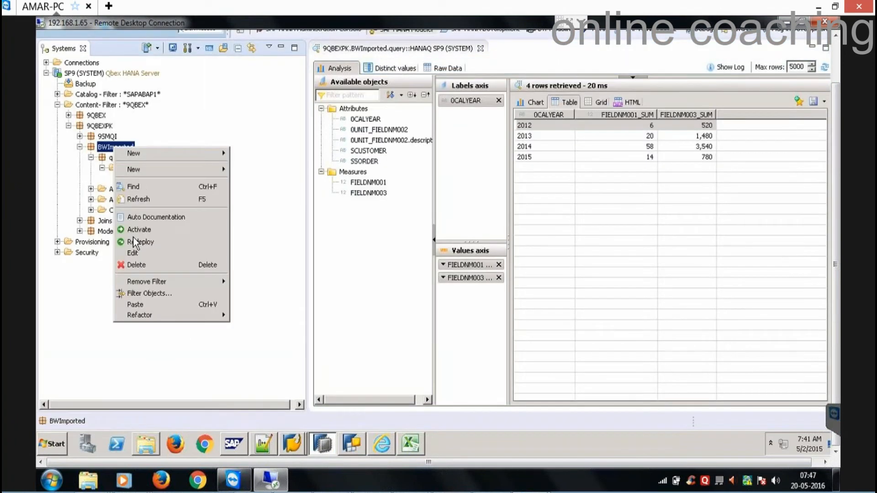
{"action": "left_click", "coordinate": [136, 199]}
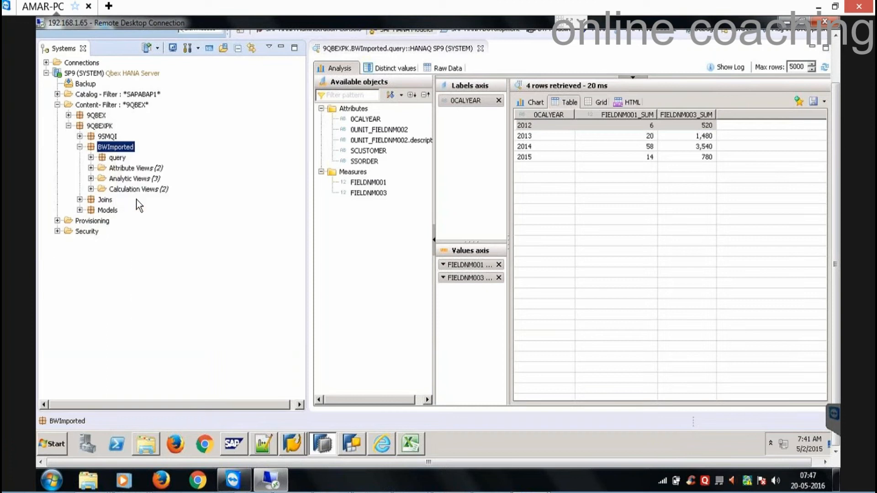
{"action": "left_click", "coordinate": [91, 178]}
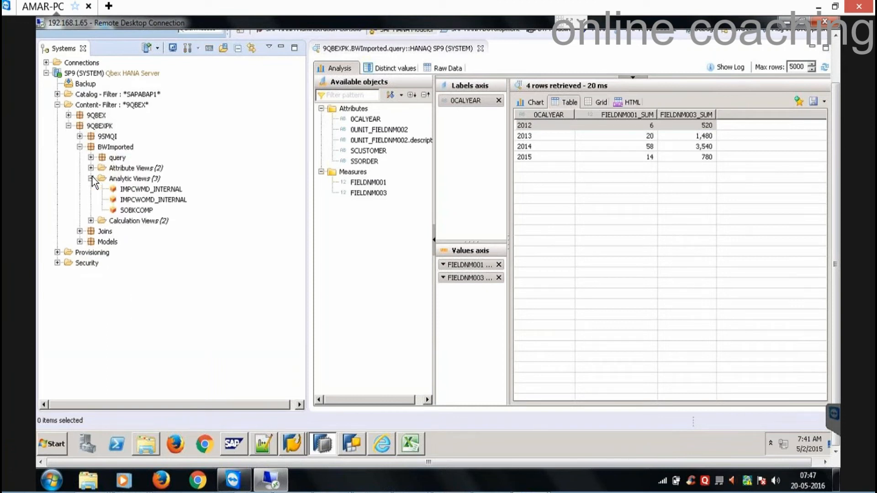
{"action": "left_click", "coordinate": [170, 201]}
{"action": "double_click", "coordinate": [170, 201]}
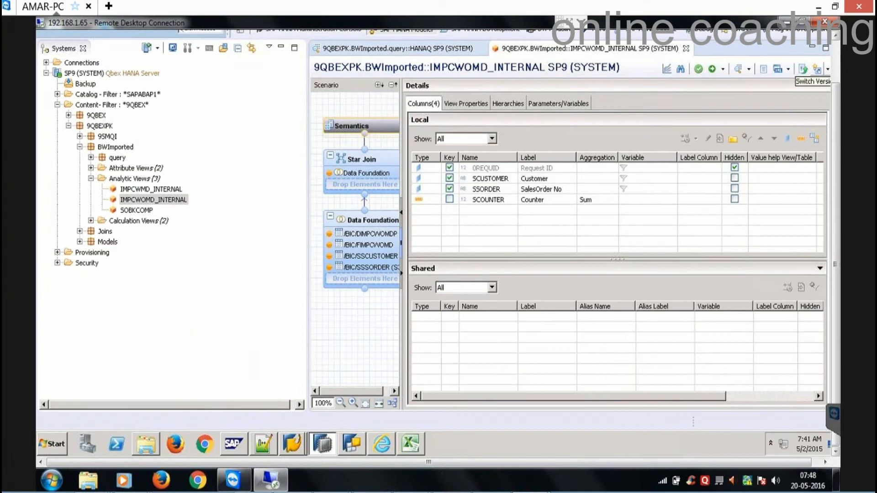
Enlarge the view editor, auto-arrange the Data Foundation tables and inspect the SID_SPRODUCT column in /BIC/FIMPCWOMD.
{"action": "left_click", "coordinate": [836, 64]}
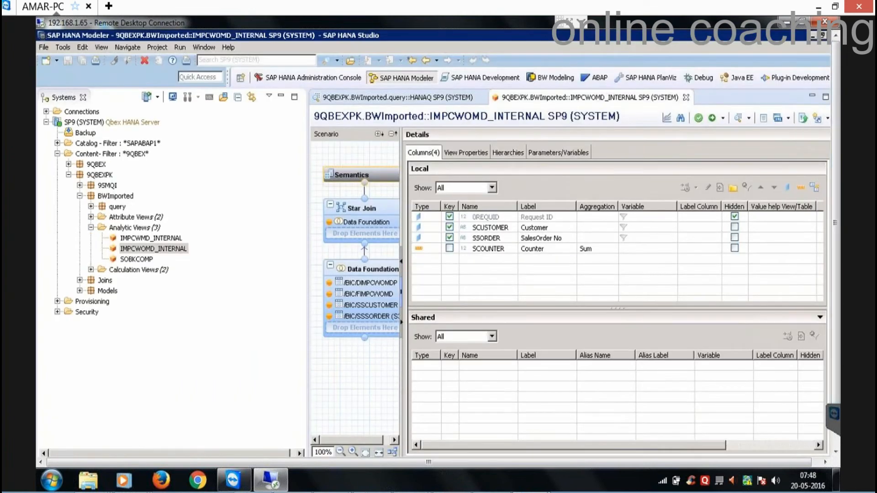
{"action": "left_click", "coordinate": [280, 98]}
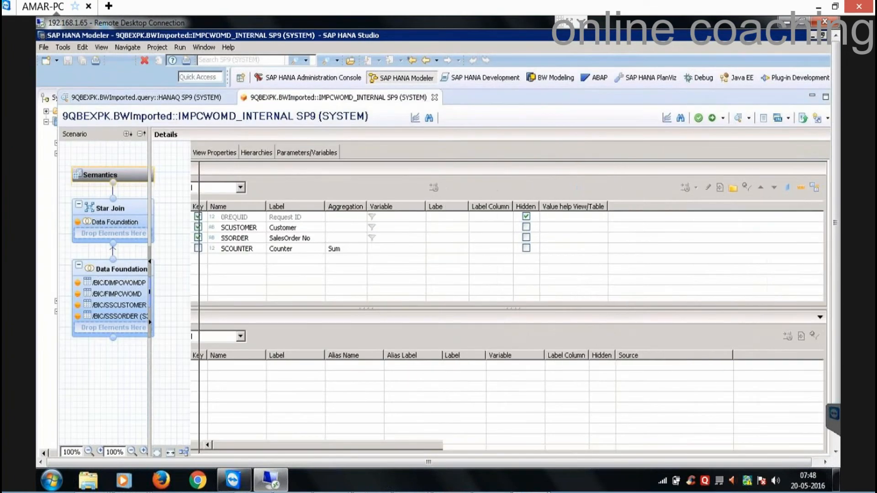
{"action": "left_click_drag", "start_coordinate": [836, 239], "coordinate": [837, 274]}
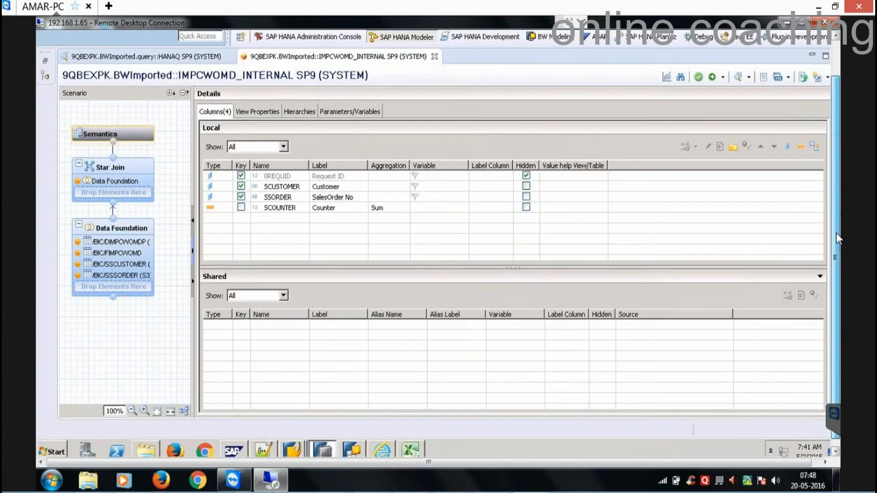
{"action": "left_click", "coordinate": [128, 225]}
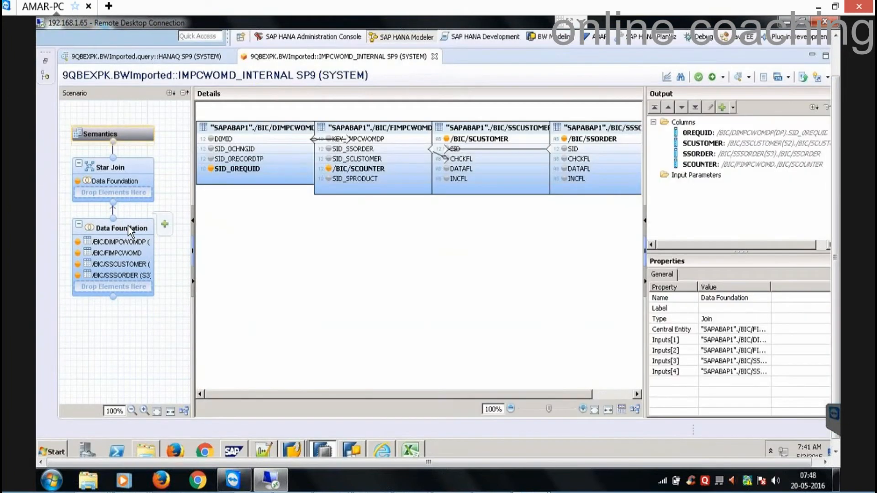
{"action": "left_click", "coordinate": [635, 409]}
{"action": "left_click_drag", "start_coordinate": [525, 390], "coordinate": [552, 391]}
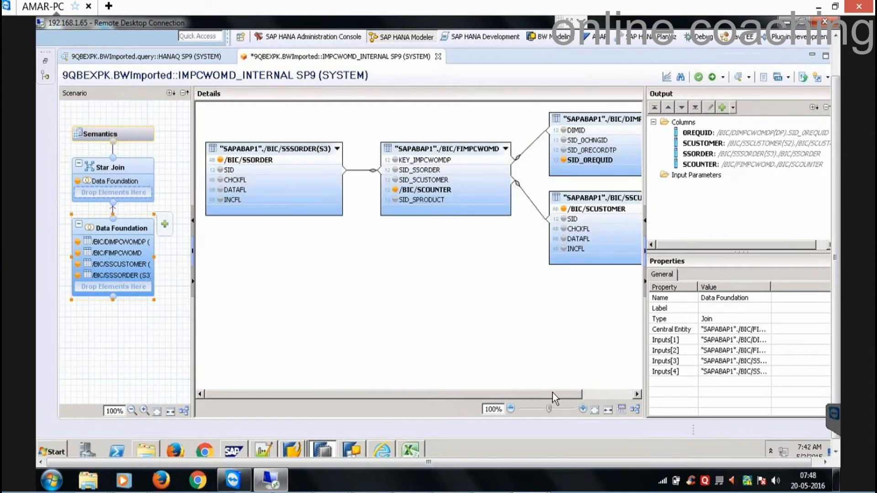
{"action": "left_click", "coordinate": [391, 200]}
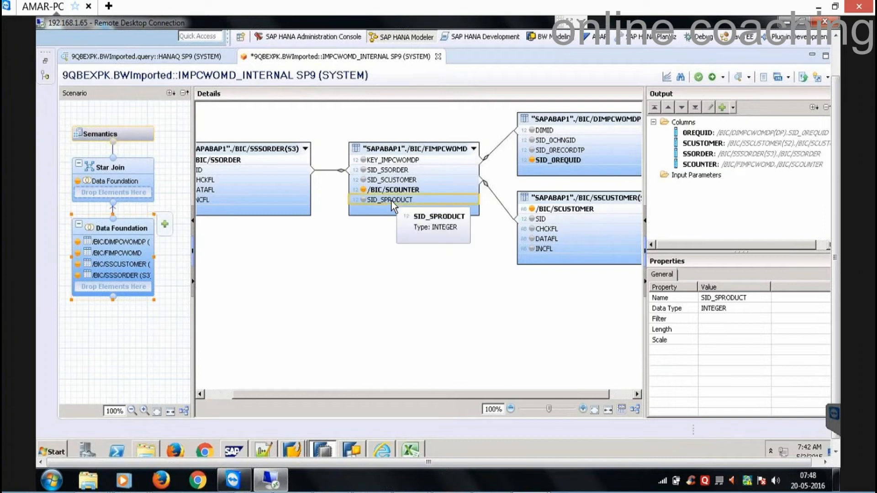
Check the columns in the Semantics node and close the IMPCWOMD_INTERNAL view without saving.
{"action": "left_click", "coordinate": [110, 134]}
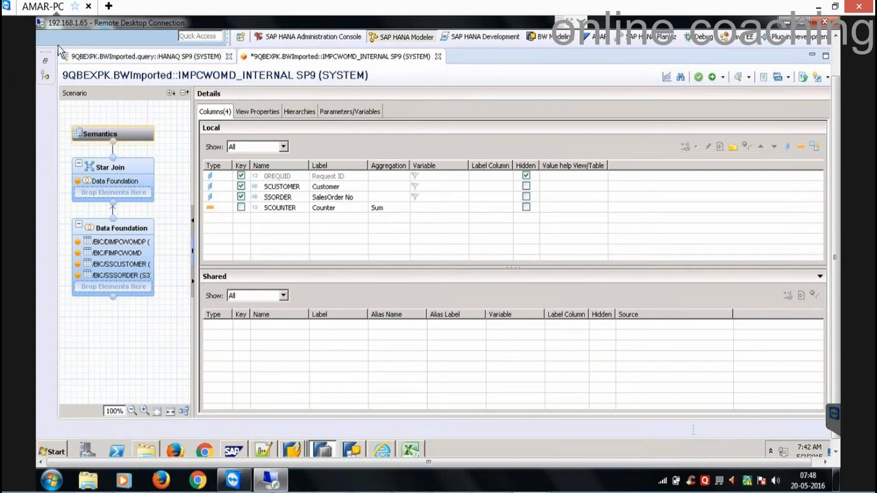
{"action": "left_click", "coordinate": [837, 61]}
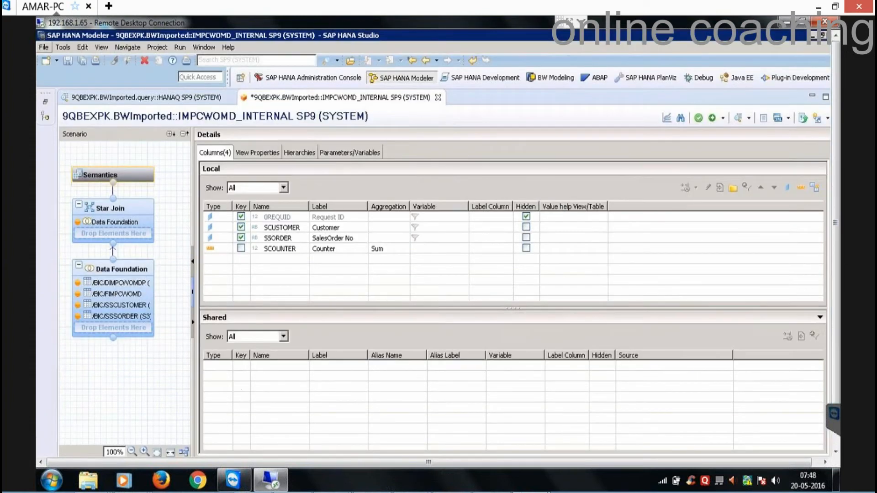
{"action": "left_click", "coordinate": [437, 98]}
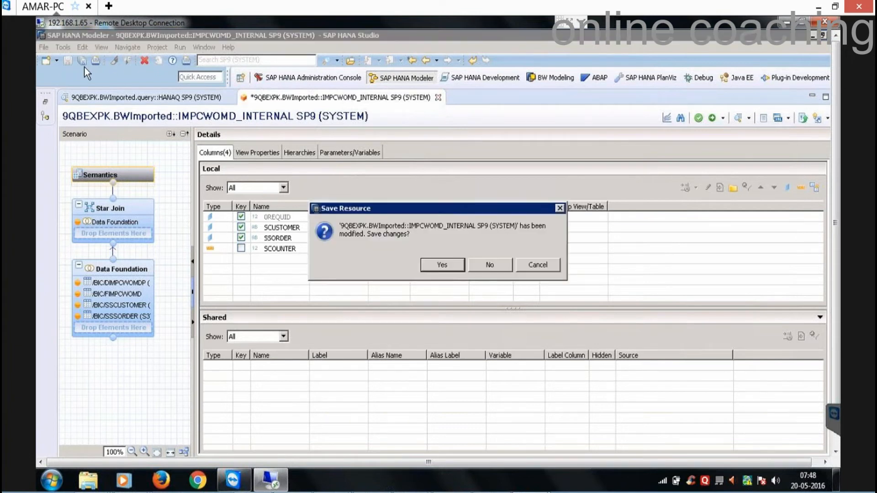
{"action": "left_click", "coordinate": [490, 265]}
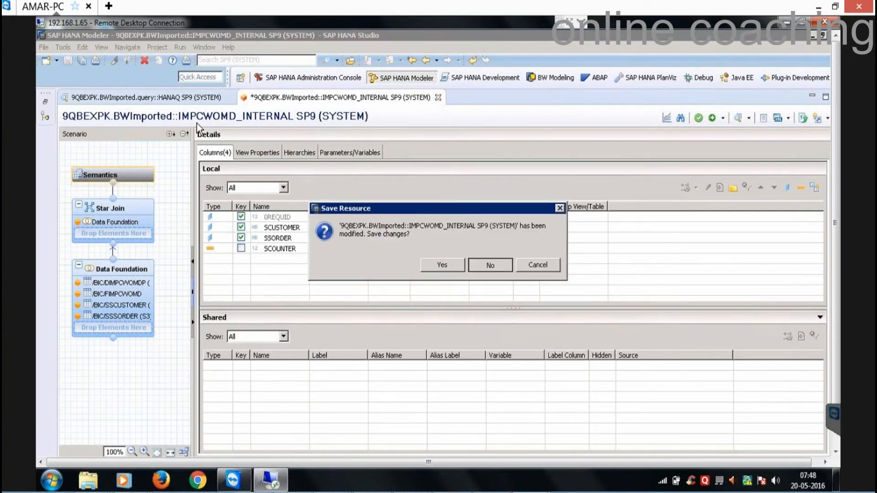
Start an import using SAP NetWeaver BW Models under SAP HANA Content as the source.
{"action": "left_click", "coordinate": [43, 47]}
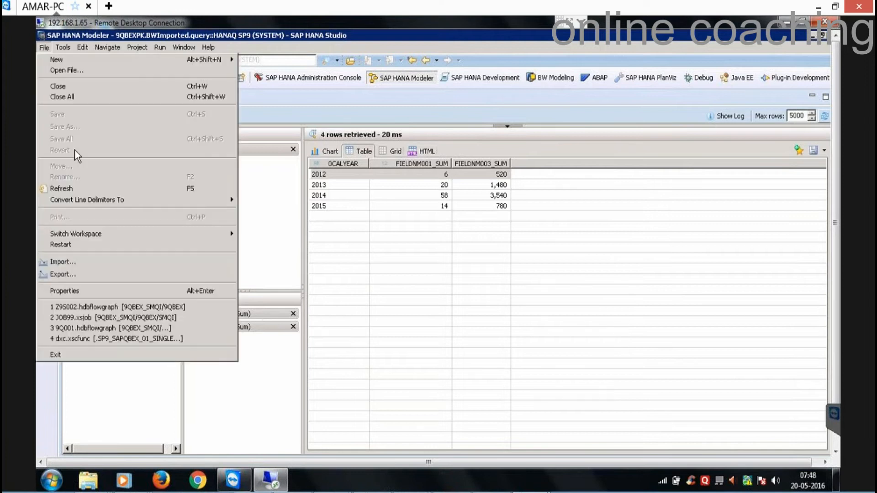
{"action": "left_click", "coordinate": [80, 261]}
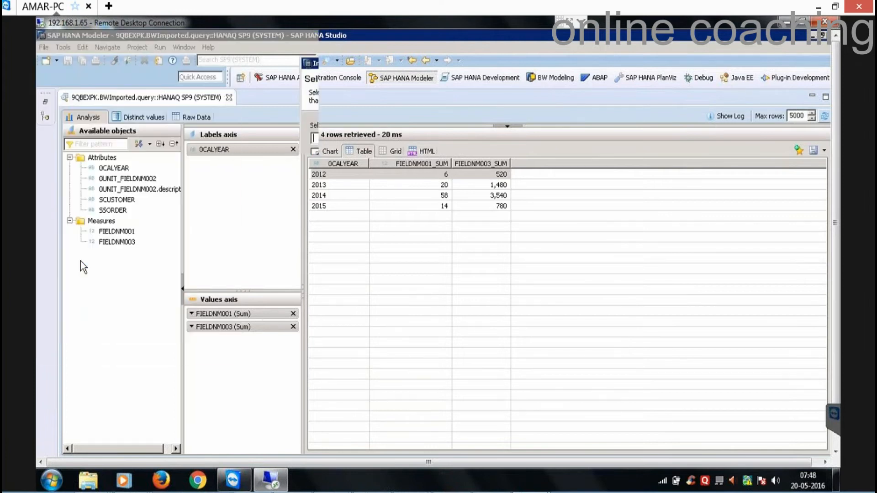
{"action": "double_click", "coordinate": [401, 247]}
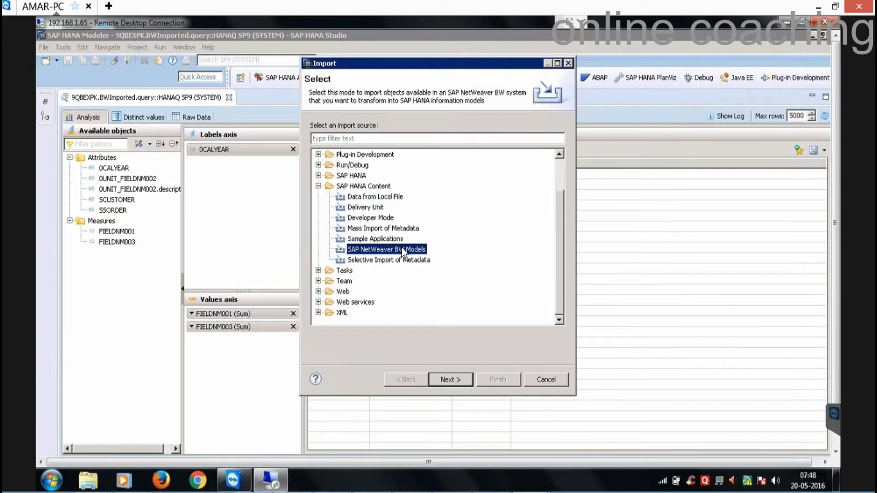
Select the BW74SP8 (BW74SP8:10:001) connection as source system and enter the user name and password.
{"action": "left_click", "coordinate": [423, 135]}
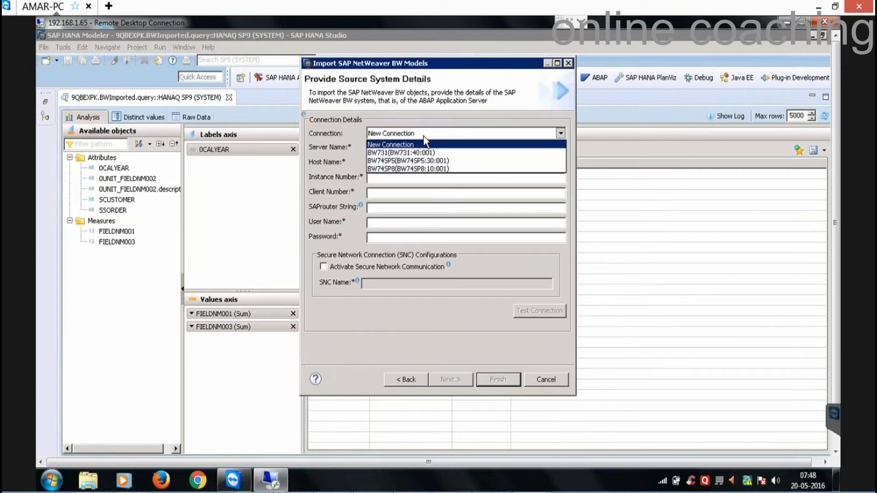
{"action": "left_click", "coordinate": [423, 169]}
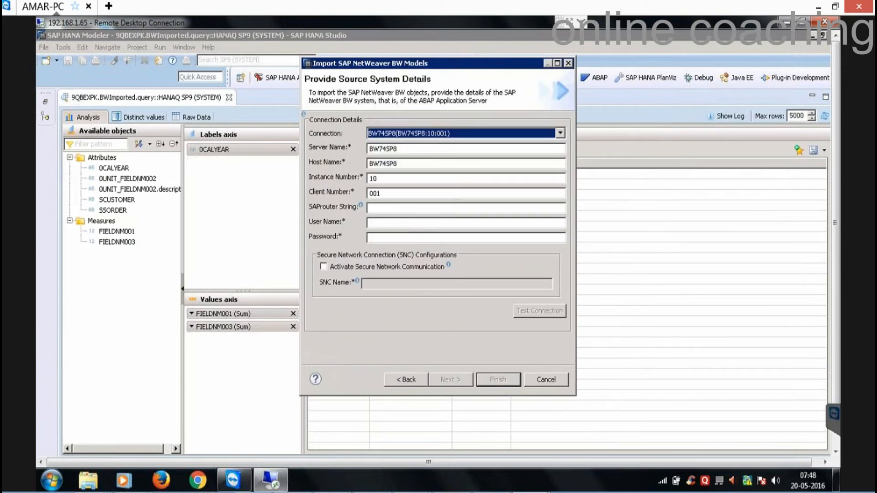
{"action": "left_click", "coordinate": [403, 222]}
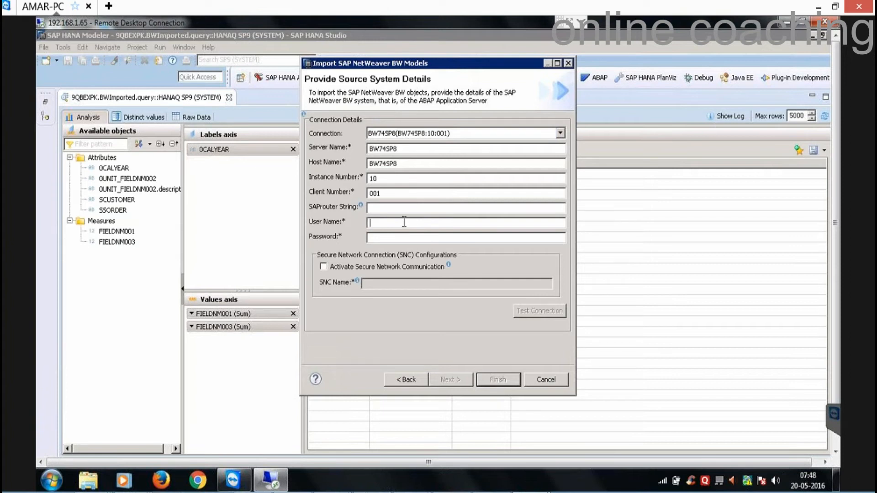
{"action": "type", "text": "QBEX"}
{"action": "key", "text": "Tab"}
{"action": "type", "text": "••••••••••"}
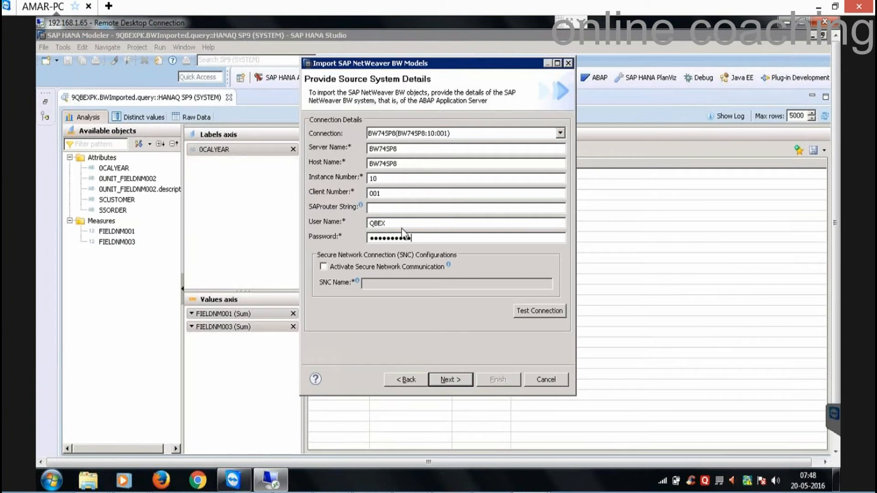
Choose SP9 (SYSTEM) Qbex HANA Server as the target system for the BW model import.
{"action": "left_click", "coordinate": [452, 379]}
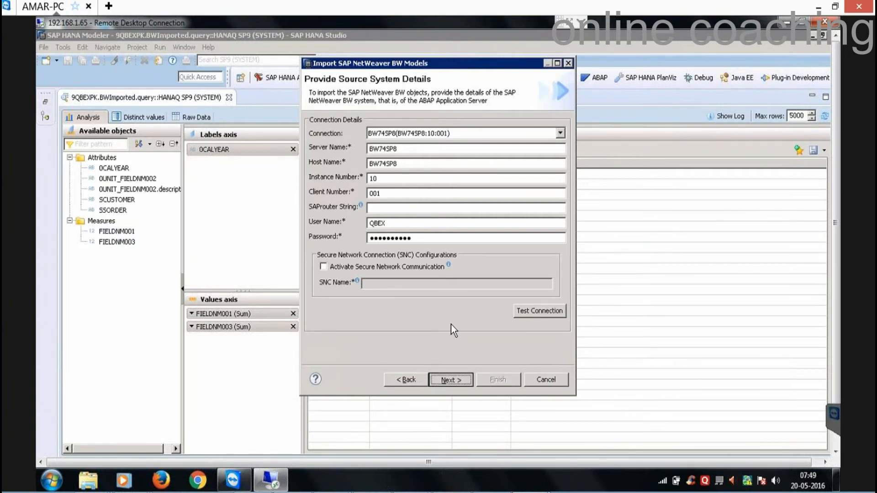
{"action": "double_click", "coordinate": [401, 150]}
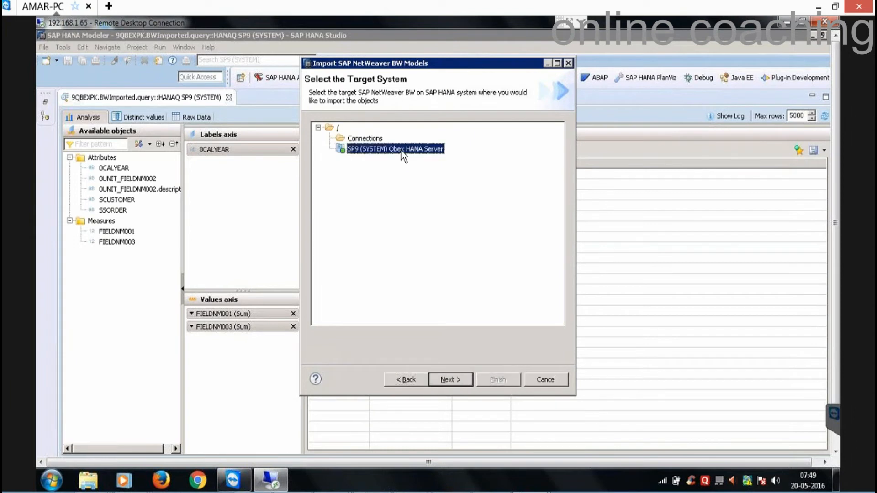
{"action": "left_click", "coordinate": [837, 443]}
Switch to the SAP InfoCube editor, copy the technical name of Cube Without MD, and return to SAP HANA Studio.
{"action": "left_click", "coordinate": [295, 439]}
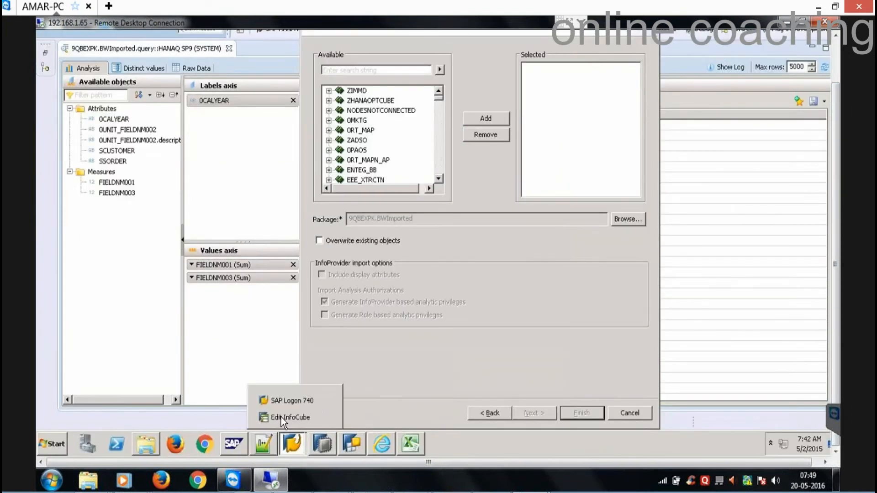
{"action": "left_click", "coordinate": [281, 417]}
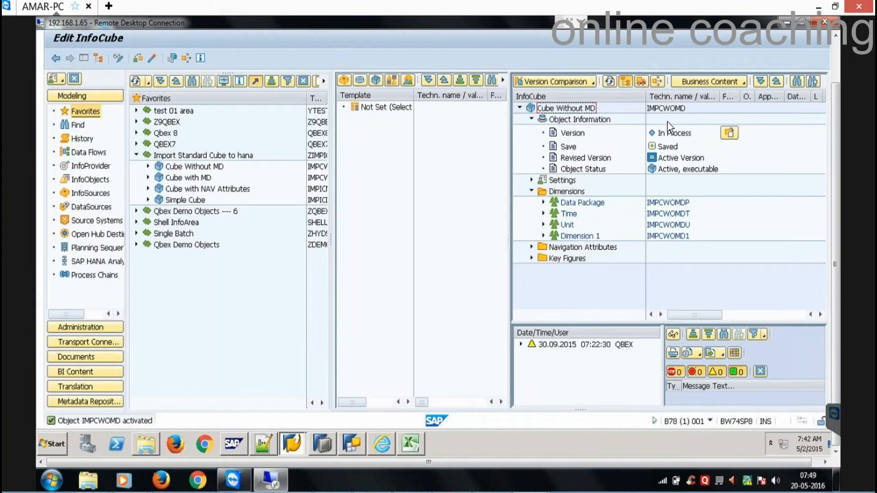
{"action": "left_click", "coordinate": [661, 108]}
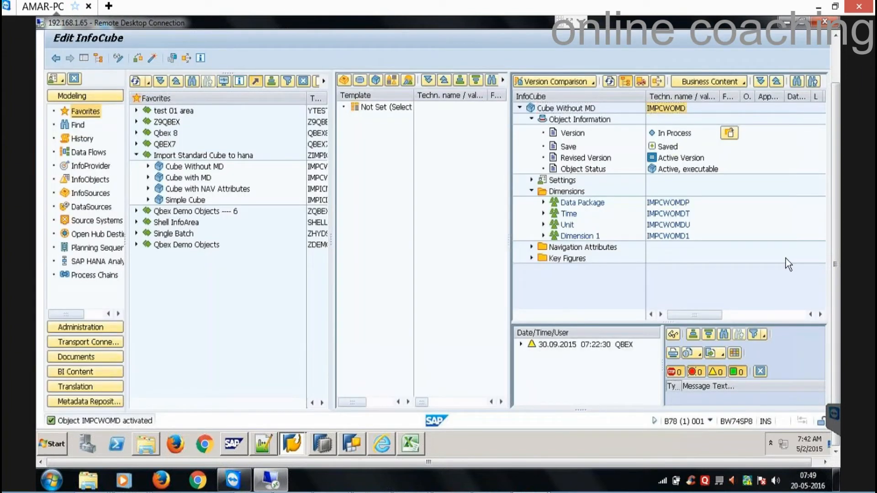
{"action": "left_click", "coordinate": [324, 442]}
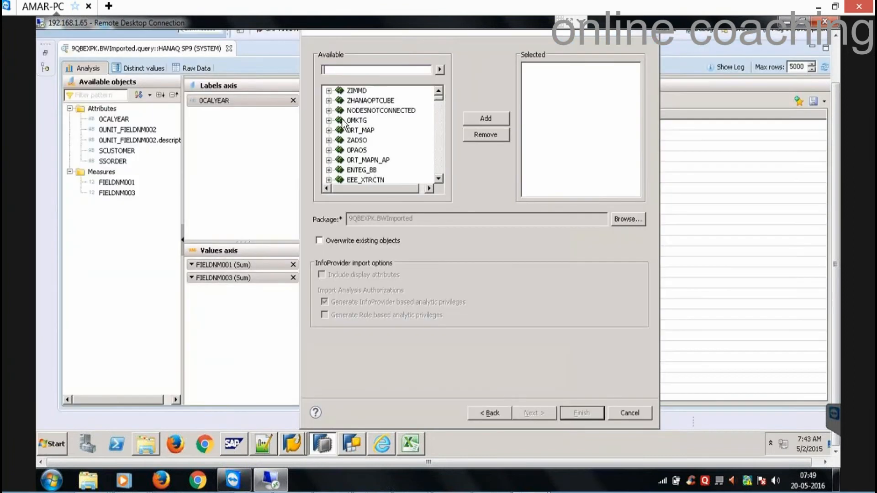
Find IMPCWOMD among the available objects, add it to the selection, and run the import with existing objects overwritten.
{"action": "type", "text": "IMPCWOMD"}
{"action": "left_click", "coordinate": [439, 71]}
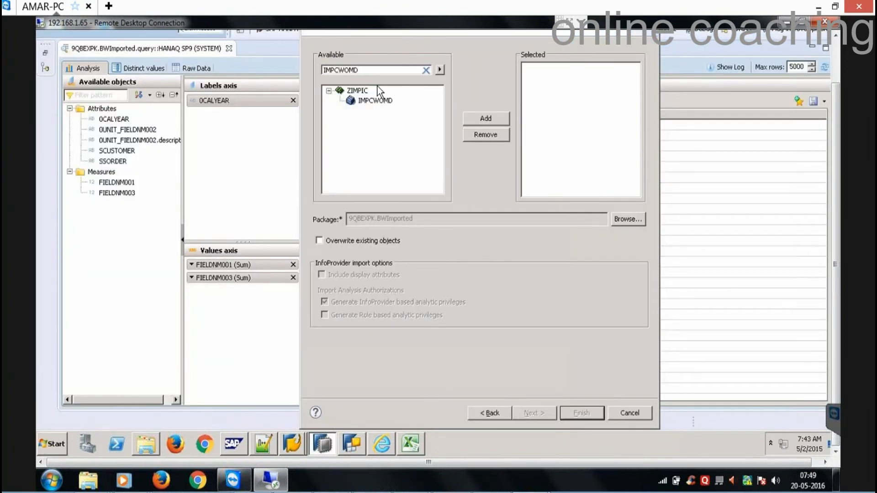
{"action": "left_click", "coordinate": [484, 118]}
{"action": "left_click", "coordinate": [372, 241]}
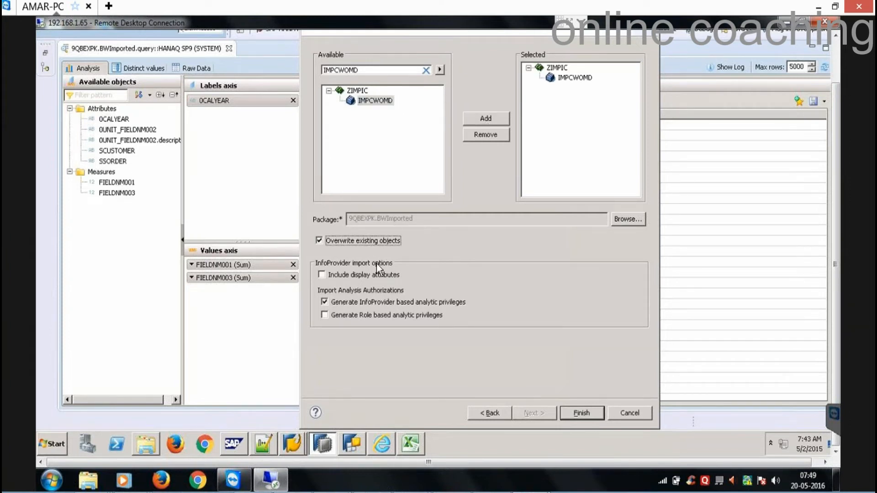
{"action": "left_click", "coordinate": [584, 411]}
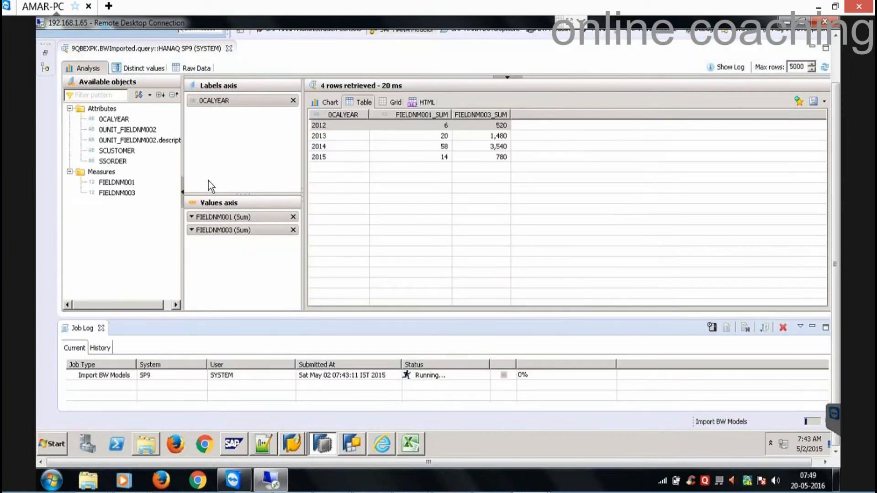
Bring back the Systems tree and refresh the BWImported package.
{"action": "left_click", "coordinate": [45, 54]}
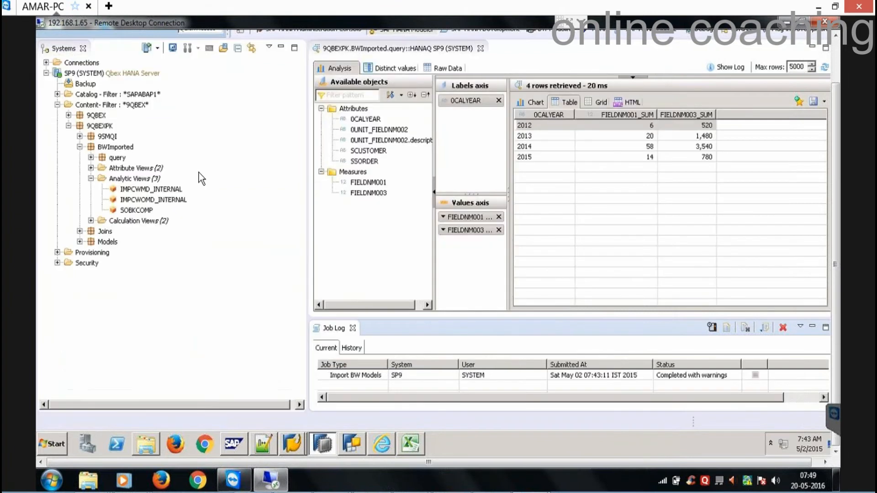
{"action": "left_click", "coordinate": [113, 148]}
{"action": "right_click", "coordinate": [113, 147]}
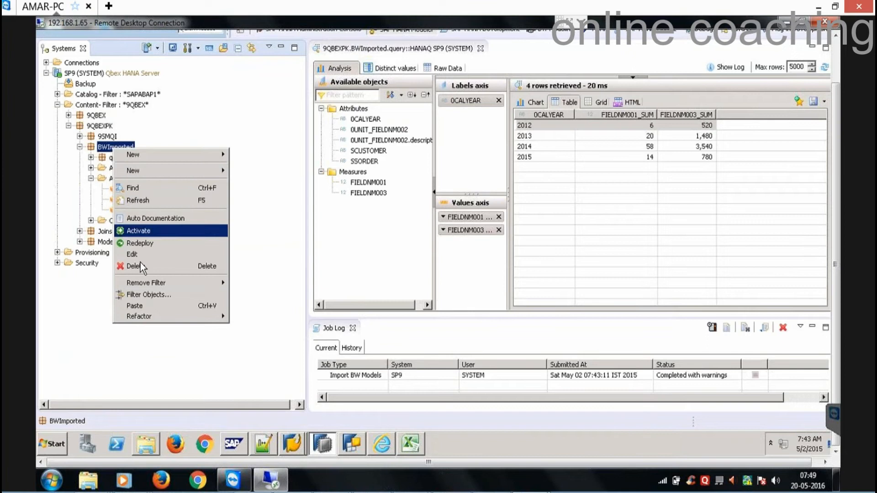
{"action": "left_click", "coordinate": [141, 200]}
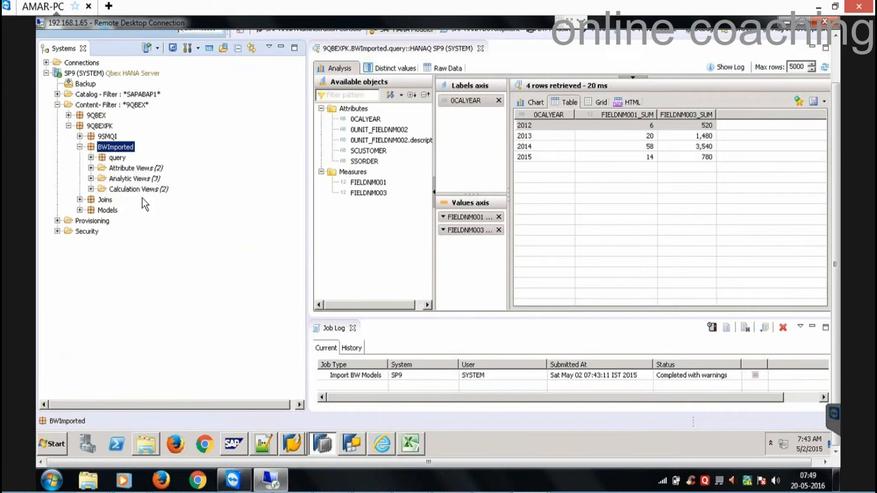
Open the analytic view IMPCWOMD_INTERNAL and enlarge its editor to check the columns in the Semantics node.
{"action": "left_click", "coordinate": [91, 178]}
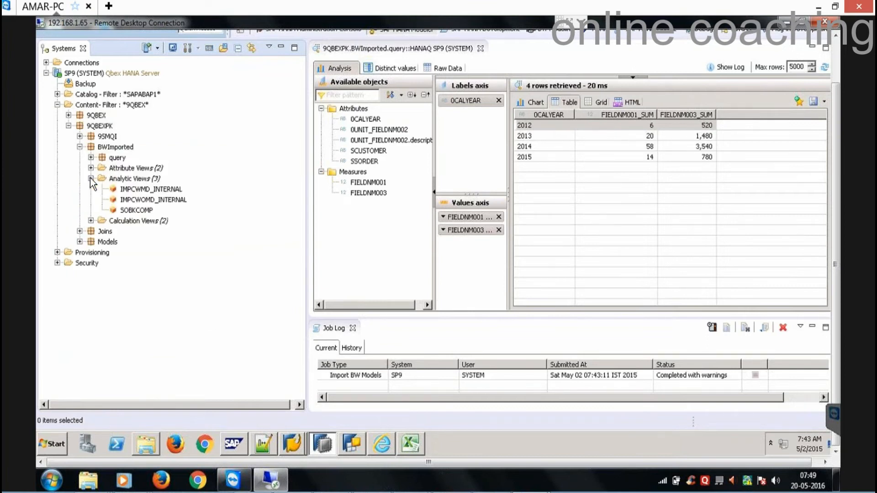
{"action": "double_click", "coordinate": [149, 201]}
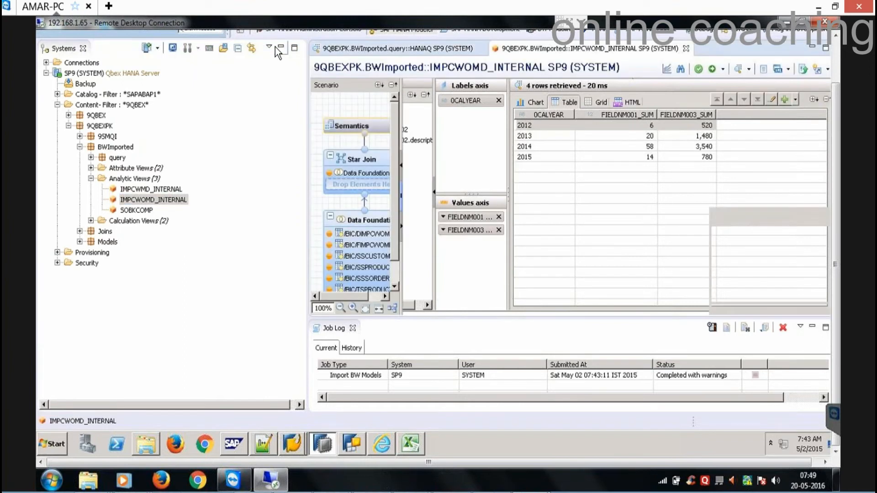
{"action": "left_click", "coordinate": [280, 48]}
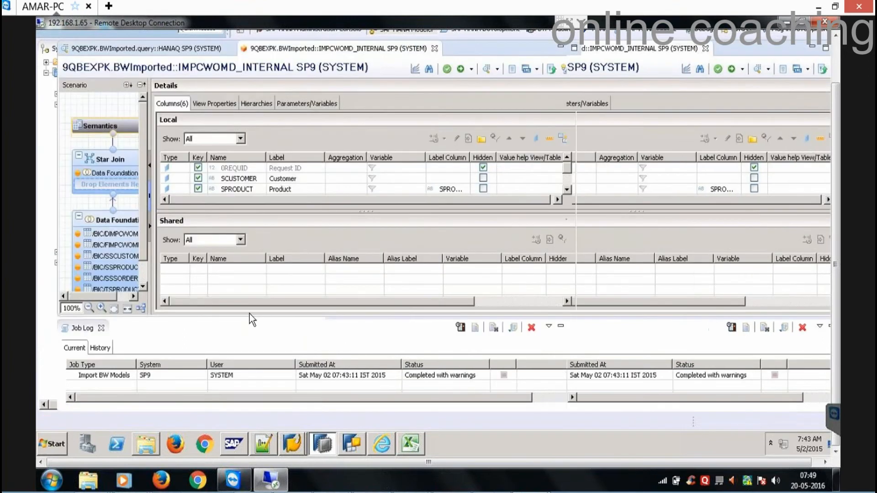
{"action": "left_click", "coordinate": [102, 328]}
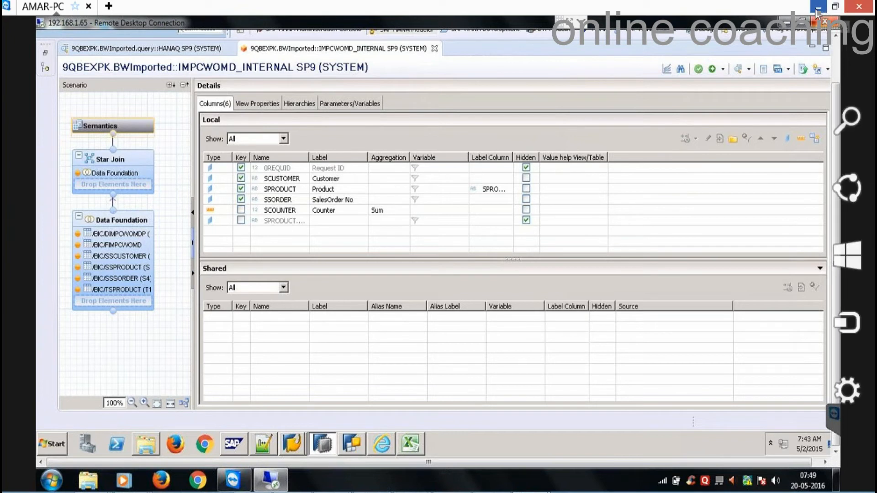
Switch to the Book1 workbook in Excel and outline cells F17:F20 with a thick box border below the cube comparison.
{"action": "left_click", "coordinate": [294, 492]}
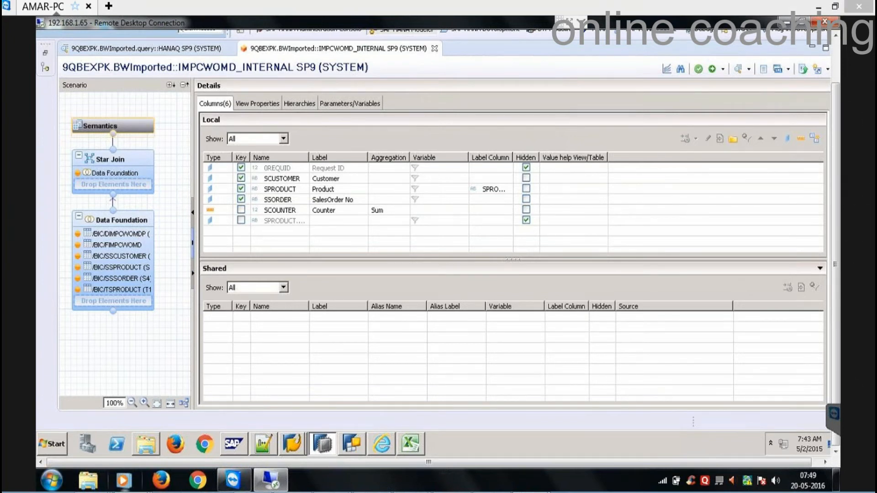
{"action": "left_click", "coordinate": [109, 433]}
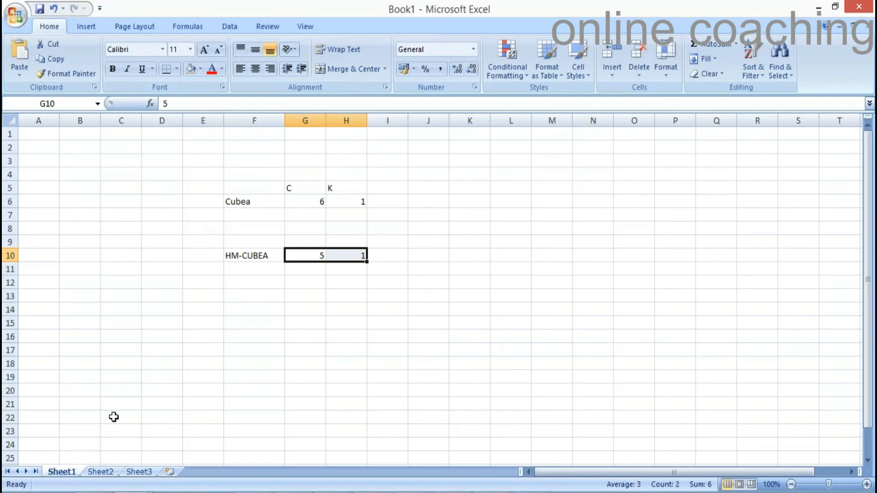
{"action": "left_click", "coordinate": [247, 334]}
{"action": "key", "text": "Down"}
{"action": "key", "text": "Down"}
{"action": "key", "text": "Down"}
{"action": "key", "text": "Down"}
{"action": "key", "text": "Down"}
{"action": "key", "text": "Down"}
{"action": "key", "text": "Down"}
{"action": "key", "text": "Down"}
{"action": "key", "text": "Down"}
{"action": "key", "text": "Down"}
{"action": "key", "text": "Down"}
{"action": "key", "text": "Down"}
{"action": "key", "text": "Down"}
{"action": "key", "text": "Down"}
{"action": "key", "text": "Down"}
{"action": "key", "text": "Down"}
{"action": "key", "text": "Down"}
{"action": "key", "text": "Down"}
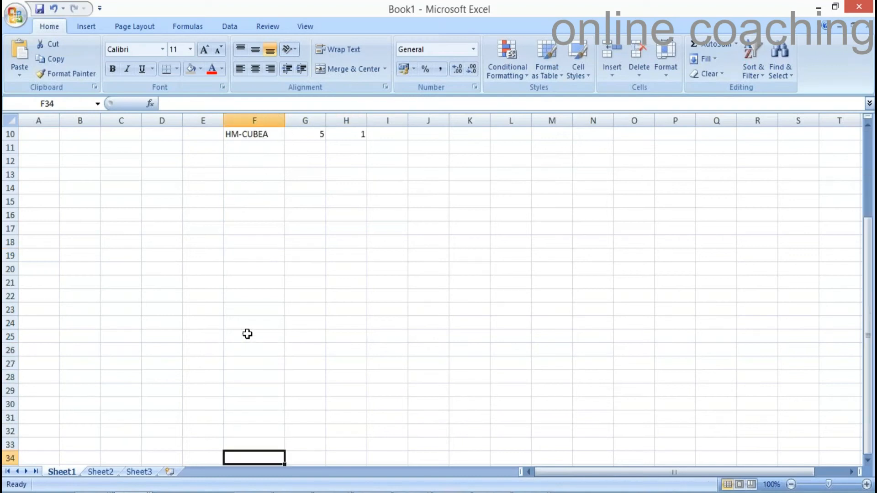
{"action": "left_click_drag", "start_coordinate": [245, 223], "coordinate": [252, 264]}
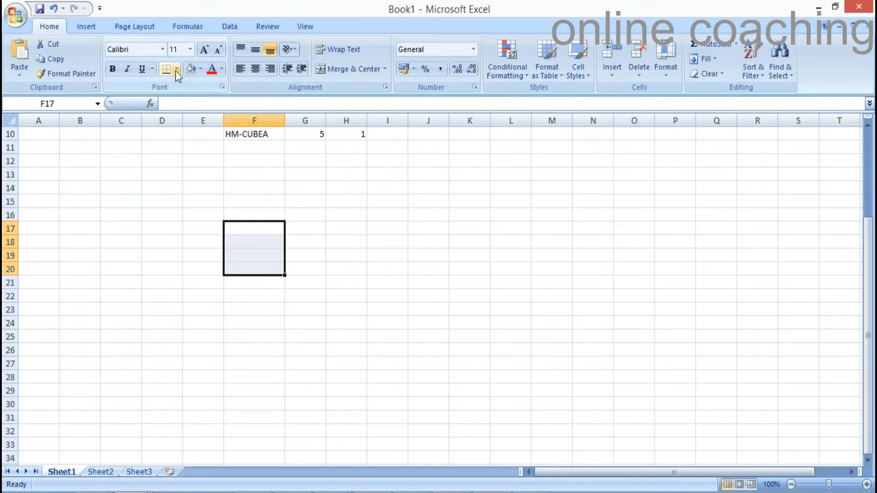
{"action": "left_click", "coordinate": [176, 70]}
{"action": "left_click", "coordinate": [109, 206]}
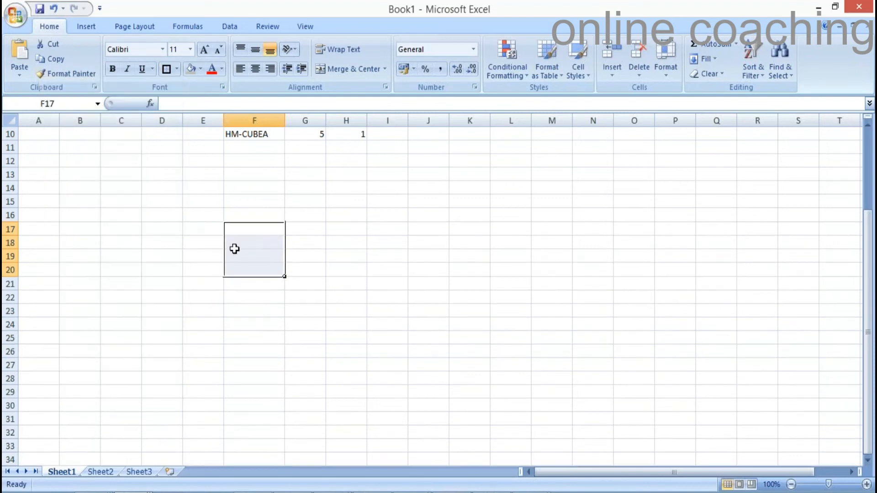
Outline cells F21:F24 with the same border and fill them with grey.
{"action": "left_click_drag", "start_coordinate": [251, 280], "coordinate": [252, 325]}
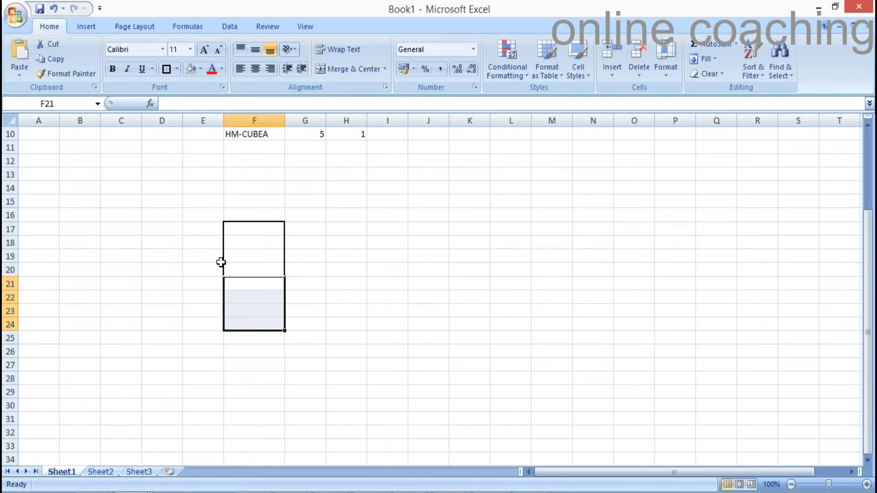
{"action": "left_click", "coordinate": [169, 70]}
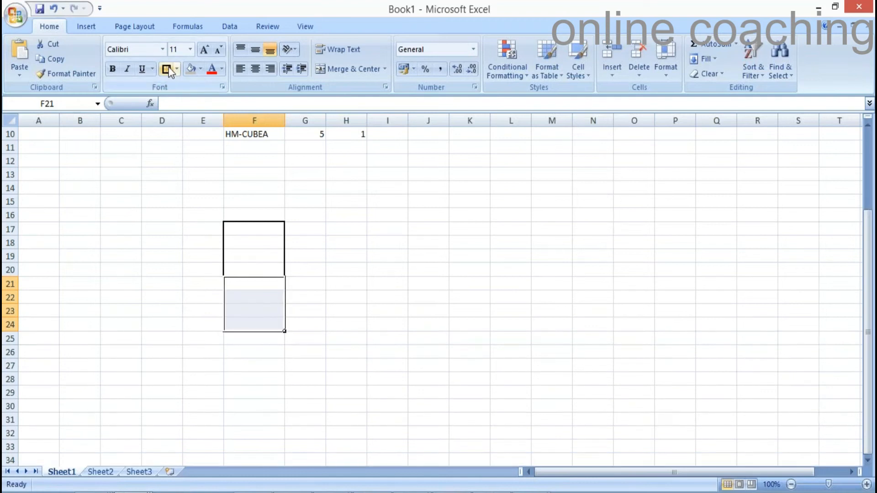
{"action": "left_click", "coordinate": [191, 69]}
Label the white box bw in F17 and the grey box hana in F21, with the heading dev in F16.
{"action": "left_click", "coordinate": [249, 232]}
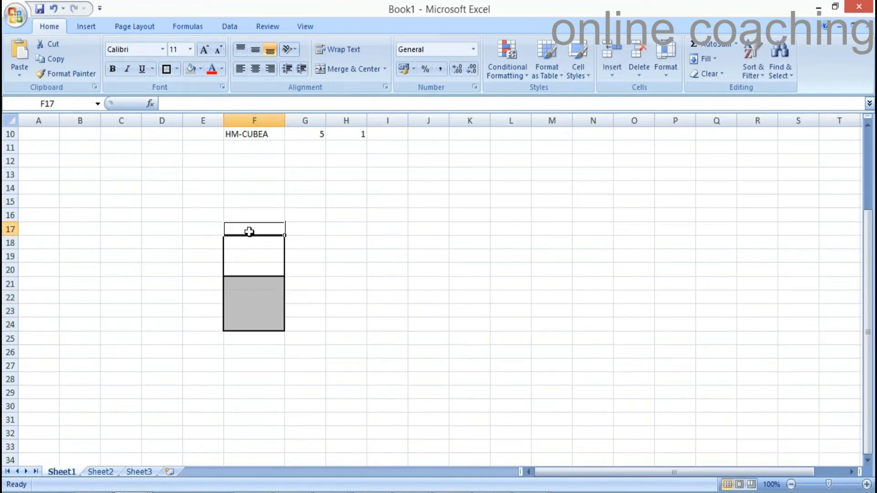
{"action": "type", "text": "bw"}
{"action": "key", "text": "Return"}
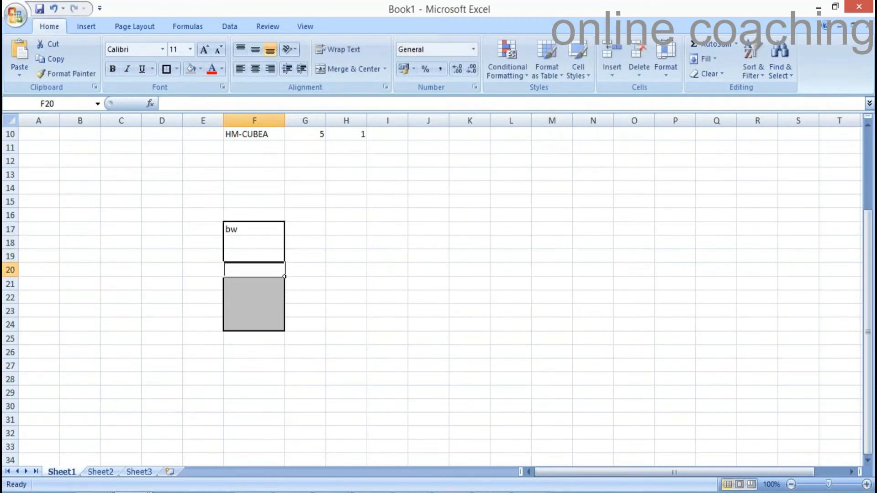
{"action": "type", "text": "hana"}
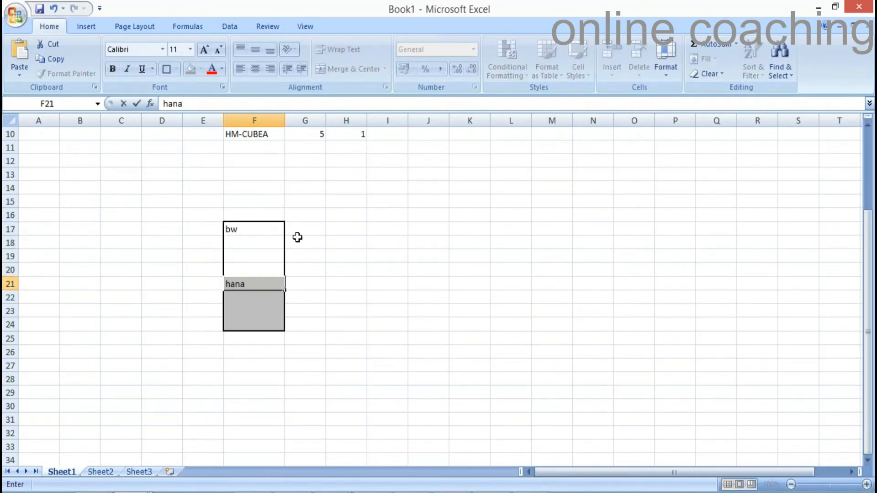
{"action": "left_click", "coordinate": [310, 245]}
{"action": "left_click", "coordinate": [273, 243]}
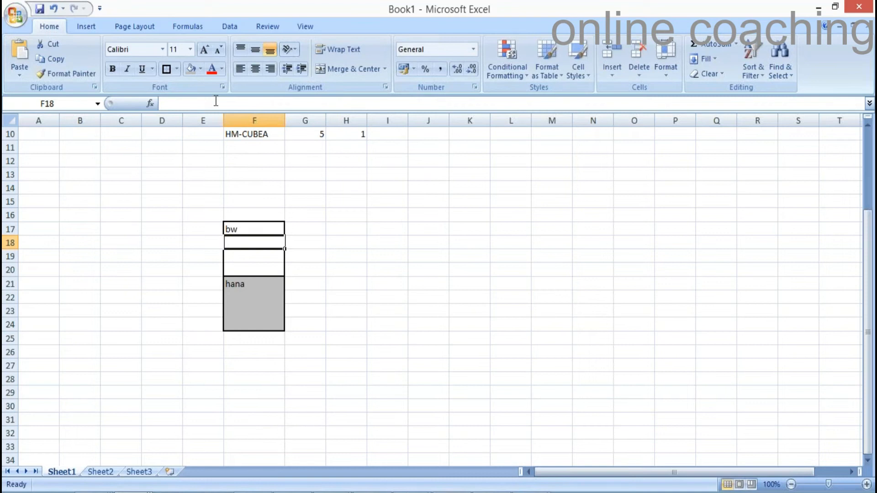
{"action": "left_click", "coordinate": [249, 214]}
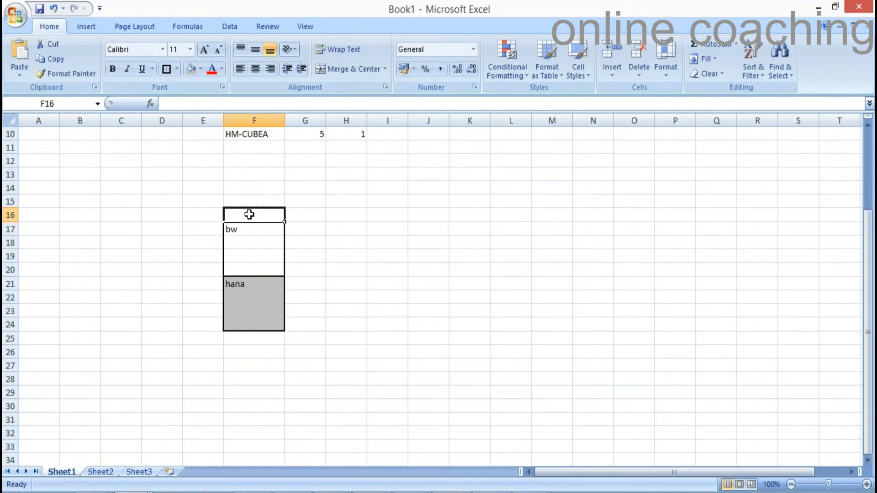
{"action": "type", "text": "dev"}
{"action": "left_click", "coordinate": [349, 257]}
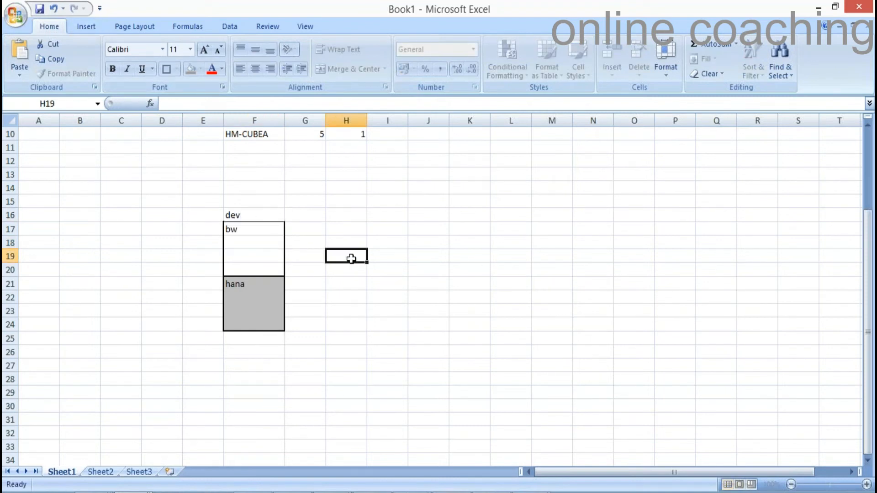
Copy the dev diagram in F16:F24 to I16 and change the copy's heading to qty.
{"action": "left_click", "coordinate": [265, 227]}
{"action": "left_click_drag", "start_coordinate": [264, 215], "coordinate": [273, 324]}
{"action": "key", "text": "ctrl+c"}
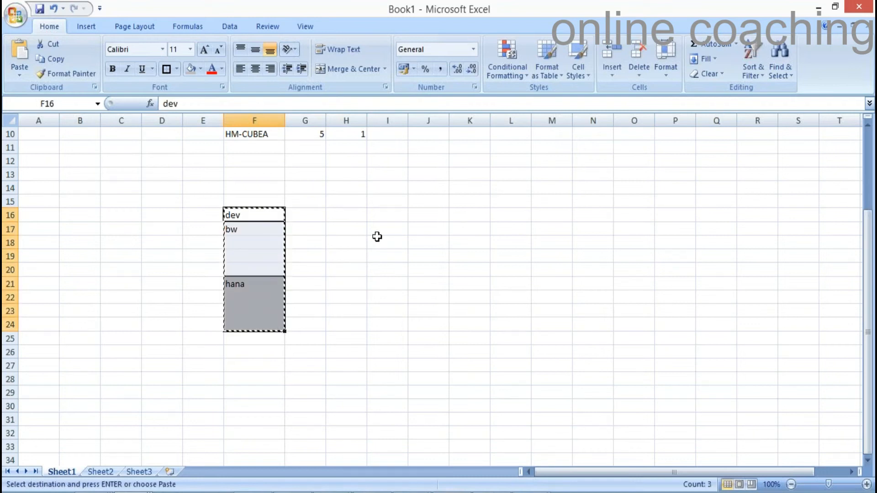
{"action": "left_click", "coordinate": [375, 212]}
{"action": "key", "text": "ctrl+v"}
{"action": "left_click", "coordinate": [377, 213]}
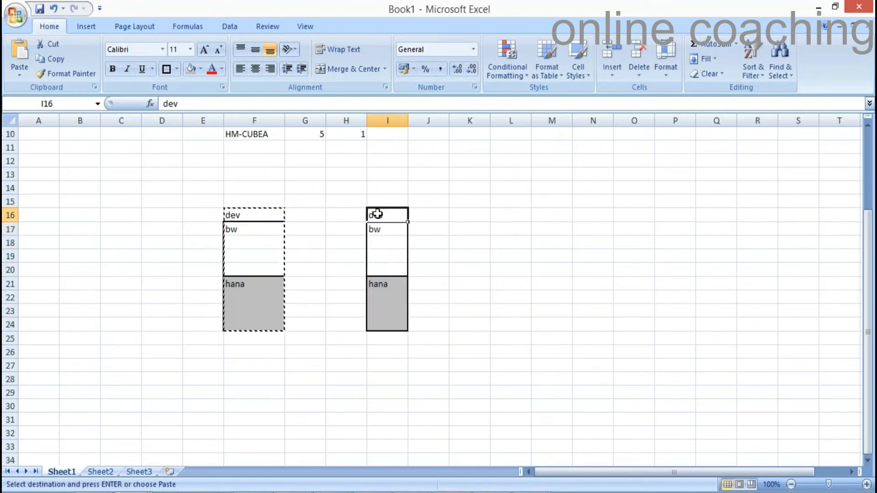
{"action": "type", "text": "qty"}
{"action": "left_click", "coordinate": [511, 256]}
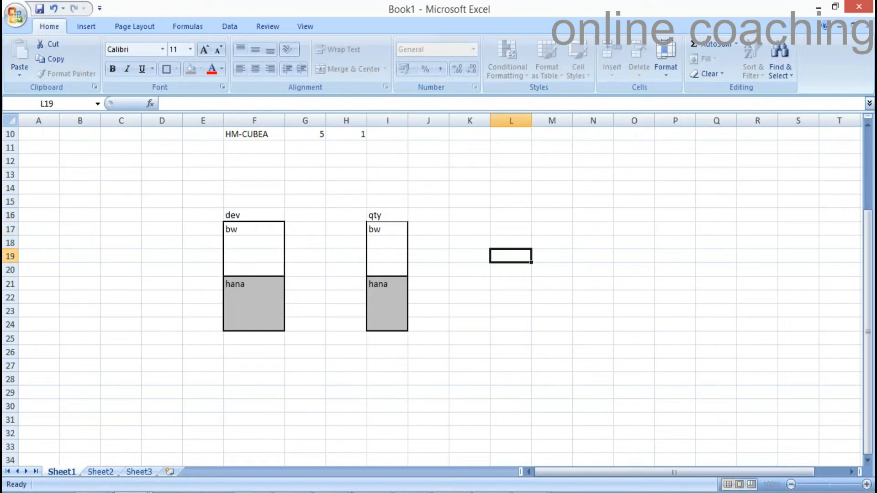
Draw a small cube shape inside the bw box of the dev diagram, across rows 18 and 19.
{"action": "left_click", "coordinate": [254, 243]}
{"action": "left_click", "coordinate": [86, 26]}
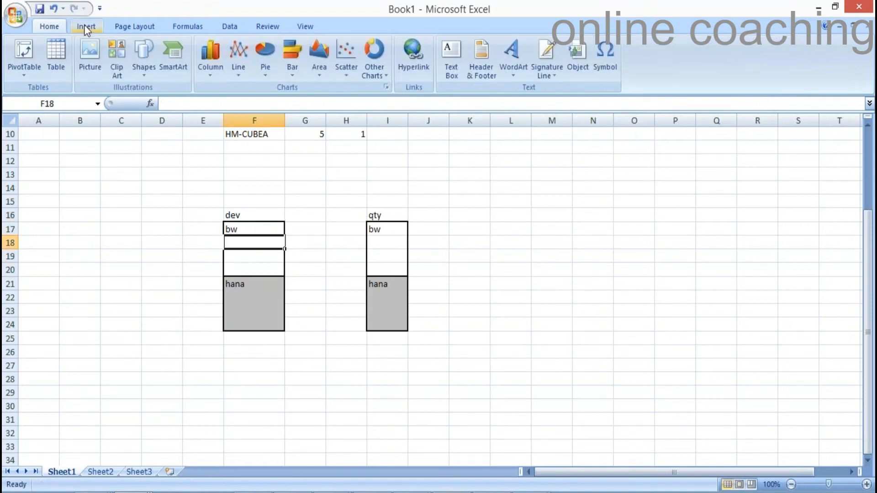
{"action": "left_click", "coordinate": [144, 68]}
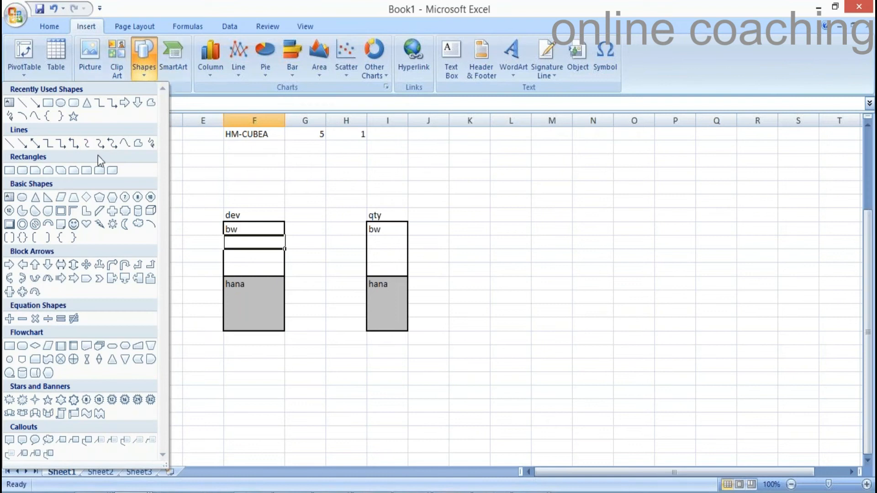
{"action": "left_click", "coordinate": [150, 211]}
{"action": "left_click_drag", "start_coordinate": [233, 241], "coordinate": [257, 259]}
{"action": "left_click", "coordinate": [334, 325]}
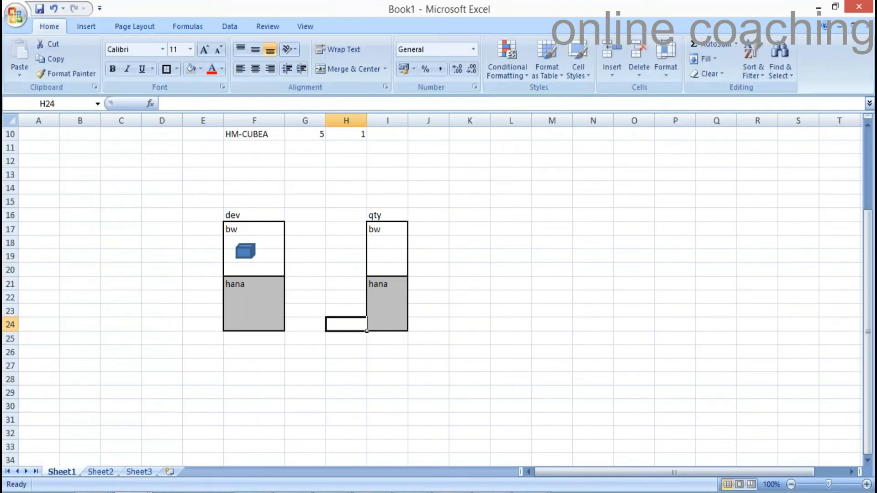
Draw a diamond shape about 0.82 by 0.85 cm inside the hana box of the dev diagram.
{"action": "left_click", "coordinate": [86, 26]}
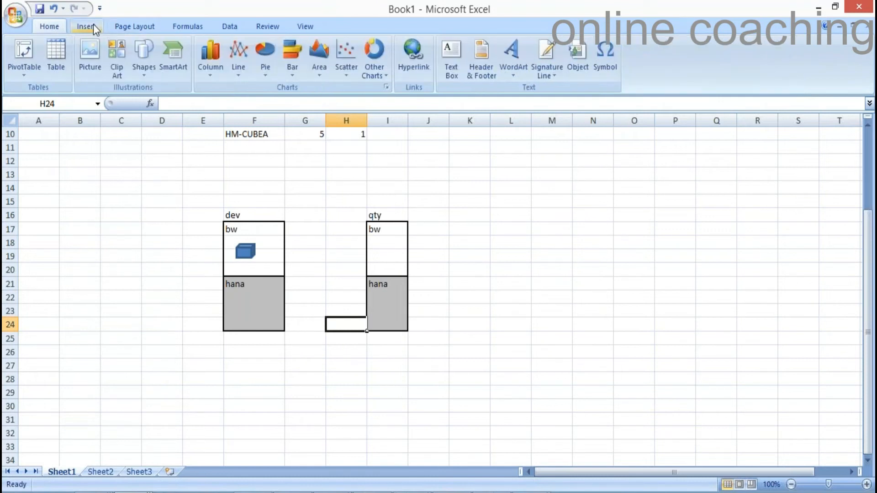
{"action": "left_click", "coordinate": [143, 62]}
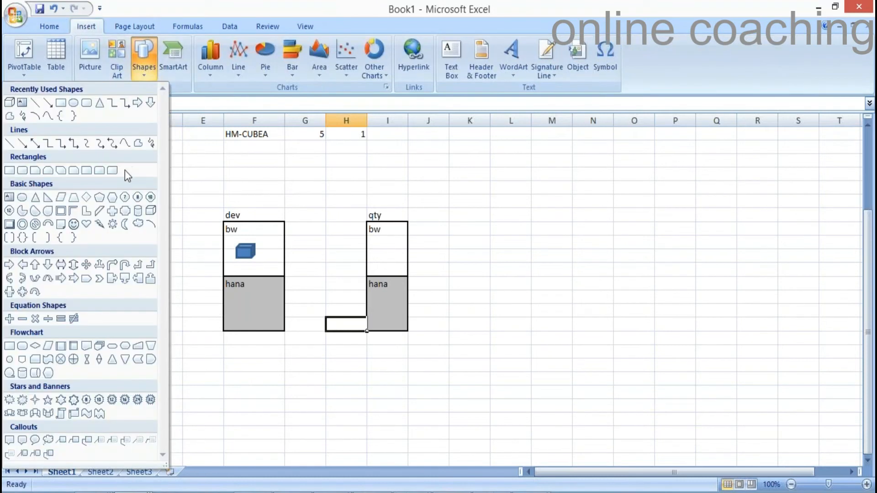
{"action": "left_click", "coordinate": [86, 198]}
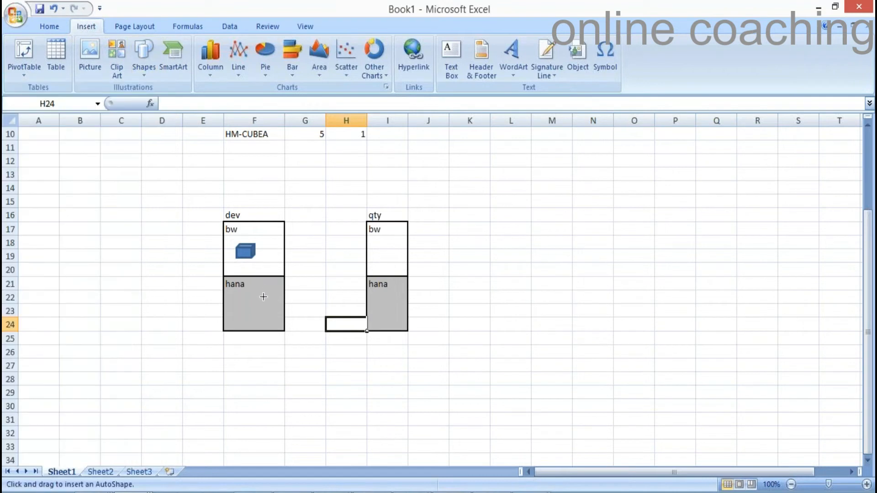
{"action": "left_click_drag", "start_coordinate": [238, 300], "coordinate": [260, 321]}
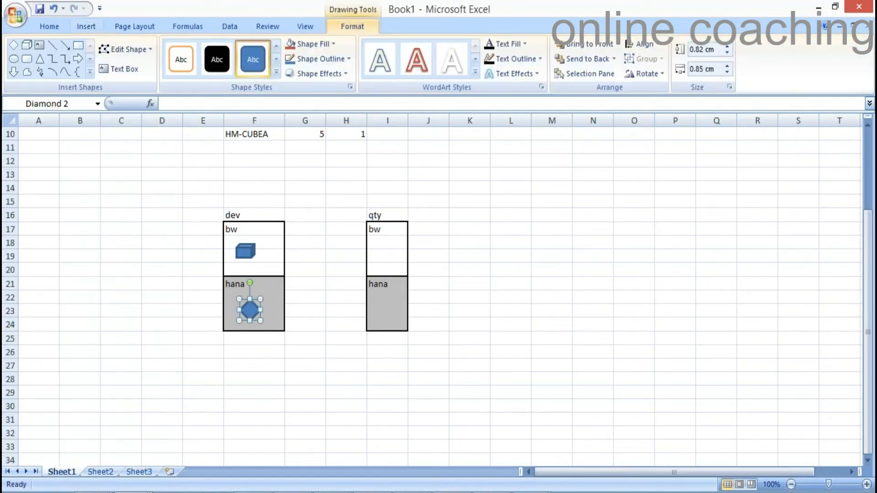
{"action": "left_click", "coordinate": [315, 419]}
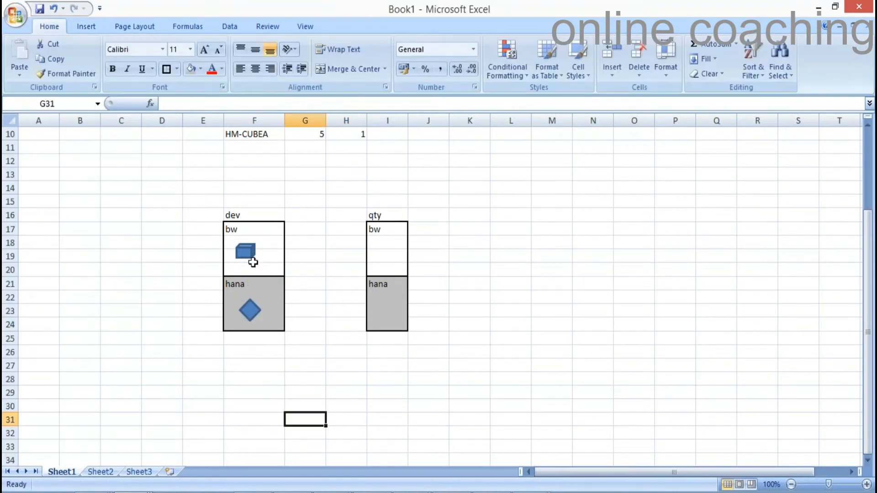
{"action": "left_click", "coordinate": [245, 251]}
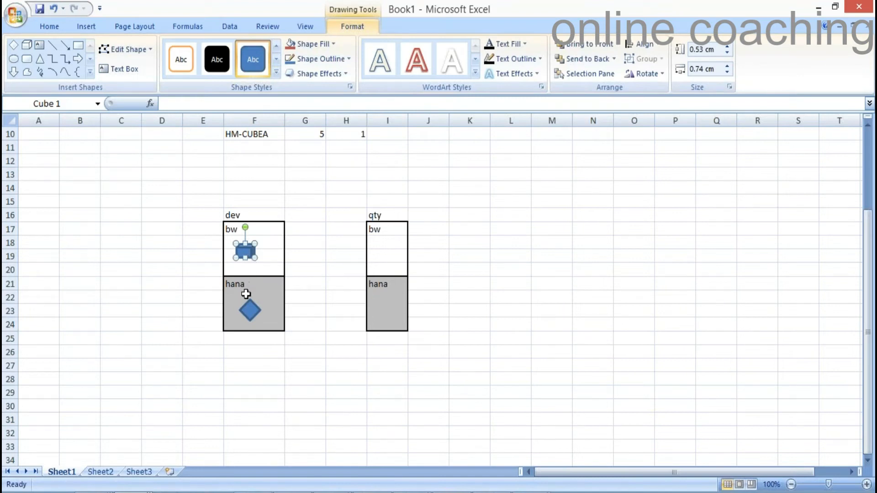
{"action": "left_click", "coordinate": [248, 311]}
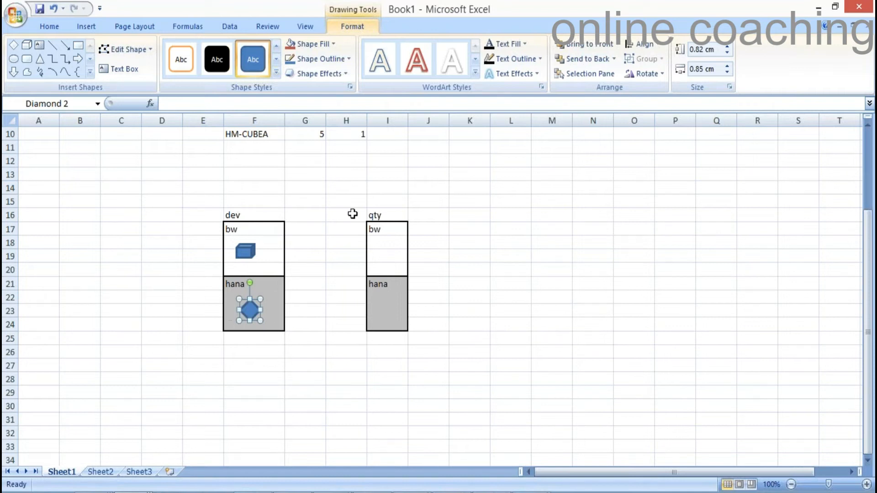
{"action": "left_click", "coordinate": [388, 213]}
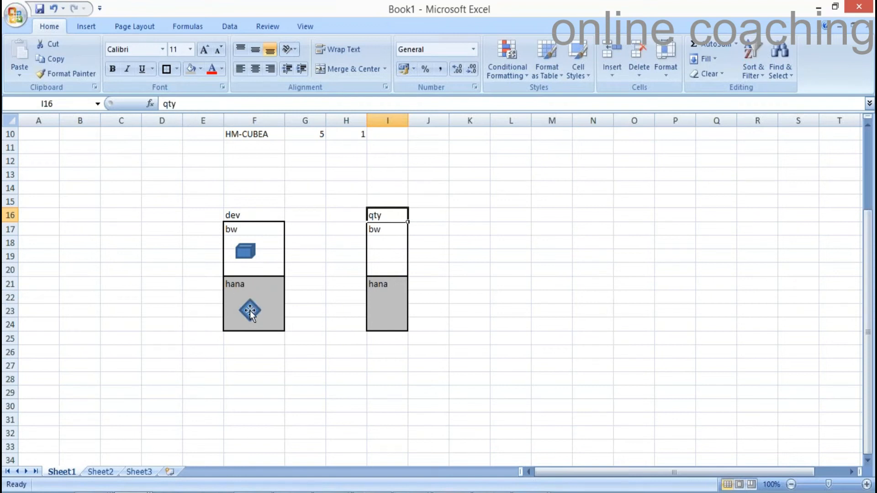
Copy the cube shape from the dev diagram and place the copy inside the bw box of the qty diagram.
{"action": "left_click", "coordinate": [245, 250]}
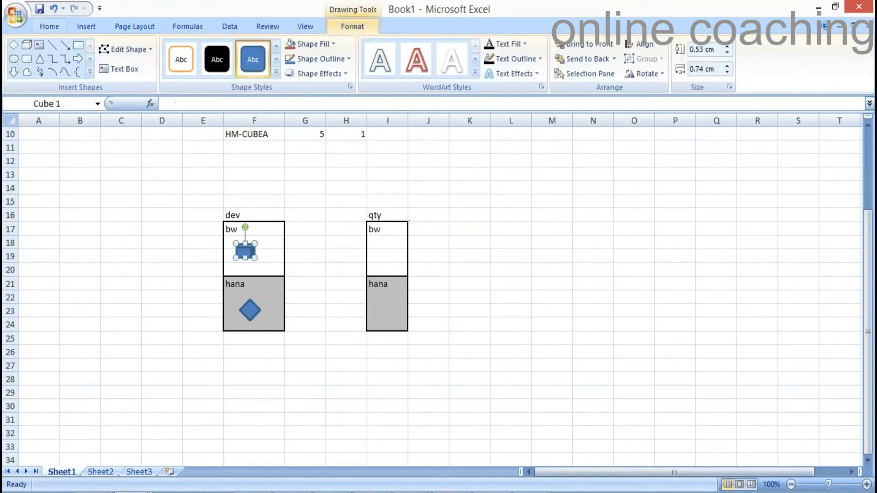
{"action": "left_click", "coordinate": [375, 253]}
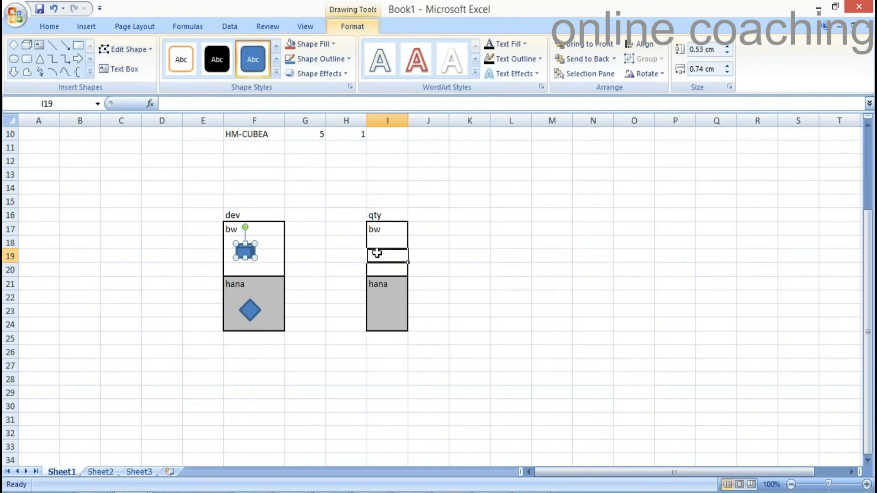
{"action": "key", "text": "ctrl+v"}
{"action": "left_click_drag", "start_coordinate": [376, 256], "coordinate": [387, 254]}
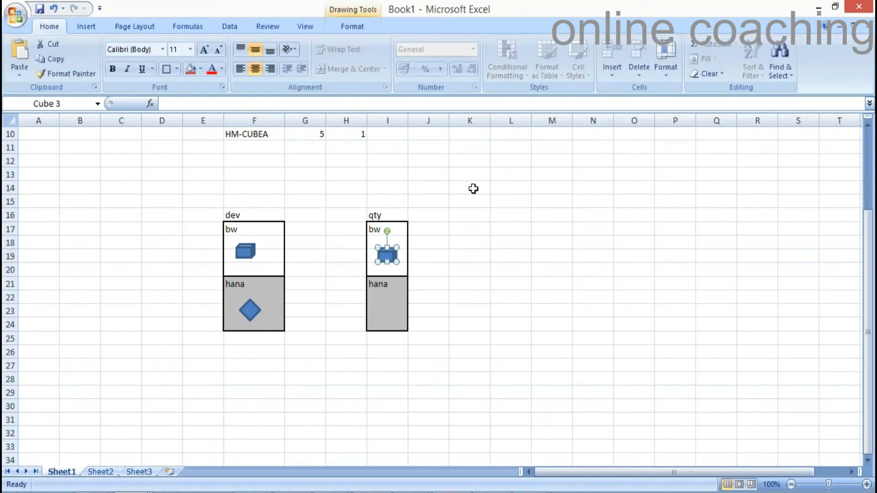
Draw a straight arrow about 4.87 cm long from the dev cube to the cube in the qty bw box.
{"action": "left_click", "coordinate": [86, 26]}
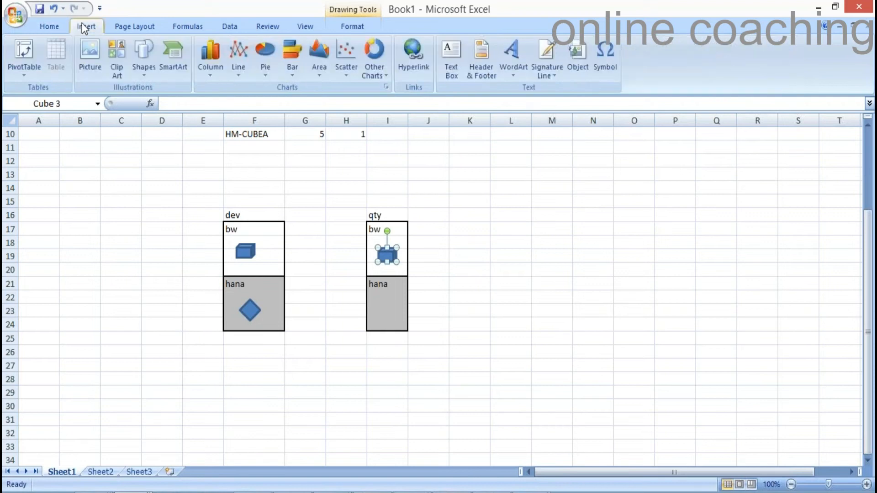
{"action": "left_click", "coordinate": [143, 64]}
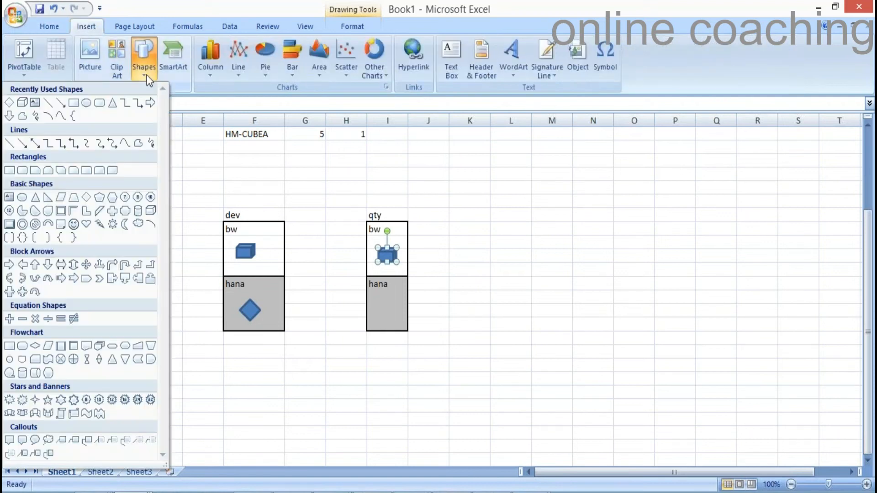
{"action": "left_click", "coordinate": [61, 104]}
{"action": "left_click_drag", "start_coordinate": [255, 250], "coordinate": [373, 250]}
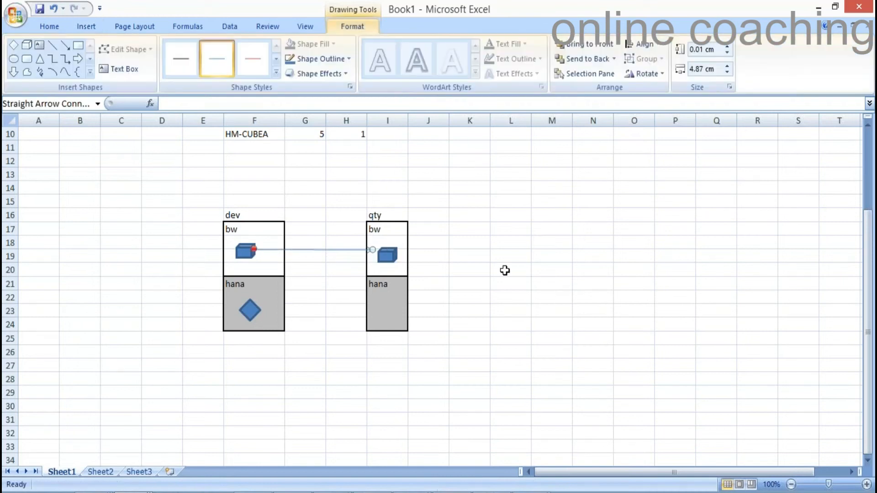
{"action": "left_click", "coordinate": [505, 270]}
Widen column I so the qty diagram is about as wide as the dev diagram.
{"action": "left_click", "coordinate": [387, 255]}
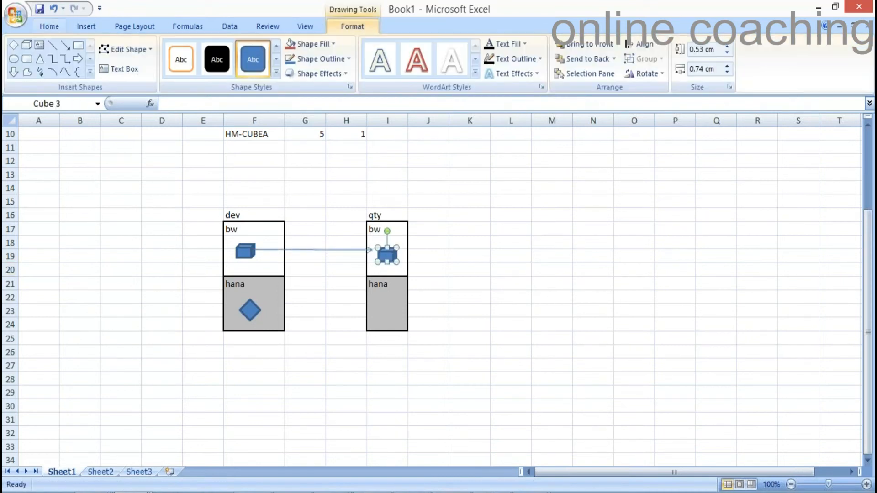
{"action": "left_click", "coordinate": [385, 316]}
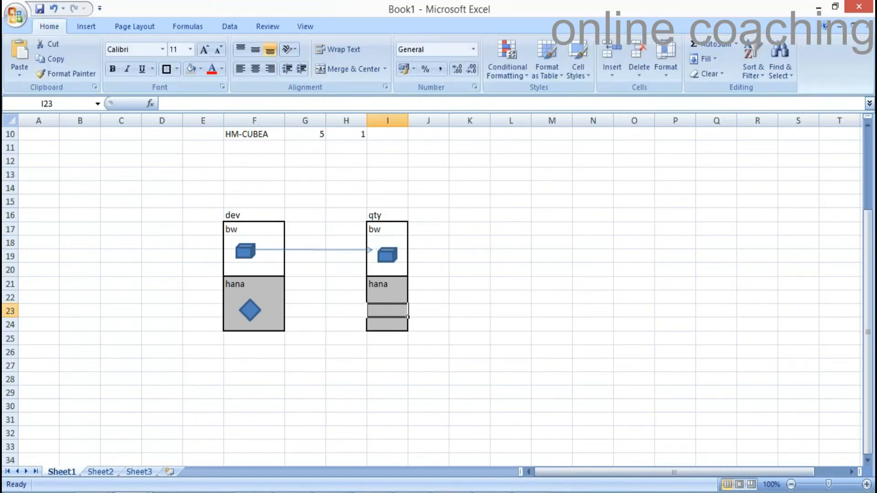
{"action": "left_click_drag", "start_coordinate": [410, 124], "coordinate": [428, 124]}
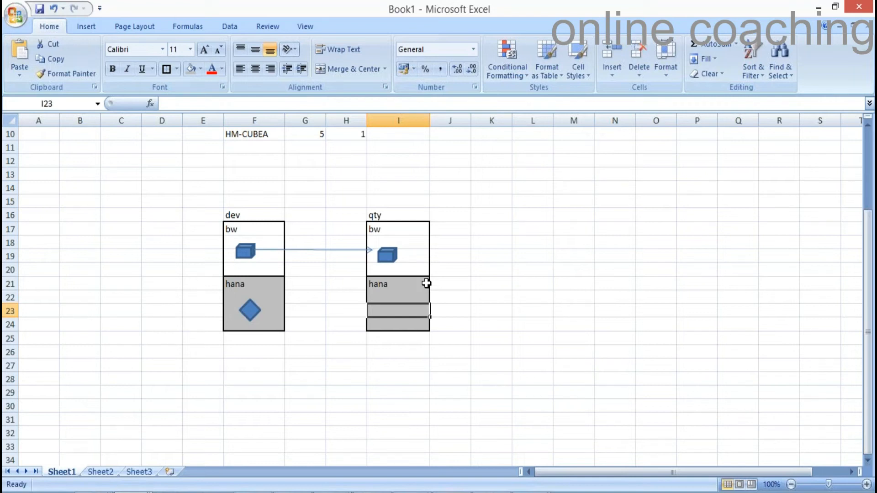
{"action": "left_click", "coordinate": [249, 310]}
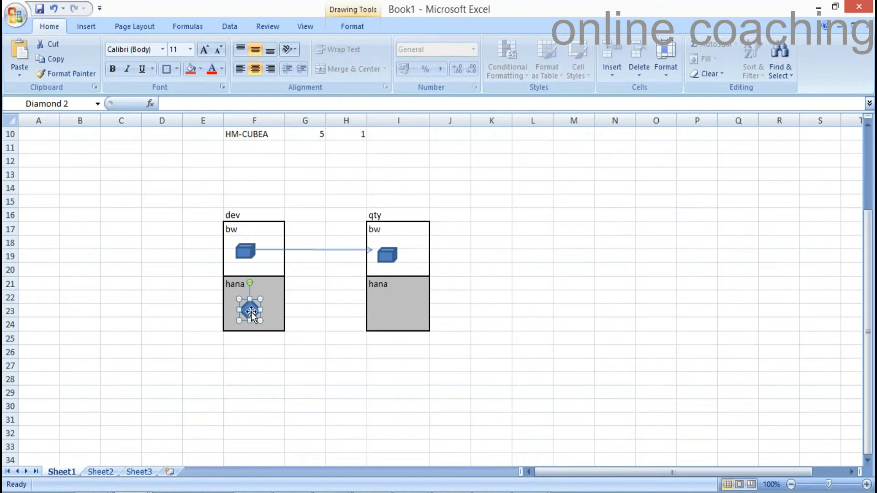
{"action": "left_click", "coordinate": [244, 253]}
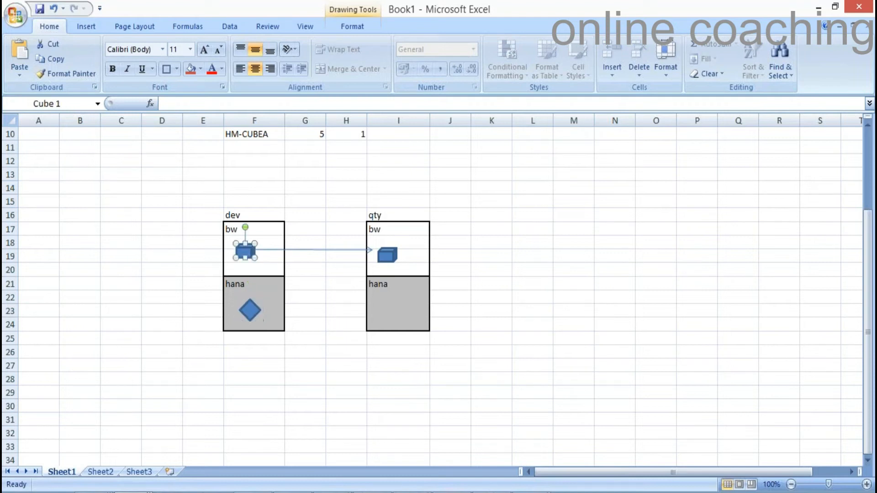
{"action": "left_click", "coordinate": [392, 256]}
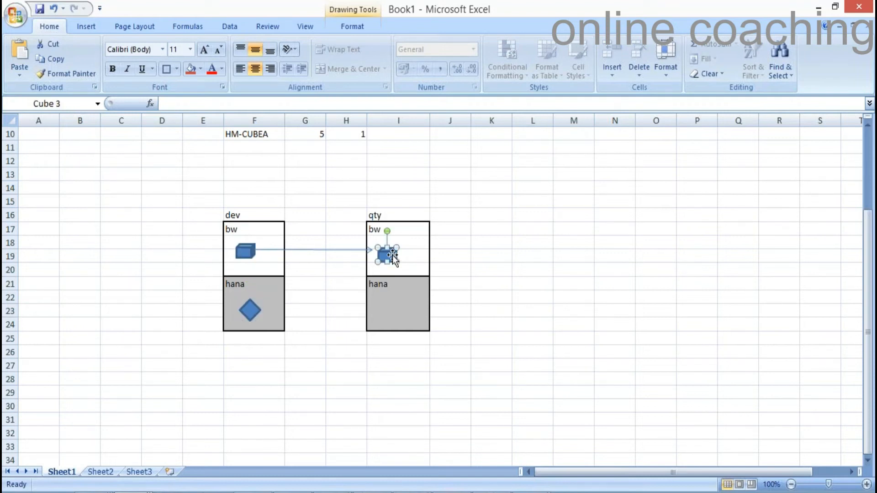
Draw a straight arrow about 4.66 cm long from the dev diamond into the hana box of the qty diagram.
{"action": "left_click", "coordinate": [86, 26]}
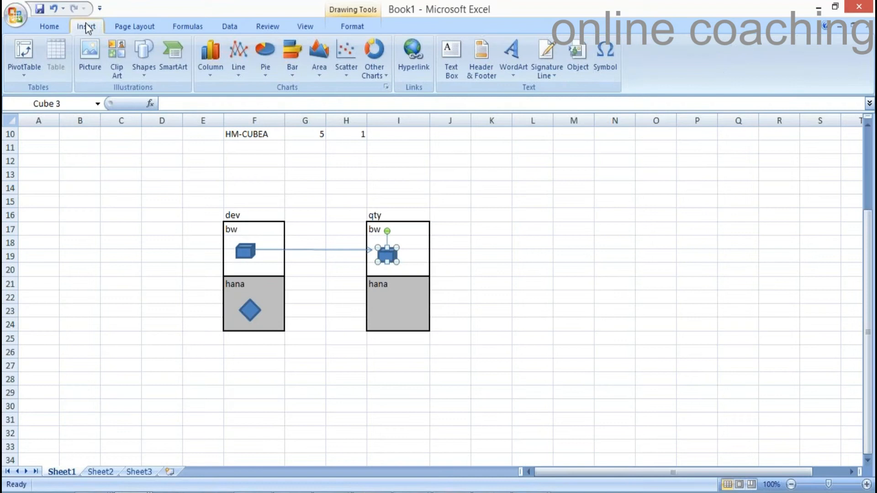
{"action": "left_click", "coordinate": [144, 77]}
{"action": "left_click", "coordinate": [62, 105]}
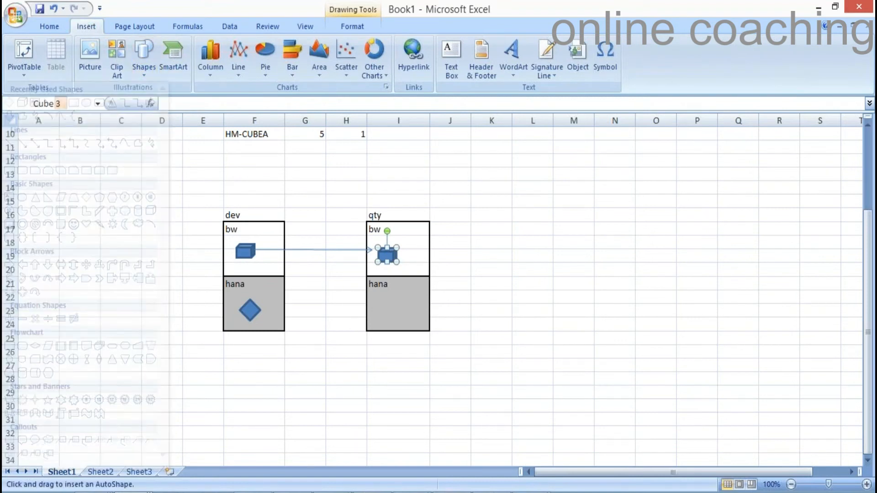
{"action": "left_click_drag", "start_coordinate": [261, 312], "coordinate": [373, 310]}
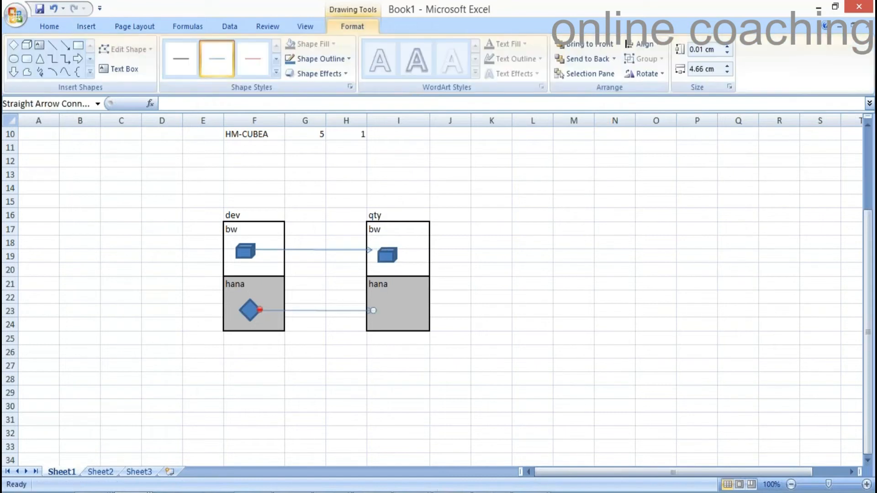
Duplicate the dev diamond and place the copy at the arrowhead inside the qty hana box.
{"action": "left_click", "coordinate": [250, 311]}
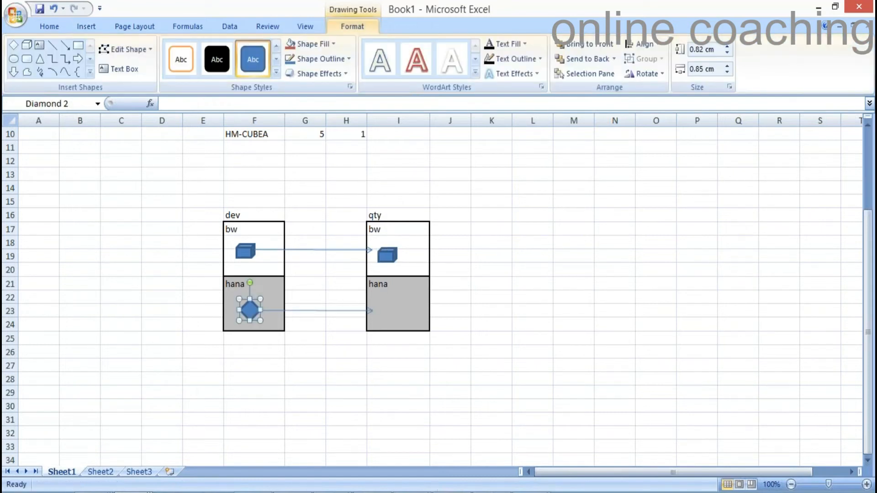
{"action": "key", "text": "ctrl+d"}
{"action": "left_click_drag", "start_coordinate": [261, 321], "coordinate": [388, 309]}
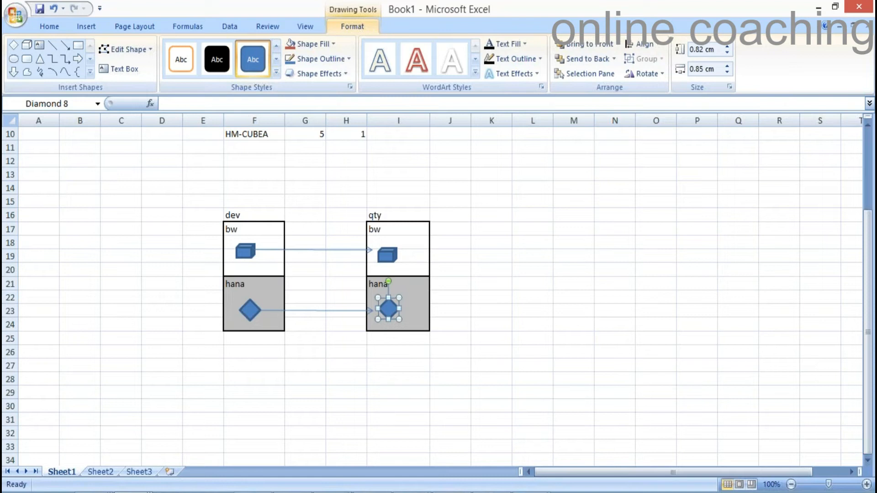
{"action": "left_click", "coordinate": [495, 283]}
Switch to the PowerPoint presentation SAP BW Powered by HANA new and start its slide show from the HANA query index slide.
{"action": "left_click", "coordinate": [738, 17]}
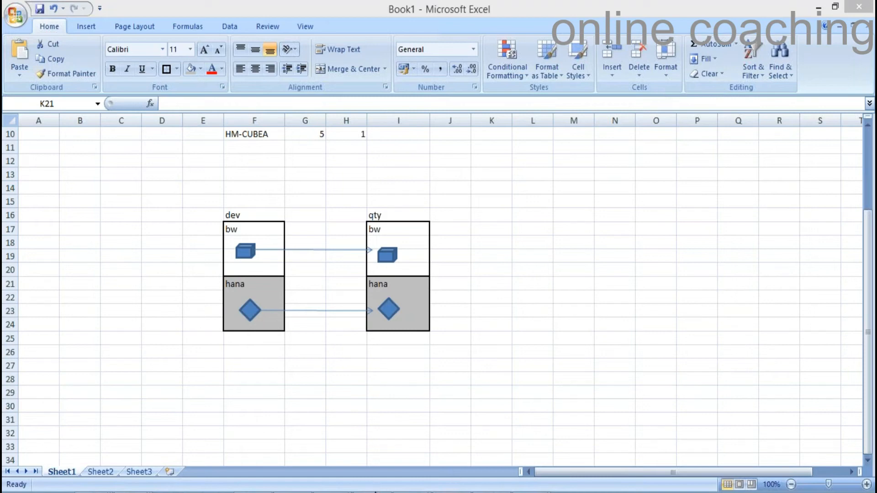
{"action": "left_click", "coordinate": [377, 492]}
{"action": "left_click", "coordinate": [10, 433]}
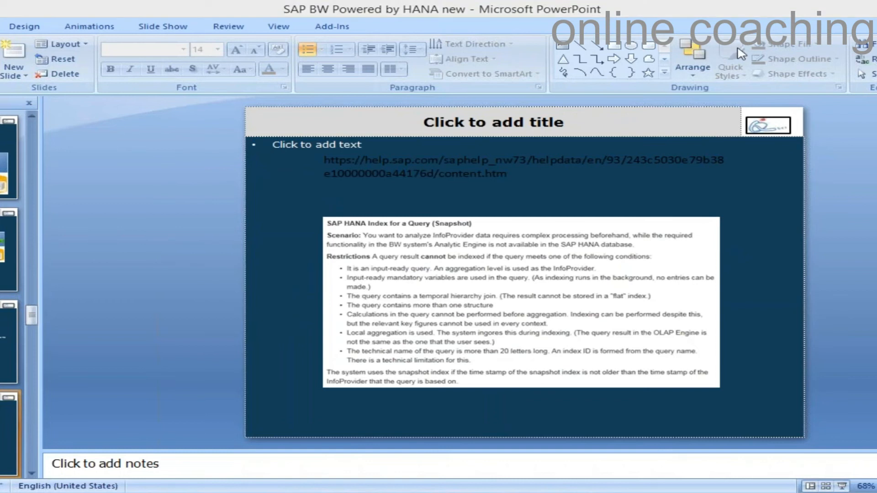
{"action": "left_click", "coordinate": [840, 486]}
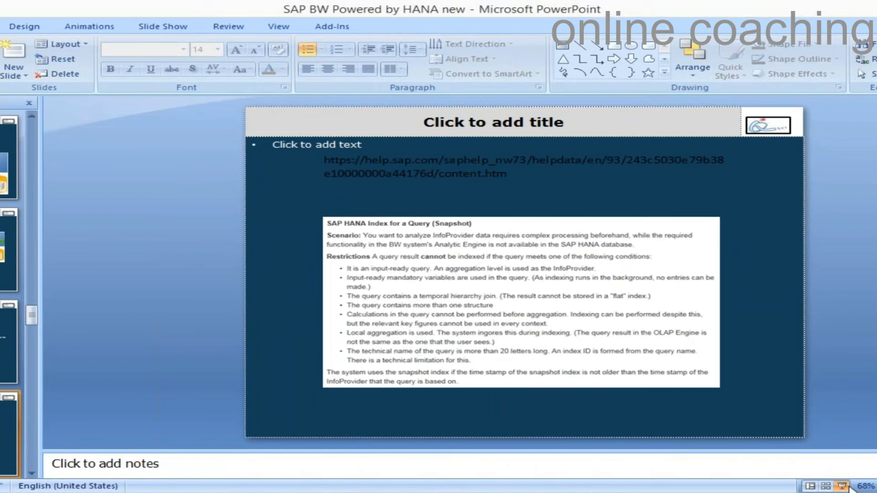
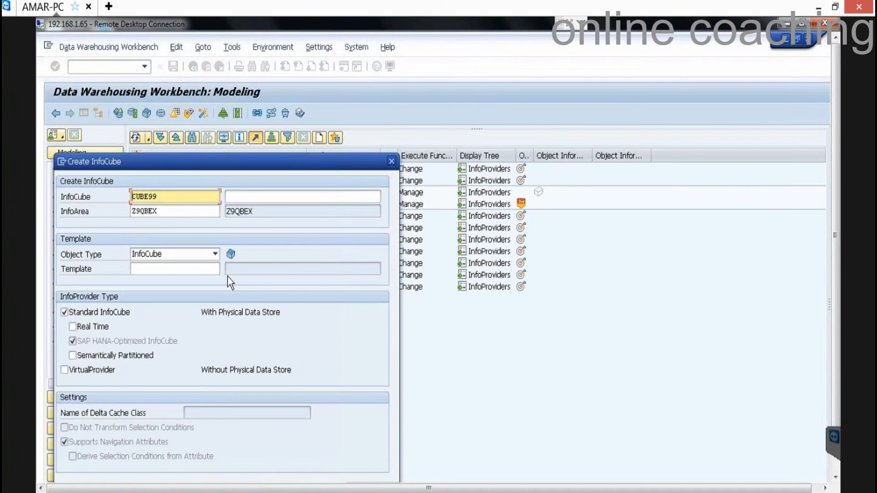
Create InfoCube ICUBE99 with the description icube99 in InfoArea Z9QBEX, using InfoCube CUBE99 as the template.
{"action": "left_click", "coordinate": [239, 196]}
{"action": "type", "text": "icube99"}
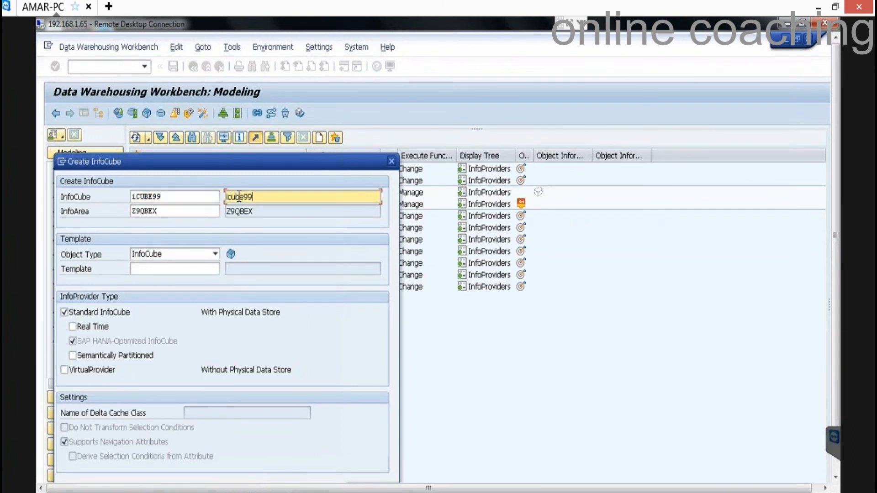
{"action": "key", "text": "Tab"}
{"action": "key", "text": "Tab"}
{"action": "key", "text": "Tab"}
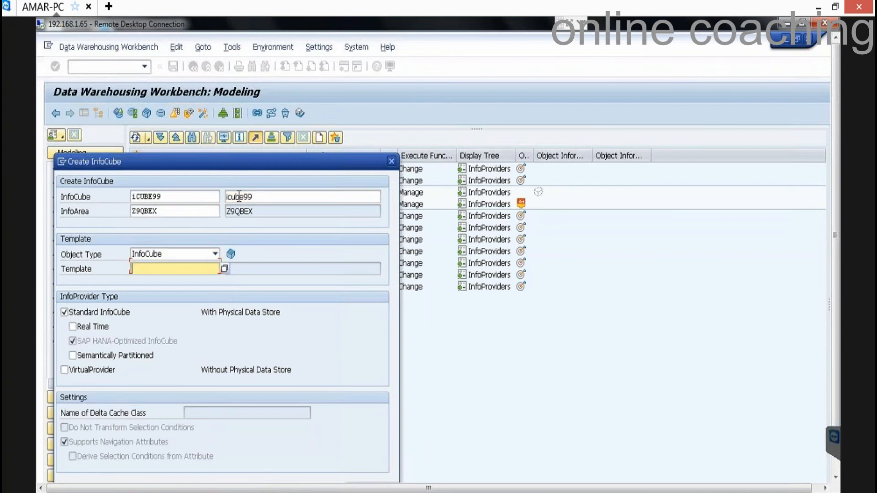
{"action": "type", "text": "CUBE99"}
{"action": "key", "text": "Return"}
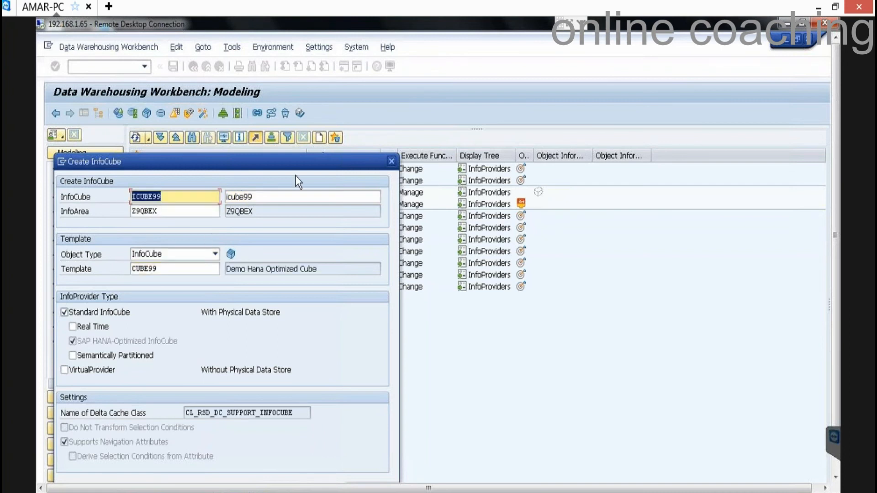
{"action": "left_click_drag", "start_coordinate": [294, 158], "coordinate": [281, 97]}
{"action": "left_click", "coordinate": [349, 433]}
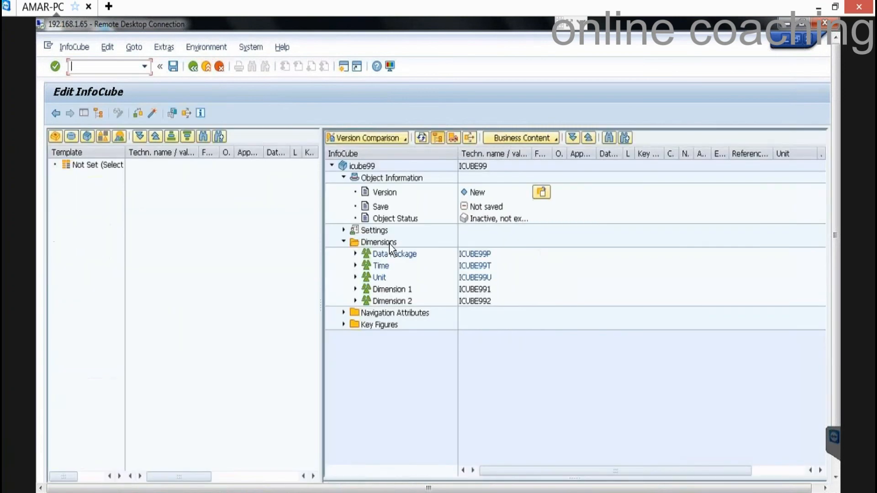
Enable the external SAP HANA view in the settings of InfoCube ICUBE99.
{"action": "left_click", "coordinate": [343, 230]}
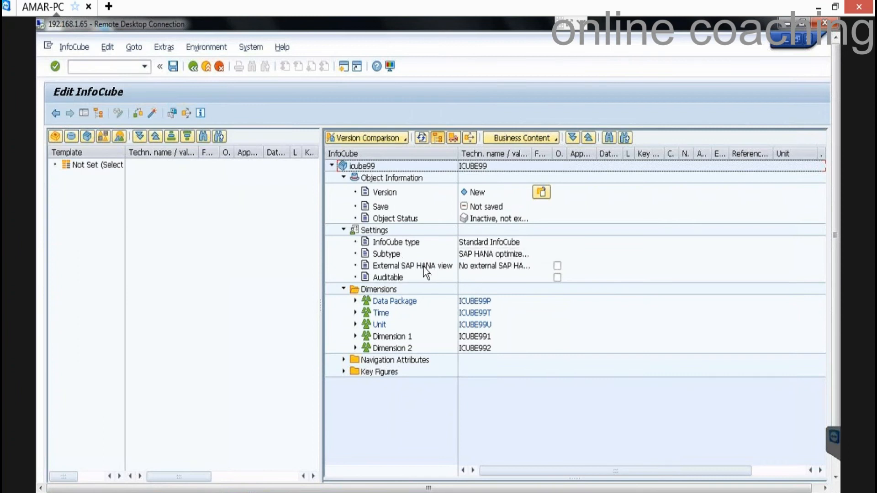
{"action": "left_click", "coordinate": [557, 266]}
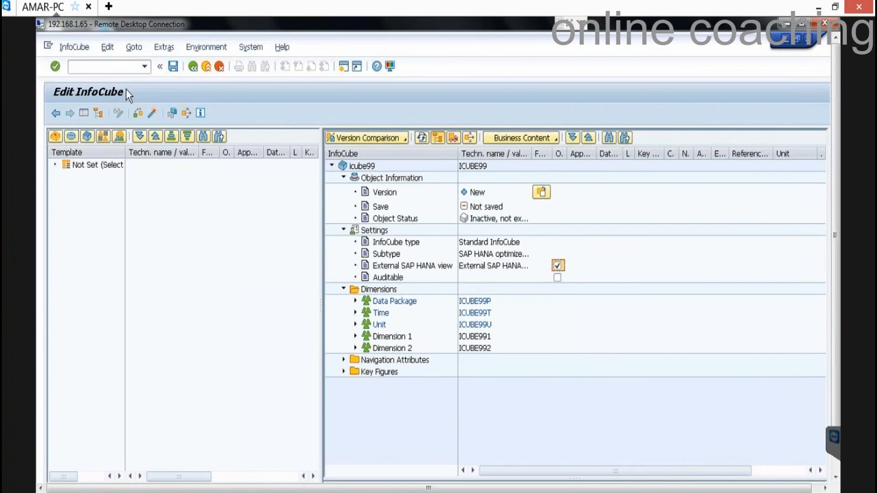
Activate InfoCube ICUBE99 and return to the Data Warehousing Workbench.
{"action": "left_click", "coordinate": [152, 113]}
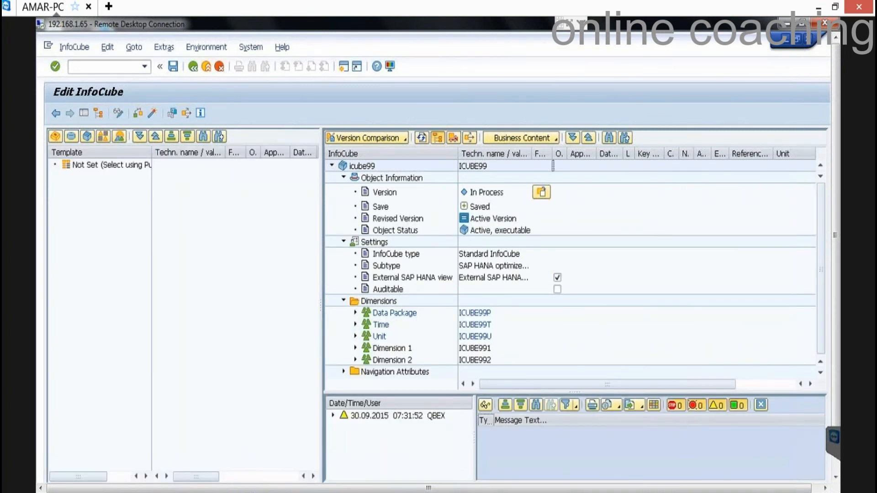
{"action": "left_click", "coordinate": [210, 70]}
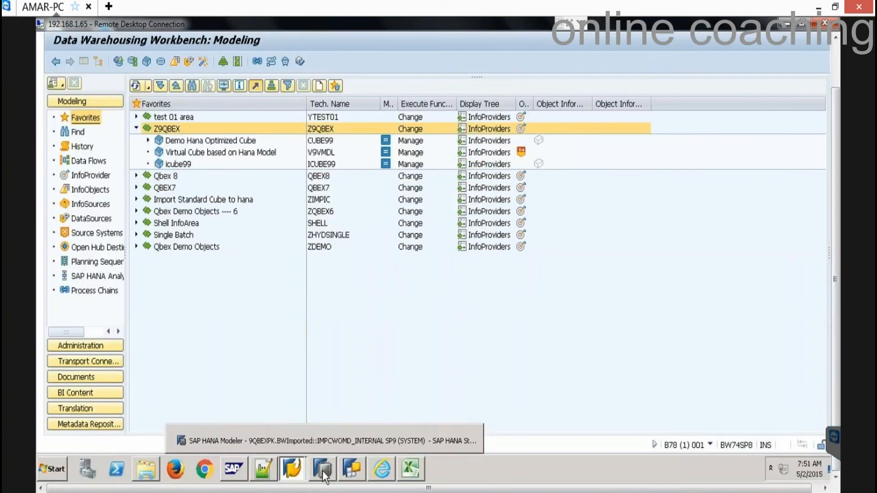
Switch to SAP HANA Studio and close the open editors for IMPCWOMD_INTERNAL and HANAQ.
{"action": "mouse_move", "coordinate": [322, 468]}
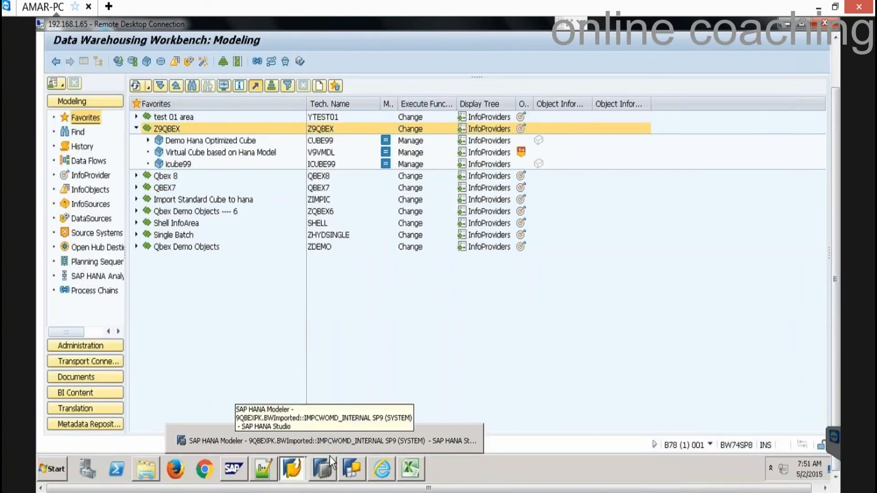
{"action": "left_click", "coordinate": [326, 441]}
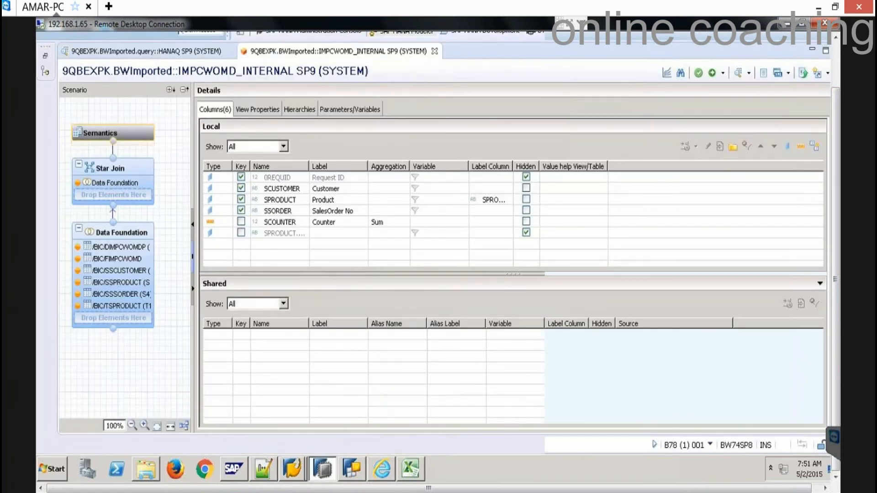
{"action": "left_click", "coordinate": [435, 51]}
{"action": "left_click", "coordinate": [230, 51]}
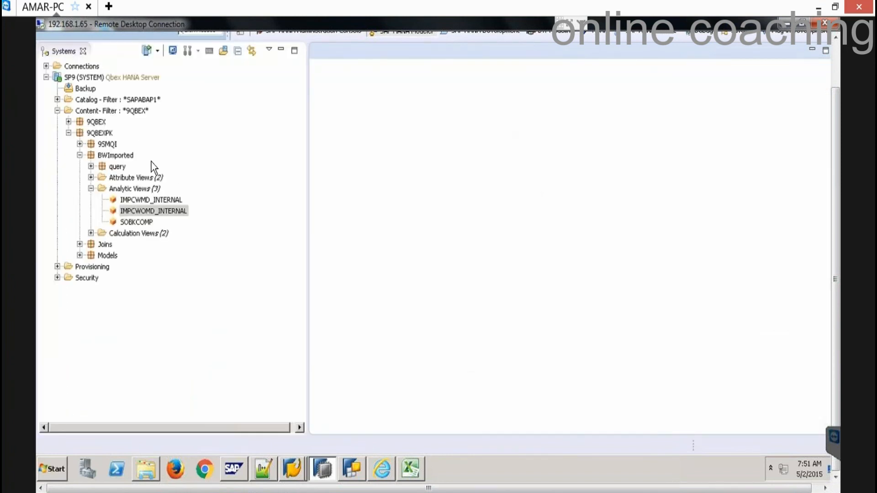
Refresh package 9QBEXPK and check the analytic views in its BWImported subpackage for the generated view.
{"action": "left_click", "coordinate": [97, 133]}
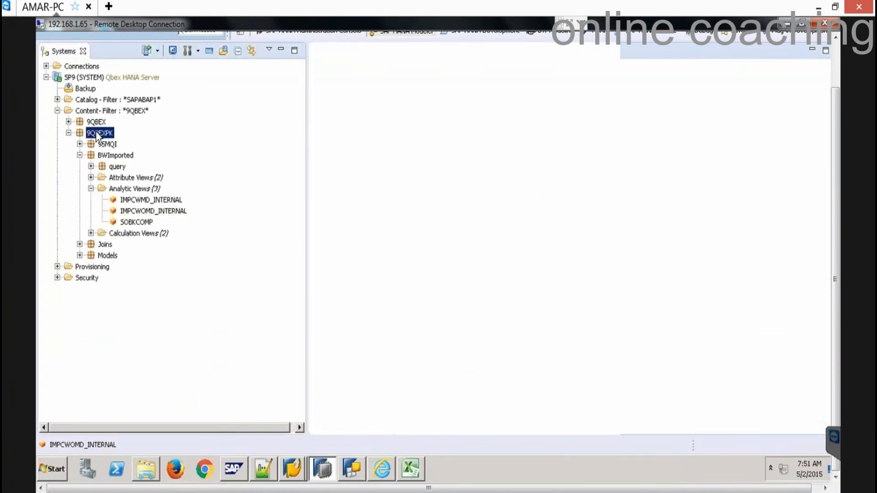
{"action": "right_click", "coordinate": [97, 133]}
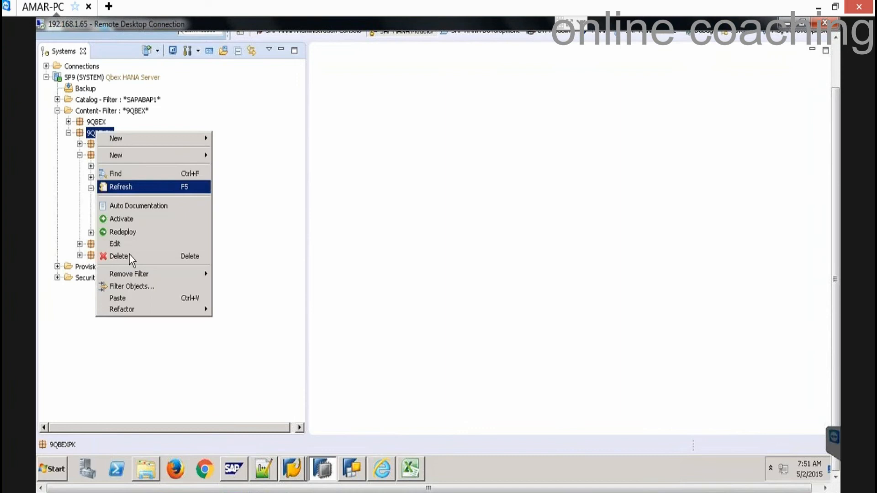
{"action": "left_click", "coordinate": [117, 186]}
{"action": "left_click", "coordinate": [79, 155]}
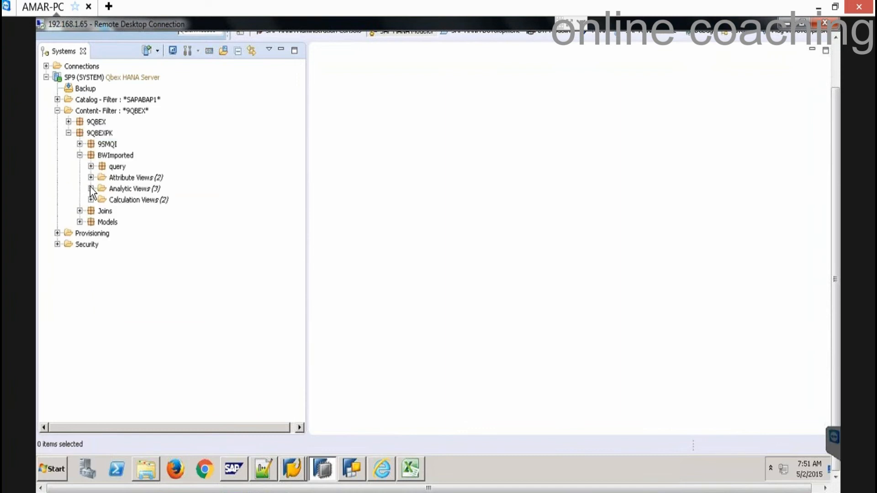
{"action": "left_click", "coordinate": [91, 189]}
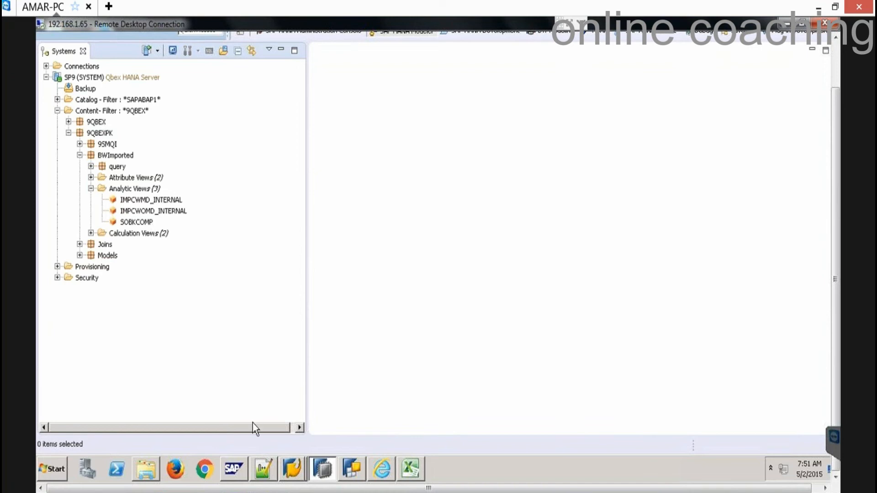
Switch to the SAP GUI workbench session, start transaction SPRO and display the SAP Reference IMG.
{"action": "left_click", "coordinate": [292, 469]}
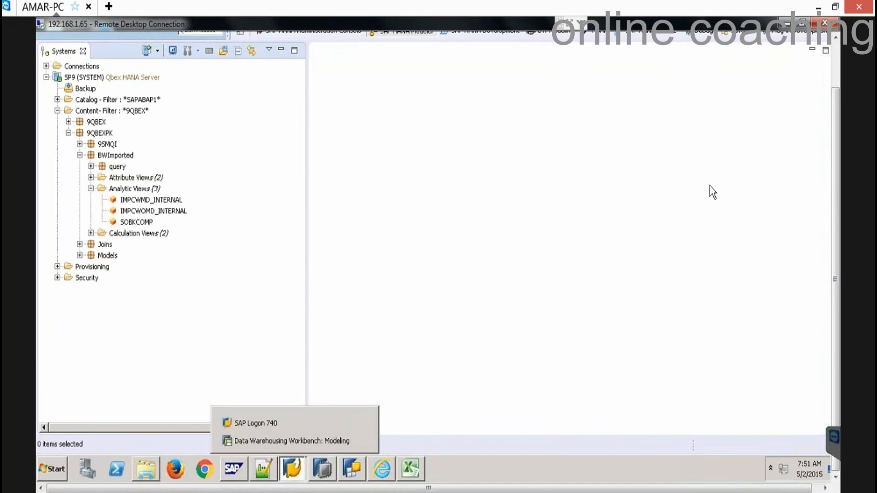
{"action": "left_click", "coordinate": [319, 440]}
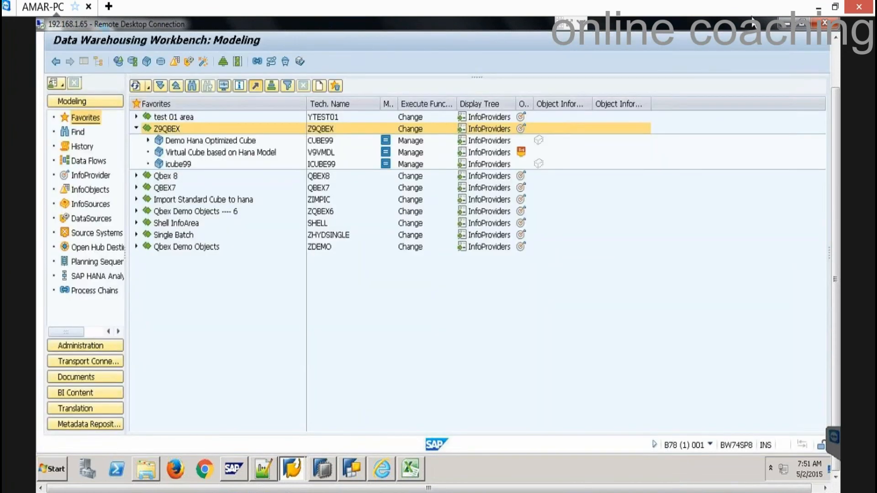
{"action": "left_click", "coordinate": [833, 54]}
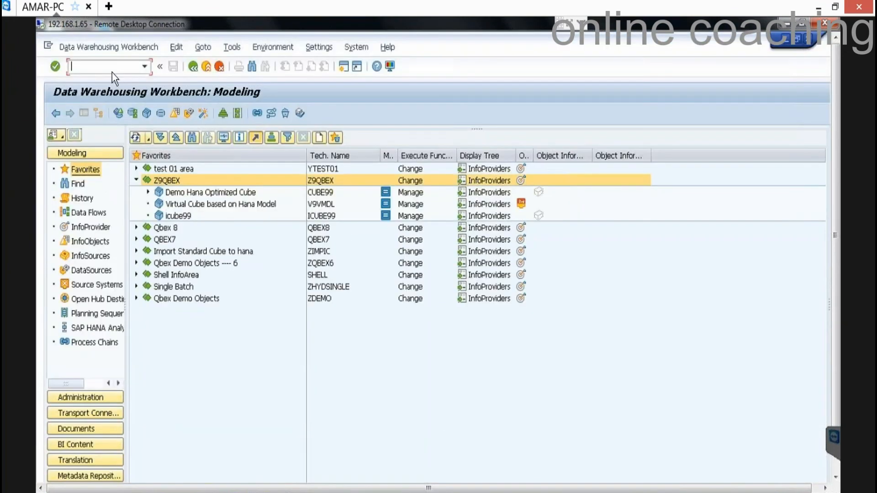
{"action": "type", "text": "/NSPRO"}
{"action": "key", "text": "Return"}
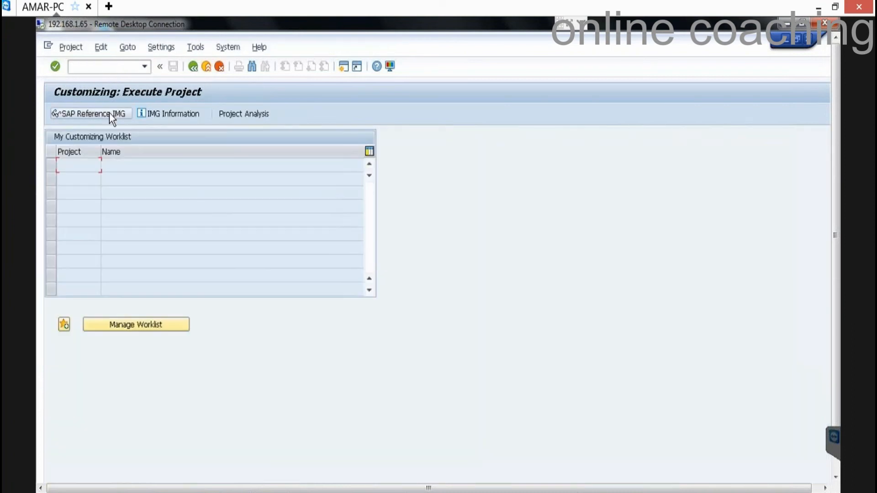
{"action": "left_click", "coordinate": [106, 114]}
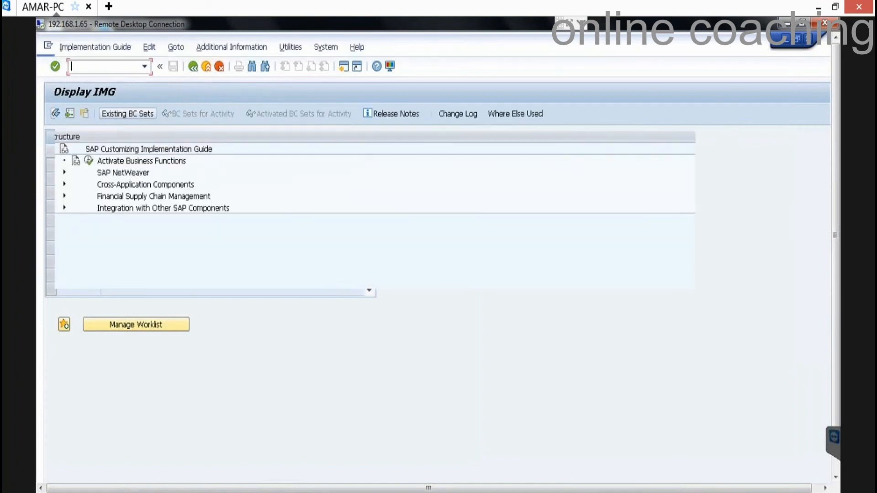
Search the IMG for HANA and open the activity Settings for Generating External SAP HANA Views for BW Objects.
{"action": "left_click", "coordinate": [252, 67]}
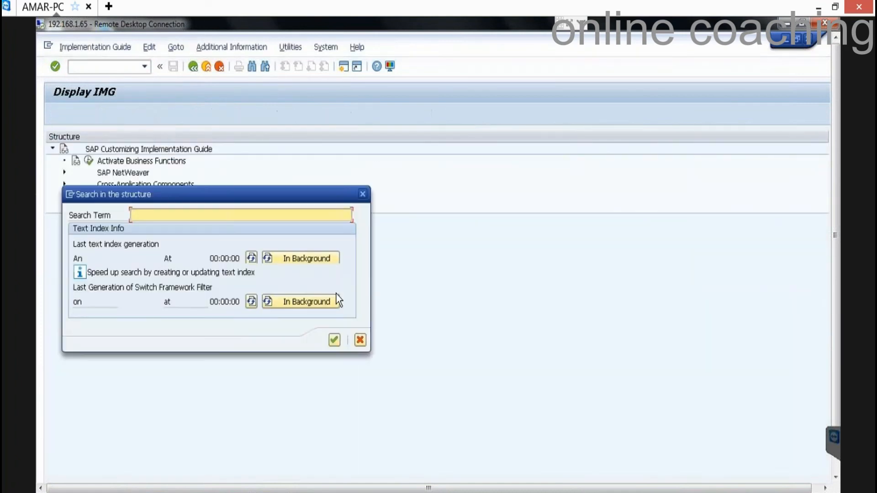
{"action": "type", "text": "PARA"}
{"action": "key", "text": "Return"}
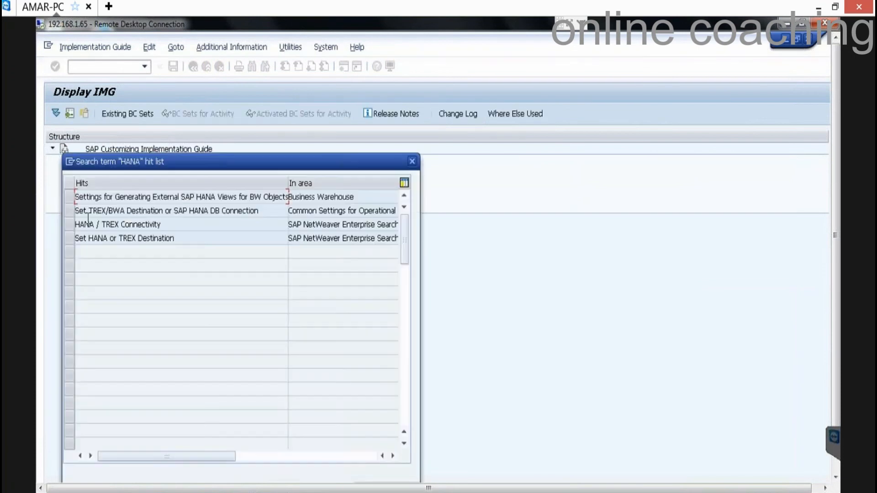
{"action": "left_click", "coordinate": [70, 239]}
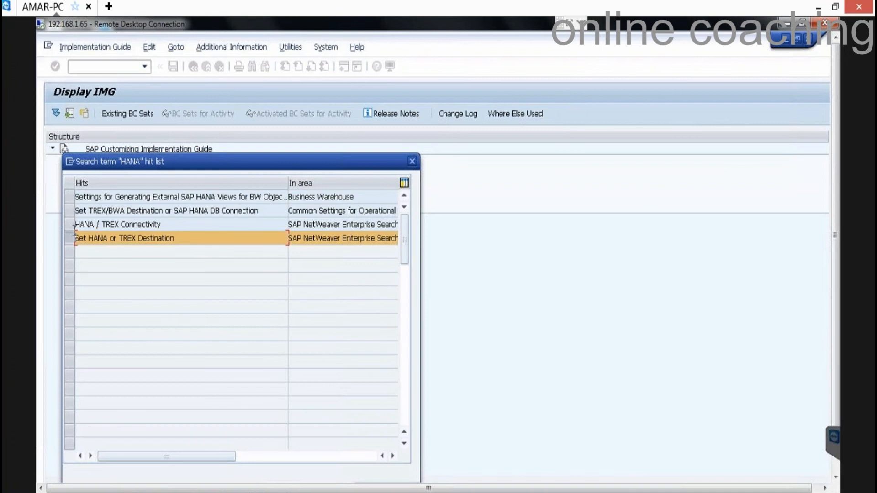
{"action": "left_click", "coordinate": [70, 238]}
{"action": "left_click", "coordinate": [72, 199]}
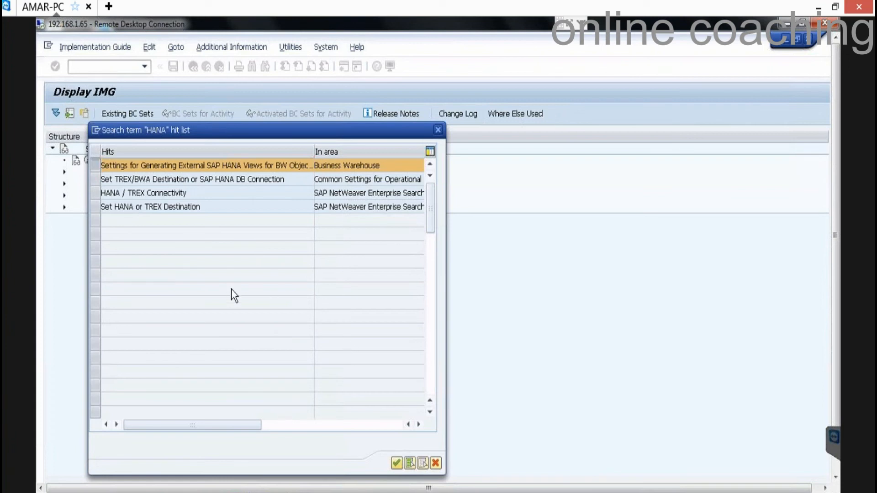
{"action": "double_click", "coordinate": [278, 165]}
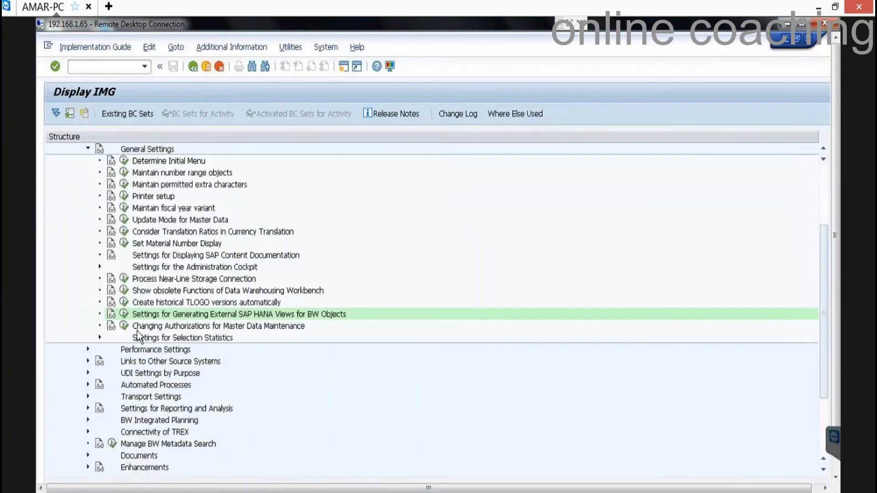
{"action": "left_click", "coordinate": [123, 315]}
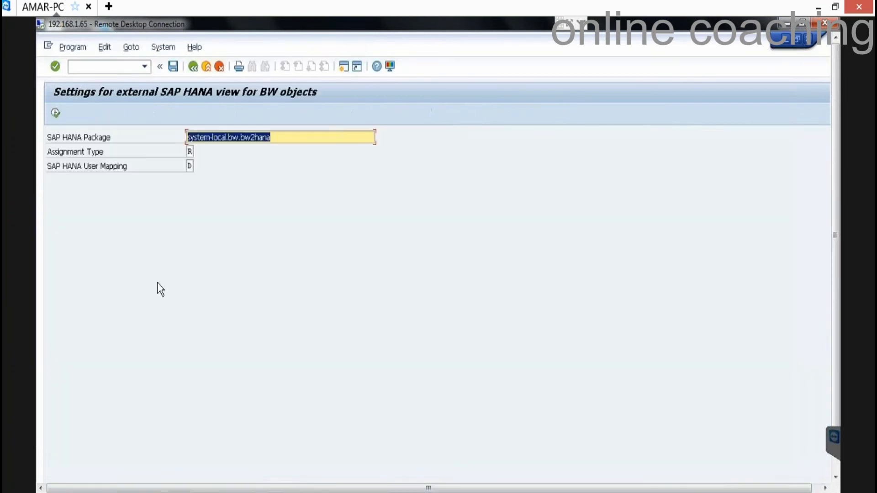
Check the SAP HANA Package setting, then switch to SAP HANA Studio and remove the 9QBEX filter from Content.
{"action": "left_click", "coordinate": [314, 138]}
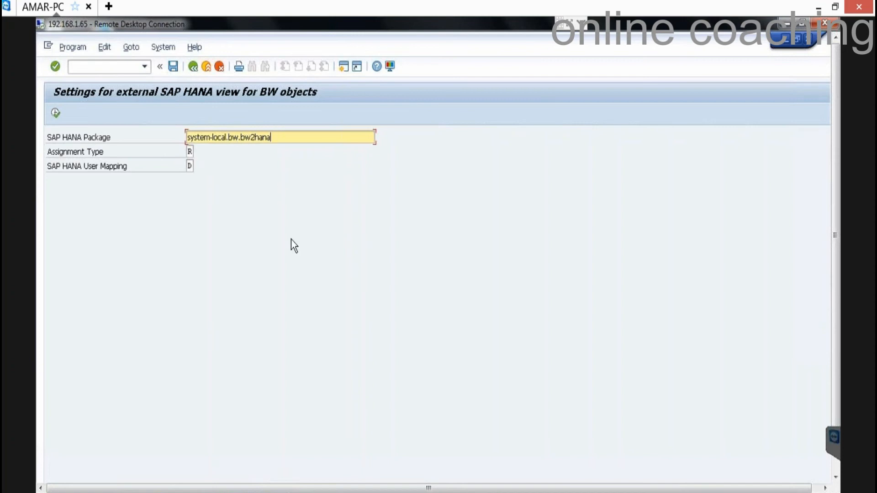
{"action": "left_click", "coordinate": [835, 462]}
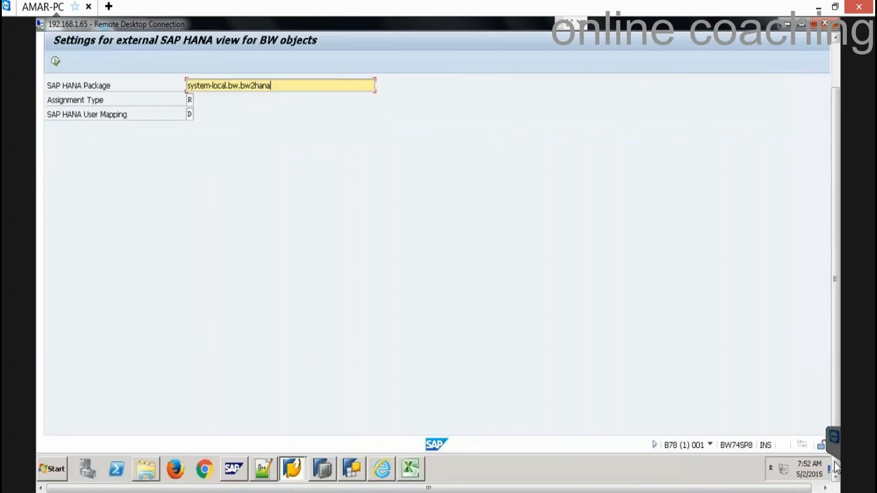
{"action": "left_click", "coordinate": [320, 470]}
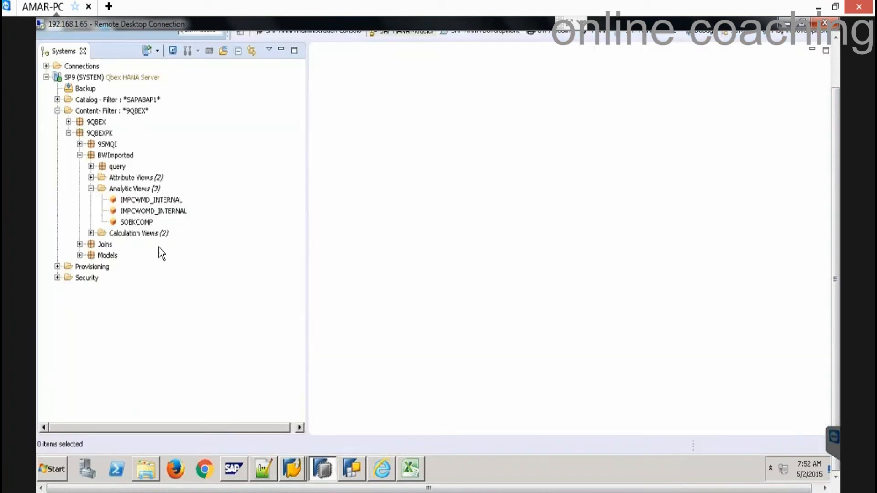
{"action": "left_click", "coordinate": [95, 112]}
{"action": "right_click", "coordinate": [96, 113]}
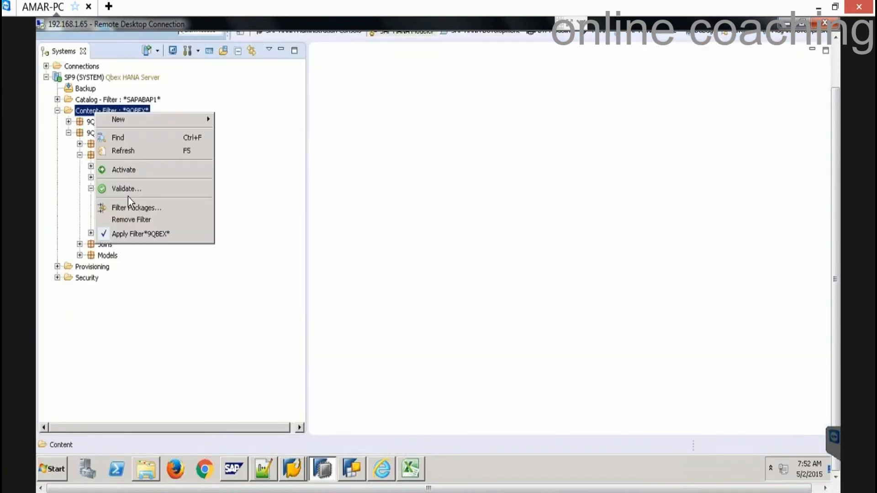
{"action": "left_click", "coordinate": [139, 218]}
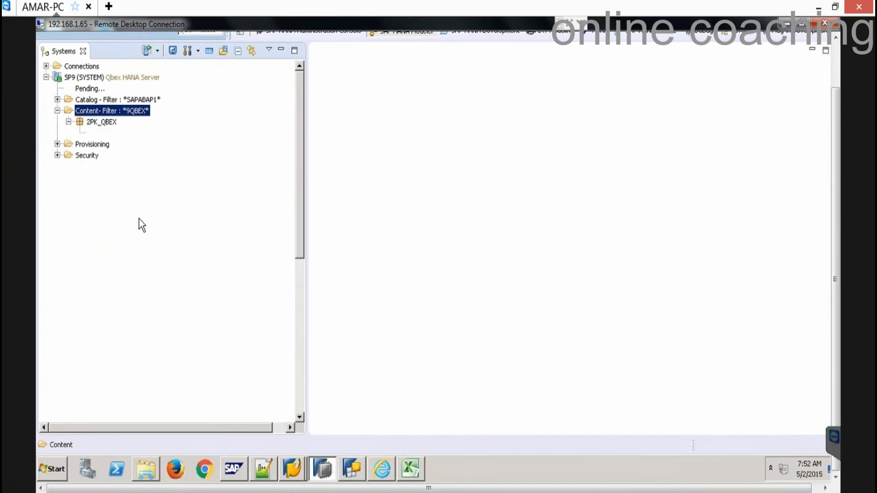
Browse package system-local.bw.bw2hana, check its attribute views, and locate ICUBE99 among its analytic views.
{"action": "left_click", "coordinate": [299, 342]}
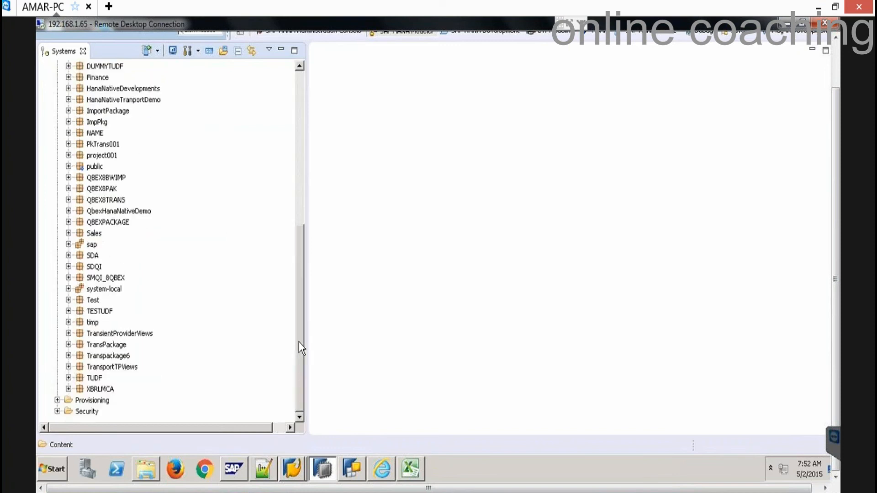
{"action": "left_click", "coordinate": [69, 289]}
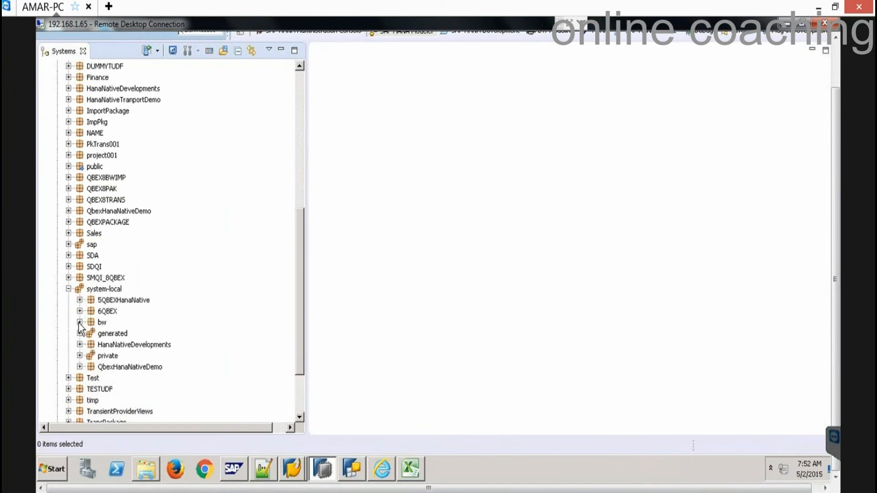
{"action": "left_click", "coordinate": [79, 323]}
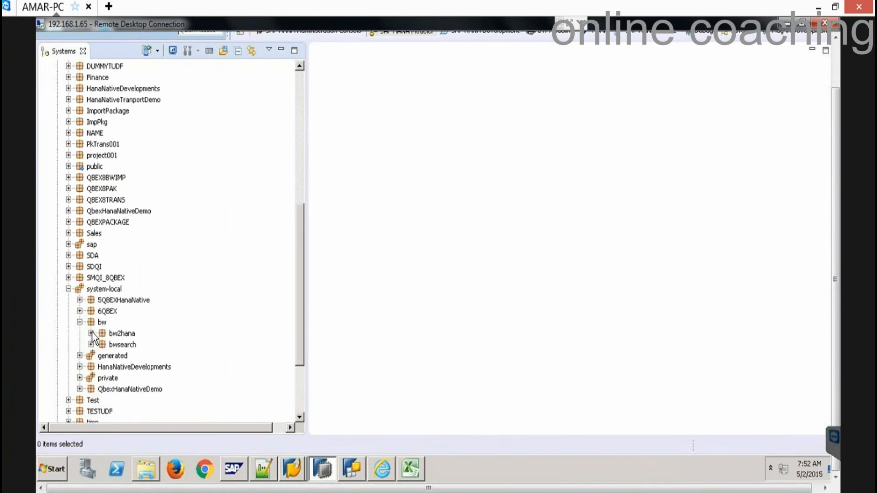
{"action": "left_click", "coordinate": [92, 333]}
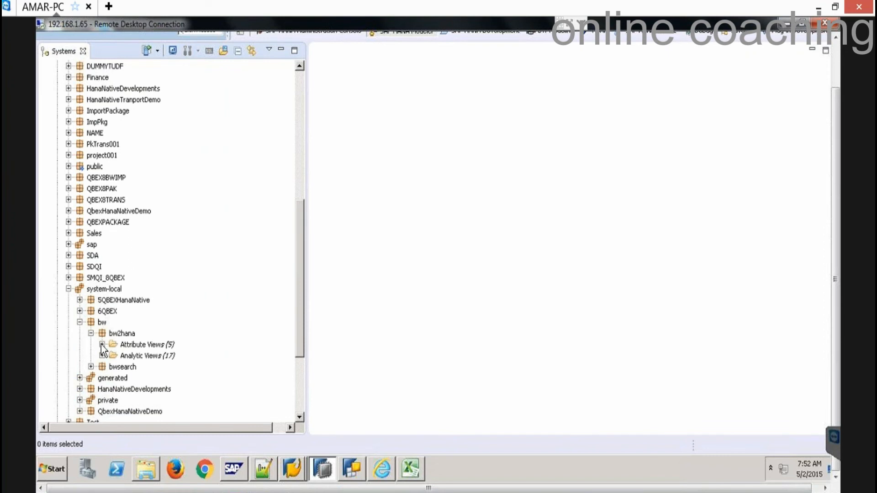
{"action": "left_click", "coordinate": [102, 344]}
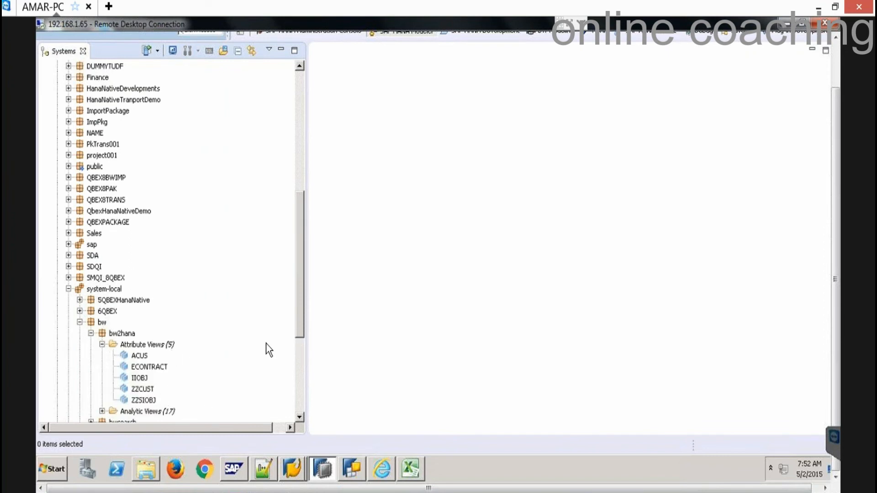
{"action": "left_click", "coordinate": [103, 345]}
{"action": "left_click", "coordinate": [102, 355]}
{"action": "left_click_drag", "start_coordinate": [297, 295], "coordinate": [297, 362]}
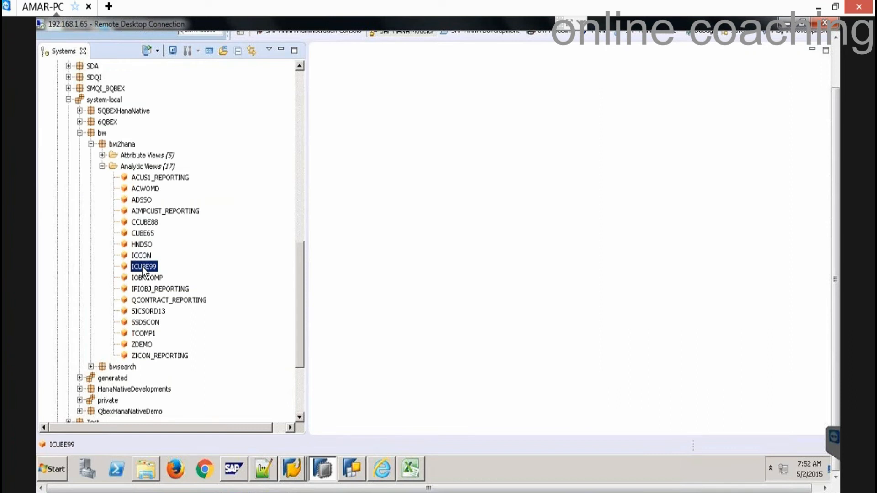
Switch back to the SAP GUI session with the external view settings and start transaction RSA1.
{"action": "left_click", "coordinate": [292, 470]}
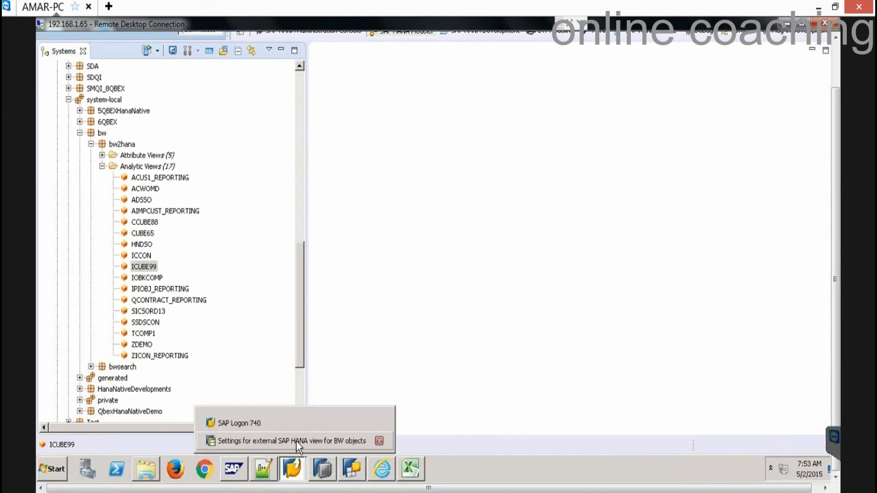
{"action": "left_click", "coordinate": [296, 440]}
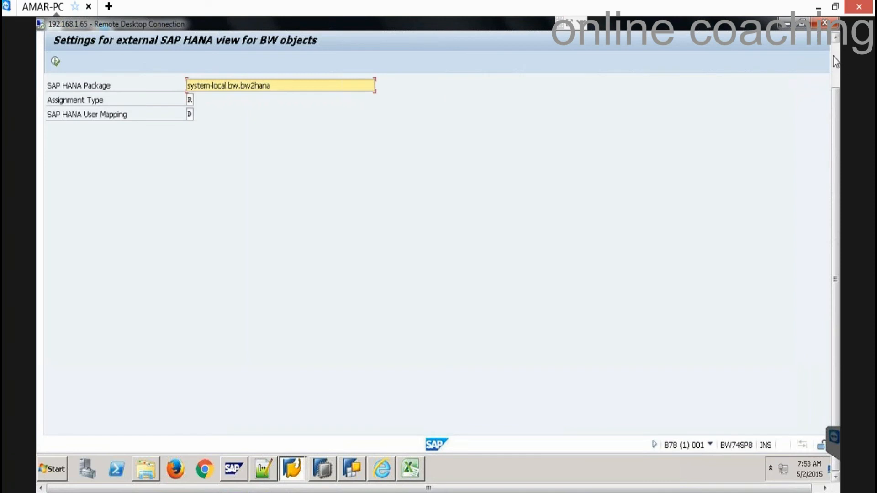
{"action": "left_click", "coordinate": [836, 61]}
{"action": "left_click", "coordinate": [118, 65]}
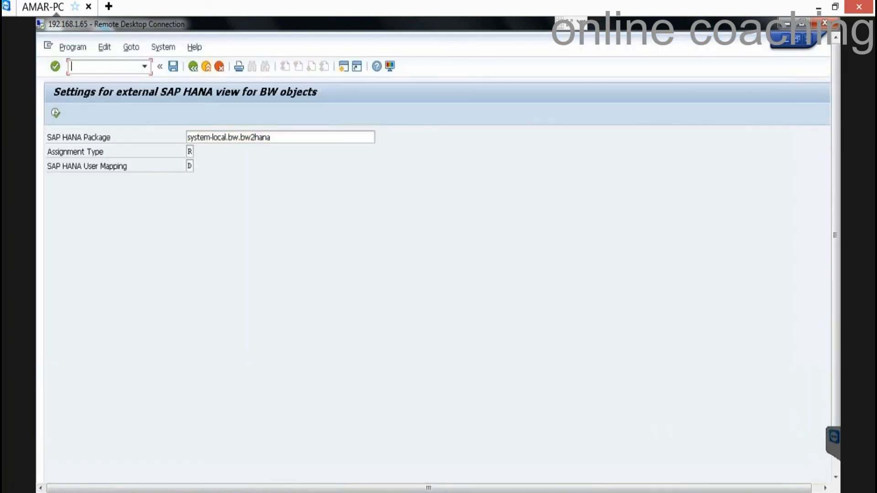
{"action": "type", "text": "/NRSA1"}
{"action": "key", "text": "Return"}
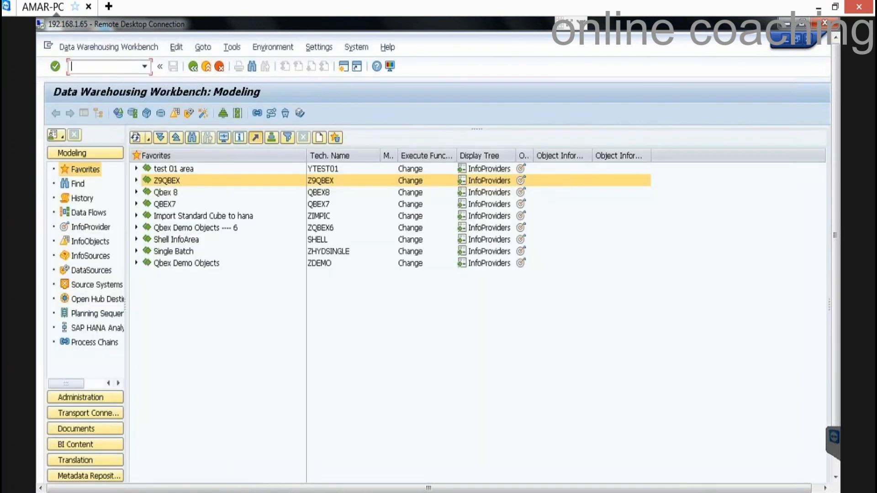
Locate DataStore object ZIDSO88 in InfoArea Qbex 8, copy its technical name, and collapse the InfoArea again.
{"action": "left_click", "coordinate": [135, 180]}
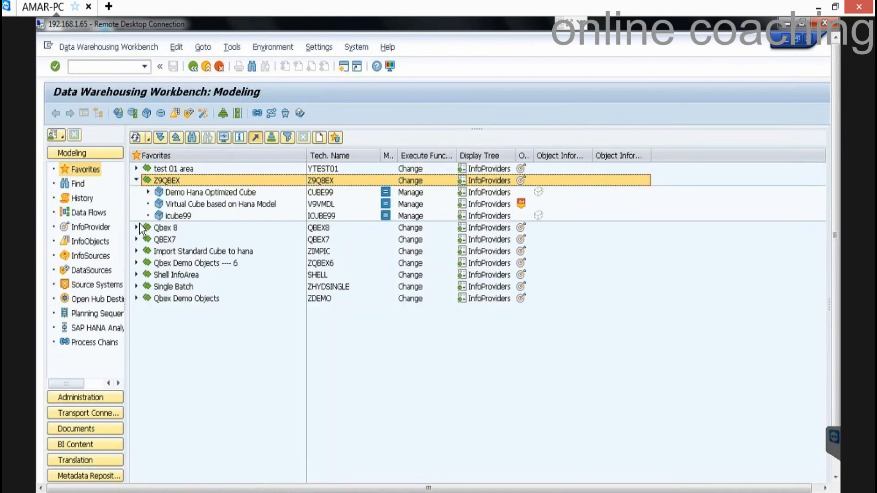
{"action": "left_click", "coordinate": [137, 226]}
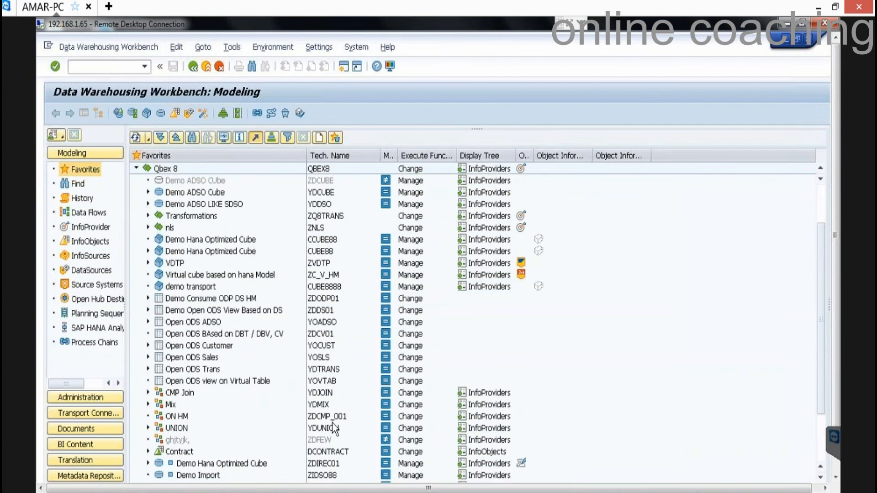
{"action": "left_click", "coordinate": [327, 478]}
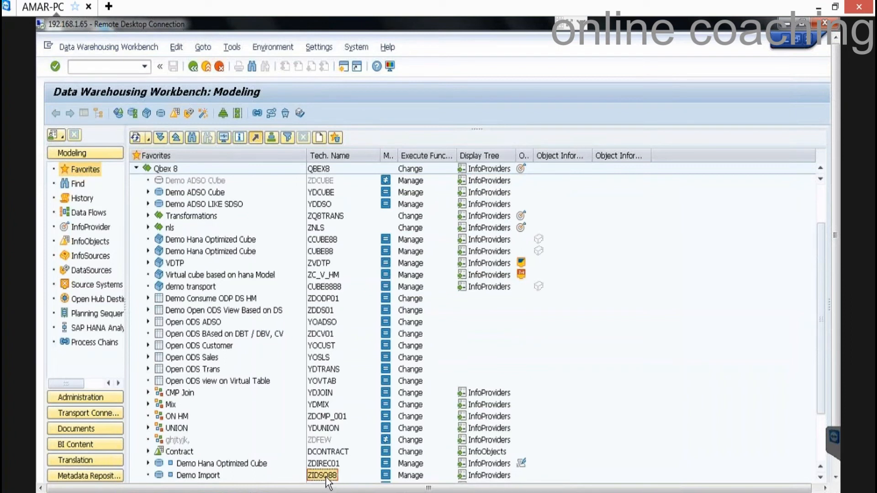
{"action": "left_click", "coordinate": [137, 169]}
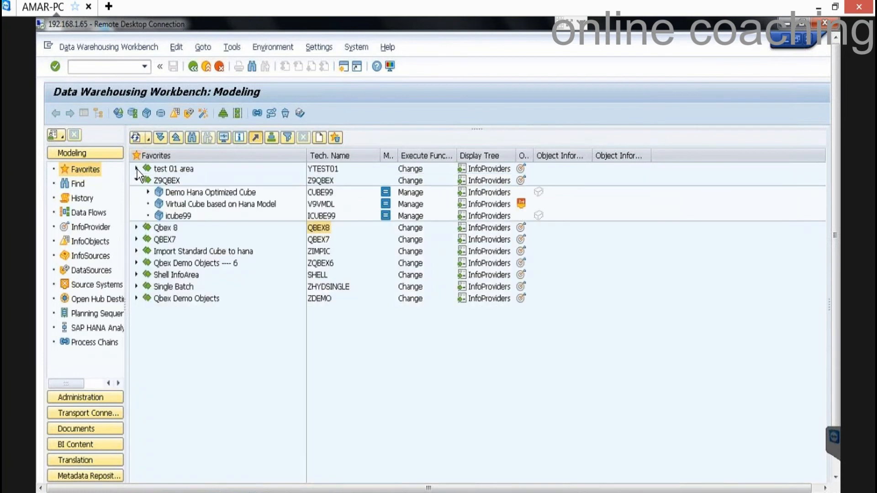
Create classic DataStore object IZIDSO99 in InfoArea Z9QBEX, using ZIDSO88 as the template.
{"action": "right_click", "coordinate": [176, 183]}
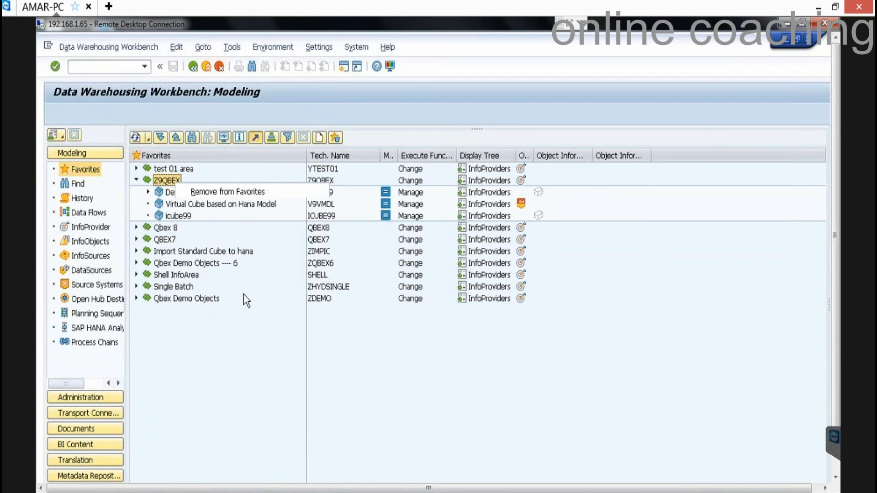
{"action": "left_click", "coordinate": [175, 273]}
{"action": "type", "text": "ZIDSO88"}
{"action": "left_click", "coordinate": [156, 201]}
{"action": "type", "text": "ZIDSO88"}
{"action": "type", "text": "I"}
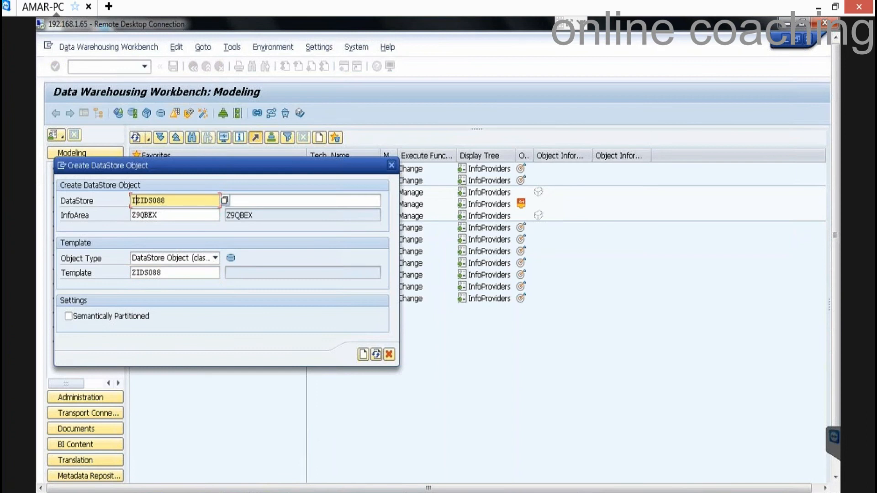
{"action": "key", "text": "BackSpace"}
{"action": "key", "text": "BackSpace"}
{"action": "type", "text": "99"}
{"action": "key", "text": "Return"}
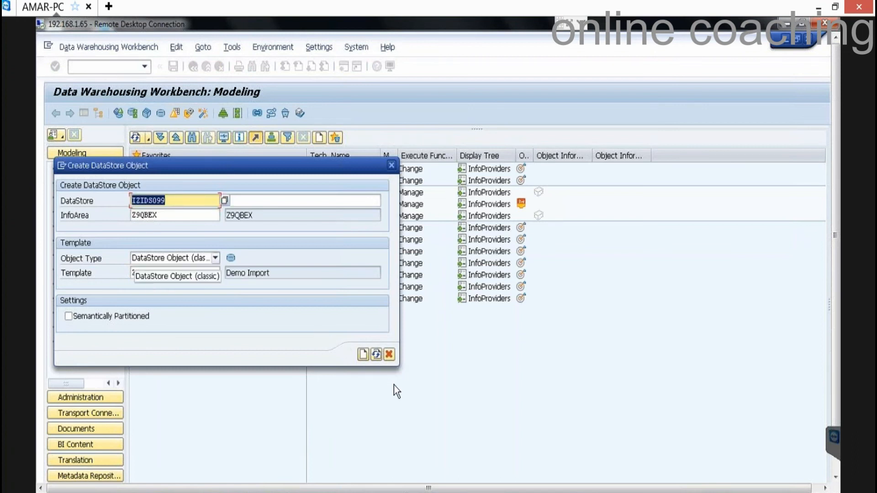
{"action": "left_click", "coordinate": [362, 355]}
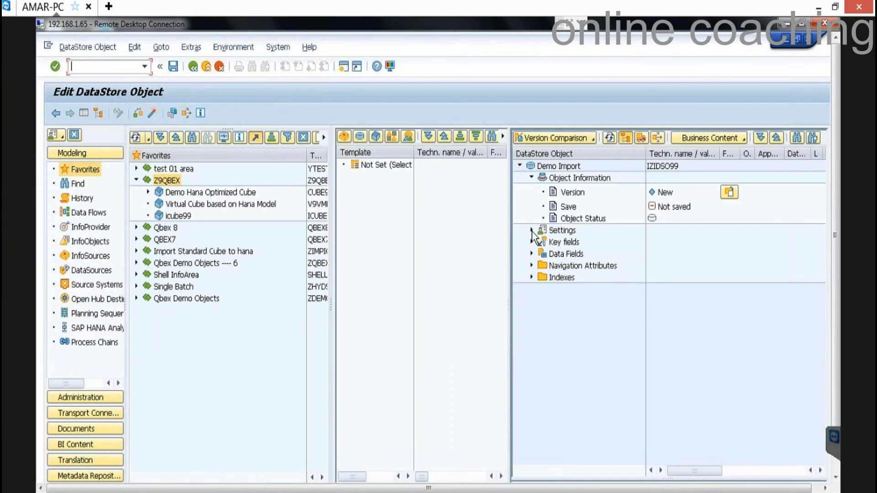
Enable the external SAP HANA view in the settings of DataStore object IZIDSO99 and activate the object.
{"action": "left_click", "coordinate": [532, 230]}
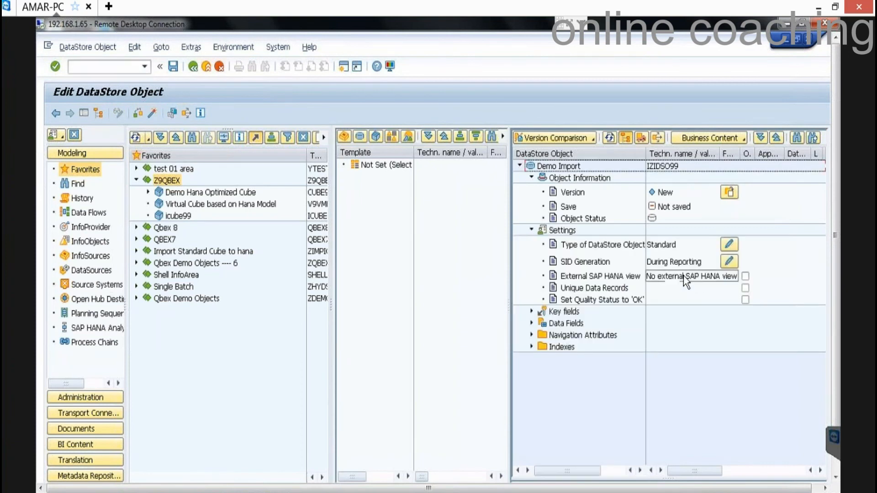
{"action": "left_click", "coordinate": [748, 276]}
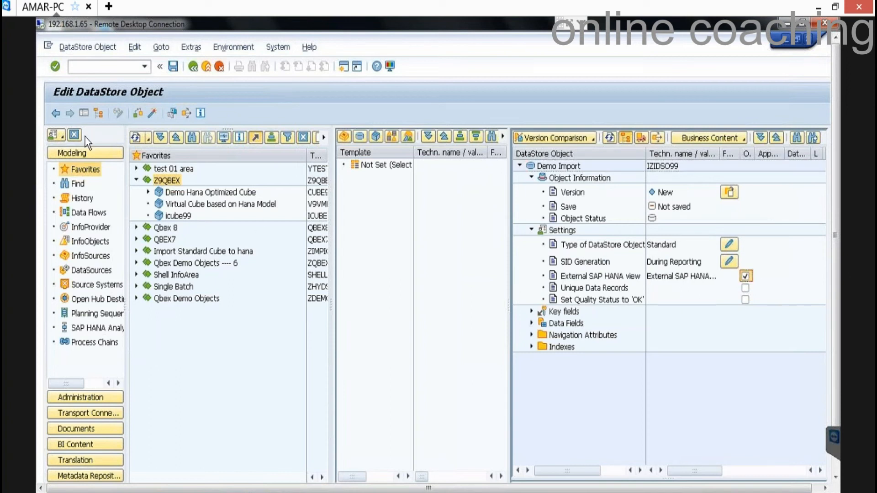
{"action": "left_click", "coordinate": [152, 112]}
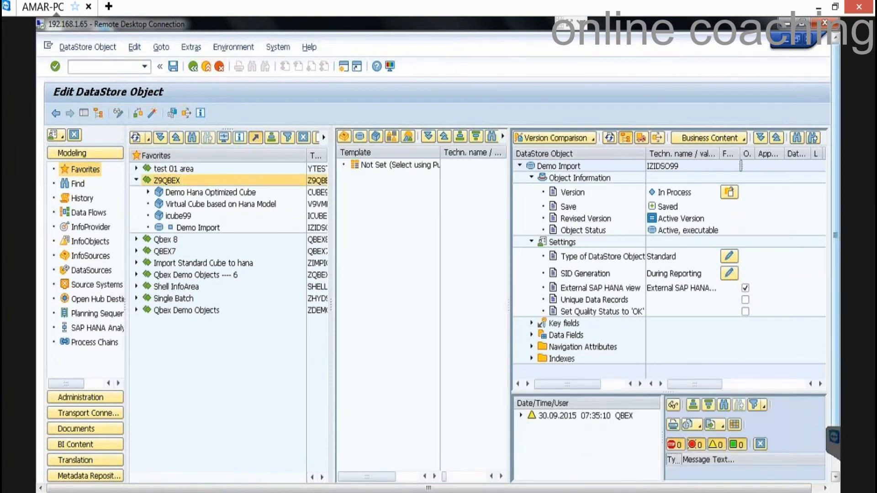
Switch to SAP HANA Studio, refresh package bw2hana, and locate IZIDSO99 among its analytic views.
{"action": "left_click", "coordinate": [836, 461]}
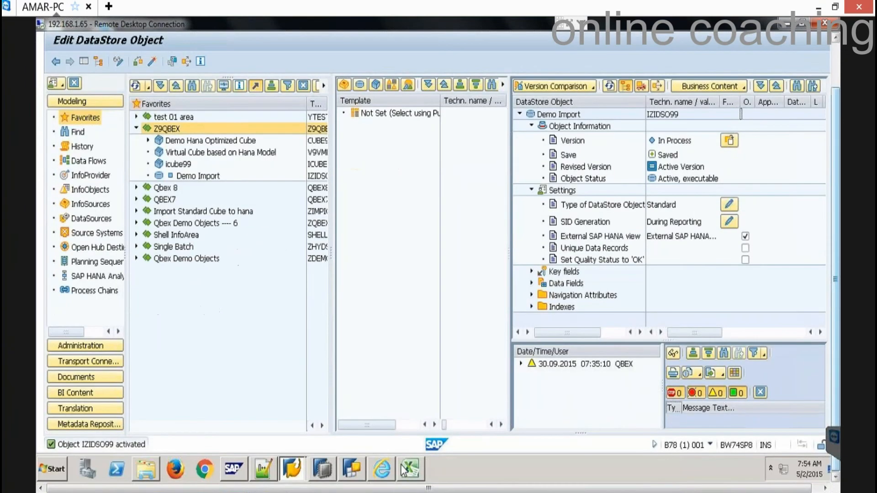
{"action": "left_click", "coordinate": [322, 468]}
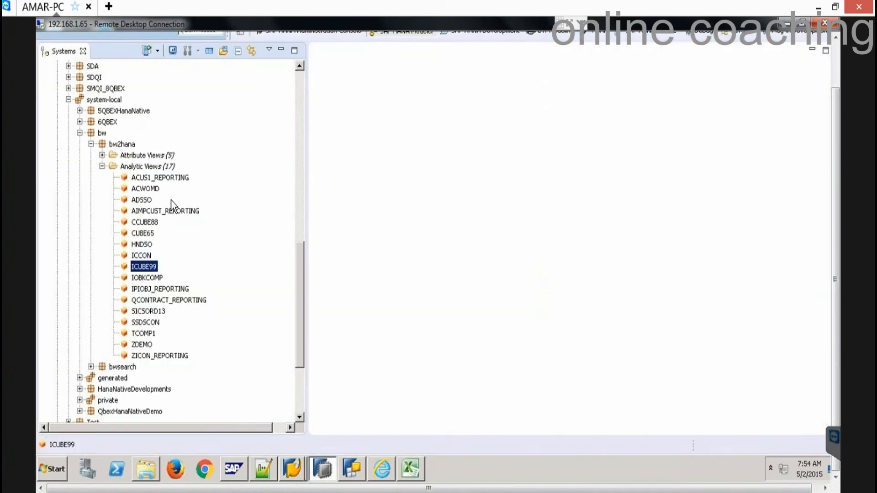
{"action": "right_click", "coordinate": [123, 144]}
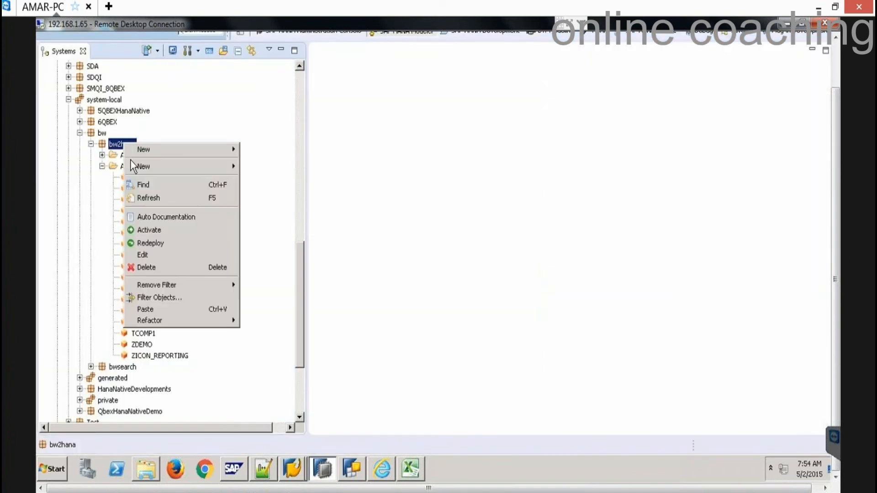
{"action": "left_click", "coordinate": [144, 198]}
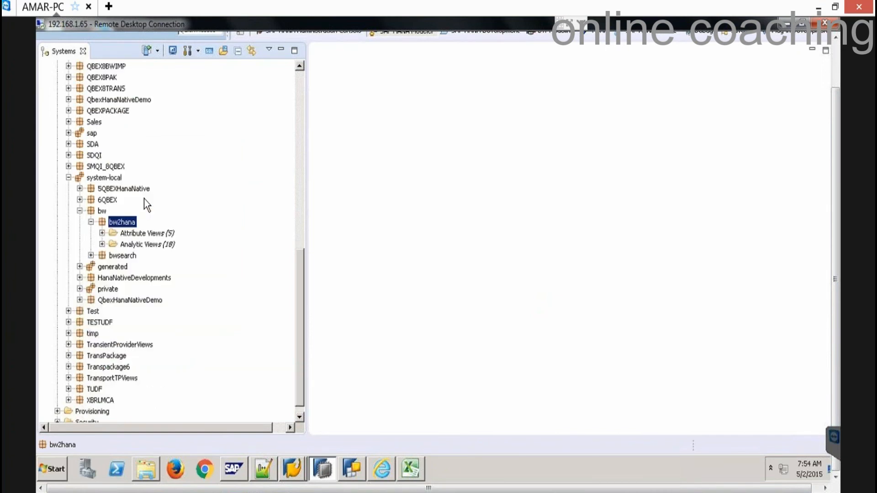
{"action": "left_click", "coordinate": [102, 244]}
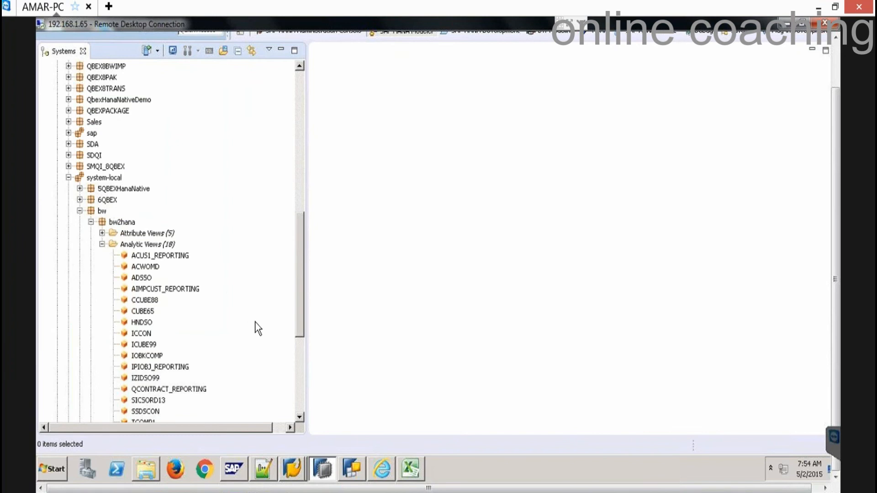
{"action": "left_click", "coordinate": [139, 381]}
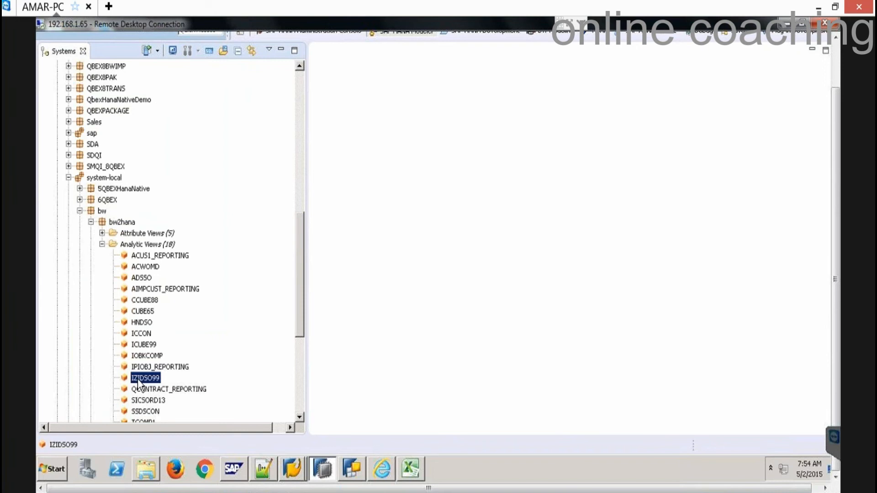
Switch back to SAP GUI, leave the DataStore object editor, and show the InfoObjects tree of the modeling workbench.
{"action": "left_click", "coordinate": [293, 468]}
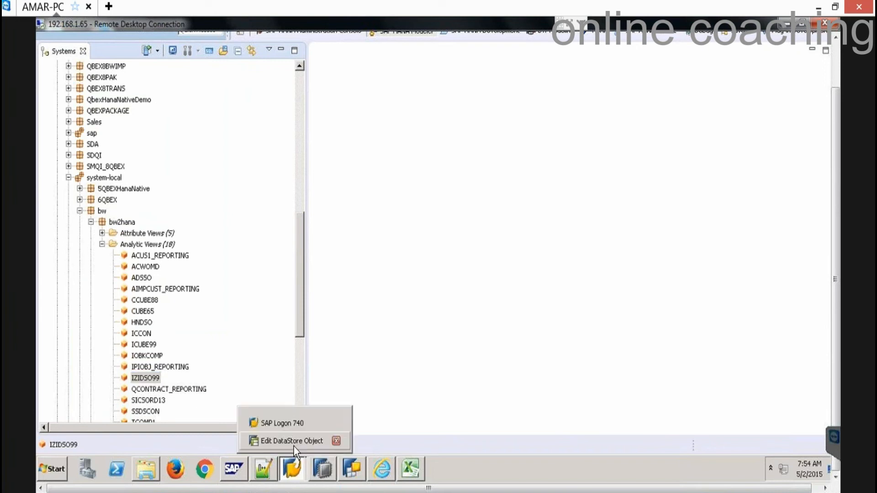
{"action": "left_click", "coordinate": [297, 440]}
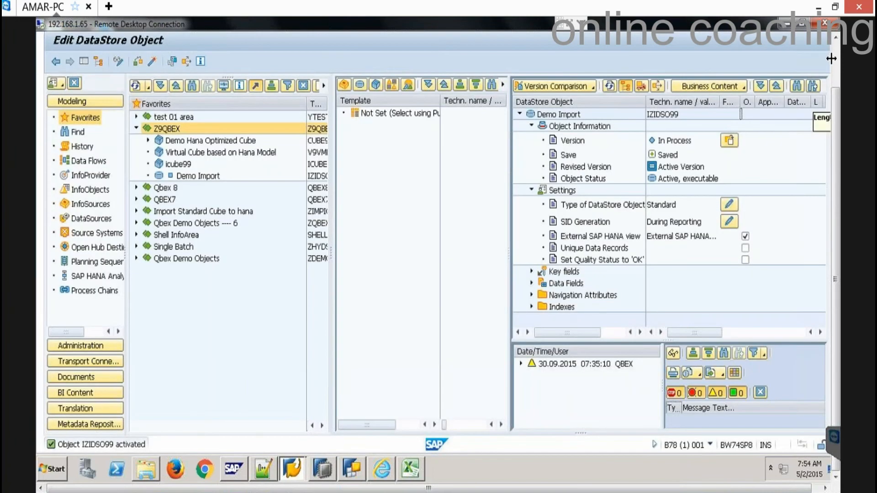
{"action": "scroll", "coordinate": [831, 59], "scroll_direction": "up", "scroll_amount": 2}
{"action": "left_click", "coordinate": [207, 66]}
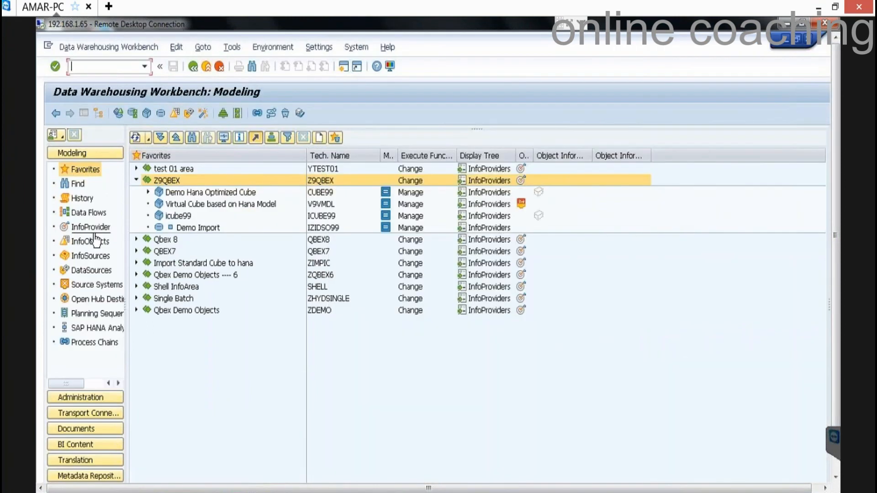
{"action": "left_click", "coordinate": [91, 241]}
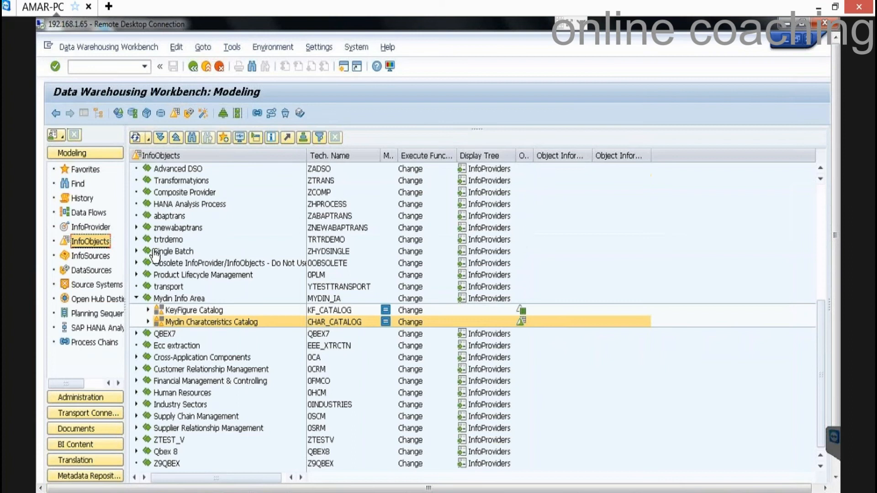
{"action": "right_click", "coordinate": [204, 309]}
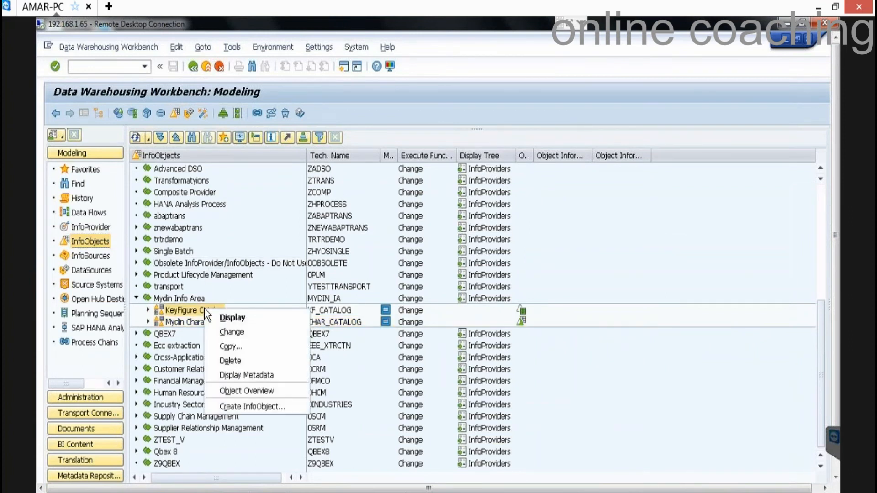
{"action": "left_click", "coordinate": [273, 407]}
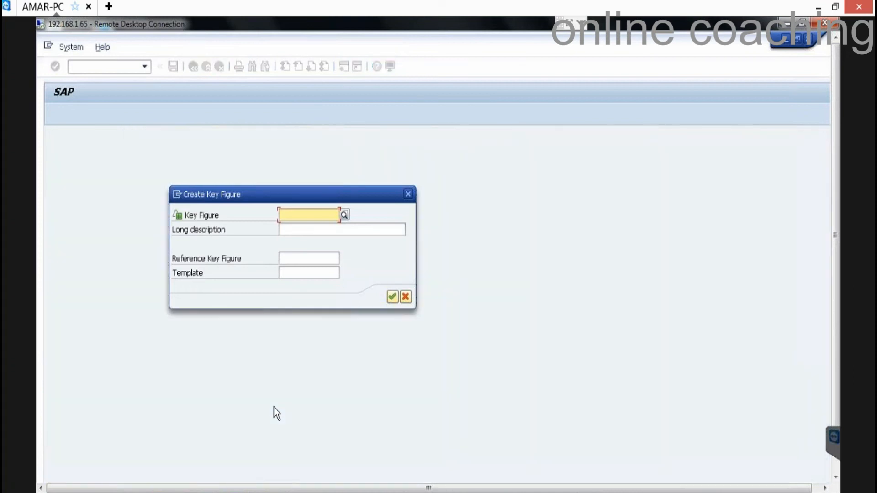
{"action": "type", "text": "YI"}
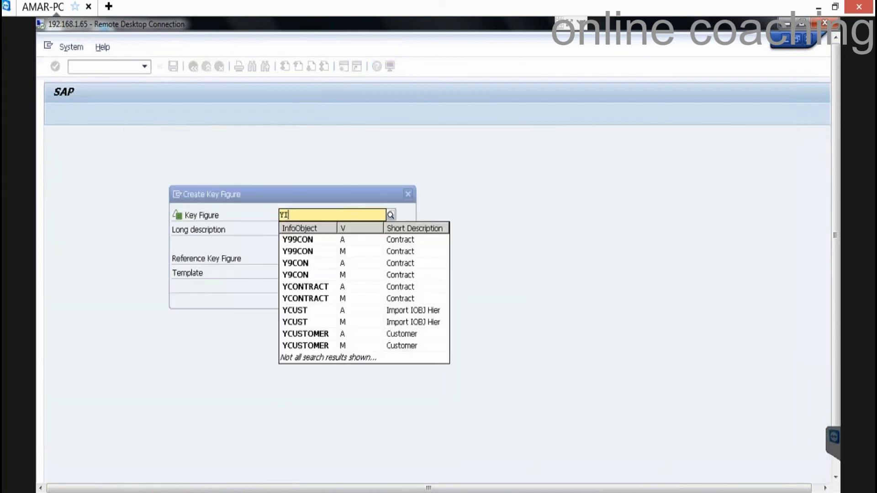
{"action": "type", "text": "OBJKF"}
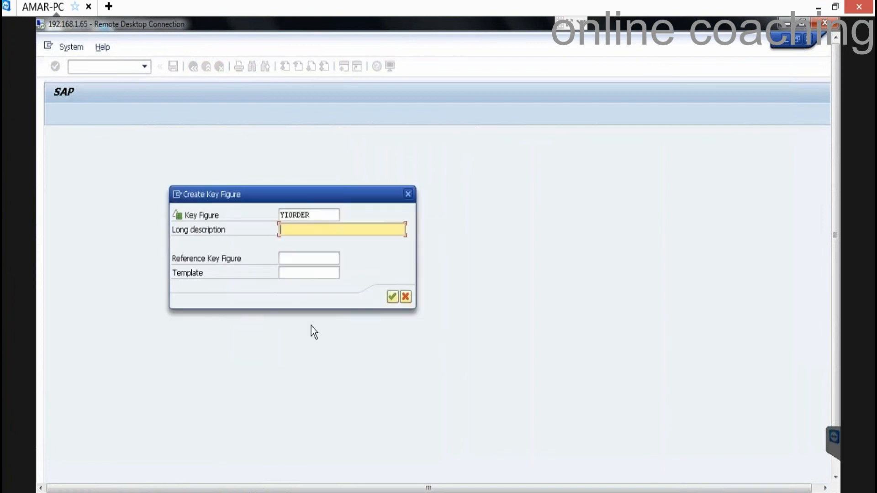
{"action": "type", "text": "ORDER"}
{"action": "left_click", "coordinate": [392, 296]}
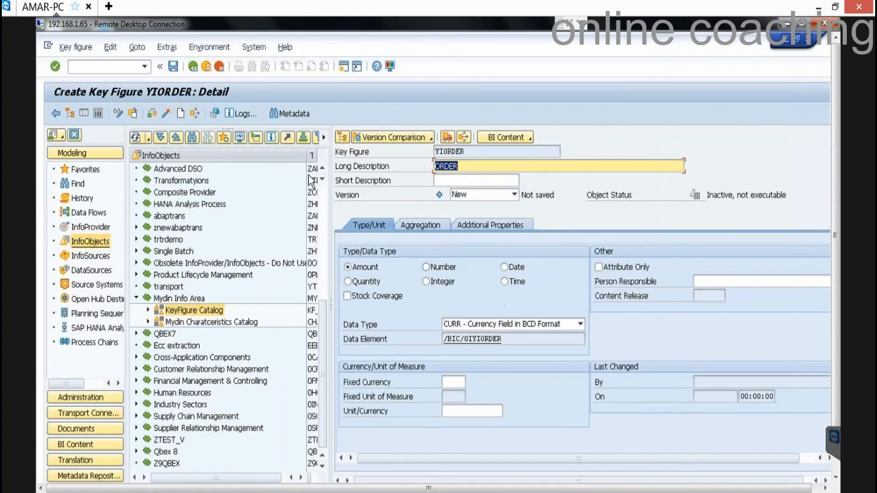
{"action": "left_click", "coordinate": [217, 66]}
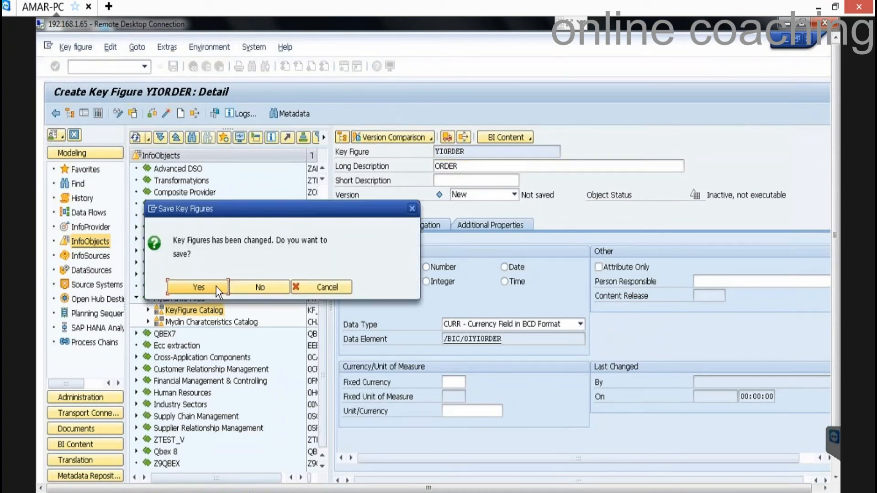
{"action": "left_click", "coordinate": [245, 294]}
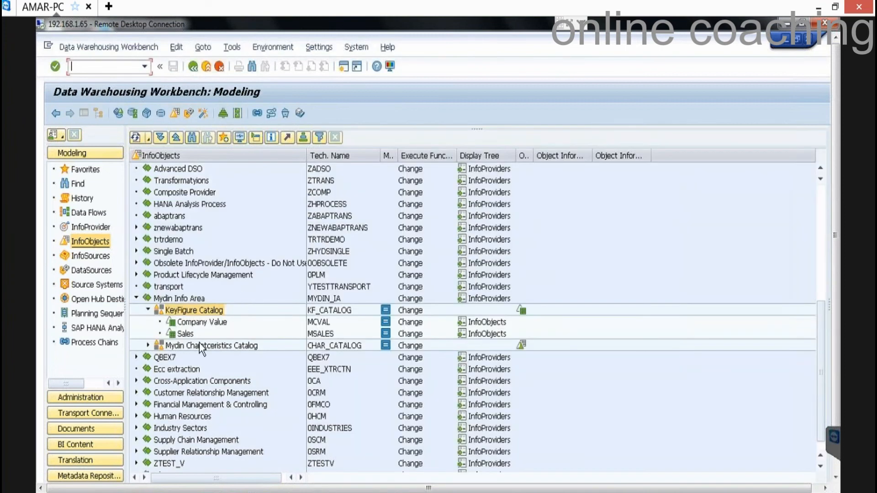
Create characteristic YIORDER with long description ORDER in the Mydin Charatceristics Catalog.
{"action": "right_click", "coordinate": [199, 345]}
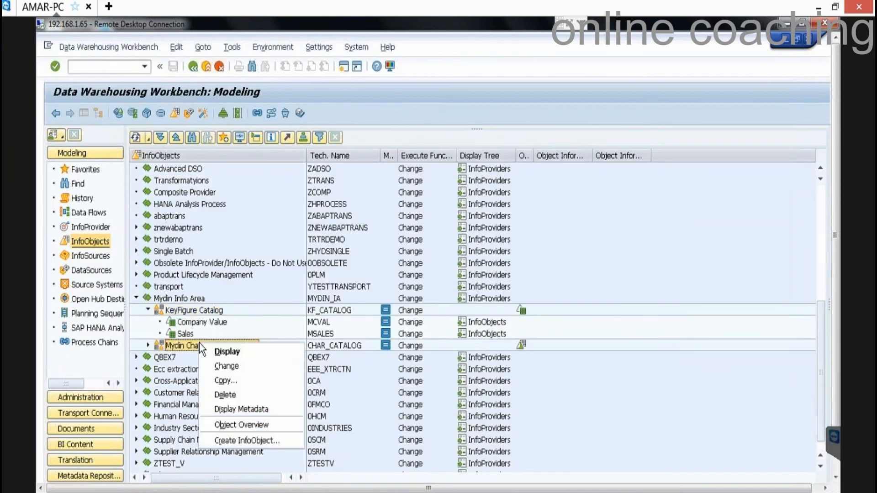
{"action": "left_click", "coordinate": [273, 440]}
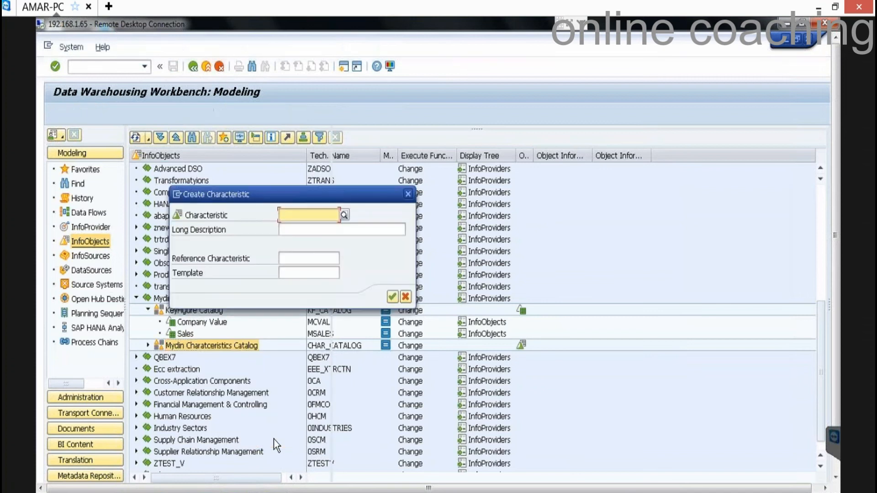
{"action": "type", "text": "YIO"}
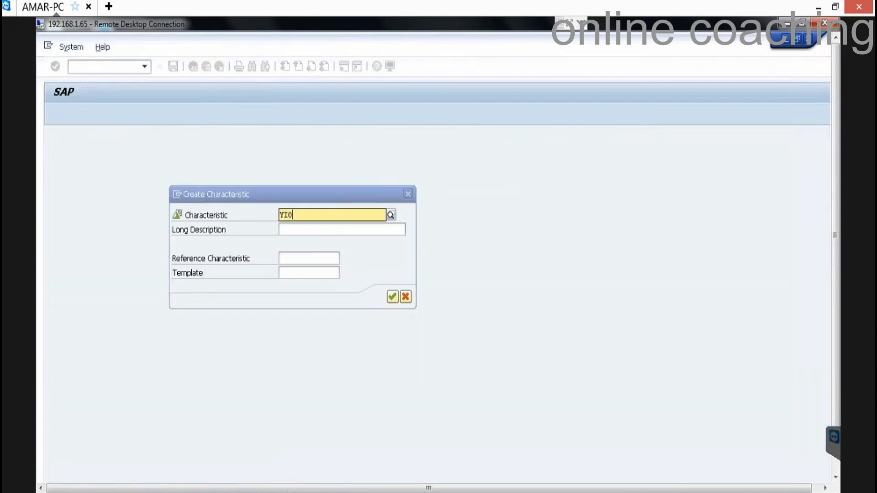
{"action": "type", "text": "RDER"}
{"action": "key", "text": "Tab"}
{"action": "type", "text": "O"}
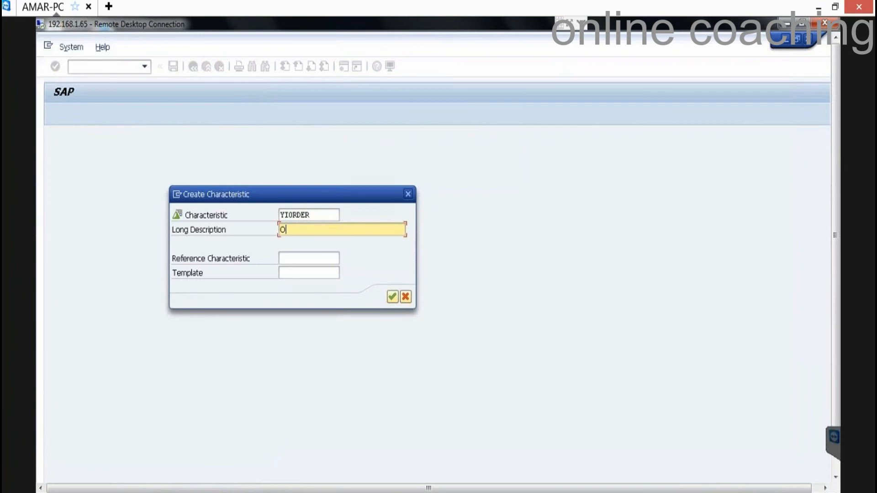
{"action": "type", "text": "RDER"}
{"action": "key", "text": "Return"}
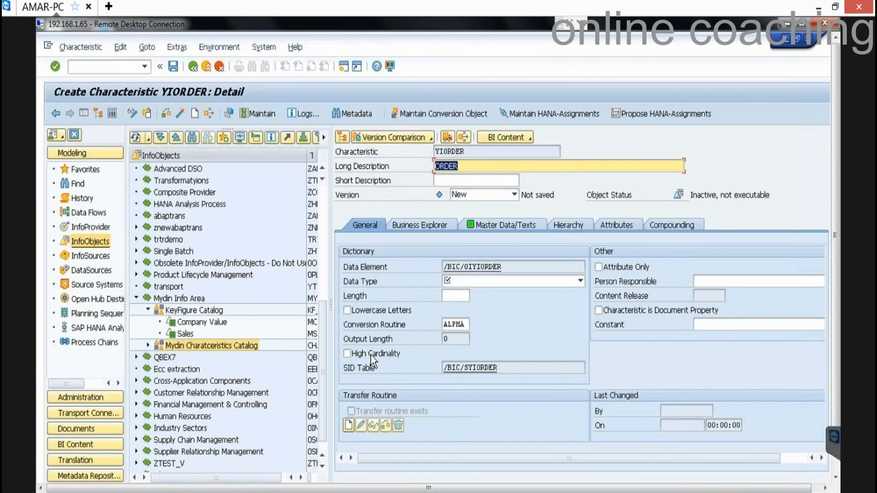
Set the characteristic's data type to CHAR - Character String and its length to 10.
{"action": "left_click", "coordinate": [479, 282]}
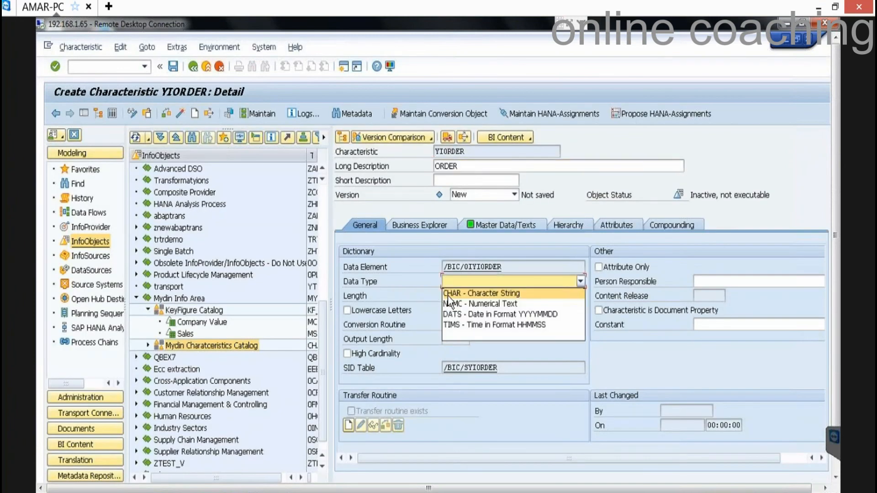
{"action": "left_click", "coordinate": [448, 292]}
{"action": "left_click", "coordinate": [449, 296]}
{"action": "type", "text": "10"}
{"action": "key", "text": "Return"}
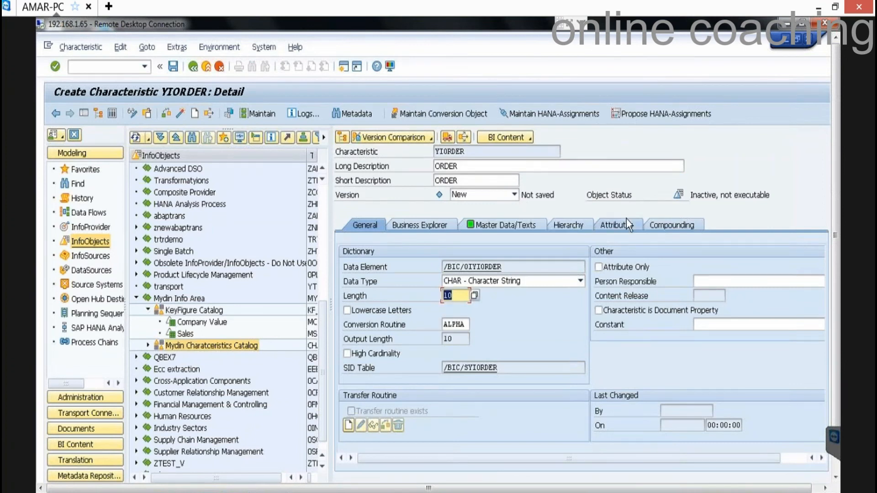
Add attribute YIDATE to YIORDER, creating it as a characteristic with data type DATS - Date in Format YYYYMMDD.
{"action": "left_click", "coordinate": [626, 218]}
{"action": "left_click", "coordinate": [389, 305]}
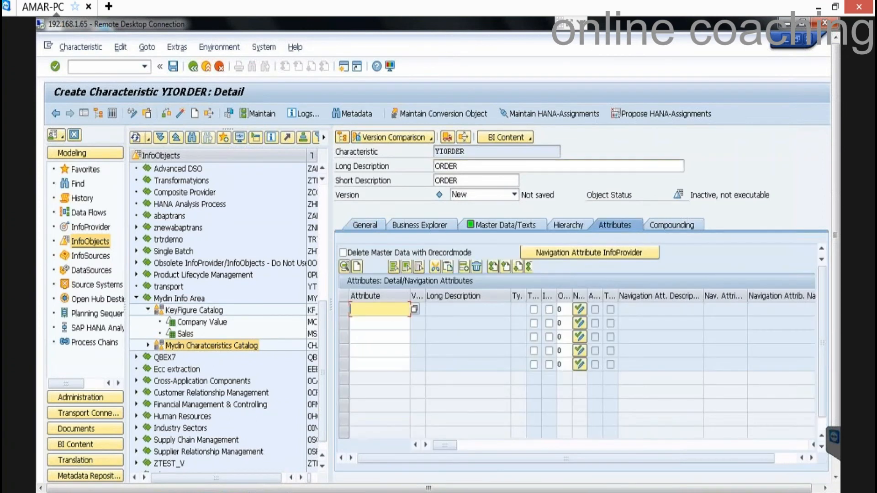
{"action": "type", "text": "YIDATE"}
{"action": "key", "text": "Return"}
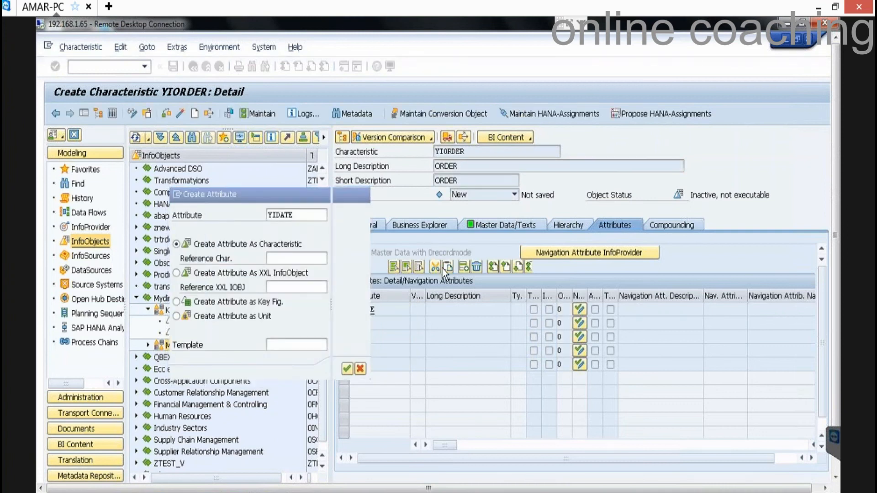
{"action": "key", "text": "Return"}
{"action": "left_click", "coordinate": [332, 201]}
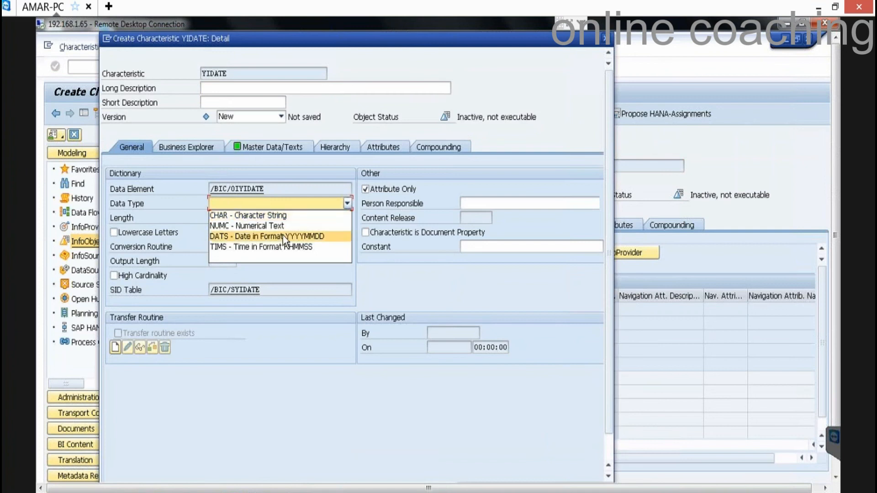
{"action": "left_click", "coordinate": [283, 234]}
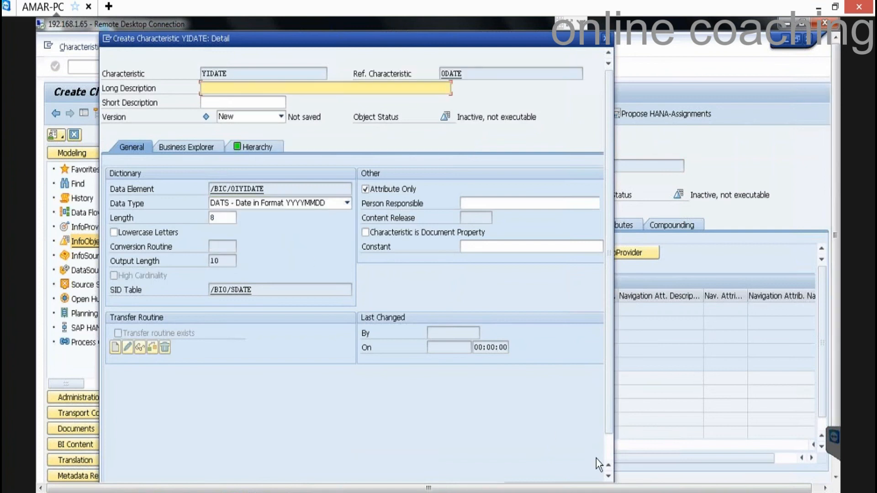
{"action": "left_click", "coordinate": [609, 448]}
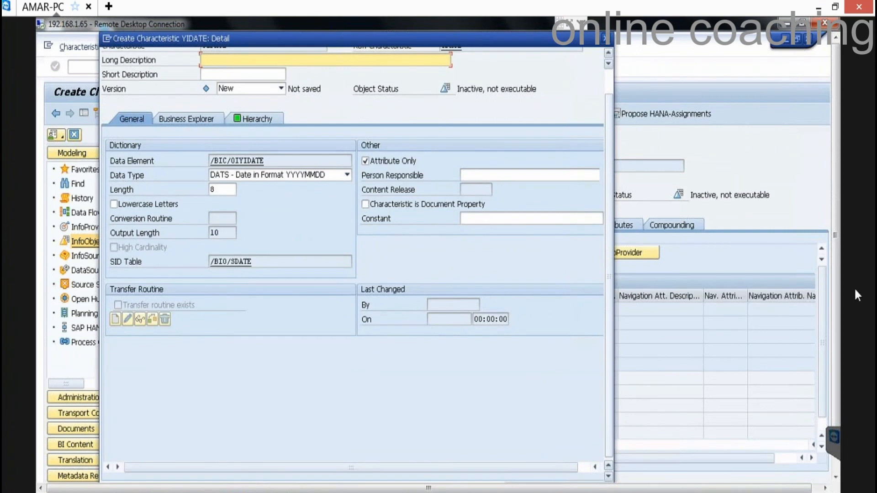
{"action": "left_click", "coordinate": [833, 356]}
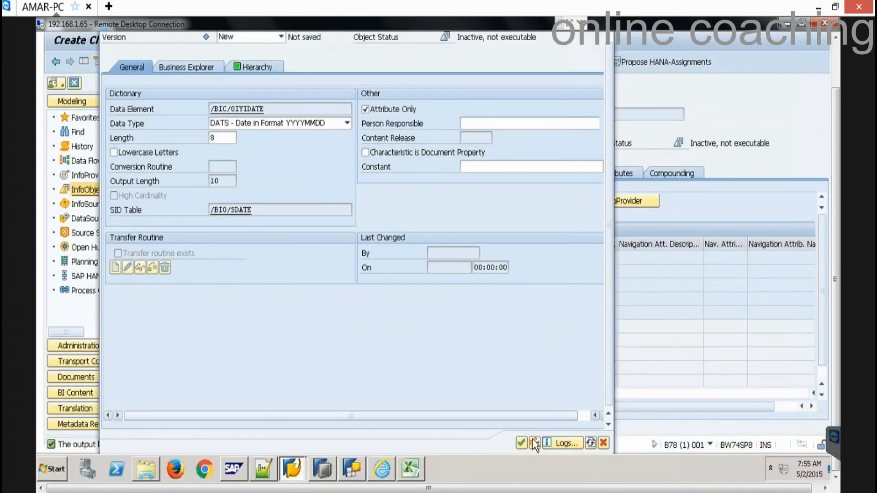
{"action": "left_click", "coordinate": [522, 442]}
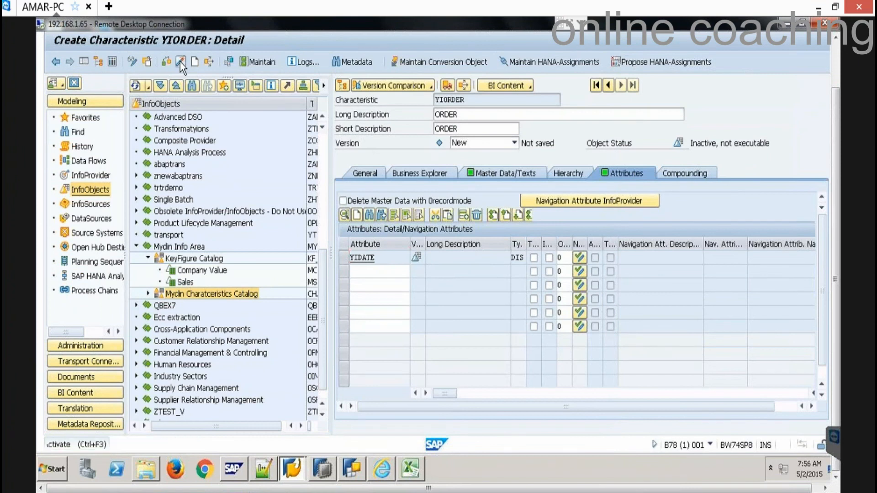
Activate characteristic YIORDER together with its dependent InfoObjects, ignoring the warnings.
{"action": "left_click", "coordinate": [202, 86]}
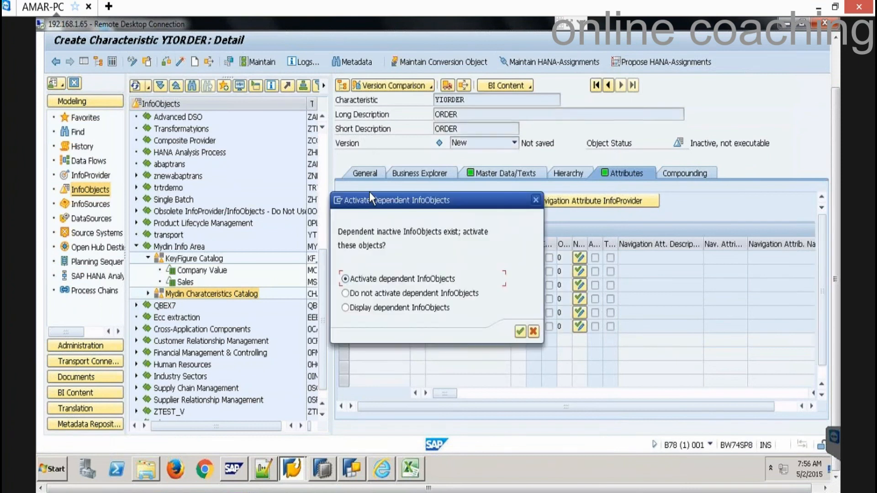
{"action": "key", "text": "Return"}
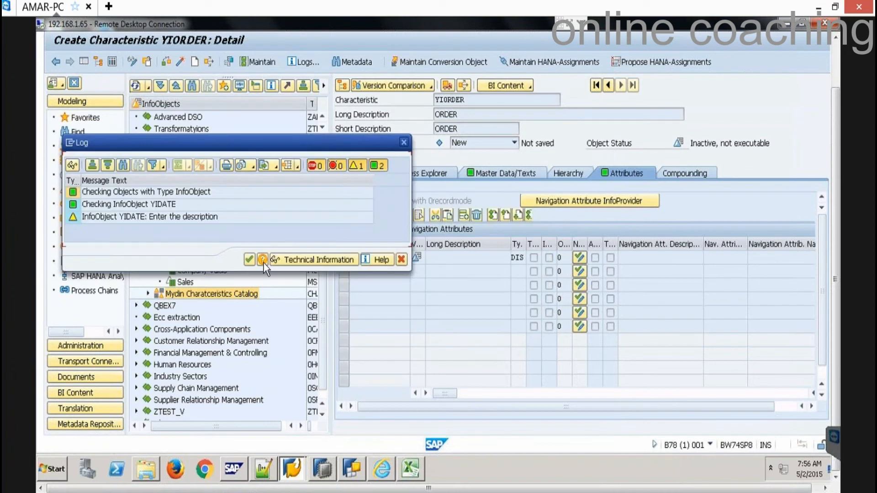
{"action": "left_click", "coordinate": [249, 259]}
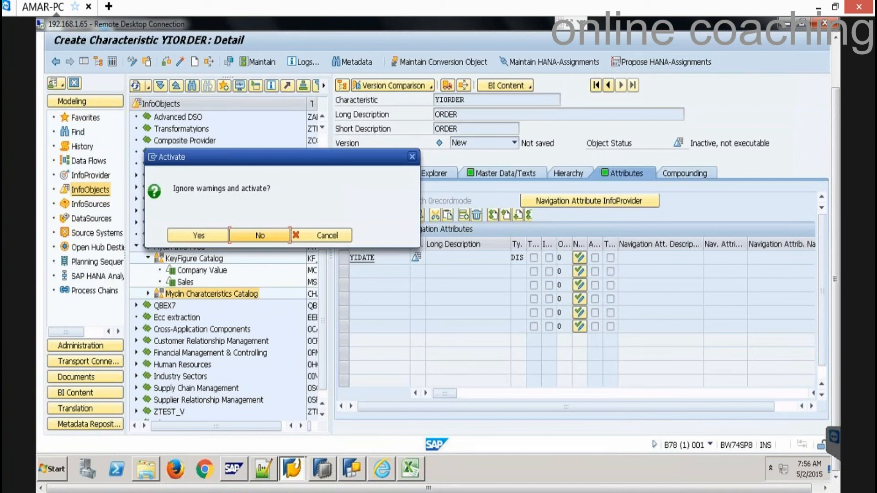
{"action": "left_click", "coordinate": [199, 235]}
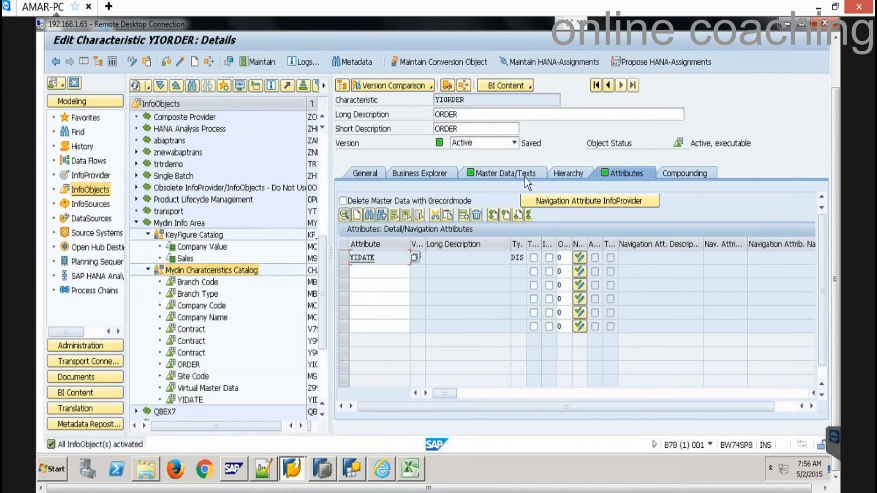
Enable the External SAP HANA View for Master Data option of YIORDER and activate the characteristic again.
{"action": "left_click", "coordinate": [502, 173]}
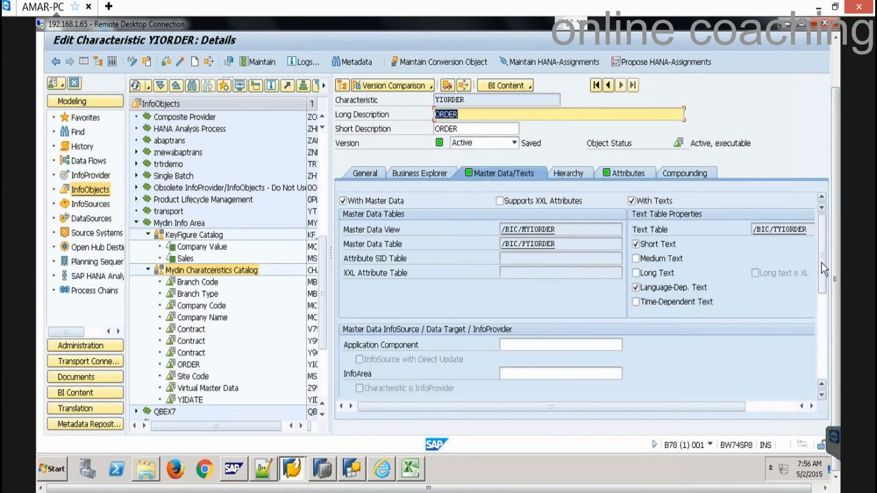
{"action": "left_click_drag", "start_coordinate": [821, 262], "coordinate": [823, 307]}
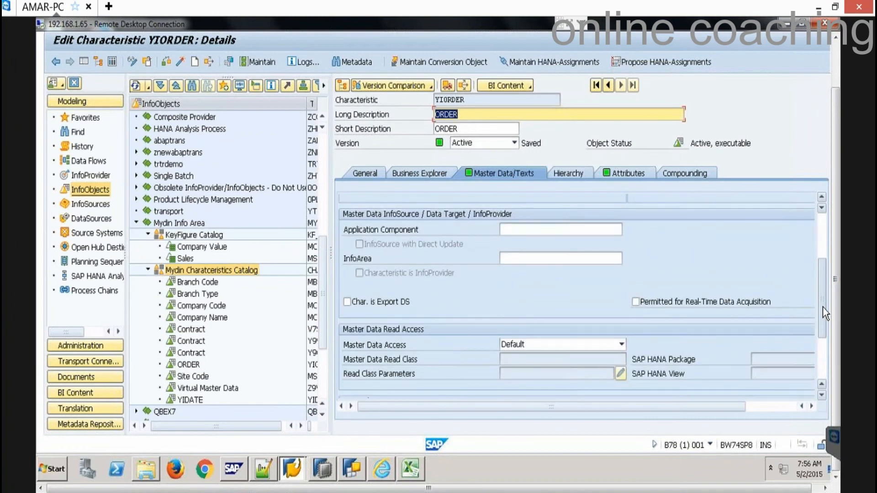
{"action": "left_click_drag", "start_coordinate": [823, 306], "coordinate": [826, 351]}
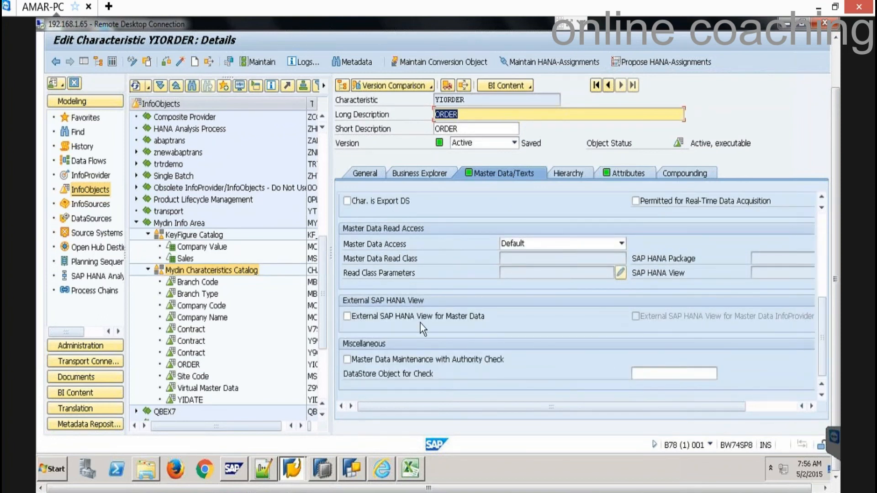
{"action": "left_click", "coordinate": [370, 319]}
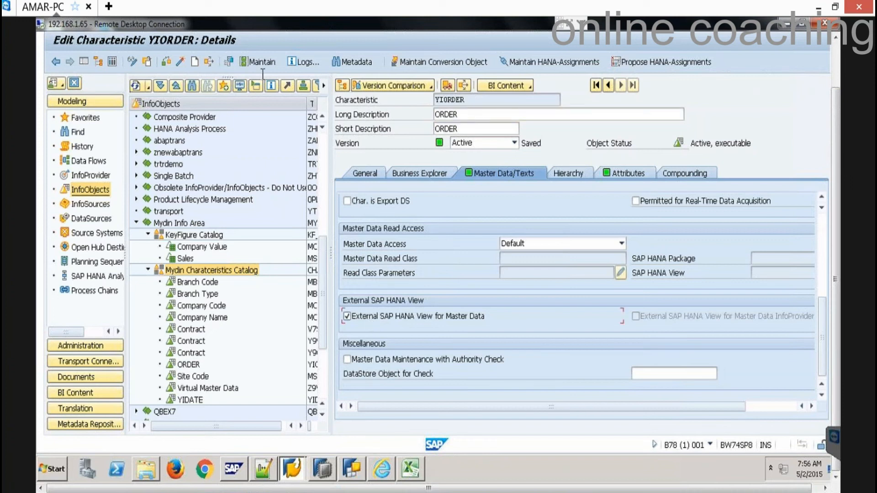
{"action": "left_click", "coordinate": [181, 61]}
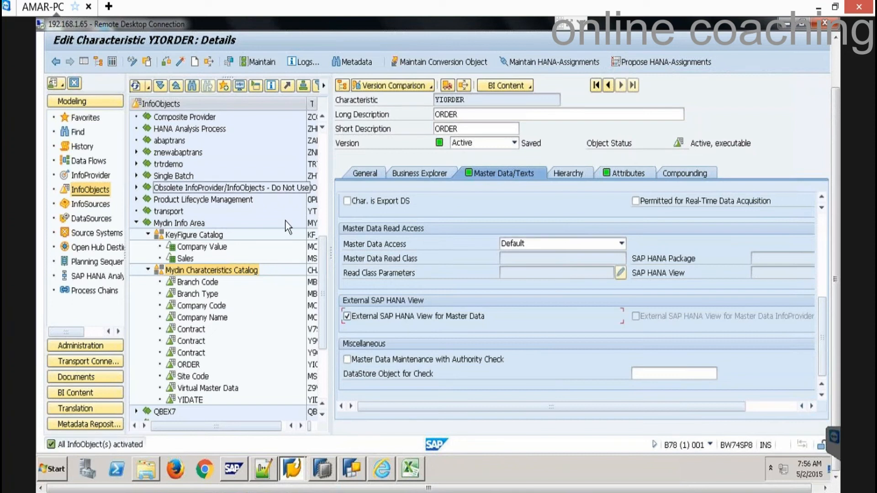
Switch to SAP HANA Studio, refresh package bw2hana, and locate YIORDER among its attribute views.
{"action": "left_click", "coordinate": [322, 468]}
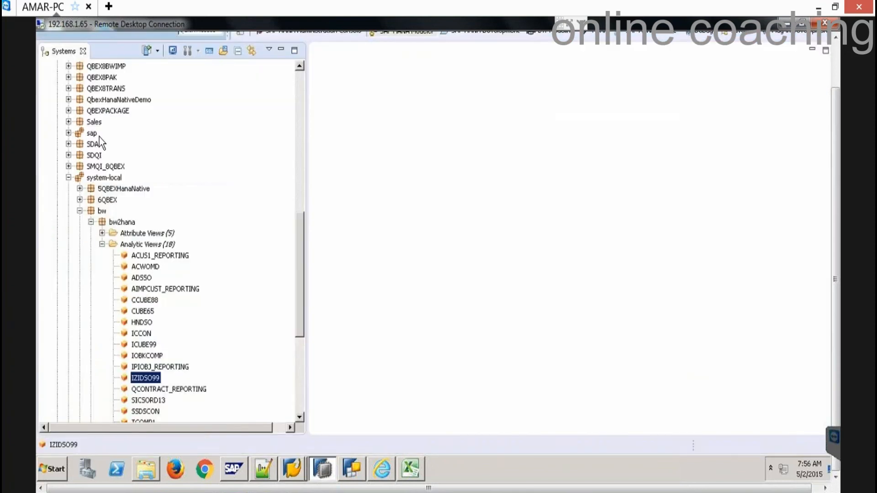
{"action": "left_click", "coordinate": [117, 224]}
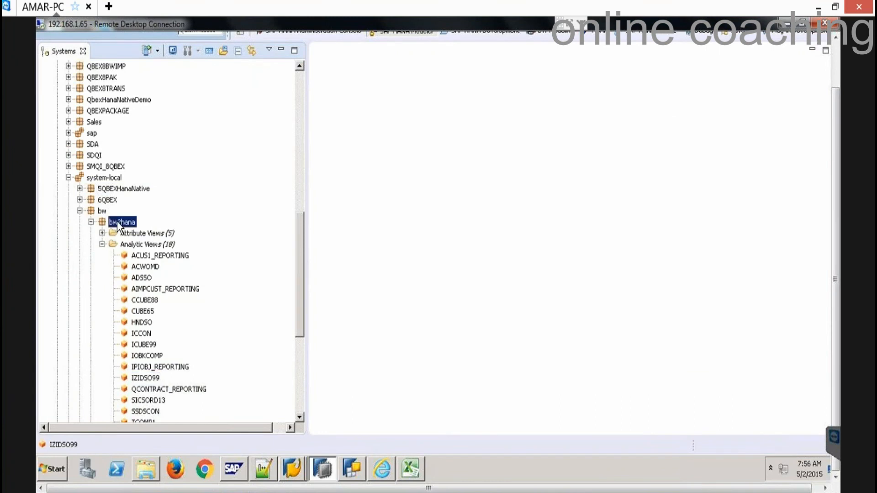
{"action": "right_click", "coordinate": [118, 223]}
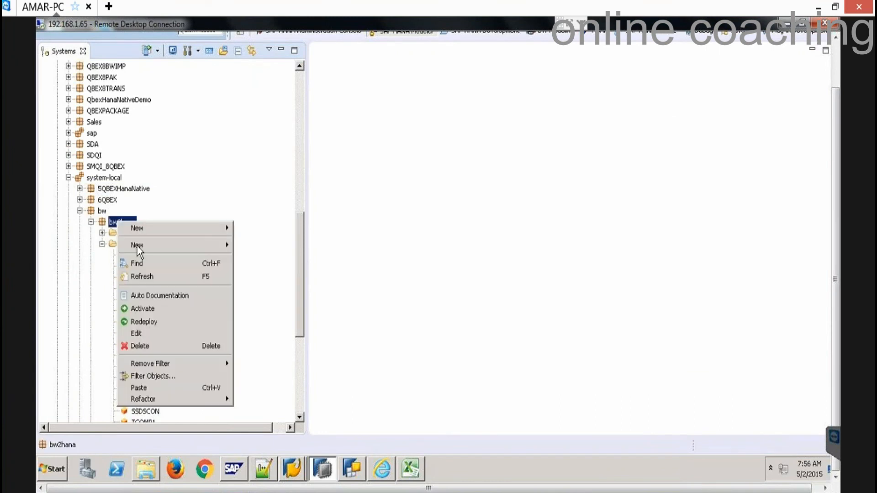
{"action": "left_click", "coordinate": [145, 276]}
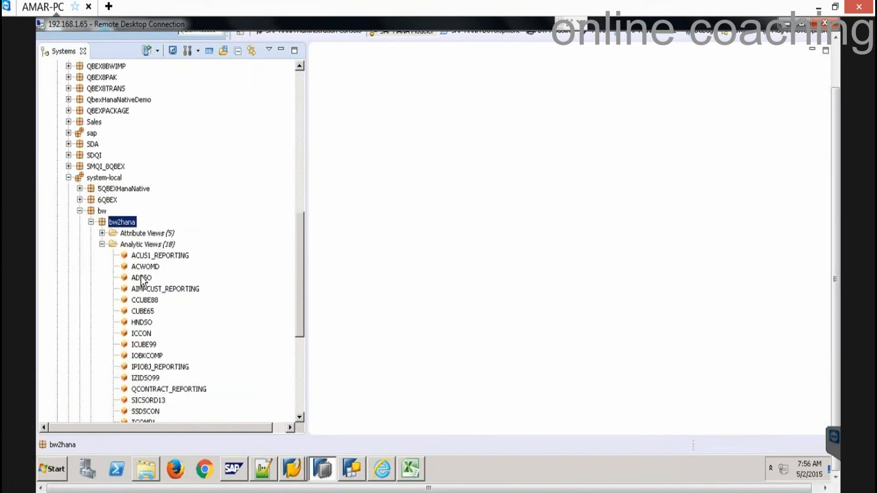
{"action": "left_click", "coordinate": [102, 233]}
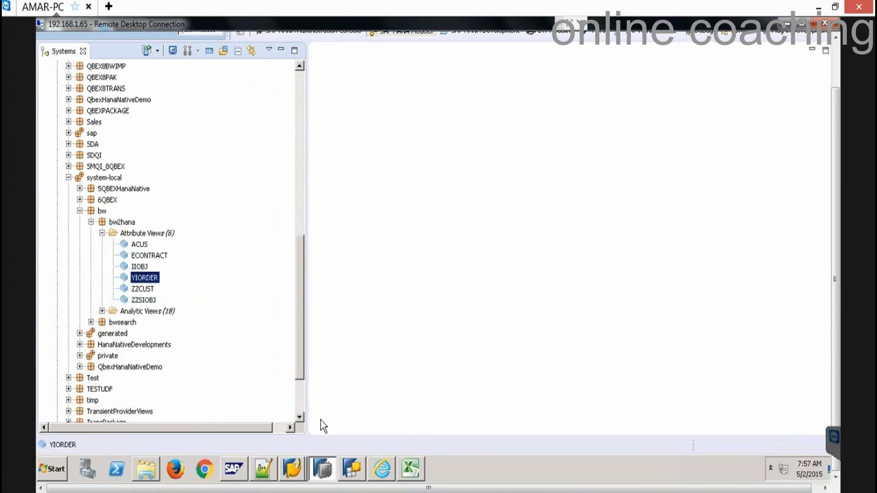
Switch back to SAP GUI and create characteristic YIORDER2 in the Mydin Charatceristics Catalog with long description ORDER and template YIORDER.
{"action": "left_click", "coordinate": [292, 469]}
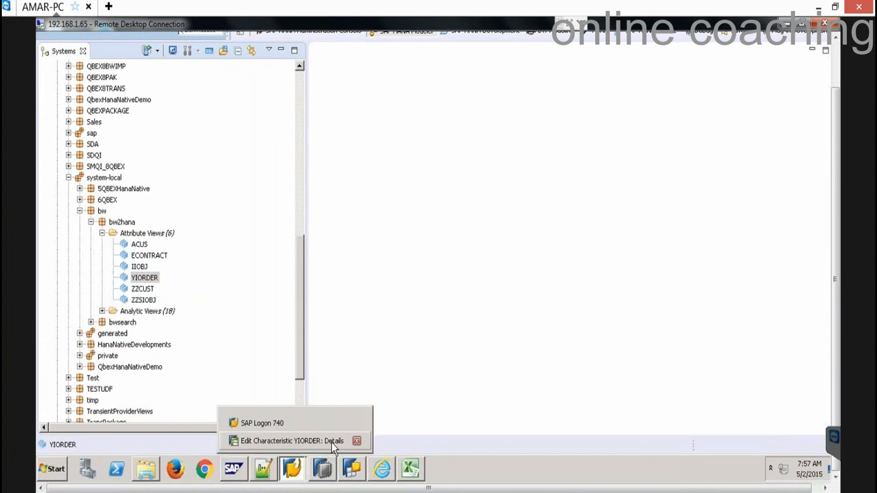
{"action": "left_click", "coordinate": [332, 440]}
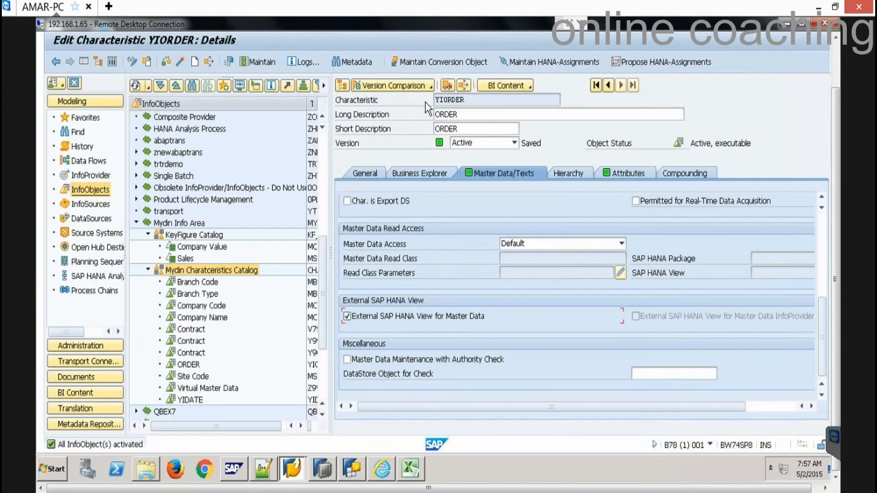
{"action": "right_click", "coordinate": [235, 270]}
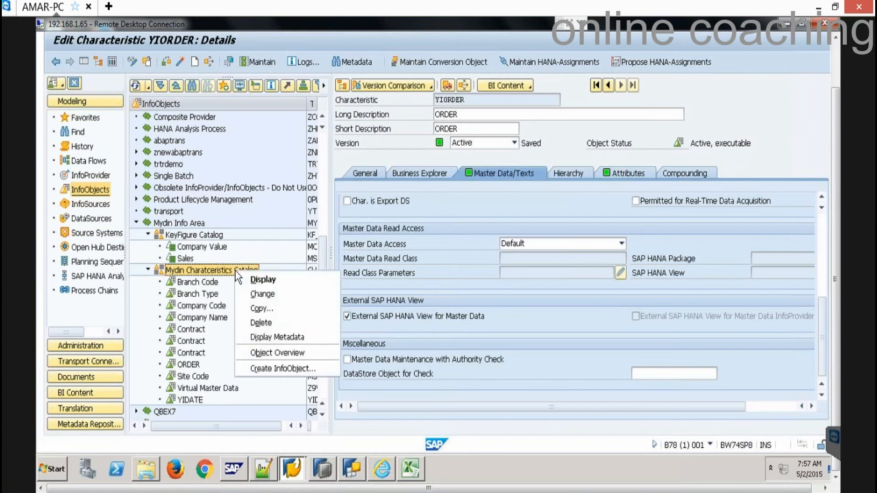
{"action": "left_click", "coordinate": [289, 369]}
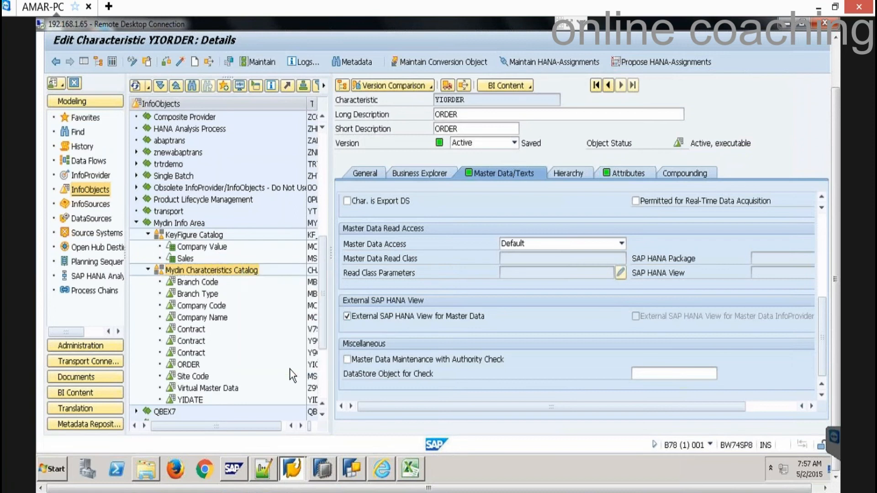
{"action": "type", "text": "Y"}
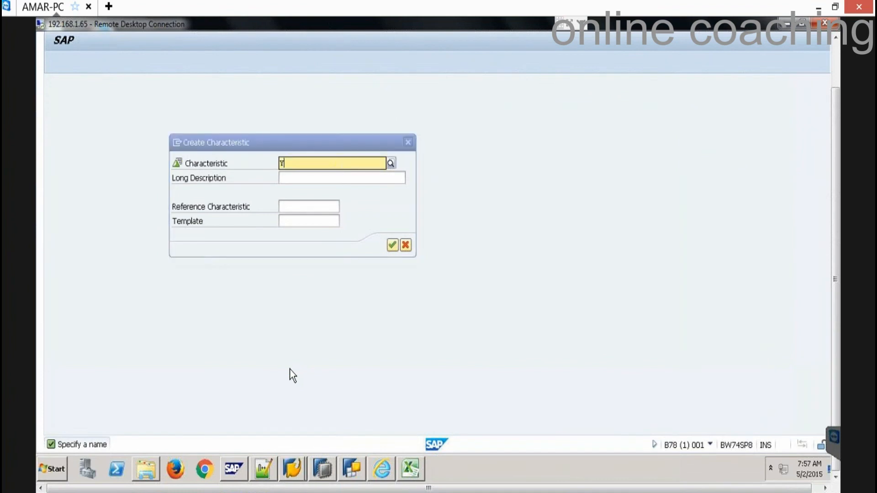
{"action": "type", "text": "IO"}
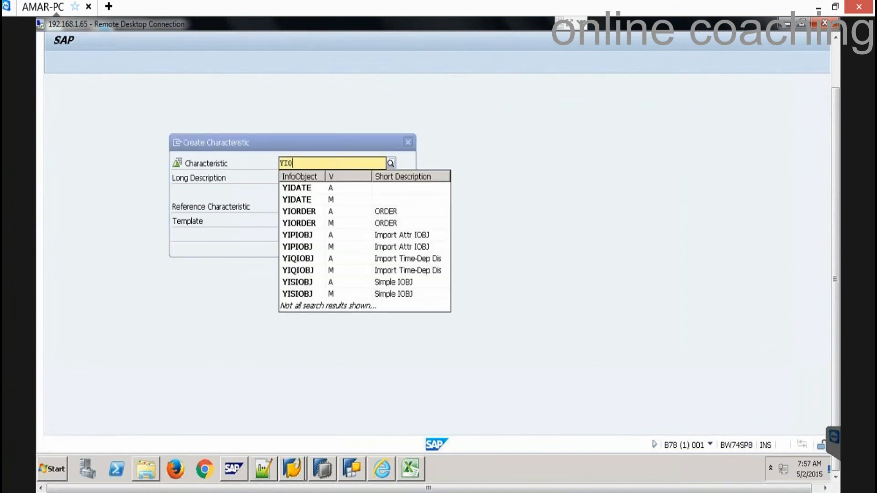
{"action": "type", "text": "RDER2"}
{"action": "key", "text": "Tab"}
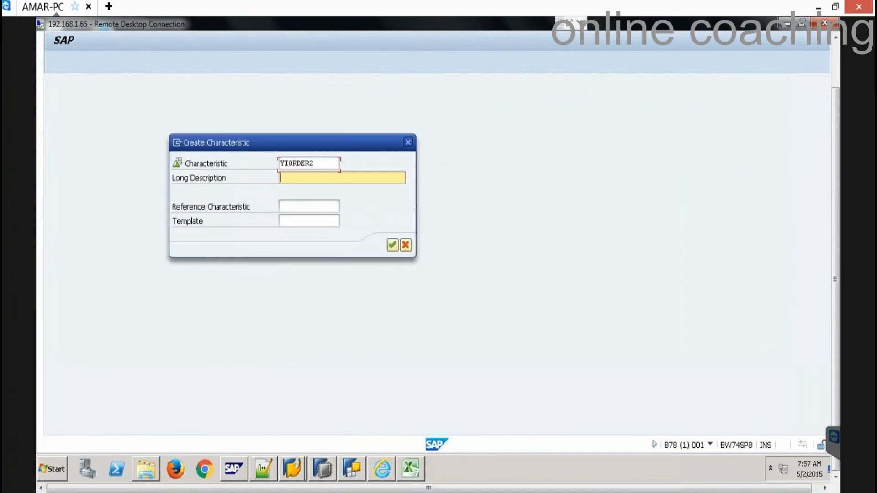
{"action": "type", "text": "ORDER"}
{"action": "key", "text": "Tab"}
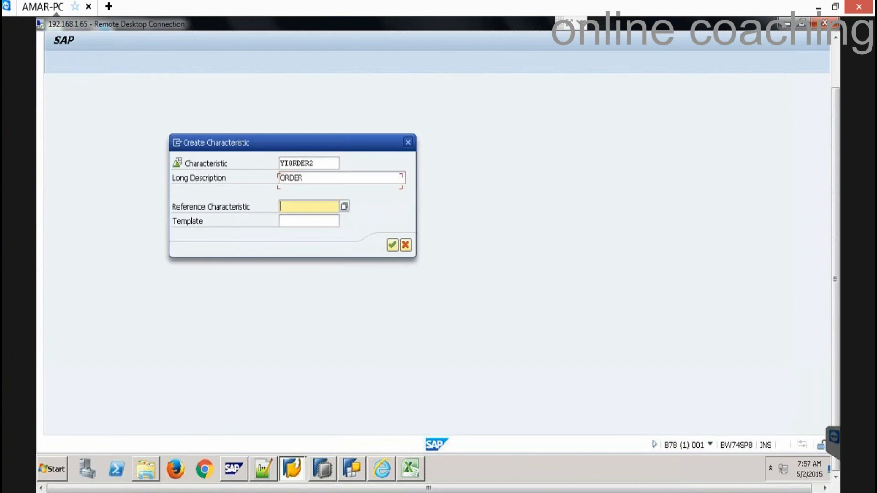
{"action": "key", "text": "Tab"}
{"action": "type", "text": "YIORDER"}
{"action": "key", "text": "Return"}
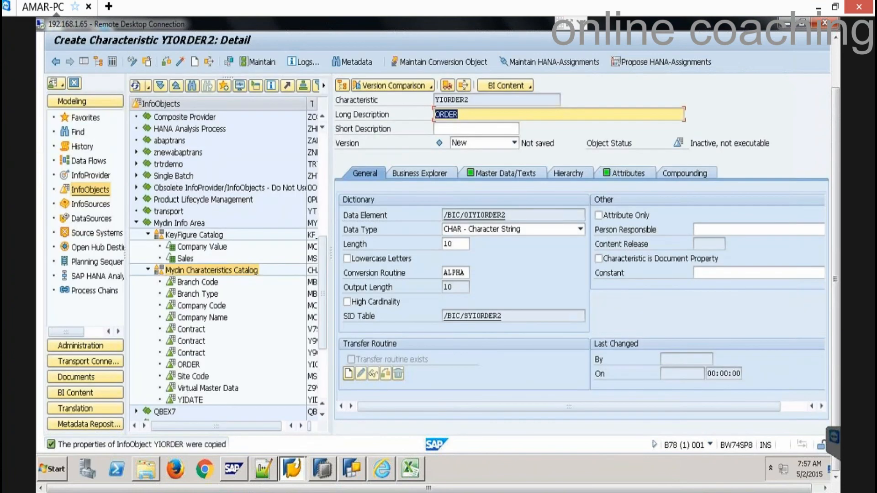
Add attribute YCOUNTER to characteristic YIORDER2, creating it as a key figure.
{"action": "left_click", "coordinate": [632, 171]}
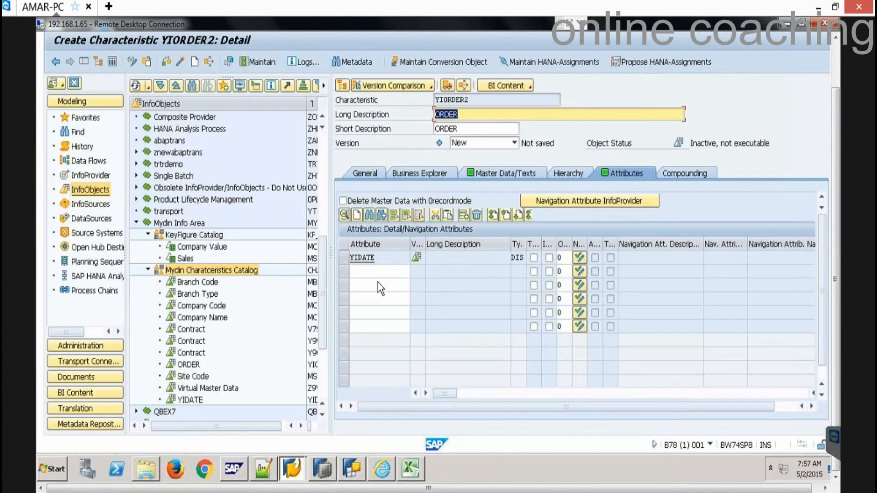
{"action": "left_click", "coordinate": [378, 272]}
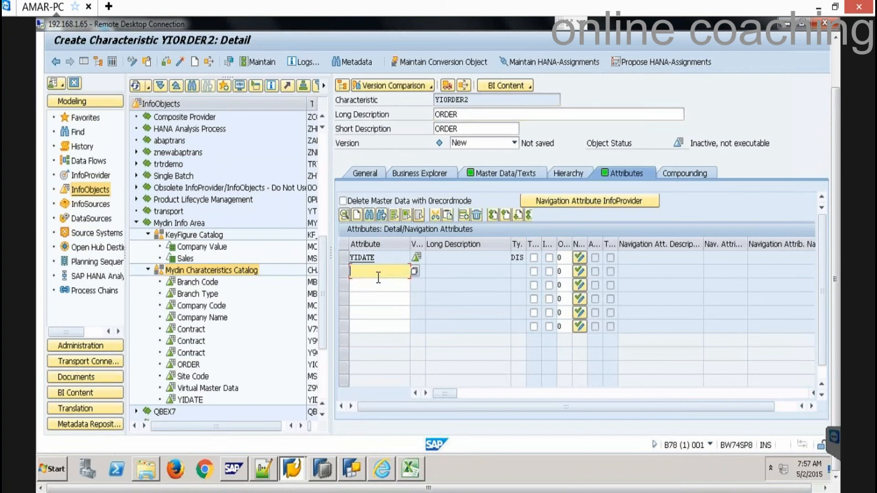
{"action": "type", "text": "YCOUNTER"}
{"action": "key", "text": "Return"}
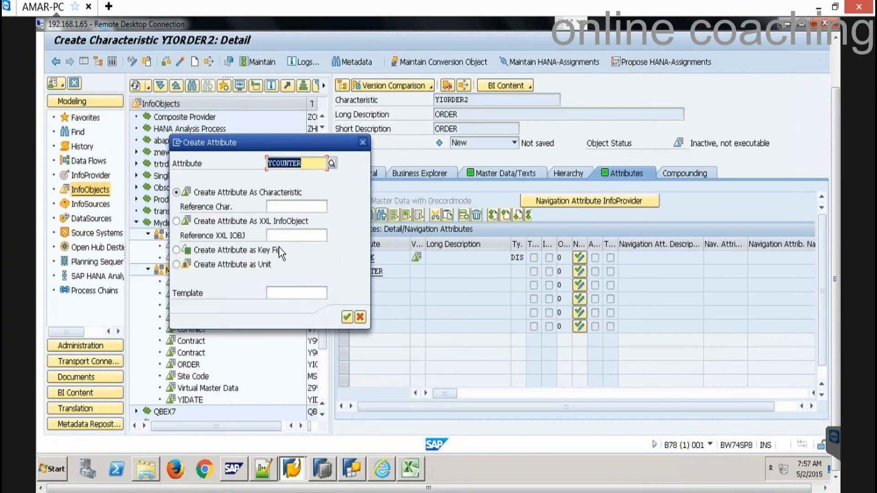
{"action": "left_click", "coordinate": [258, 251]}
{"action": "key", "text": "Return"}
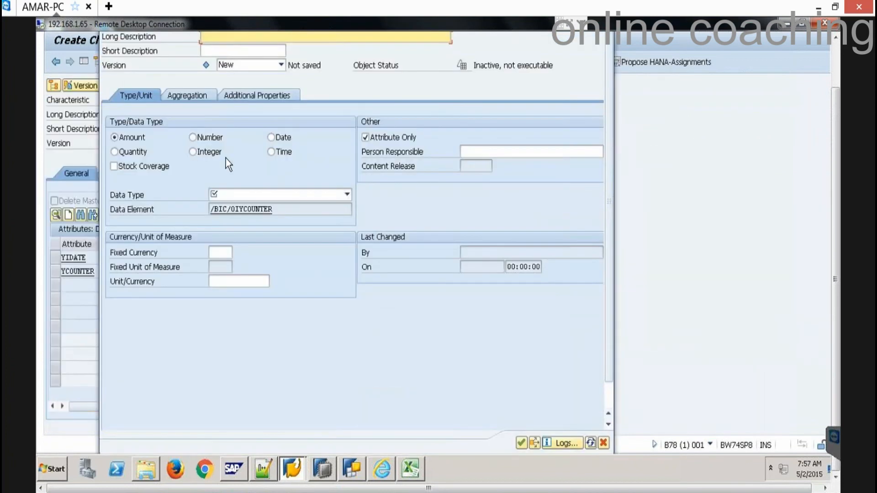
Define key figure YCOUNTER as an INT4 integer with long description XDFAGD, and activate YIORDER2 together with its dependent InfoObjects.
{"action": "left_click", "coordinate": [193, 152]}
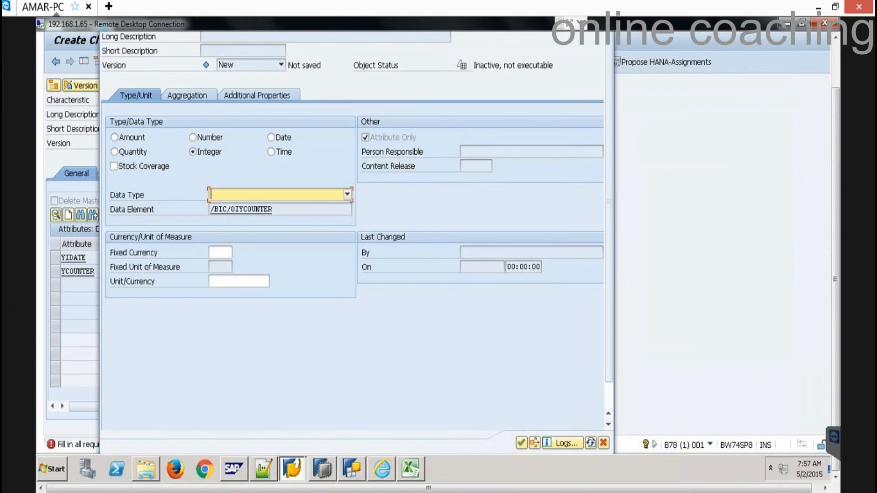
{"action": "left_click", "coordinate": [347, 195]}
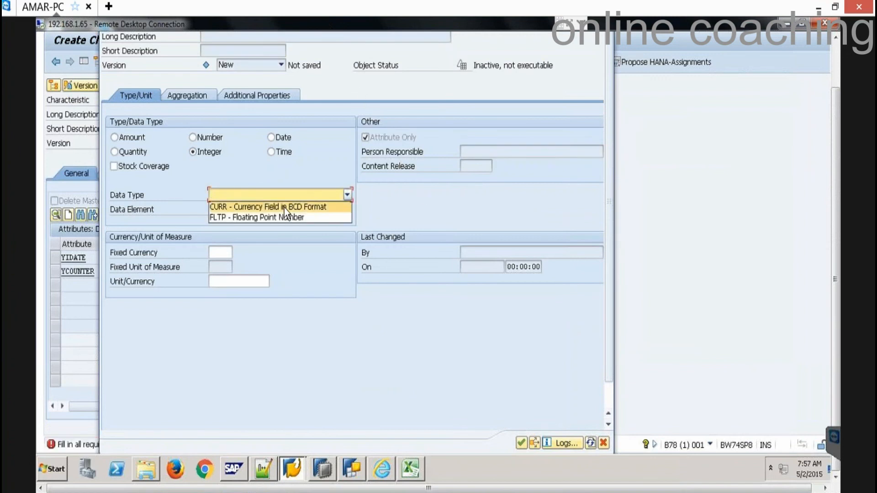
{"action": "key", "text": "Return"}
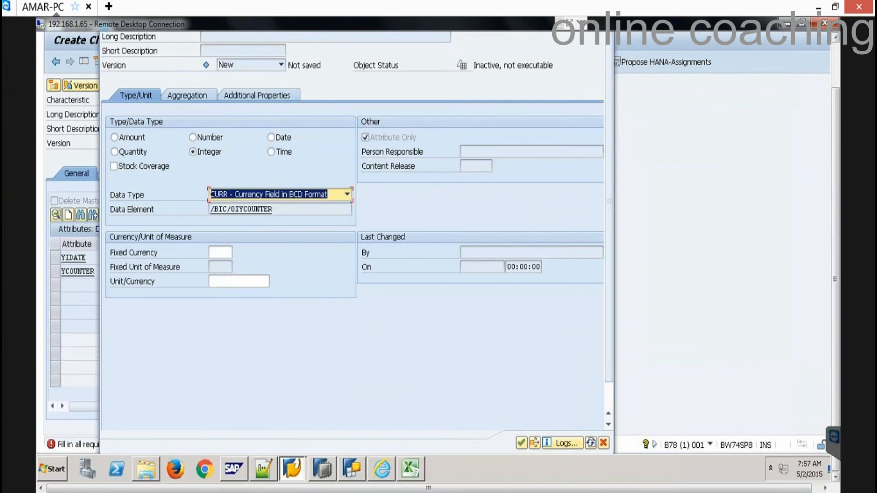
{"action": "left_click", "coordinate": [835, 59]}
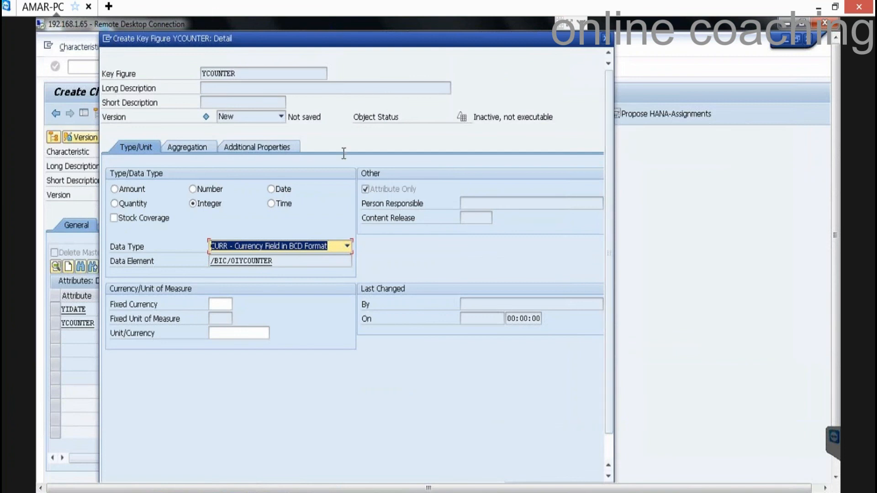
{"action": "key", "text": "Return"}
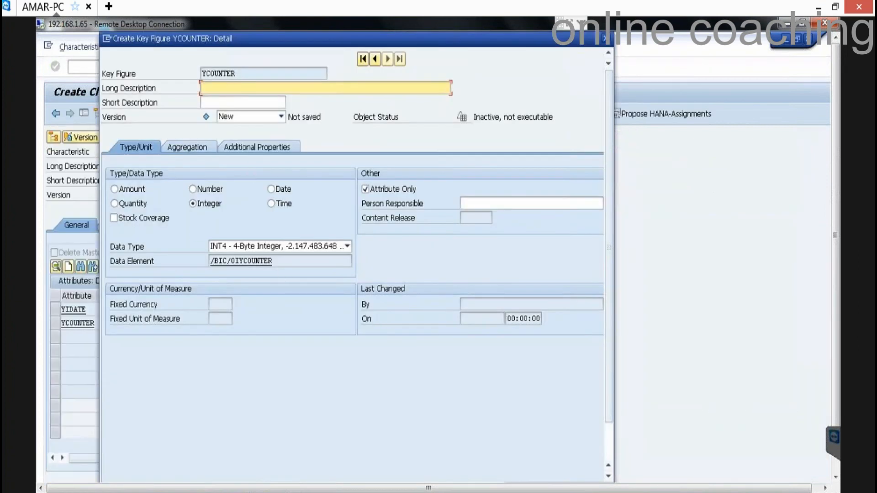
{"action": "type", "text": "XDFAGD"}
{"action": "key", "text": "Return"}
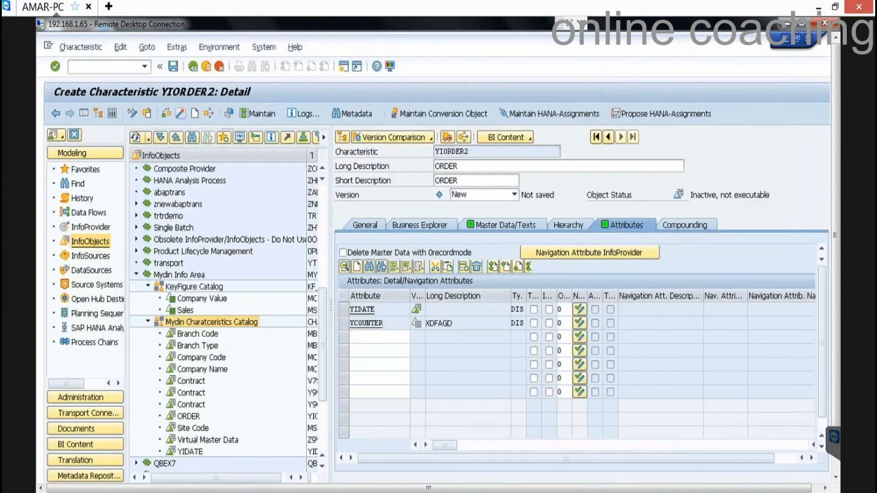
{"action": "left_click", "coordinate": [181, 114]}
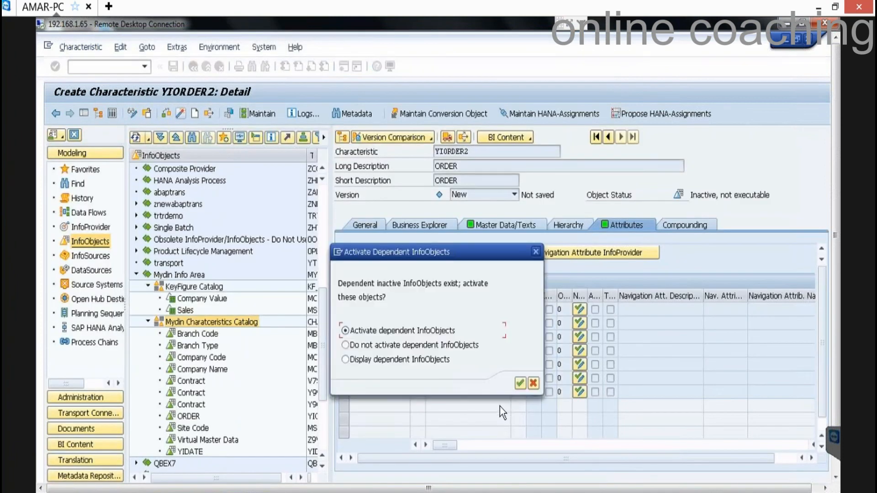
{"action": "left_click", "coordinate": [516, 384]}
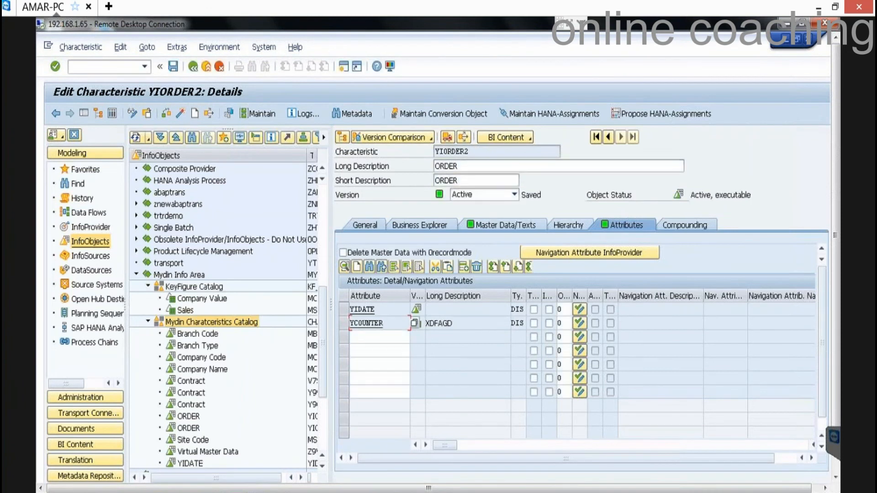
Try to insert characteristic YIORDER2 as an InfoProvider into InfoArea Z9QBEX among the favorites.
{"action": "left_click_drag", "start_coordinate": [476, 152], "coordinate": [328, 158]}
{"action": "key", "text": "ctrl+c"}
{"action": "left_click", "coordinate": [85, 170]}
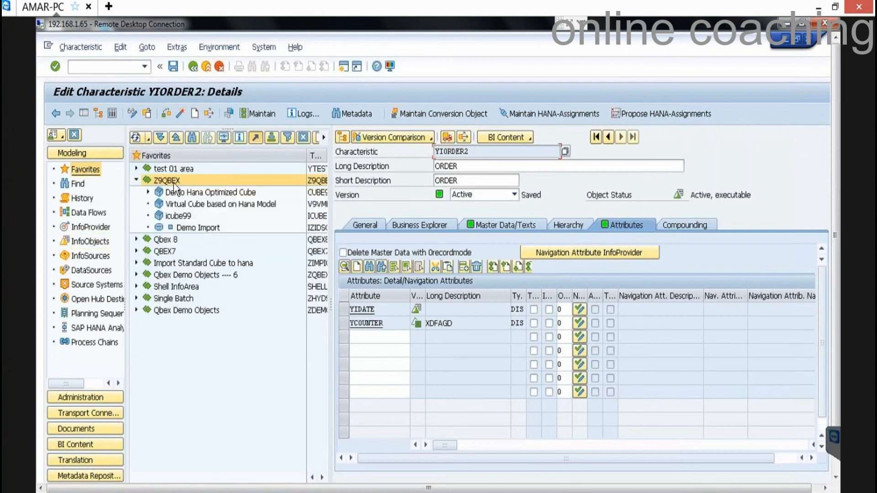
{"action": "left_click", "coordinate": [174, 184]}
{"action": "right_click", "coordinate": [174, 183]}
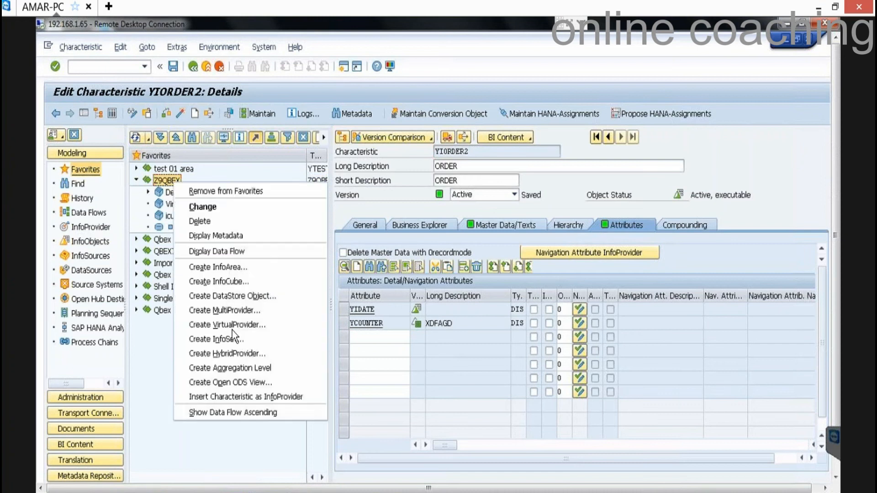
{"action": "left_click", "coordinate": [253, 397]}
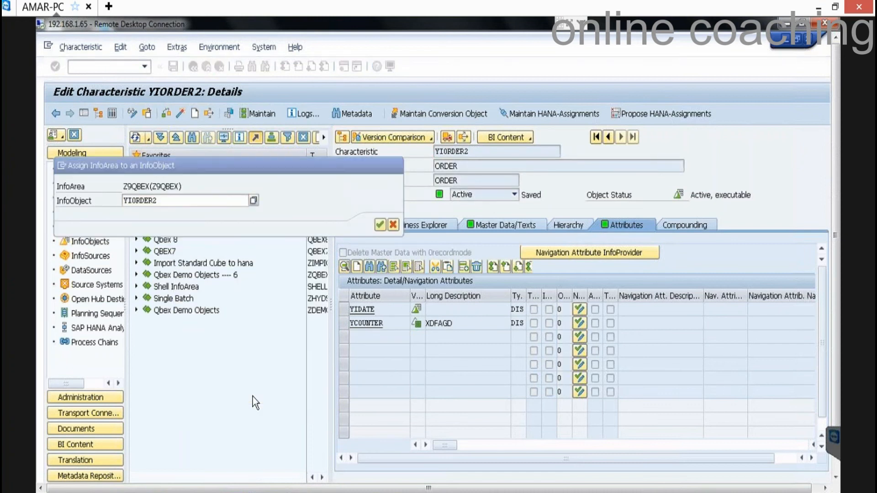
{"action": "key", "text": "Return"}
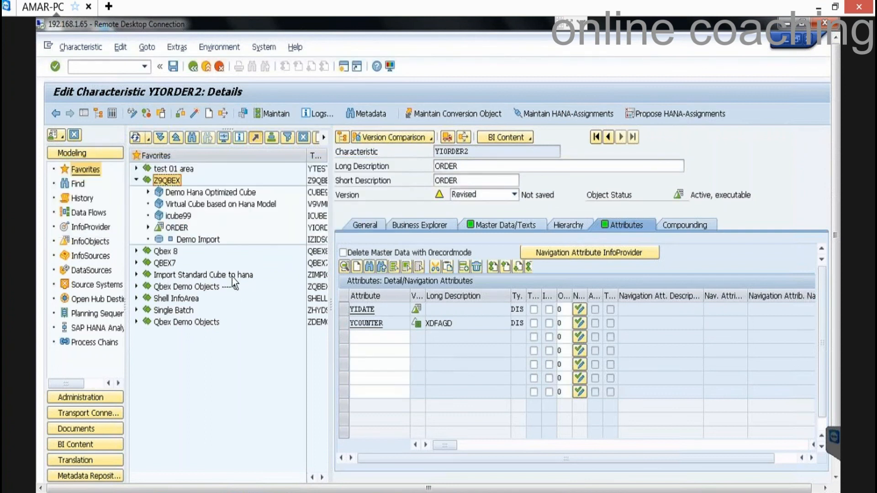
Leave the YIORDER2 details, saving the changed characteristic and activating the inactive InfoObjects.
{"action": "left_click", "coordinate": [321, 228]}
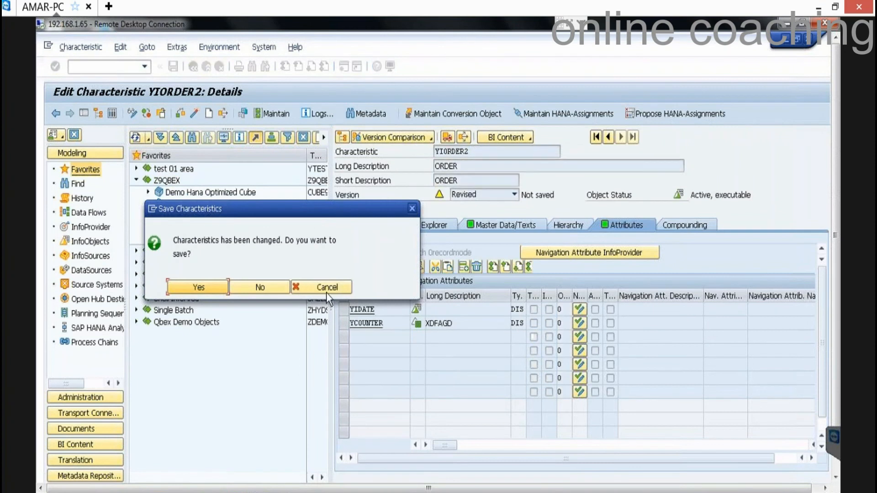
{"action": "left_click", "coordinate": [206, 69]}
{"action": "left_click", "coordinate": [220, 291]}
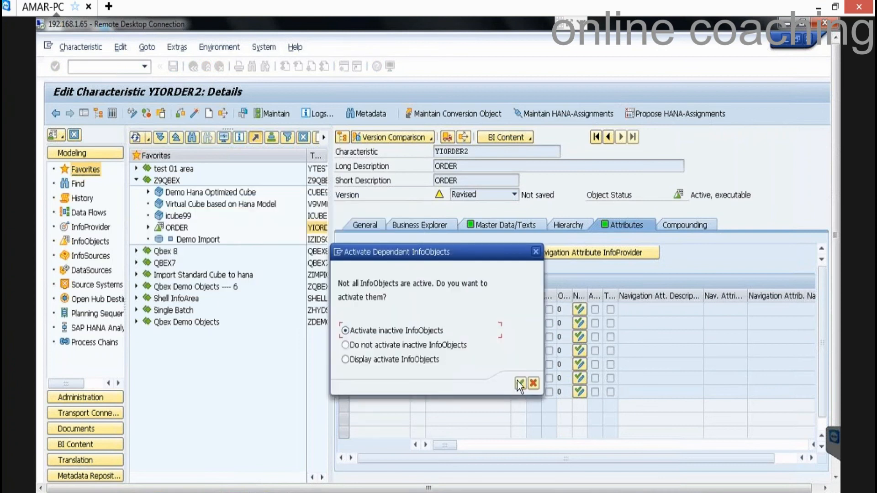
{"action": "key", "text": "Return"}
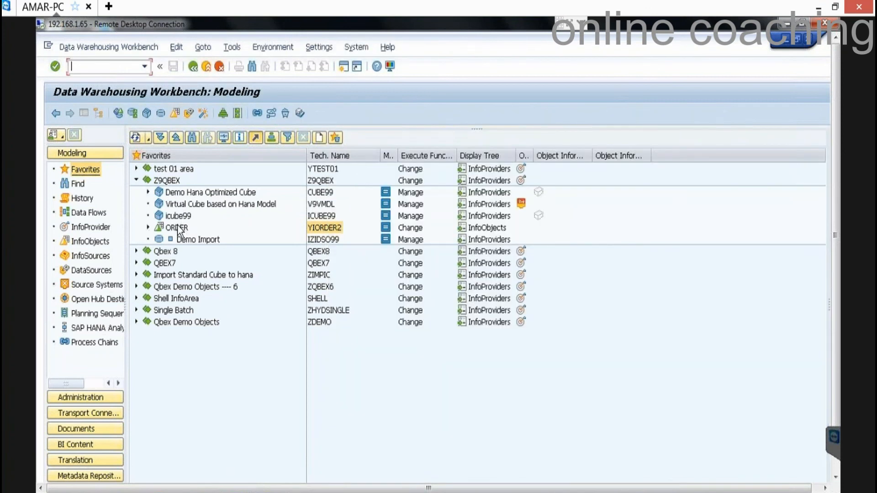
Open YIORDER2 for changing, disable its External SAP HANA View for Master Data option, and activate it.
{"action": "right_click", "coordinate": [179, 229]}
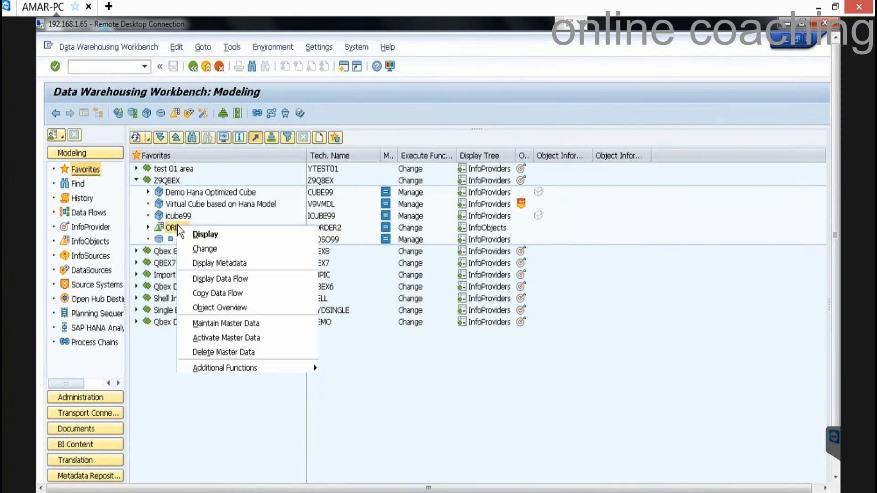
{"action": "left_click", "coordinate": [222, 249]}
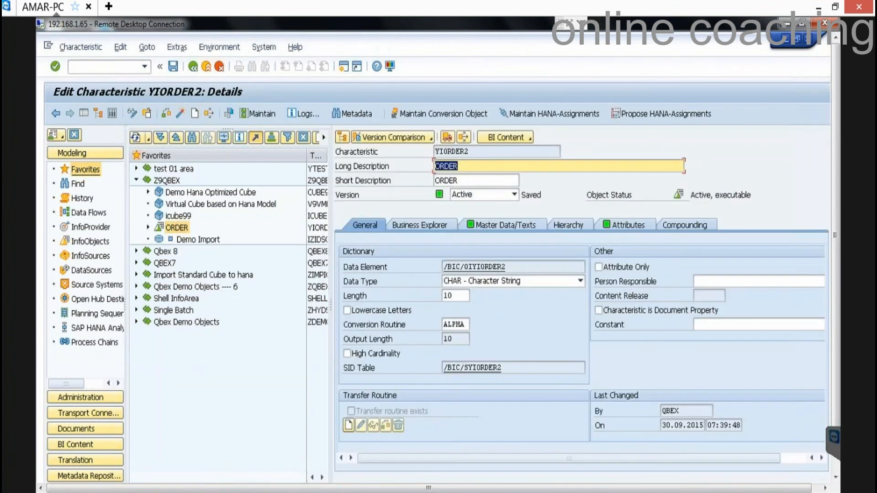
{"action": "left_click", "coordinate": [535, 227]}
{"action": "left_click", "coordinate": [821, 356]}
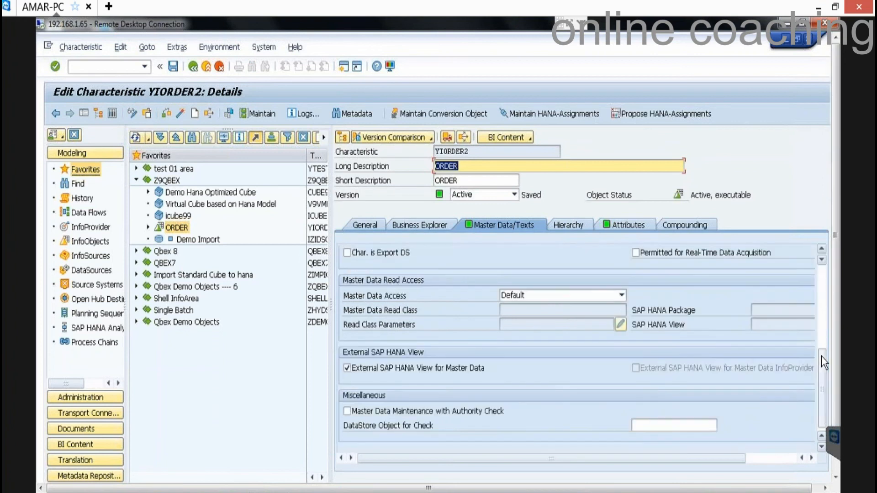
{"action": "left_click", "coordinate": [453, 368]}
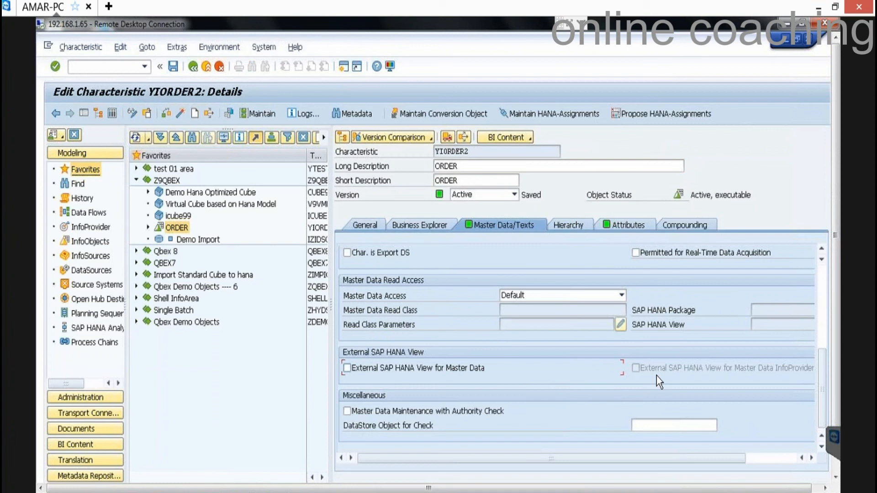
{"action": "left_click", "coordinate": [182, 114]}
Restart transaction RSA1 and insert characteristic YIORDER2 as an InfoProvider into InfoArea Z9QBEX.
{"action": "left_click", "coordinate": [109, 67]}
{"action": "type", "text": "/NRSA1"}
{"action": "key", "text": "Return"}
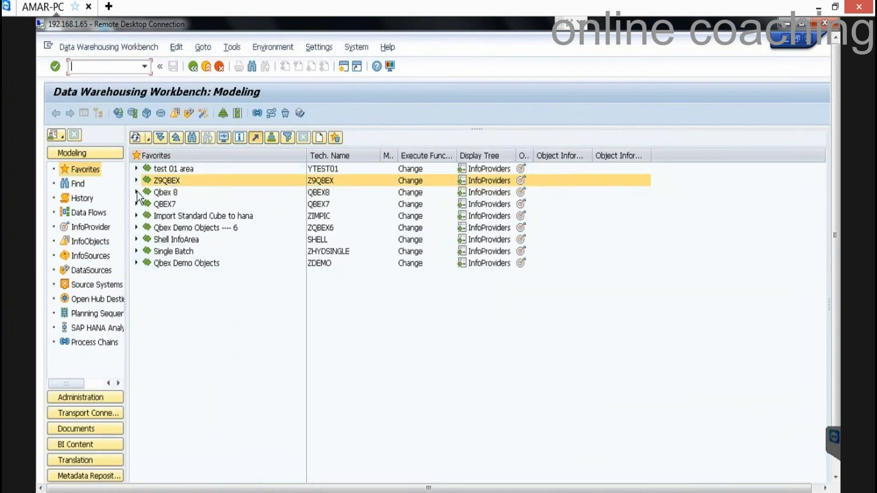
{"action": "left_click", "coordinate": [136, 180]}
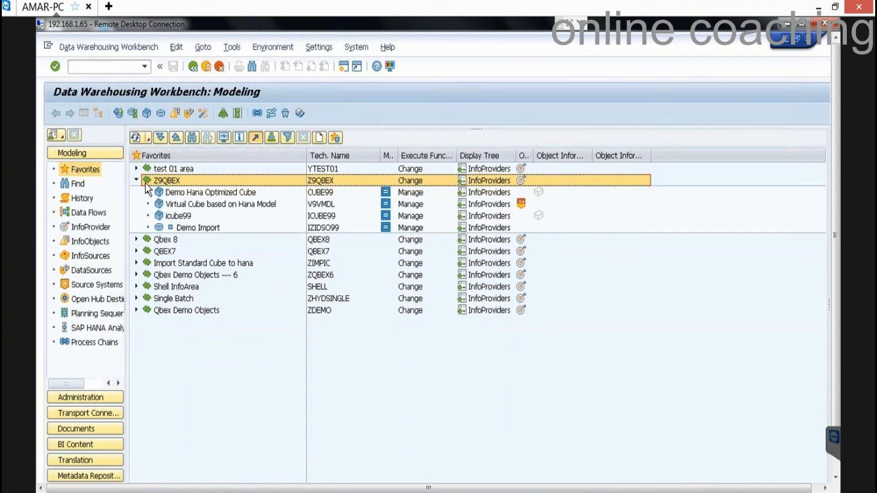
{"action": "right_click", "coordinate": [169, 182]}
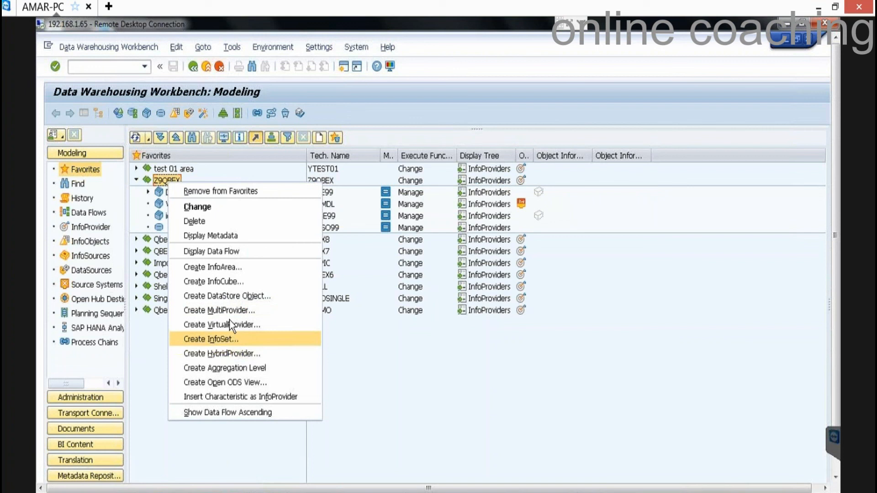
{"action": "left_click", "coordinate": [271, 397]}
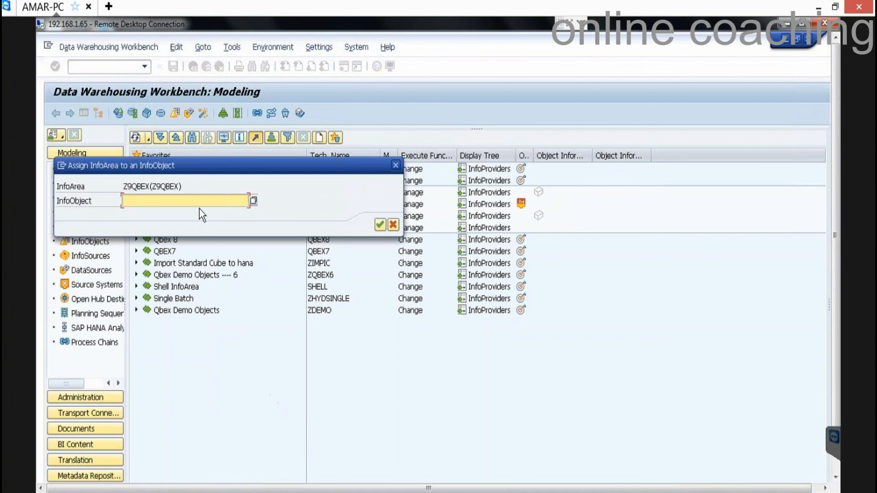
{"action": "type", "text": "YIORDER2"}
{"action": "key", "text": "Return"}
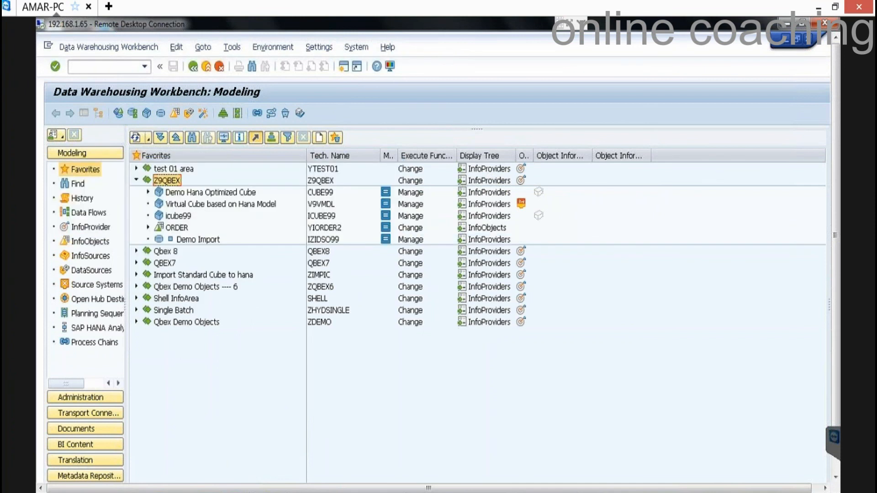
Enable the External SAP HANA View for Master Data InfoProvider option of YIORDER2 in edit mode and activate the characteristic.
{"action": "double_click", "coordinate": [177, 227]}
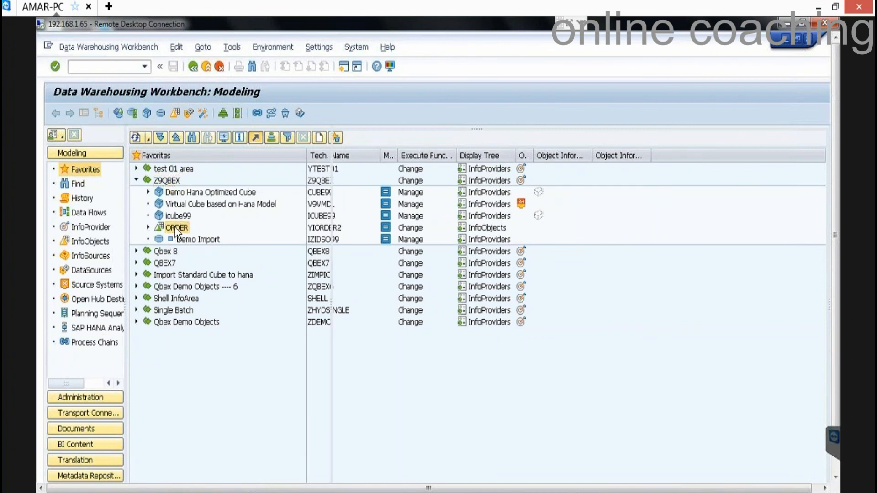
{"action": "left_click", "coordinate": [508, 221]}
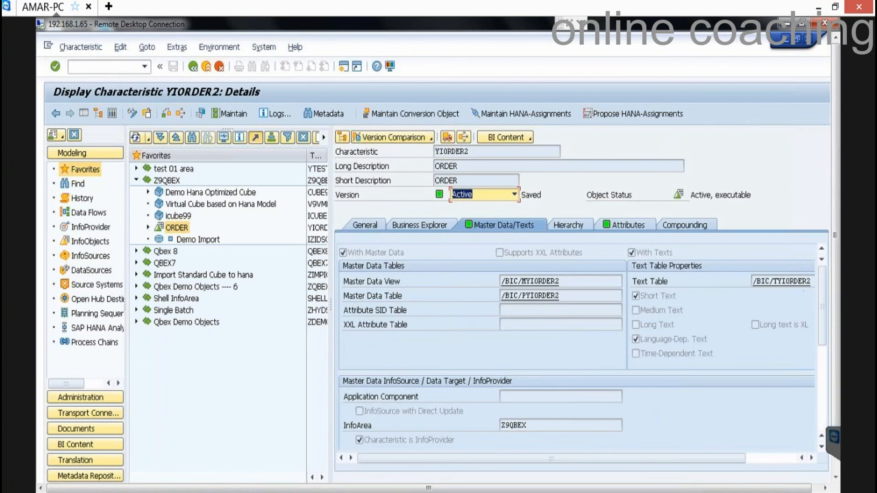
{"action": "left_click", "coordinate": [128, 116]}
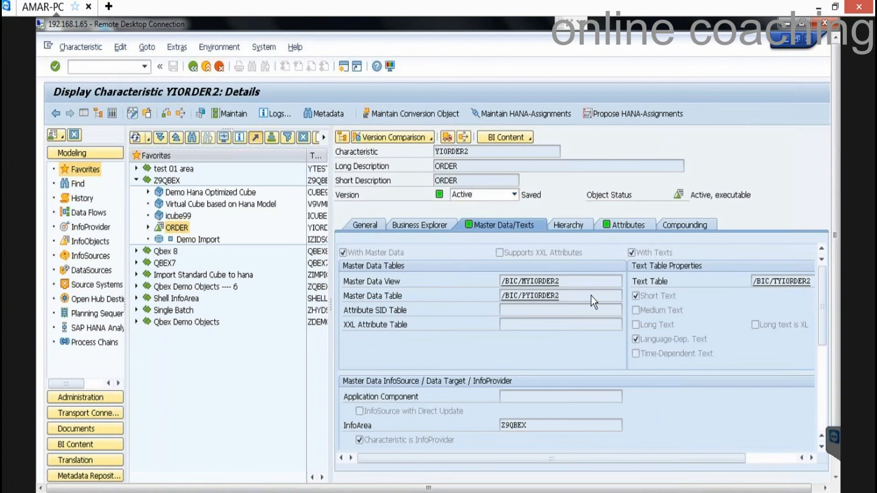
{"action": "left_click", "coordinate": [823, 371]}
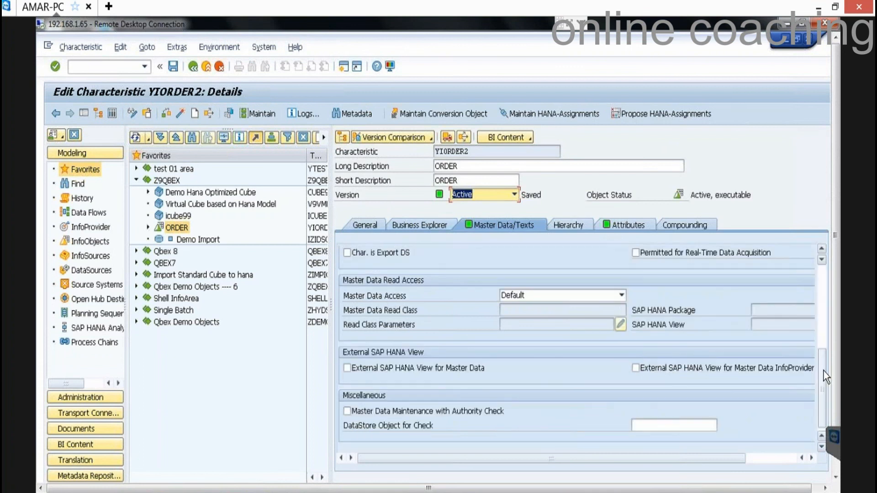
{"action": "left_click", "coordinate": [686, 370]}
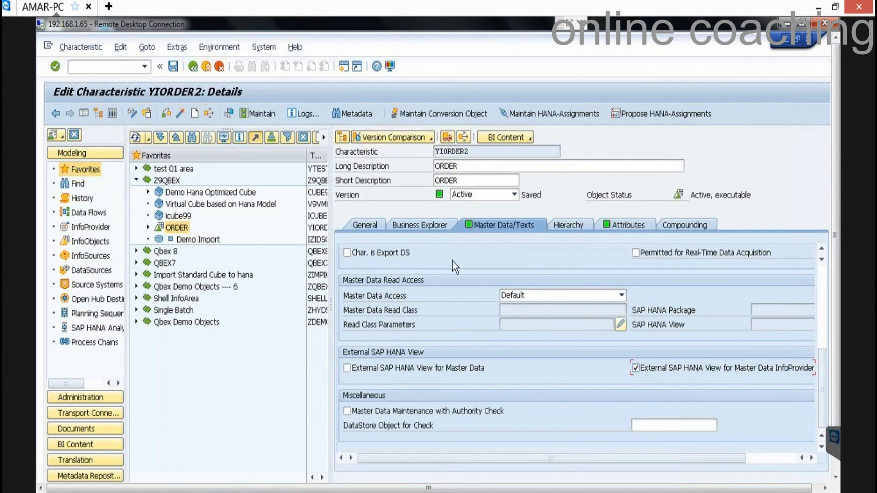
{"action": "left_click", "coordinate": [179, 115]}
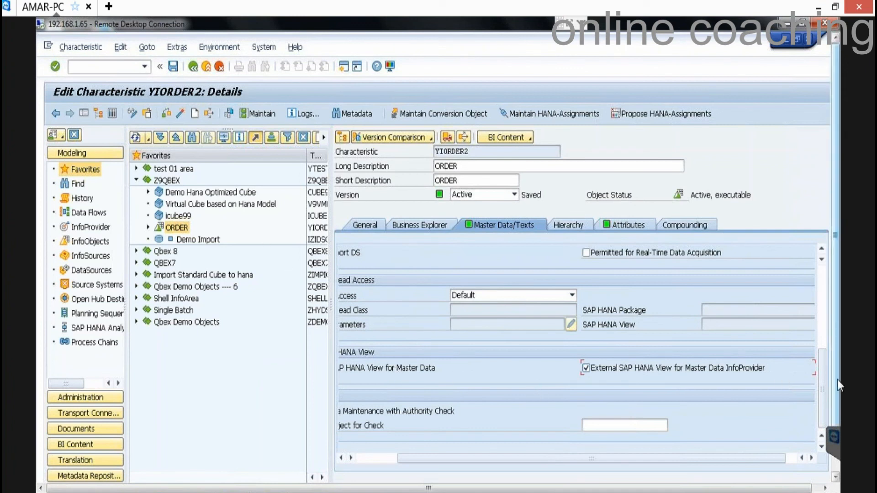
{"action": "left_click_drag", "start_coordinate": [837, 386], "coordinate": [845, 462]}
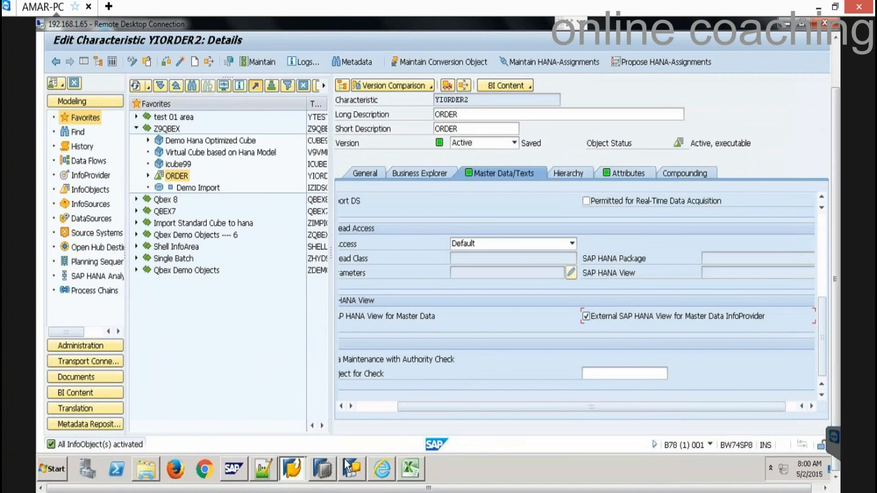
Switch to HANA Studio, refresh the bw2hana package, and locate the YIORDER2_REPORTING view among its analytic views.
{"action": "left_click", "coordinate": [323, 469]}
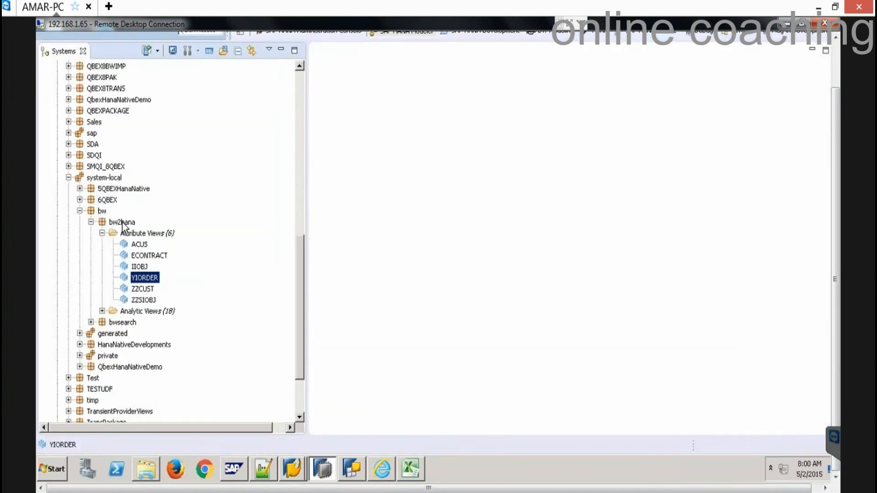
{"action": "left_click", "coordinate": [123, 223]}
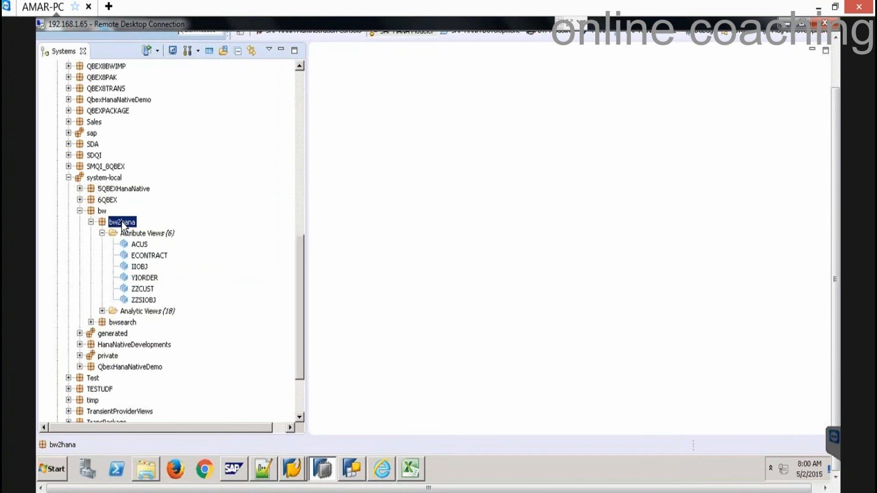
{"action": "right_click", "coordinate": [122, 224]}
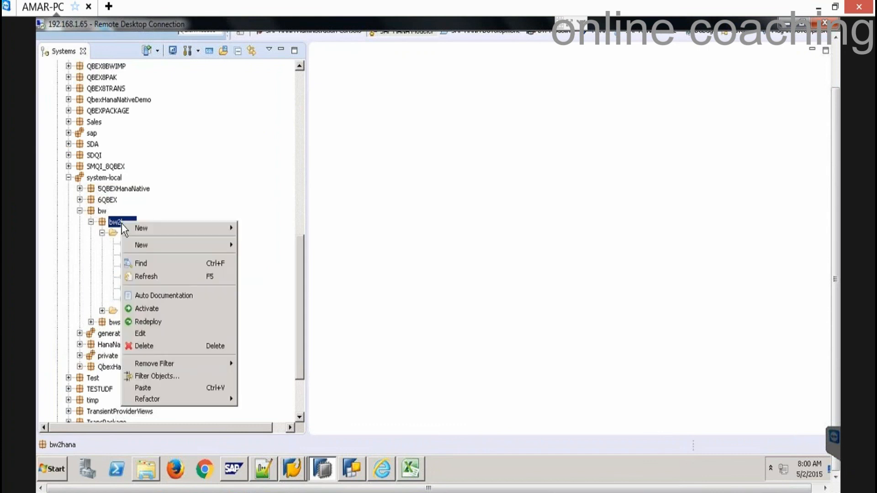
{"action": "left_click", "coordinate": [146, 277]}
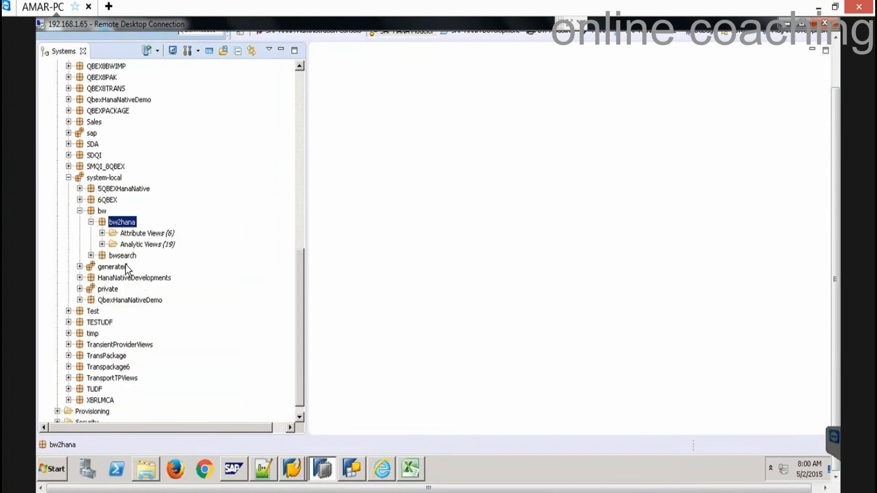
{"action": "left_click", "coordinate": [103, 244]}
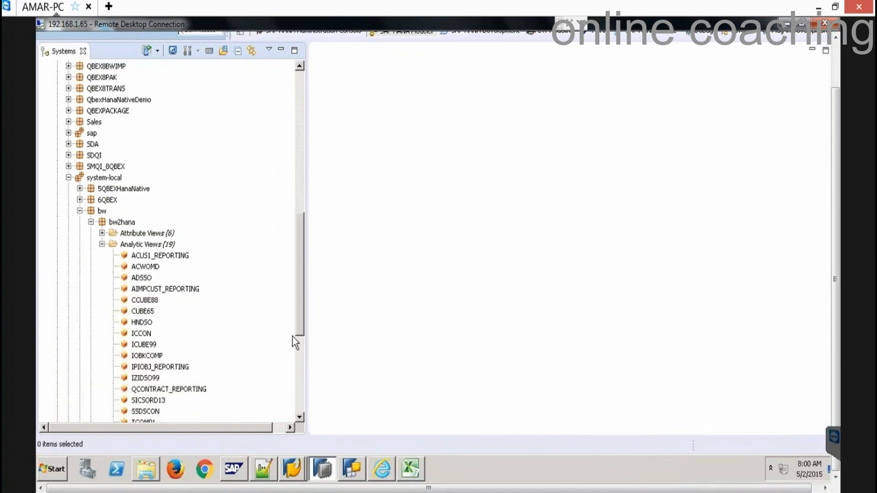
{"action": "scroll", "coordinate": [293, 337], "scroll_direction": "down", "scroll_amount": 3}
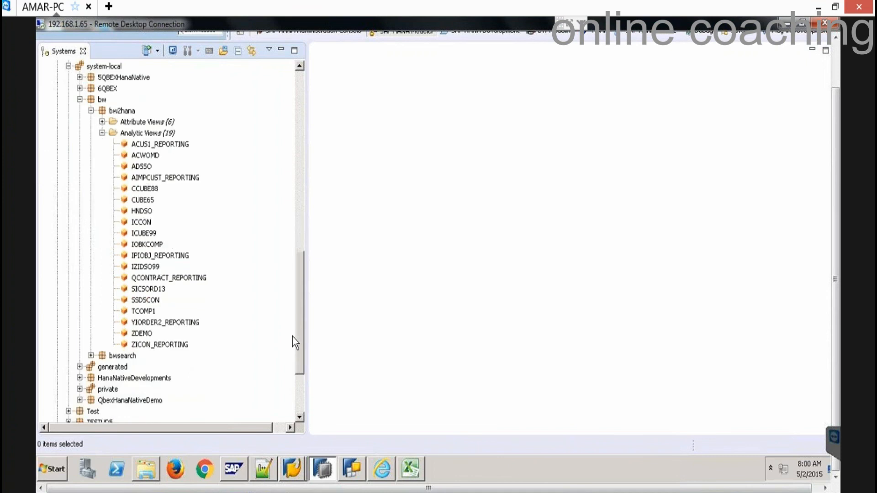
{"action": "left_click", "coordinate": [167, 322]}
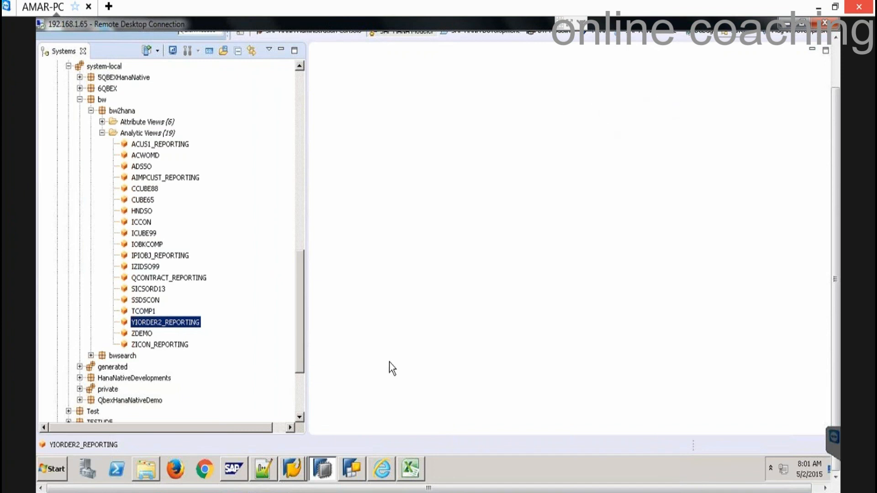
Switch back to the YIORDER2 characteristic in SAP GUI and leave its details for the modeling overview.
{"action": "left_click", "coordinate": [294, 467]}
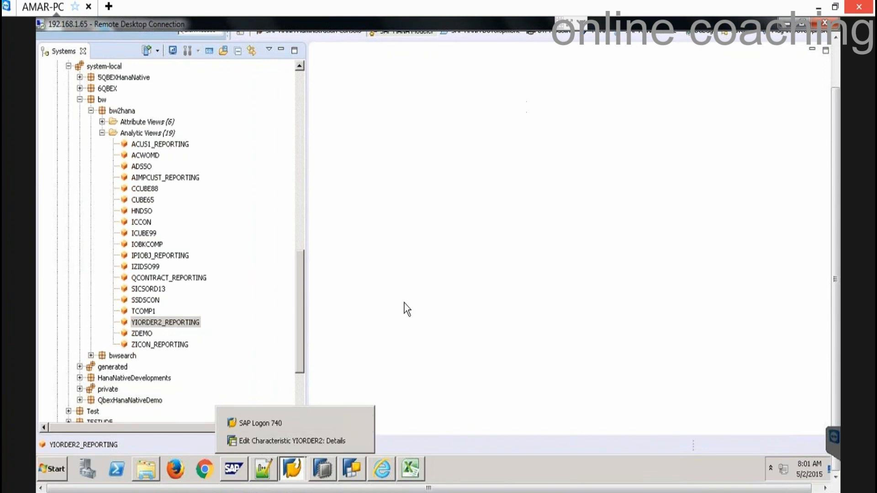
{"action": "left_click", "coordinate": [302, 443]}
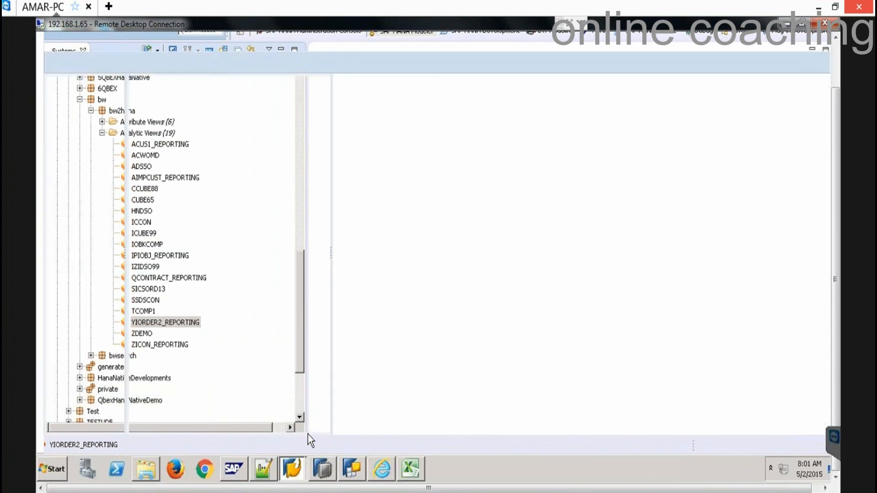
{"action": "left_click", "coordinate": [56, 61]}
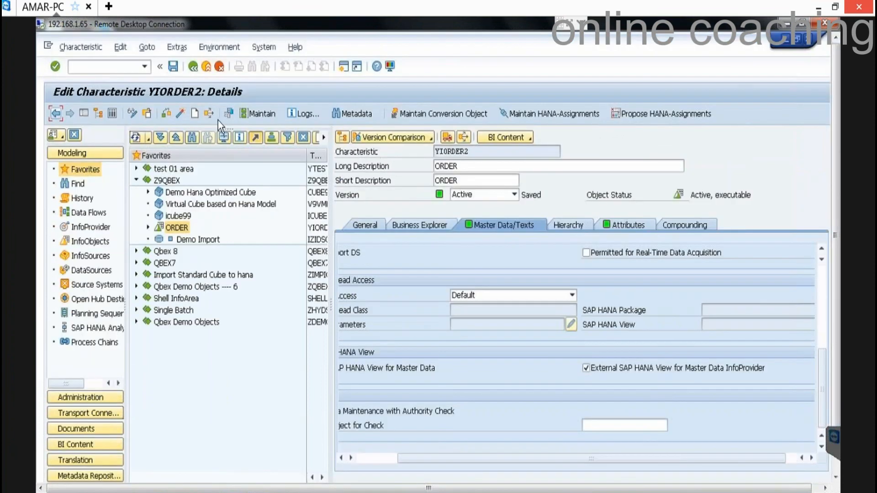
{"action": "left_click", "coordinate": [205, 67]}
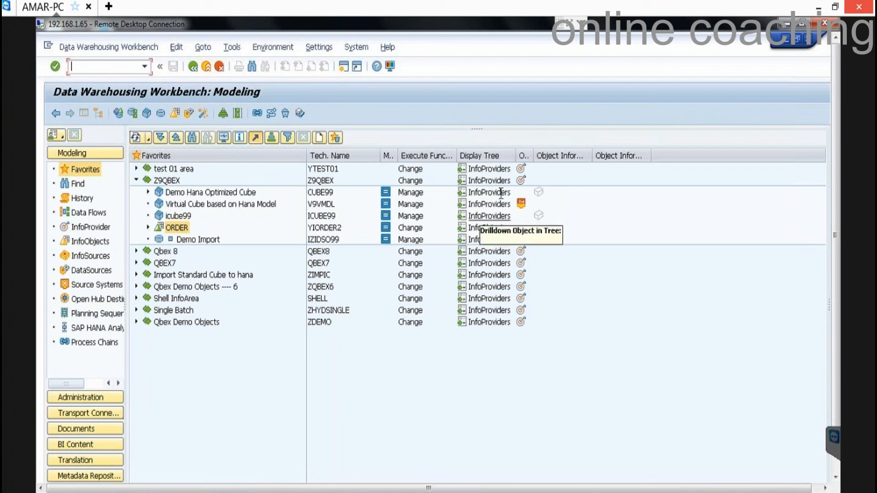
{"action": "right_click", "coordinate": [176, 180]}
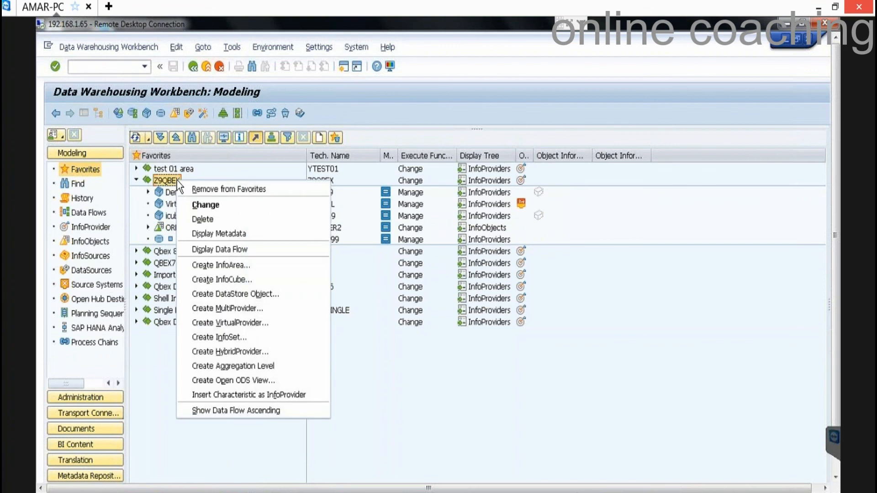
{"action": "left_click", "coordinate": [256, 293]}
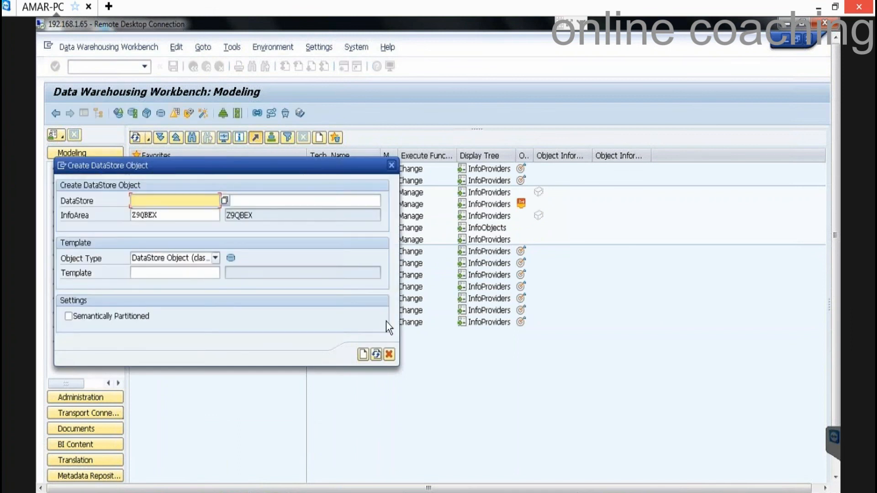
{"action": "left_click", "coordinate": [389, 355]}
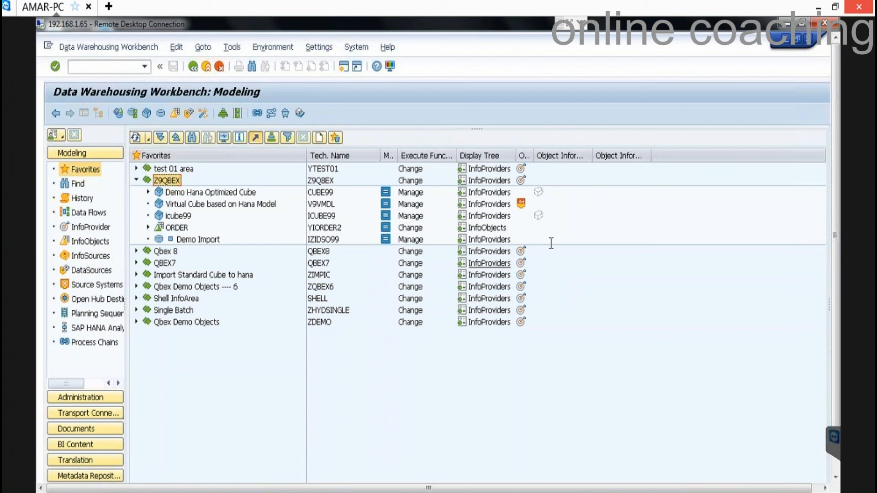
Create a transformation to the YIORDER2 attributes with InfoObject YIORDER, subtype Attributes, as the source.
{"action": "left_click", "coordinate": [148, 227]}
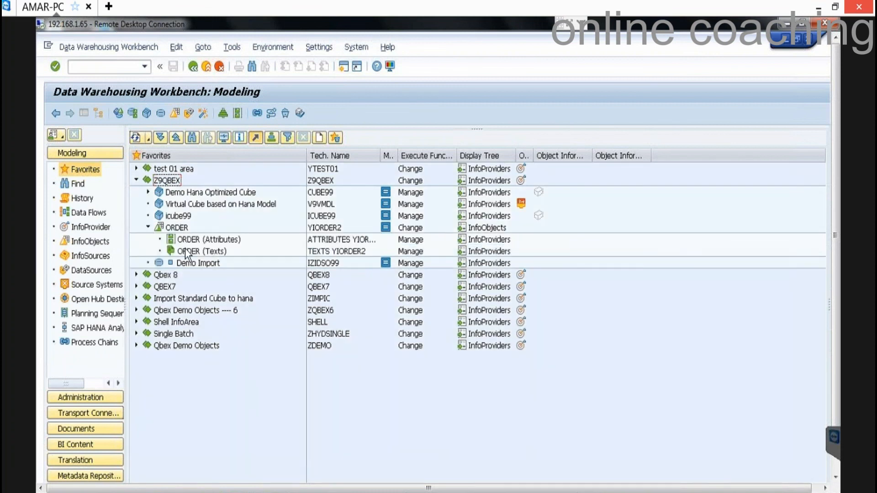
{"action": "right_click", "coordinate": [217, 242]}
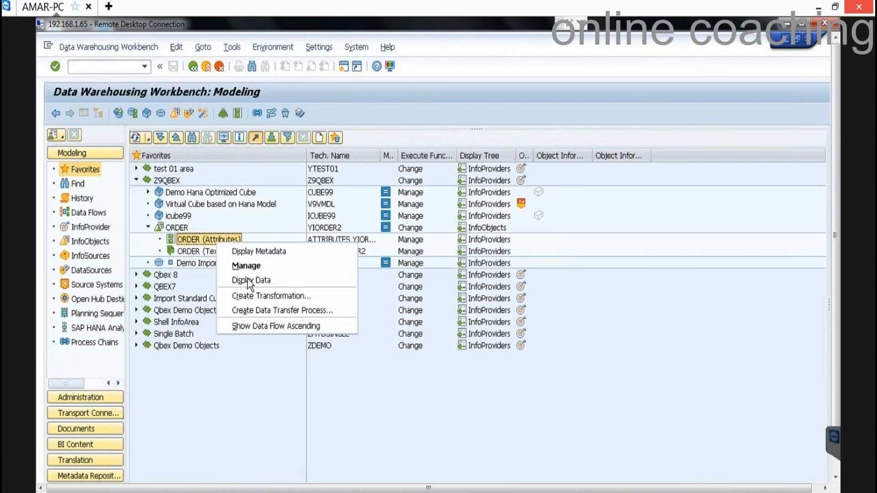
{"action": "left_click", "coordinate": [267, 297]}
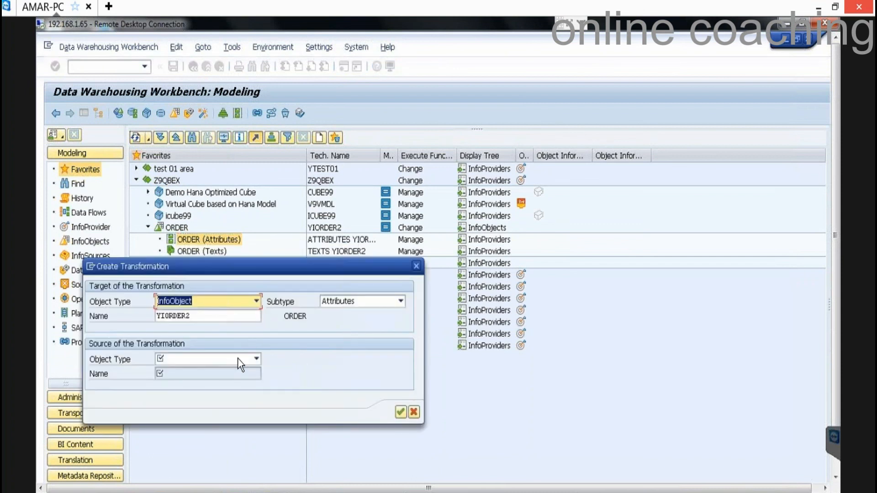
{"action": "left_click", "coordinate": [256, 359]}
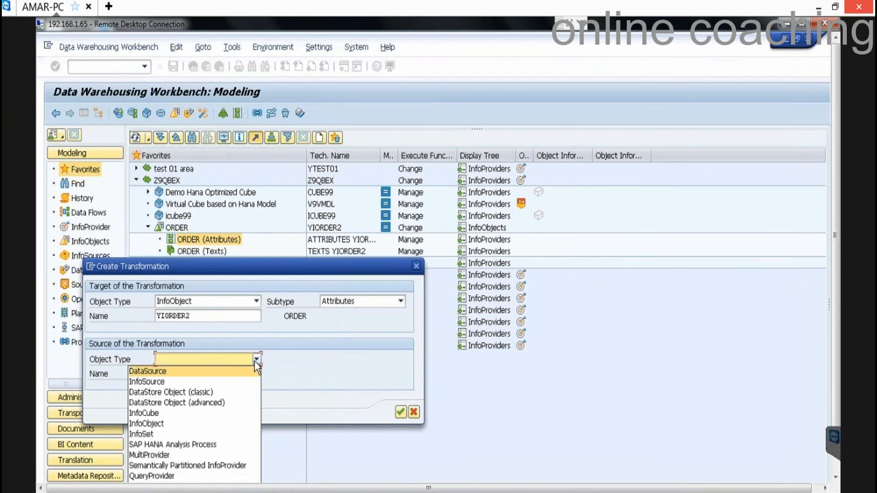
{"action": "left_click", "coordinate": [169, 423]}
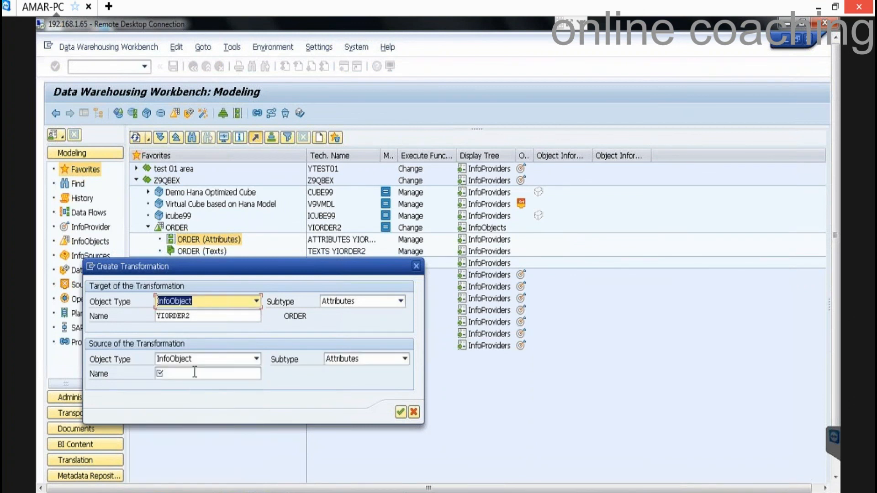
{"action": "left_click", "coordinate": [195, 372]}
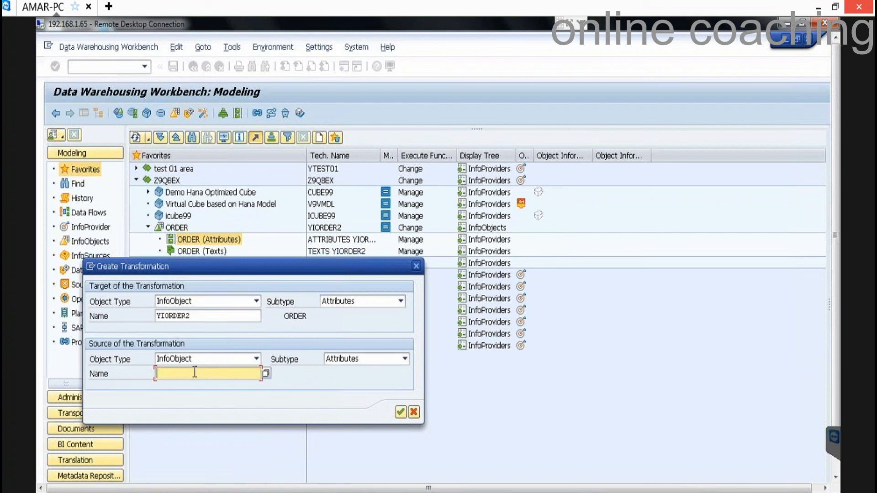
{"action": "type", "text": "YIORDER"}
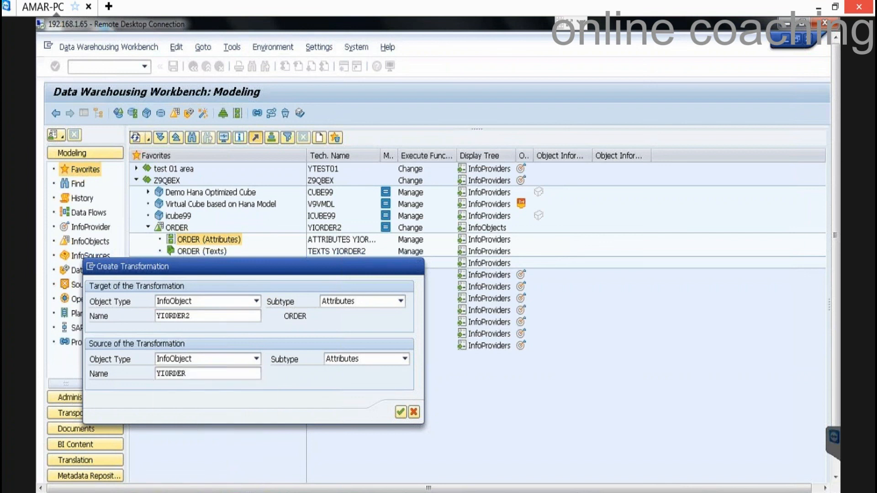
{"action": "key", "text": "Return"}
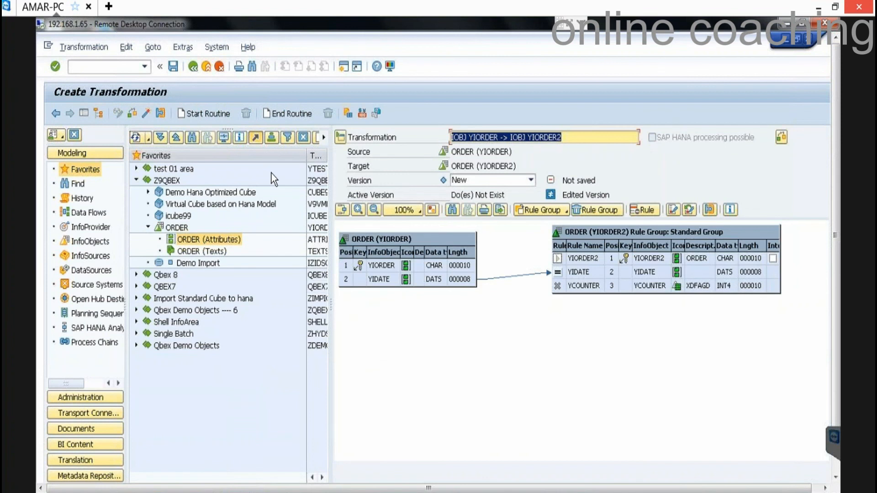
Activate the transformation from YIORDER to YIORDER2 and return to the modeling overview.
{"action": "left_click", "coordinate": [146, 113]}
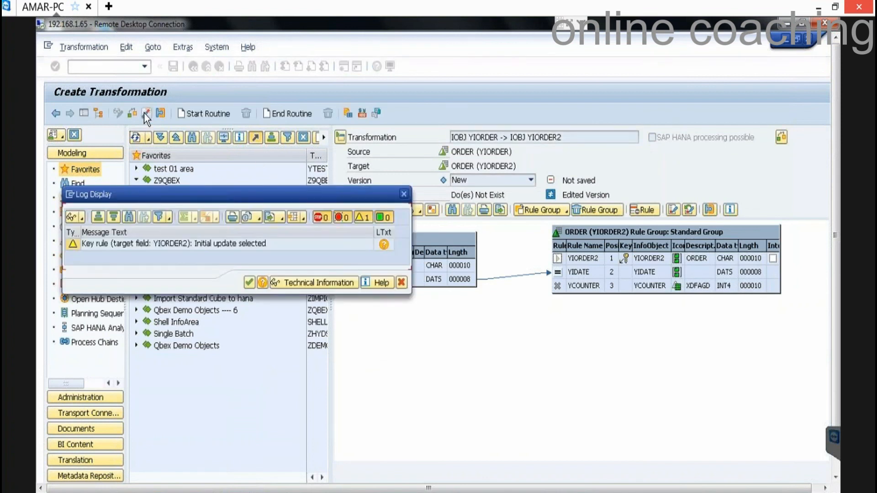
{"action": "left_click", "coordinate": [249, 281]}
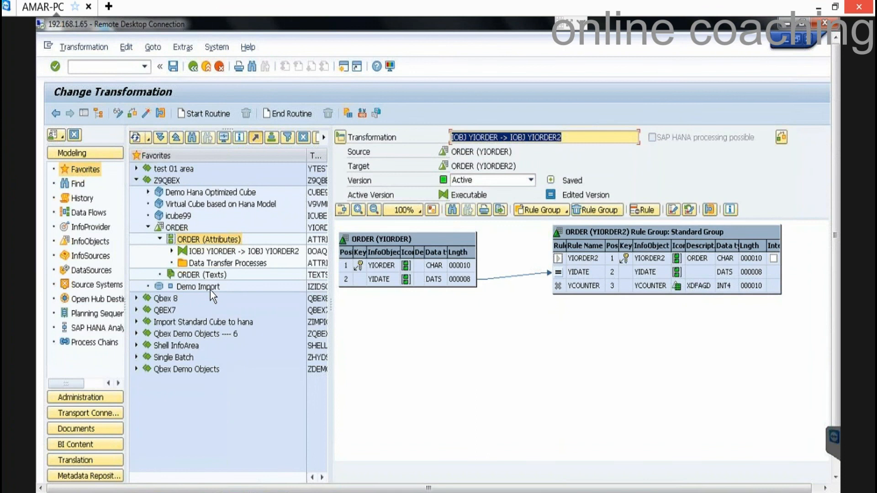
{"action": "left_click", "coordinate": [205, 66]}
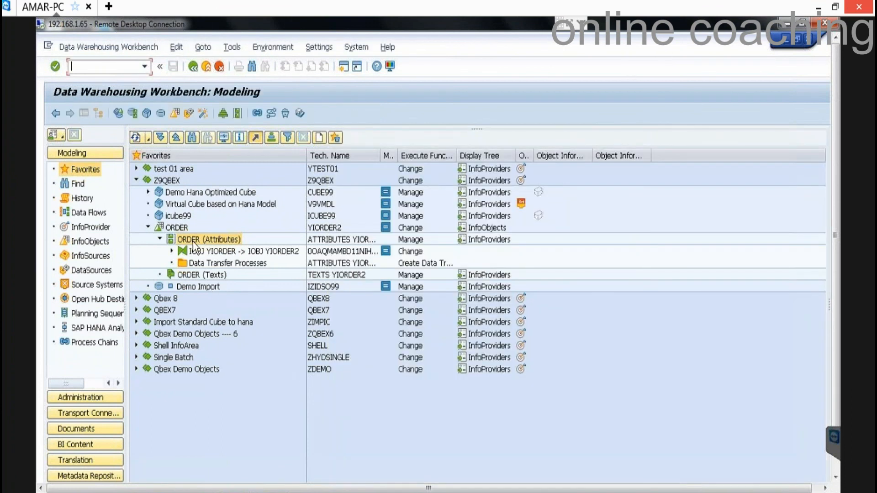
Open YIORDER2 for changing, disable its External SAP HANA View for Master Data InfoProvider option, and activate the characteristic.
{"action": "right_click", "coordinate": [184, 228]}
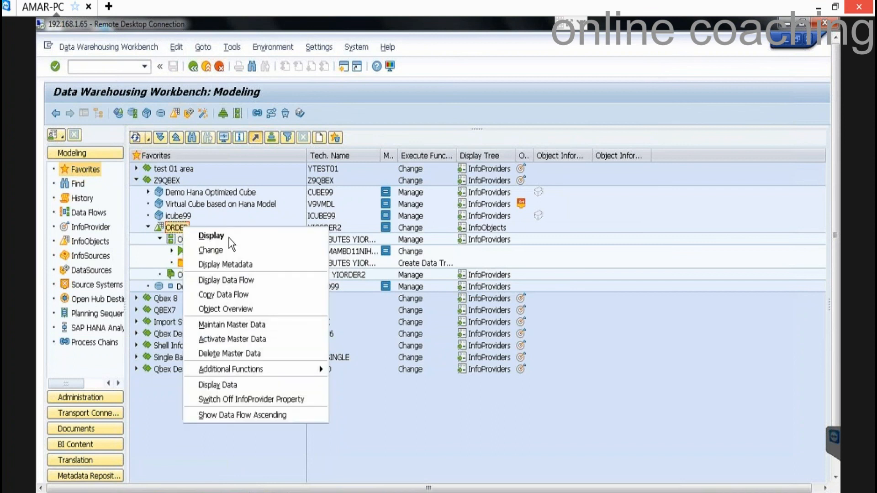
{"action": "left_click", "coordinate": [237, 252]}
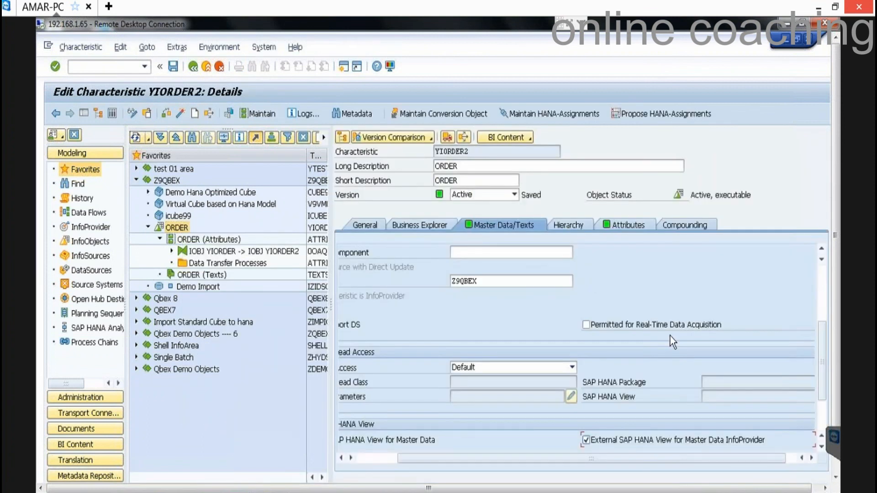
{"action": "left_click", "coordinate": [653, 440]}
{"action": "left_click", "coordinate": [181, 113]}
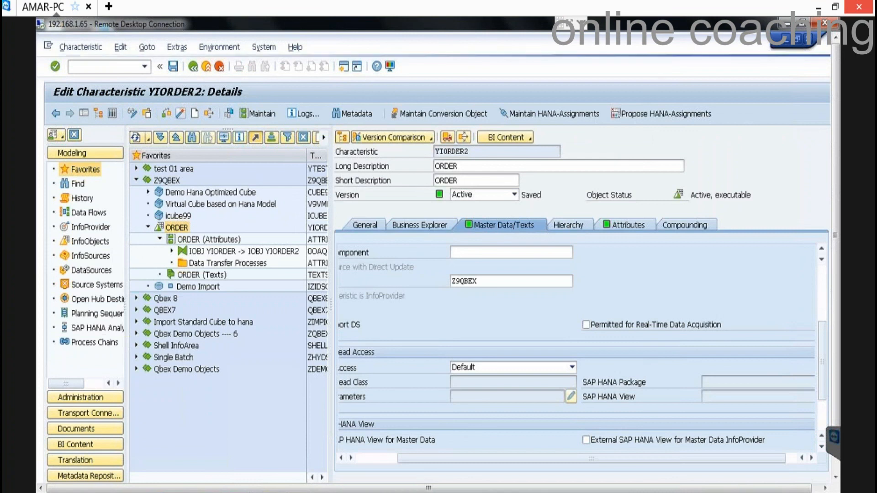
{"action": "left_click", "coordinate": [586, 441]}
Restart transaction RSA1 and open characteristic YIORDER2 under InfoArea Z9QBEX for changing.
{"action": "left_click", "coordinate": [101, 68]}
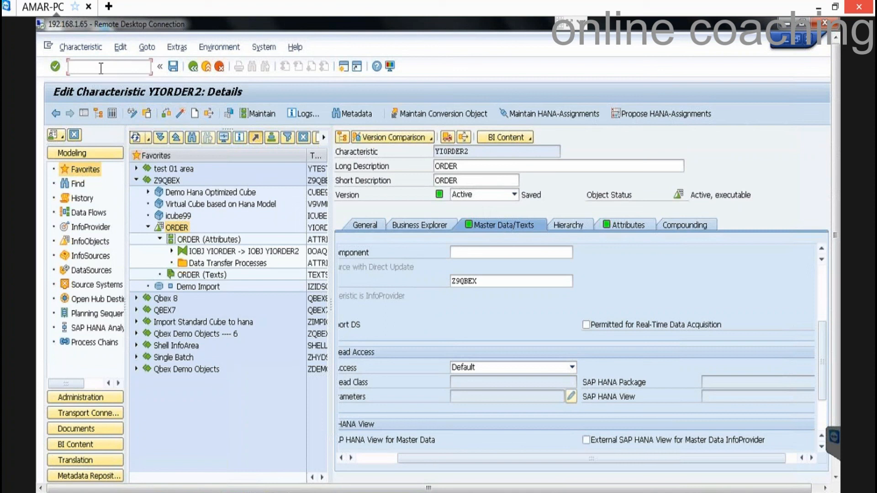
{"action": "type", "text": "/NRSA1"}
{"action": "key", "text": "Return"}
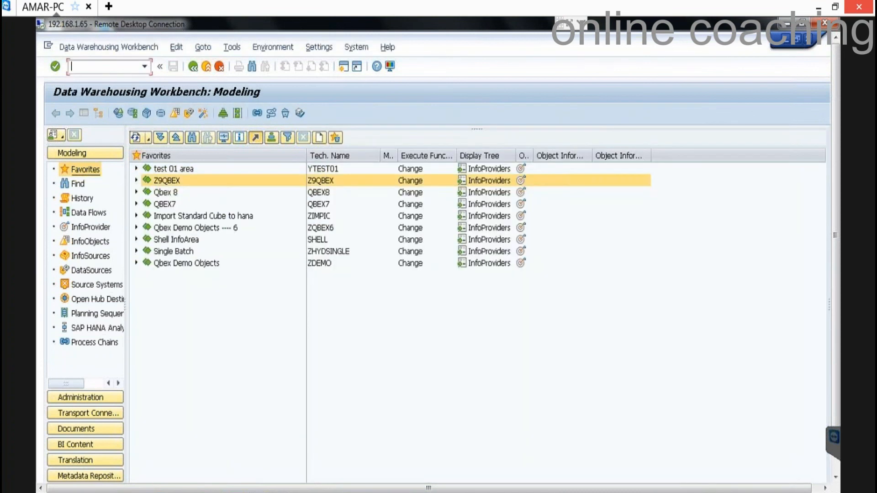
{"action": "left_click", "coordinate": [135, 181]}
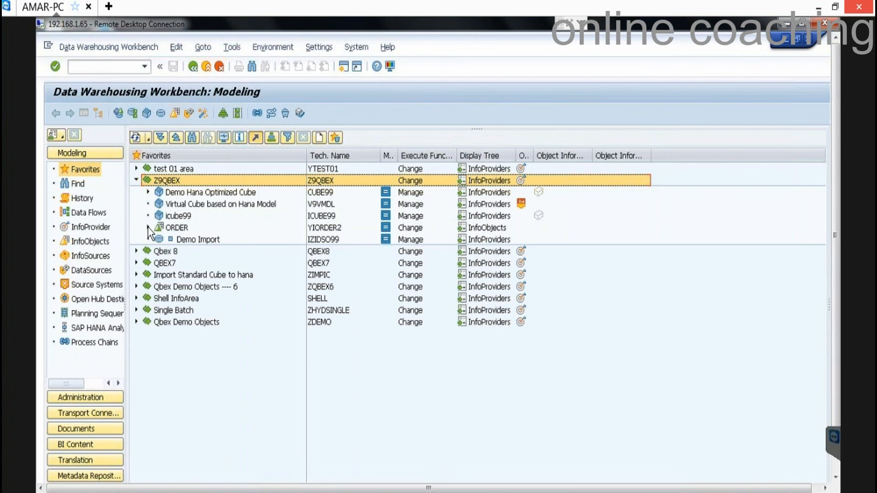
{"action": "left_click", "coordinate": [148, 227]}
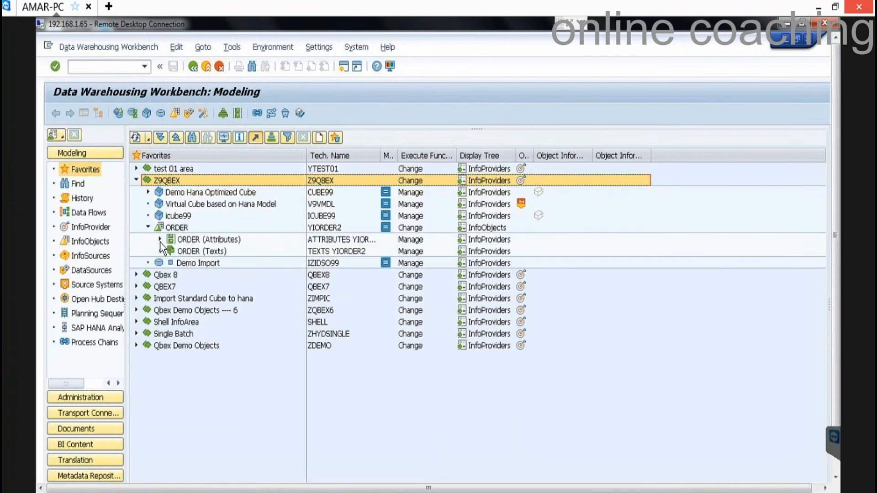
{"action": "left_click", "coordinate": [159, 240]}
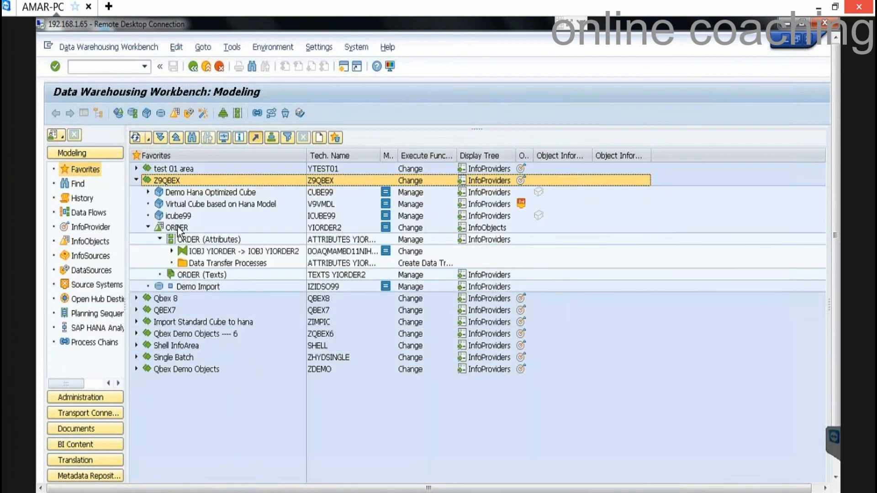
{"action": "right_click", "coordinate": [179, 229]}
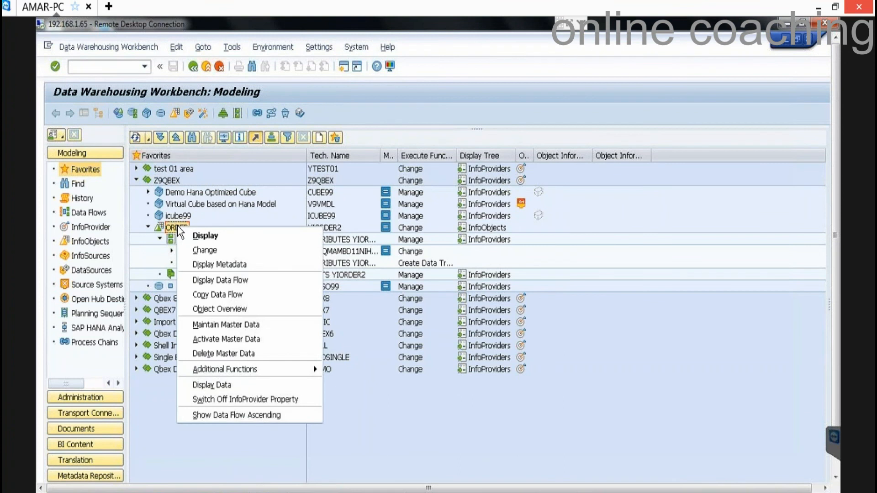
{"action": "left_click", "coordinate": [205, 250]}
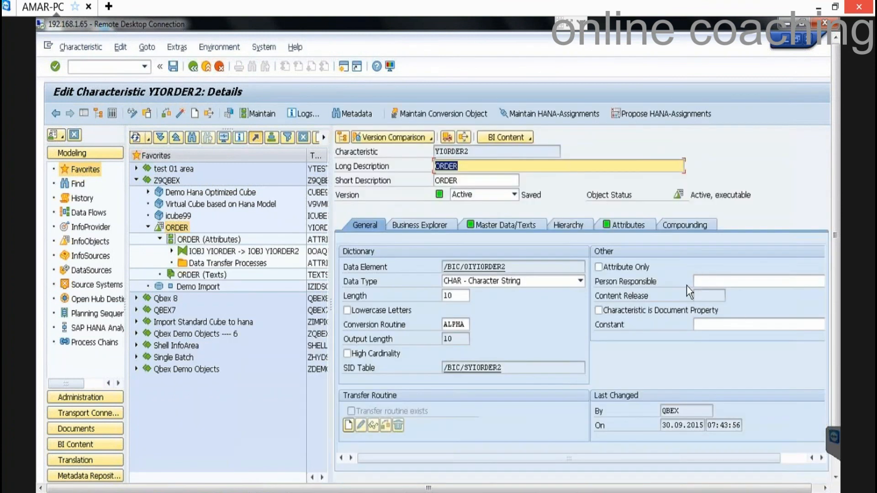
Enable the External SAP HANA View for Master Data InfoProvider option in the master data settings of YIORDER2.
{"action": "left_click", "coordinate": [505, 224]}
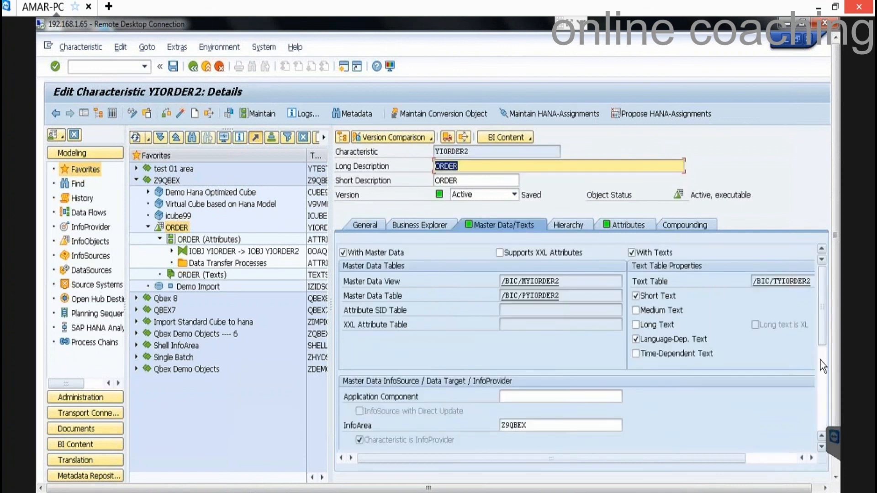
{"action": "left_click", "coordinate": [822, 361]}
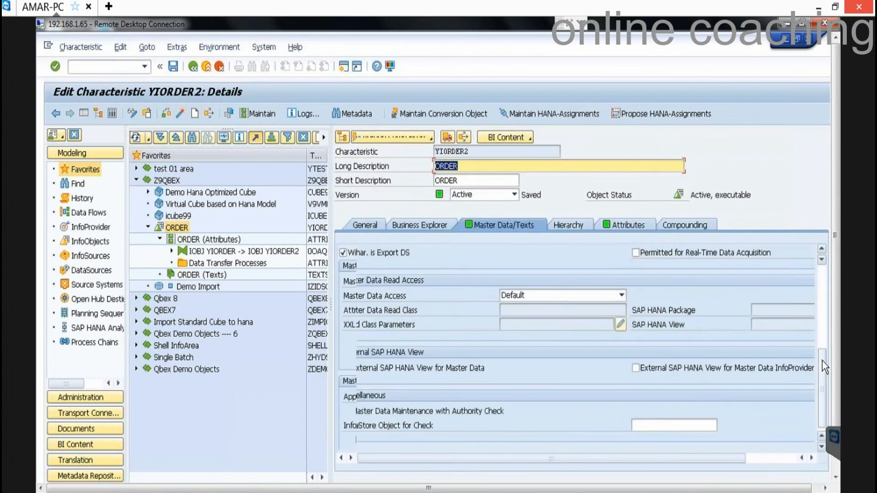
{"action": "left_click", "coordinate": [677, 368]}
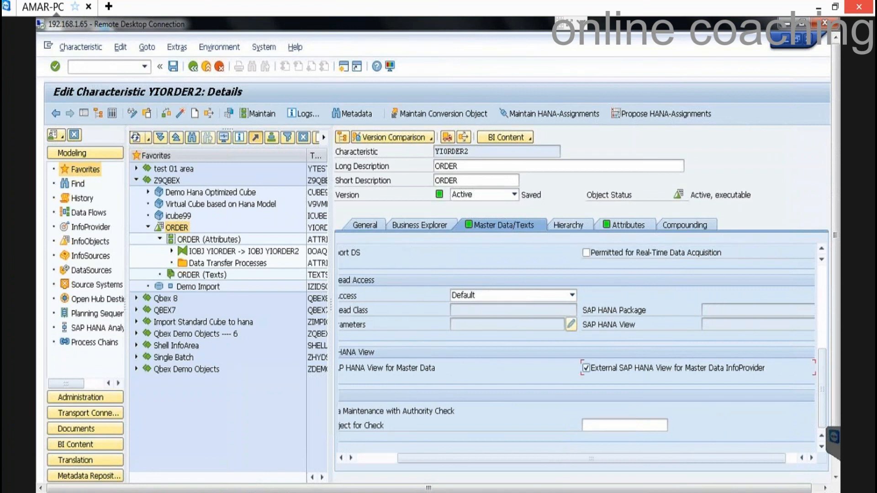
Restart transaction RSA1 and expand the attributes of characteristic YIORDER2 under InfoArea Z9QBEX down to its transformation and data transfer processes.
{"action": "left_click", "coordinate": [97, 67]}
{"action": "type", "text": "/NRSA1"}
{"action": "key", "text": "Return"}
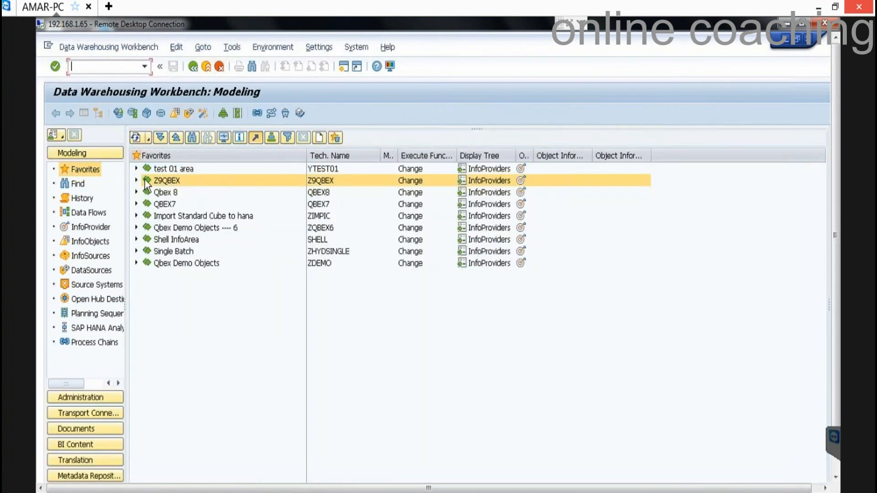
{"action": "left_click", "coordinate": [135, 180]}
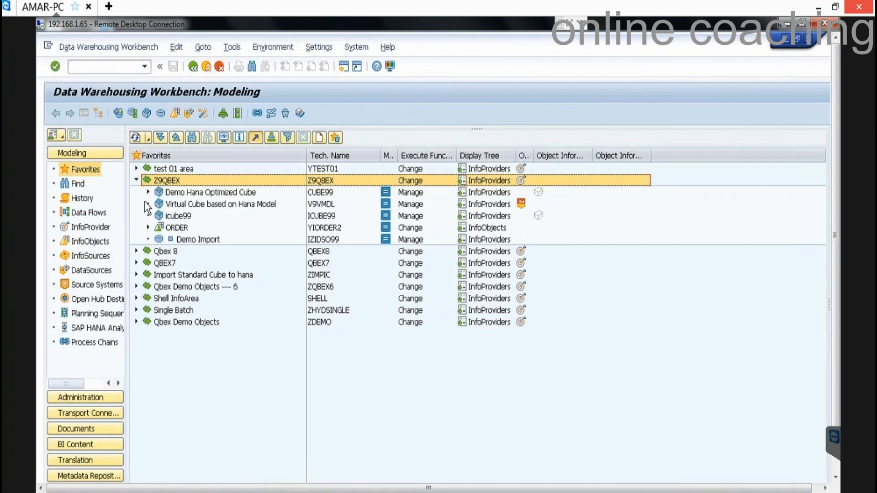
{"action": "left_click", "coordinate": [148, 227]}
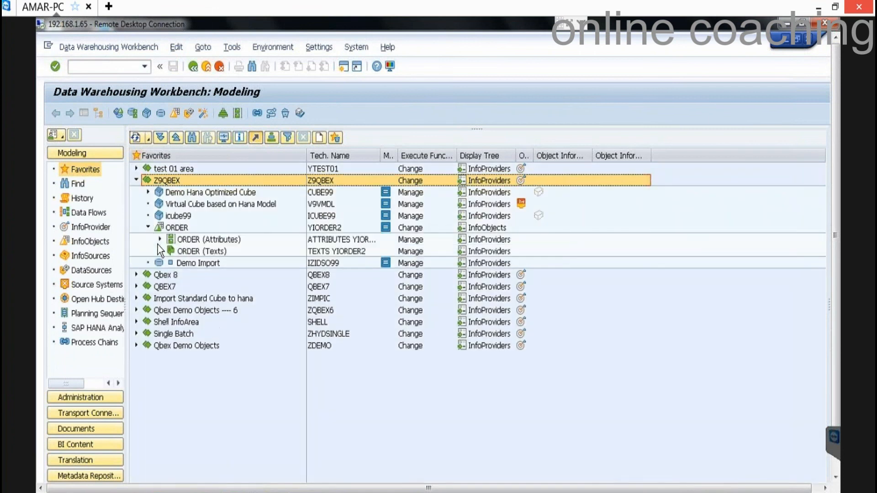
{"action": "left_click", "coordinate": [159, 241]}
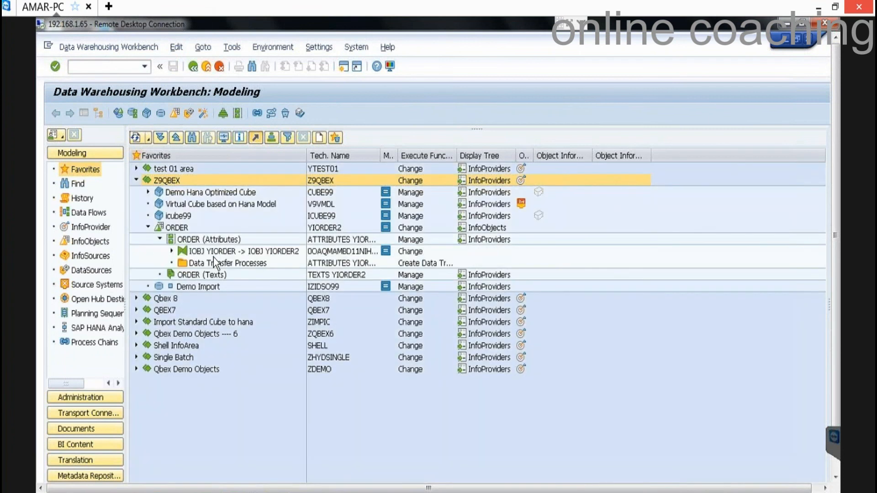